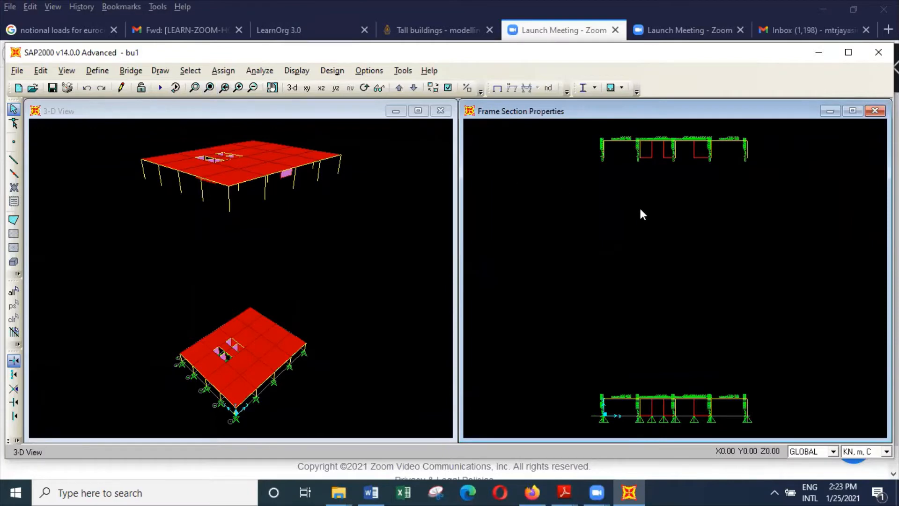
# Show the undeformed shape in the elevation window and set its 3D view to the xz direction.
pyautogui.click(296, 70)
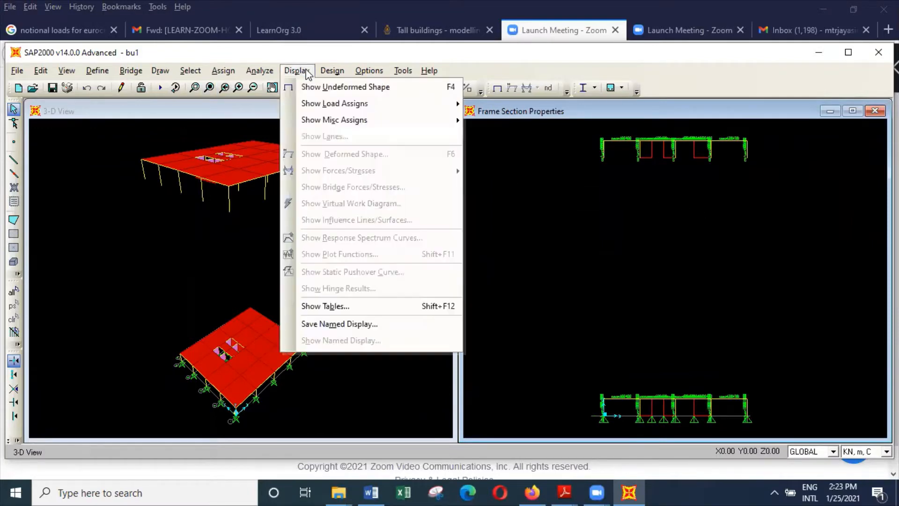
pyautogui.click(333, 88)
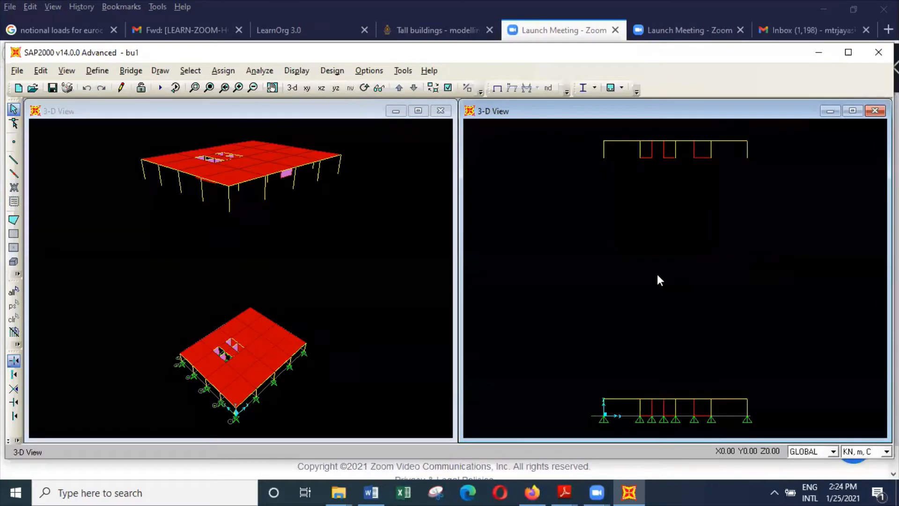
pyautogui.click(66, 70)
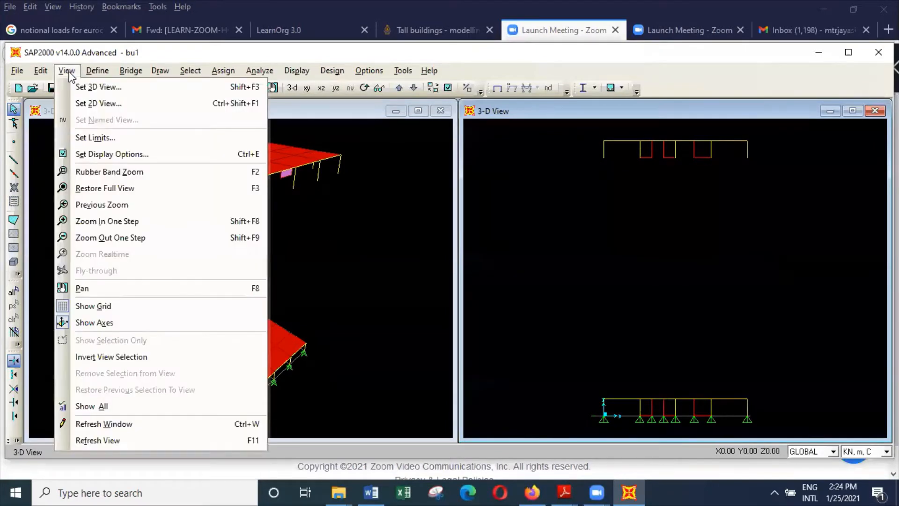
pyautogui.click(97, 87)
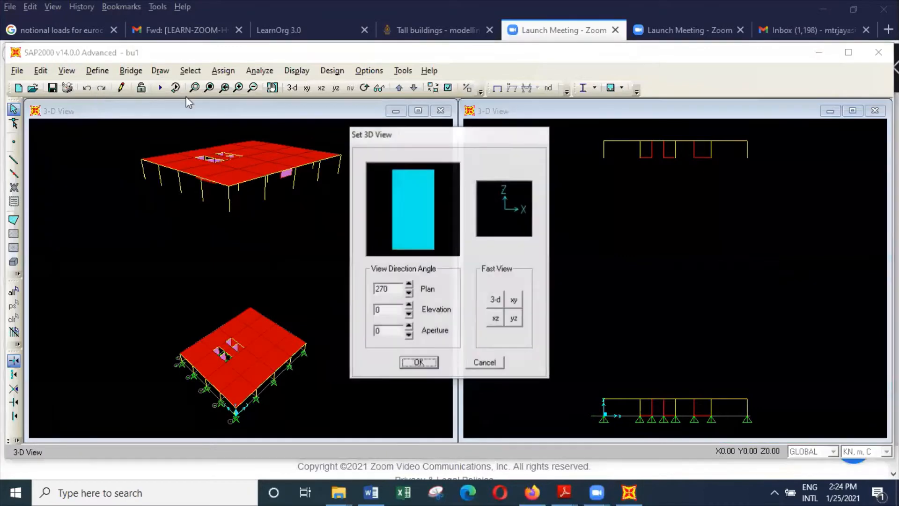
pyautogui.click(496, 319)
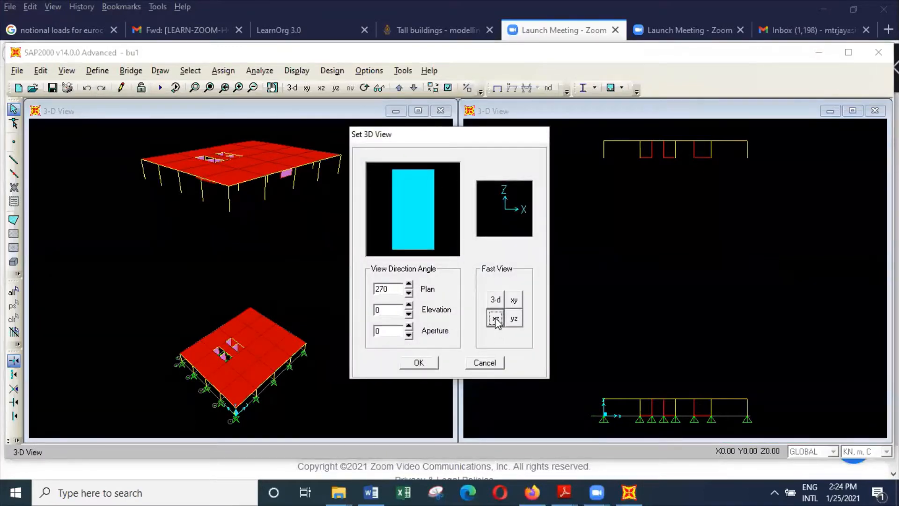
pyautogui.click(428, 362)
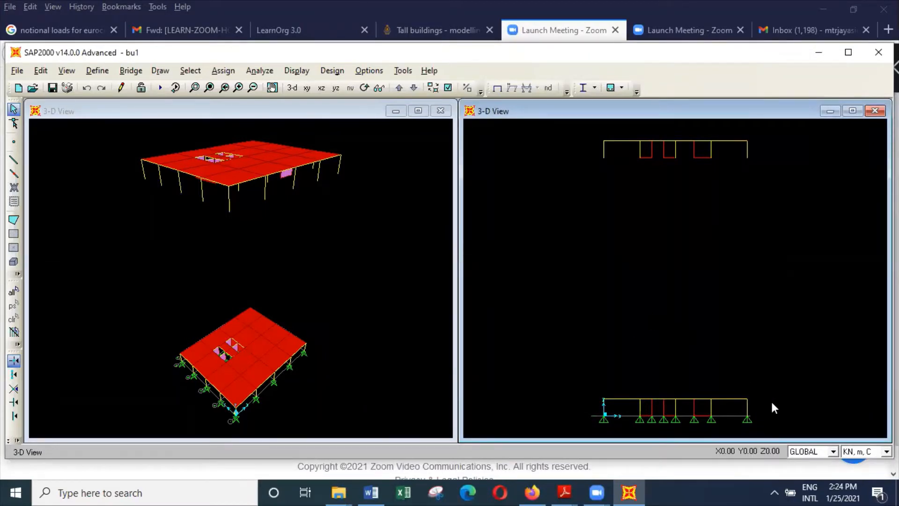
# Replicate the lowest storey's beams, slabs and walls linearly 14 times with a dz increment of 3.6 m.
pyautogui.moveTo(773, 406); pyautogui.dragTo(543, 385)
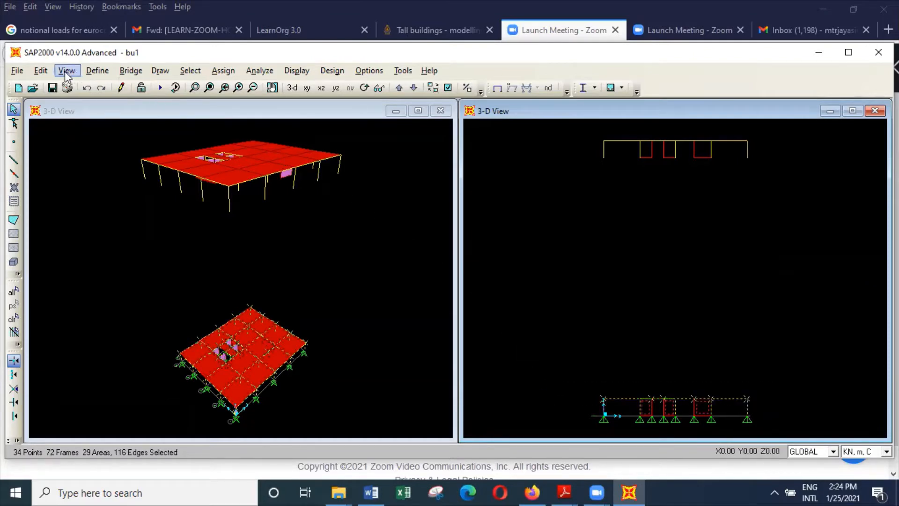
pyautogui.click(41, 71)
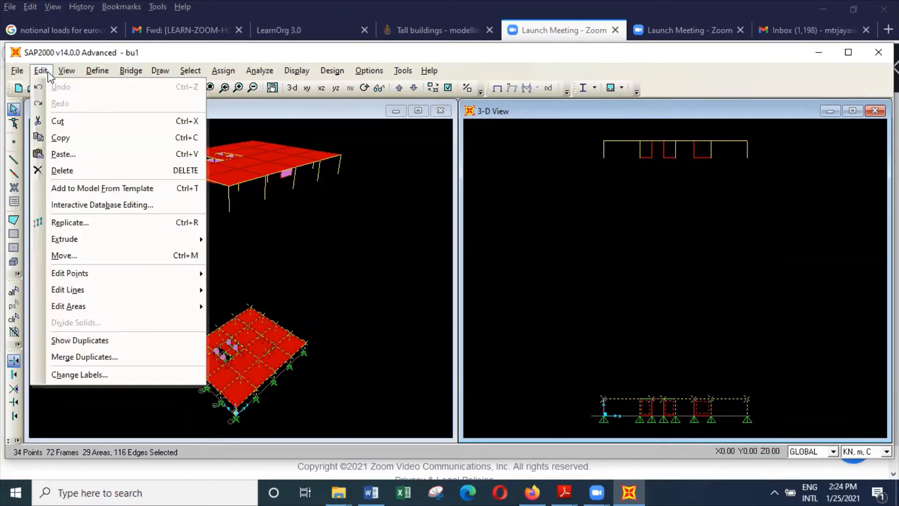
pyautogui.click(92, 223)
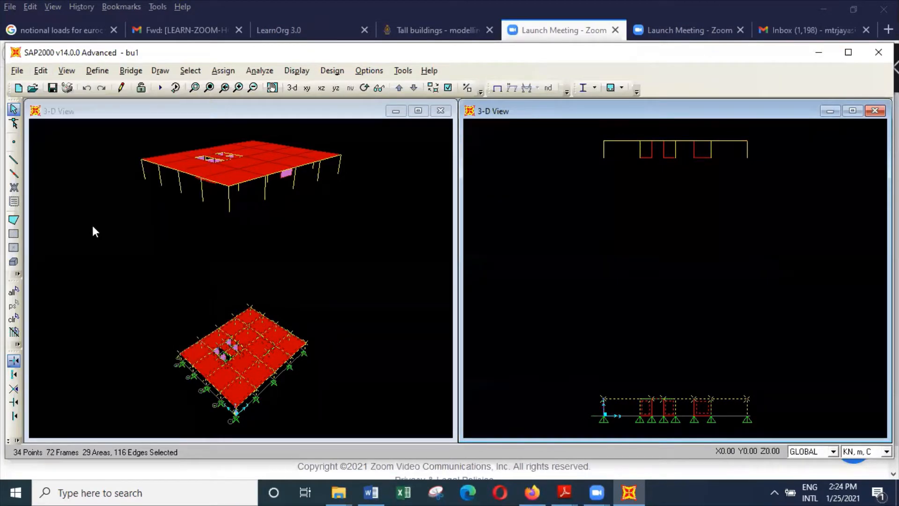
pyautogui.doubleClick(402, 228)
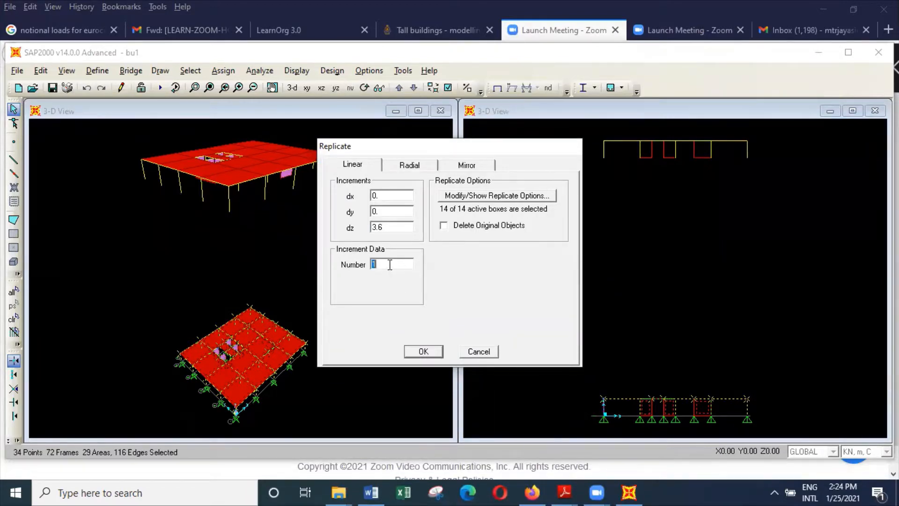
pyautogui.click(434, 352)
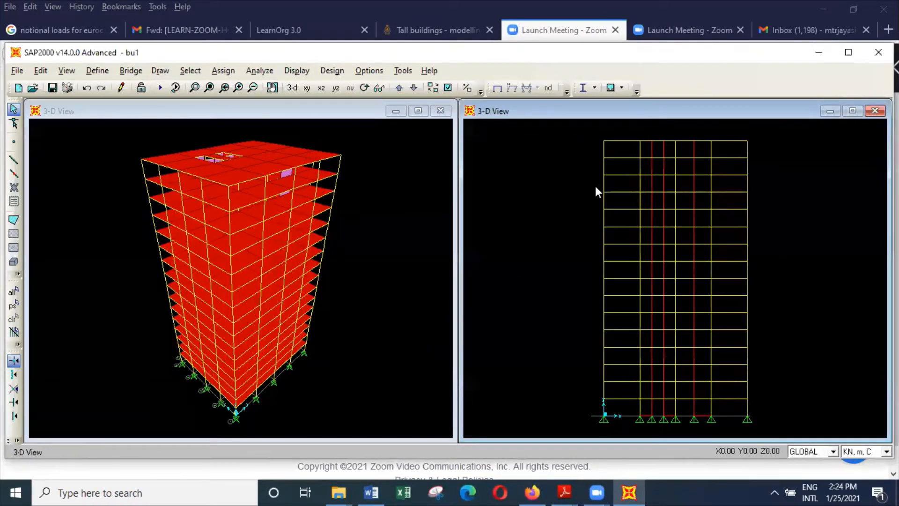
# Replicate the topmost storey upward 14 more times at a dz increment of 3.6 m.
pyautogui.moveTo(768, 149); pyautogui.dragTo(572, 127)
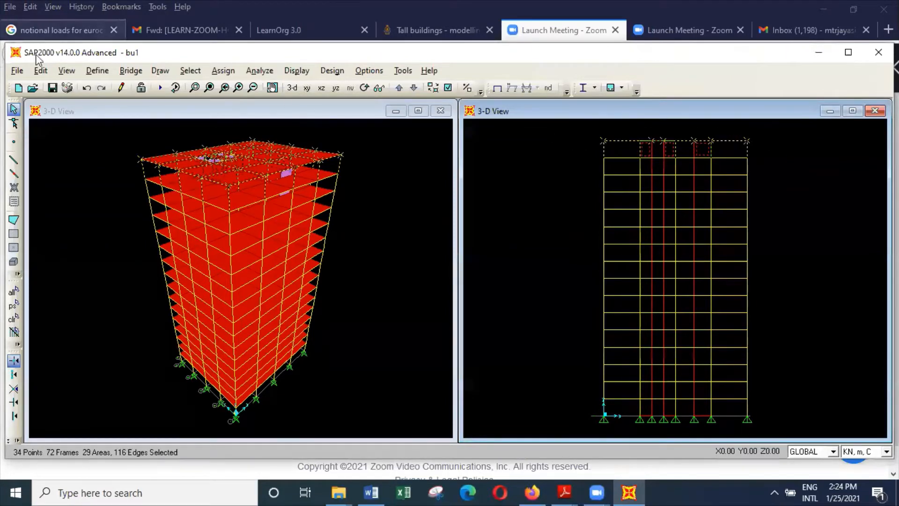
pyautogui.click(41, 70)
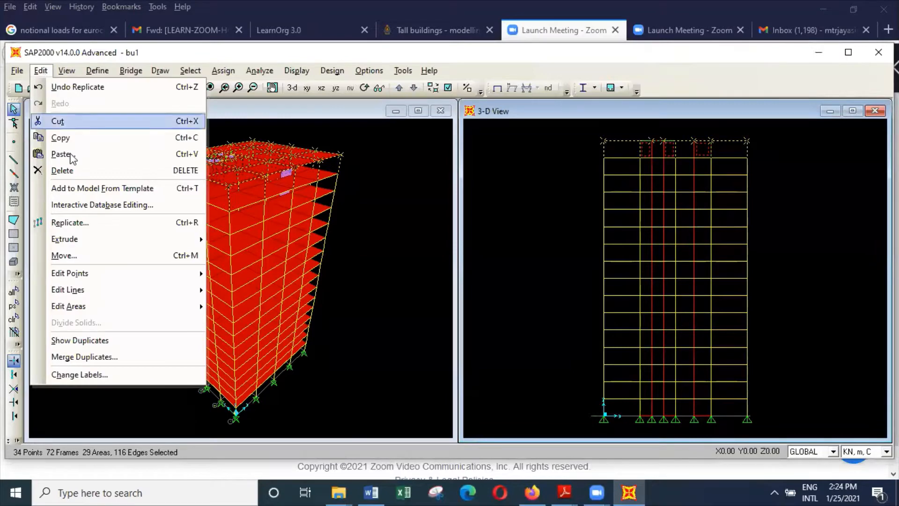
pyautogui.click(88, 223)
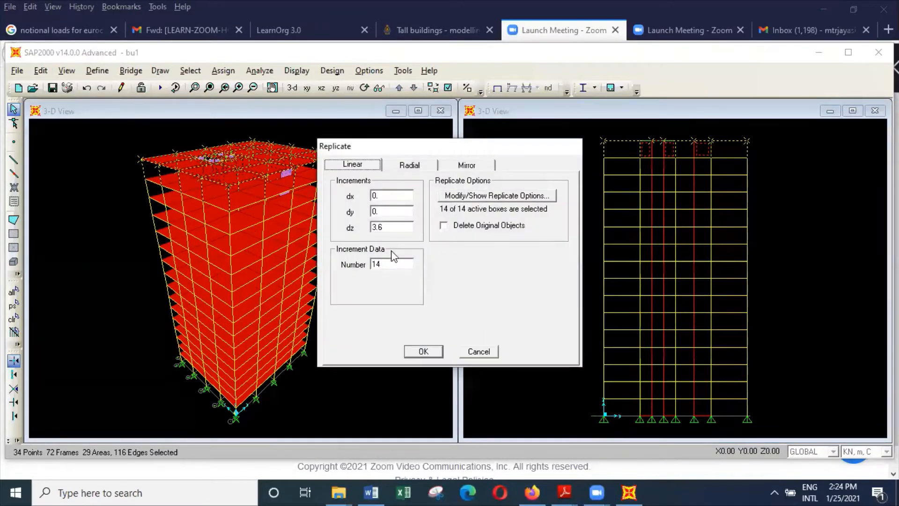
pyautogui.click(427, 352)
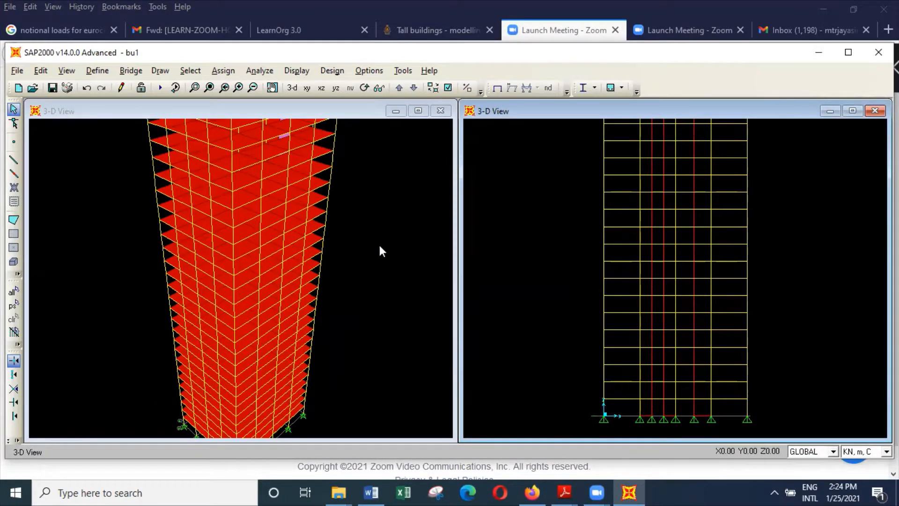
pyautogui.click(209, 87)
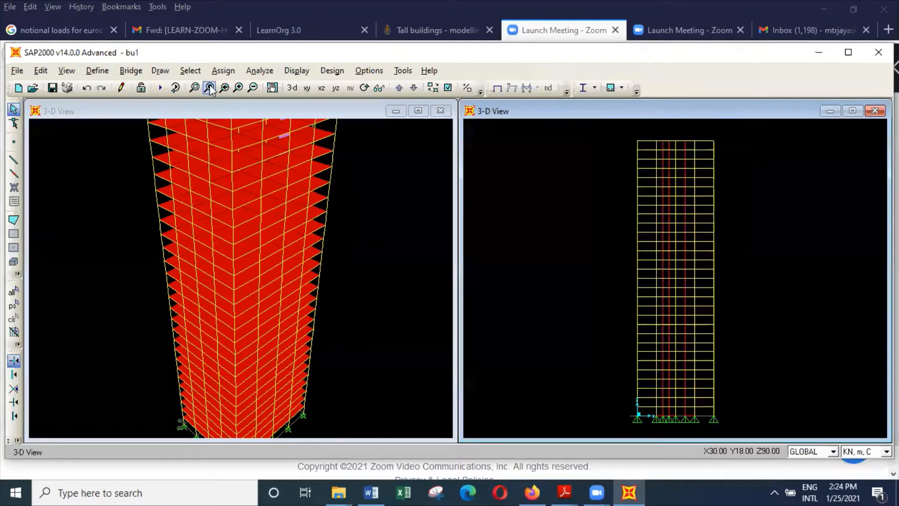
pyautogui.click(263, 111)
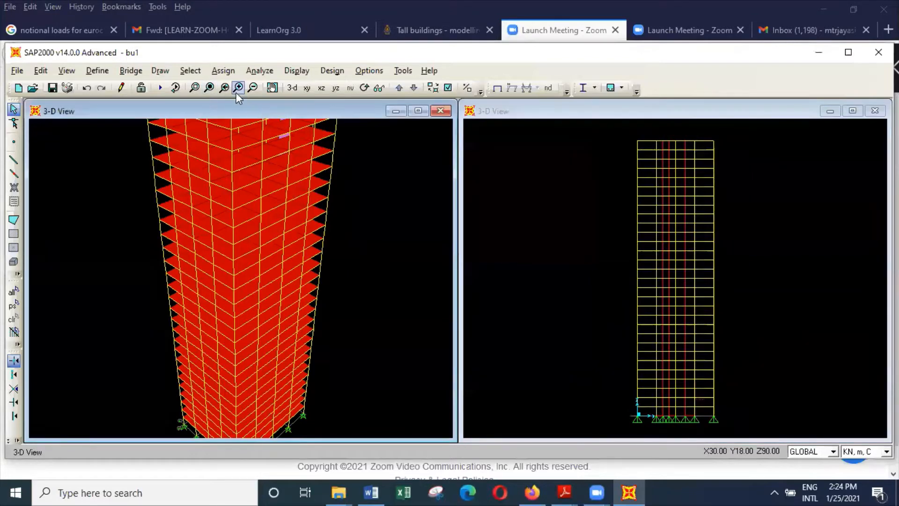
pyautogui.click(210, 88)
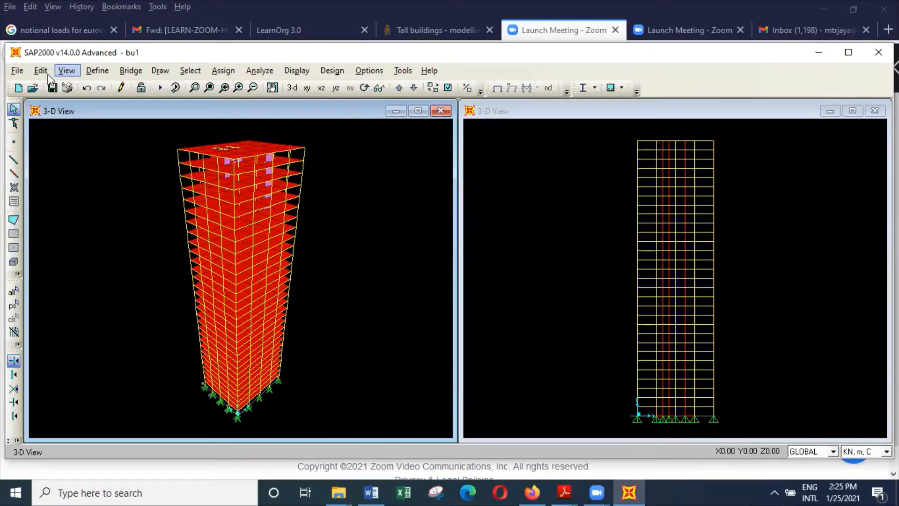
# Save the model under the name bu2 in the buildings folder, replacing the existing file.
pyautogui.click(20, 75)
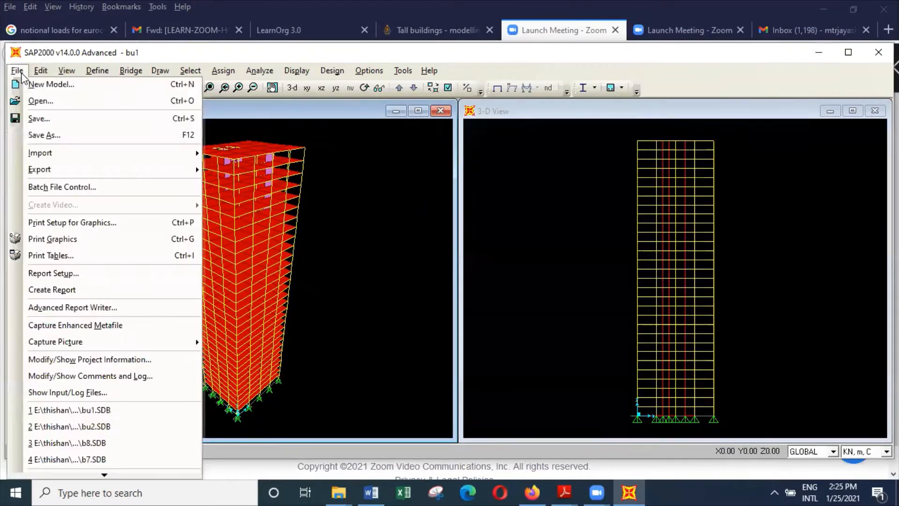
pyautogui.click(58, 134)
pyautogui.click(246, 332)
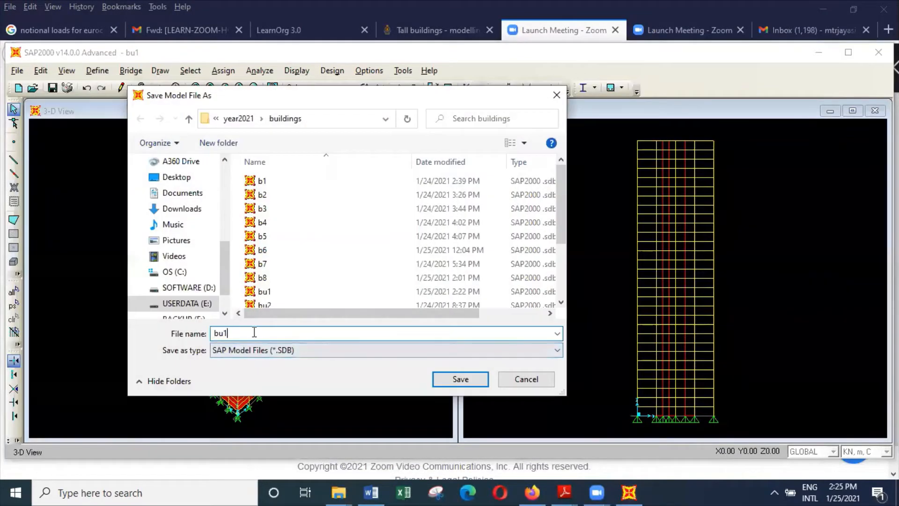
pyautogui.press('BackSpace')
pyautogui.write('2')
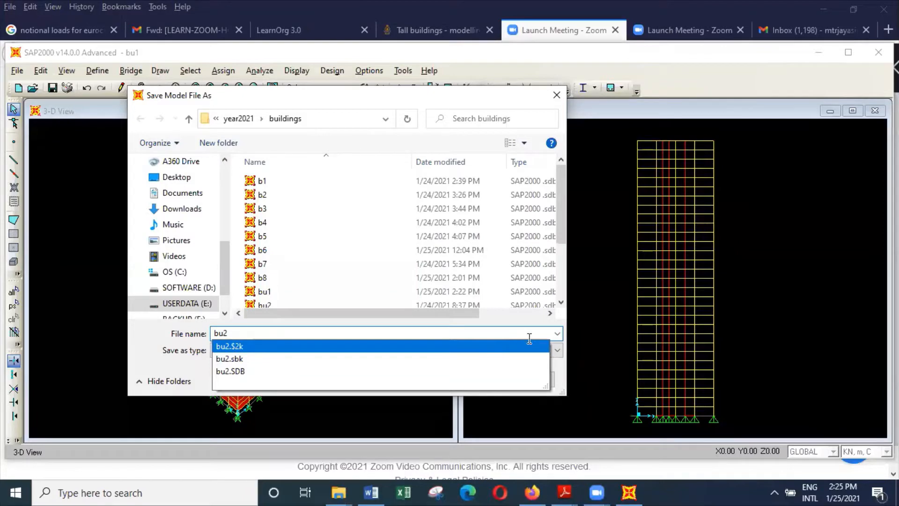
pyautogui.click(565, 381)
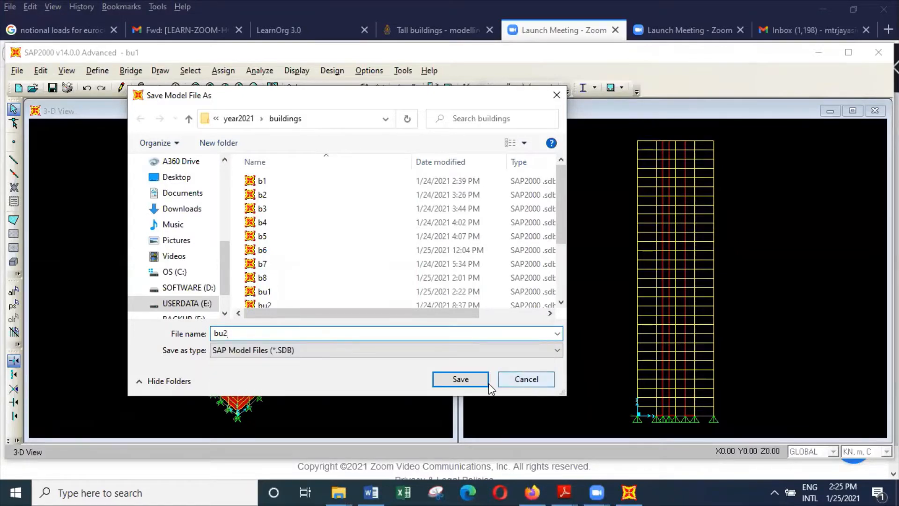
pyautogui.click(473, 381)
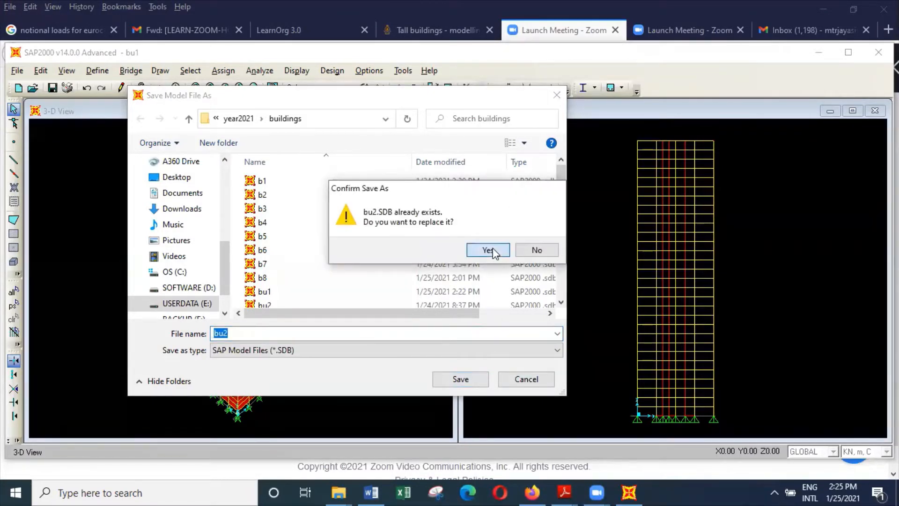
pyautogui.click(489, 250)
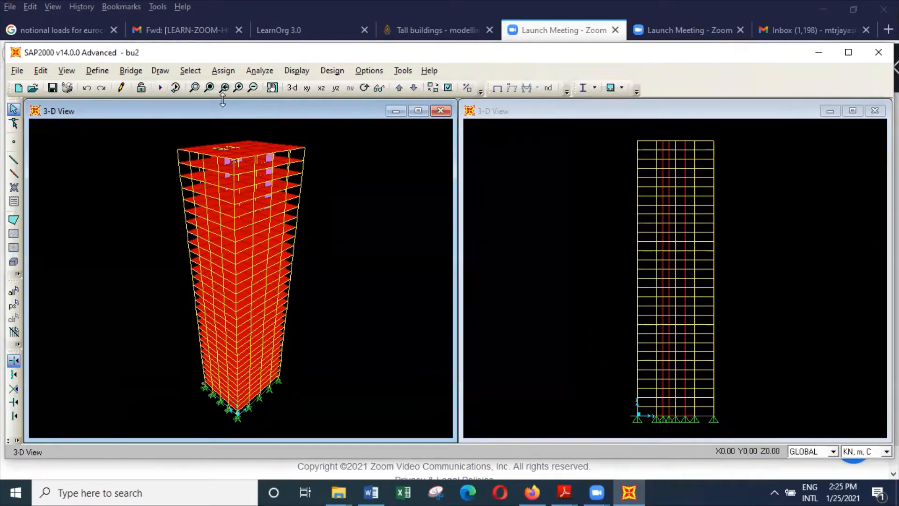
# Inspect the assignments of two beams beside the core openings in the top floor slab.
pyautogui.click(195, 89)
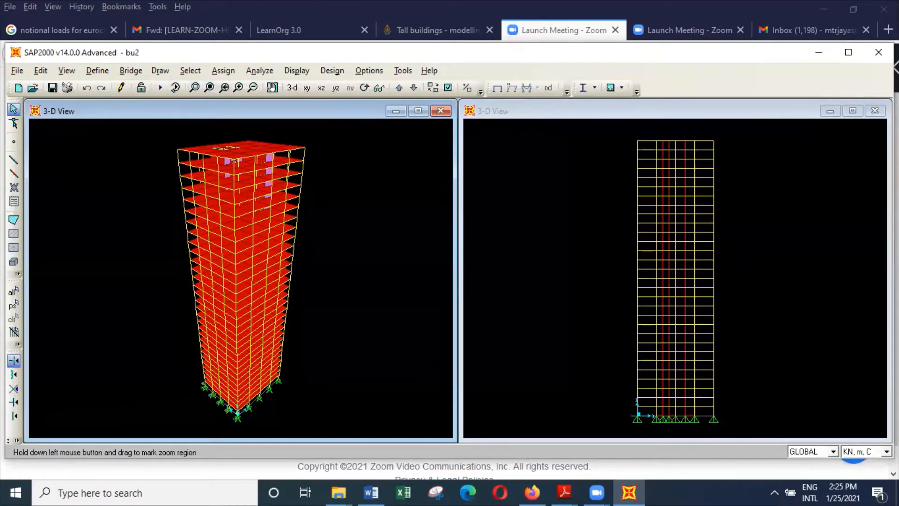
pyautogui.moveTo(197, 129); pyautogui.dragTo(257, 172)
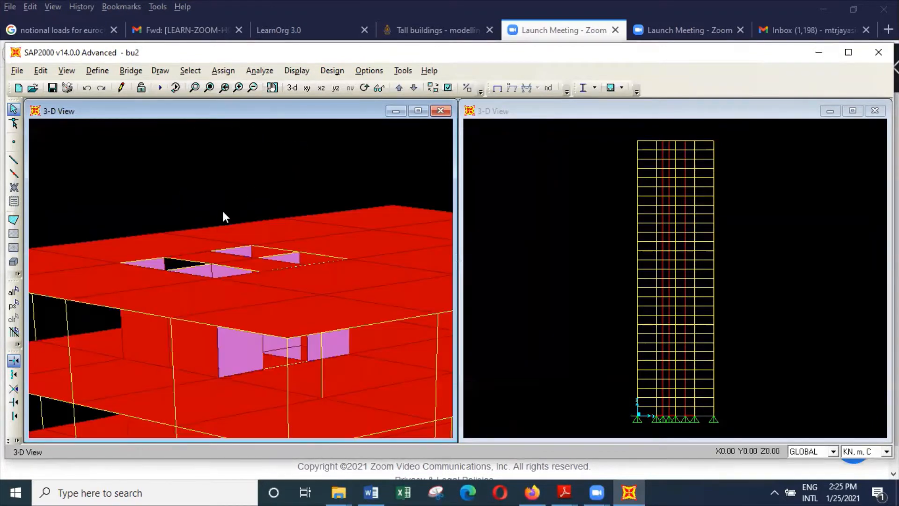
pyautogui.click(191, 255)
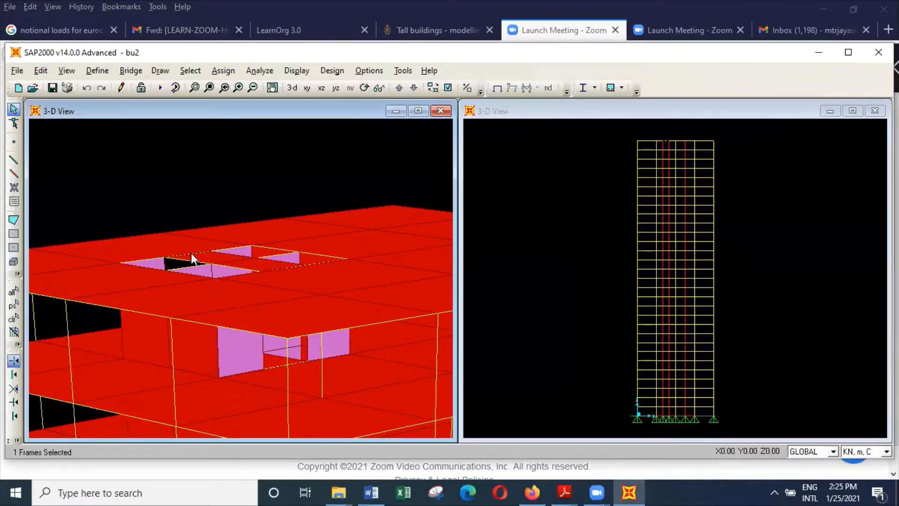
pyautogui.rightClick(191, 254)
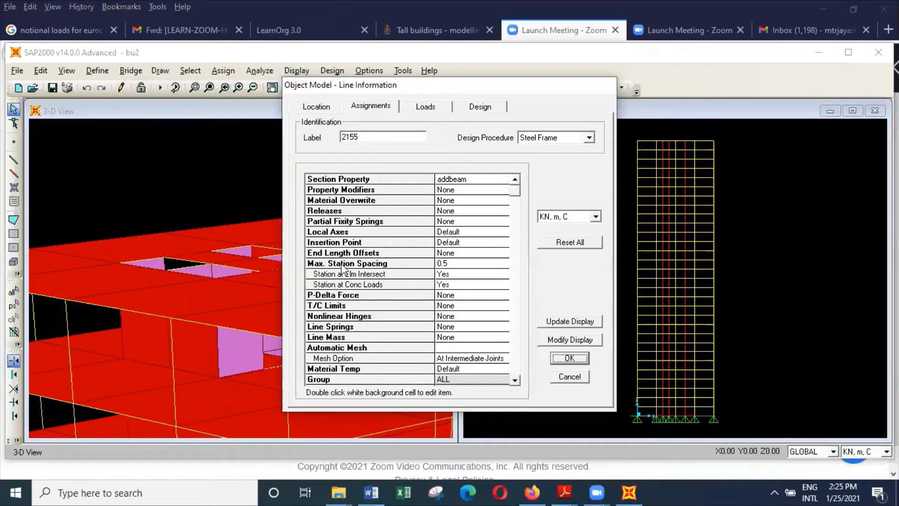
pyautogui.click(570, 378)
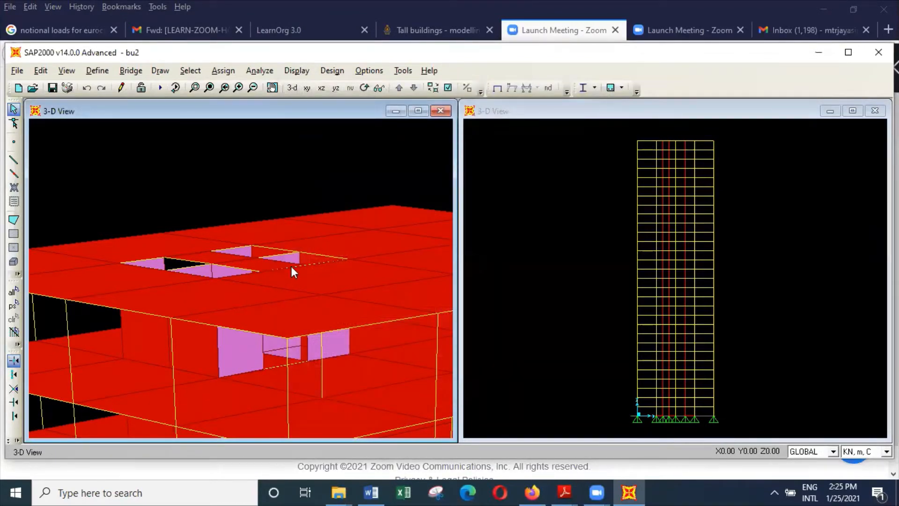
pyautogui.click(291, 267)
pyautogui.rightClick(291, 267)
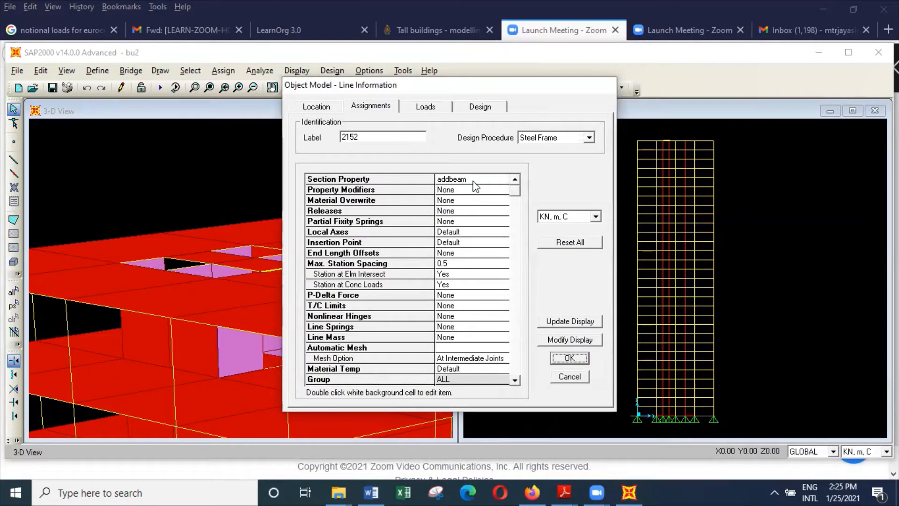
pyautogui.click(569, 377)
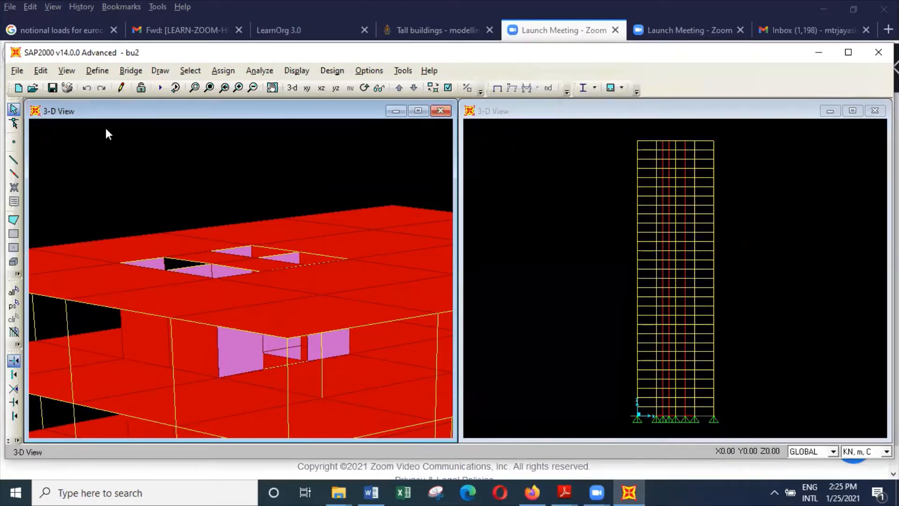
# Show the X-Y plane at Z = 0 and select all the base joints.
pyautogui.click(67, 70)
pyautogui.click(99, 104)
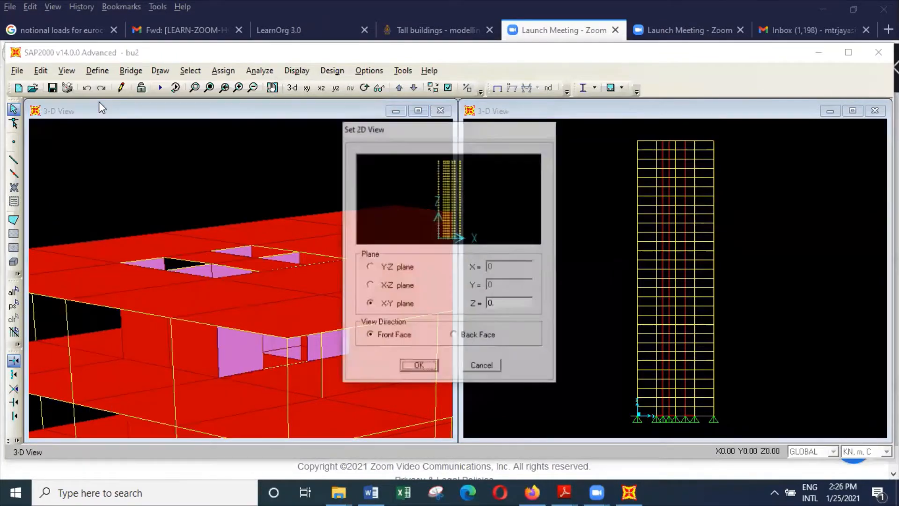
pyautogui.click(419, 367)
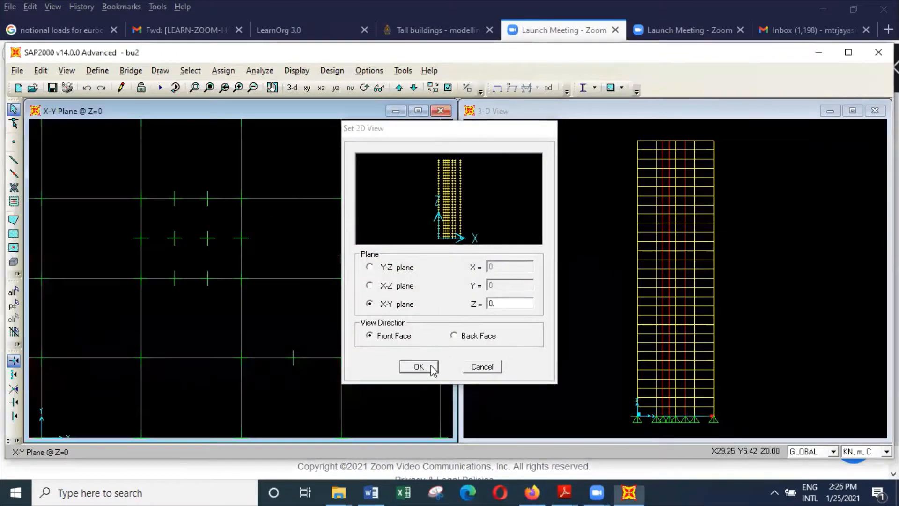
pyautogui.scroll(-3, 368, 316)
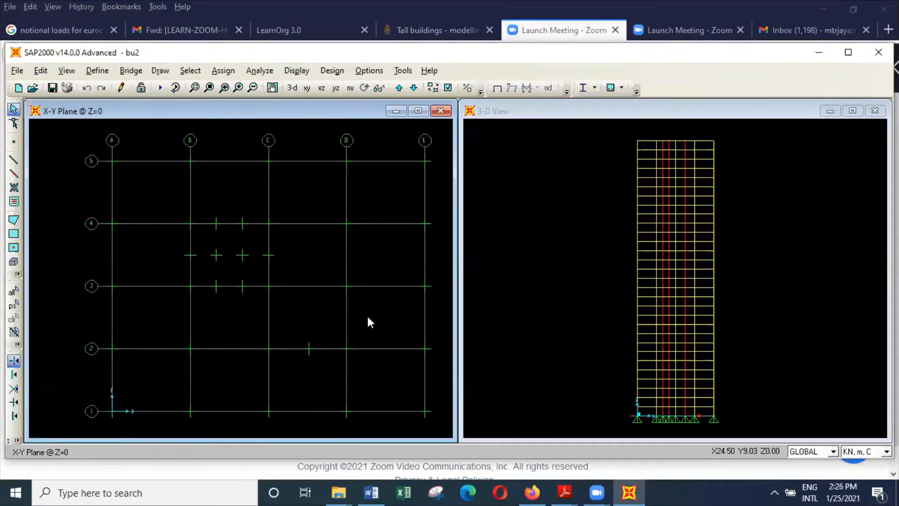
pyautogui.moveTo(116, 145); pyautogui.dragTo(448, 415)
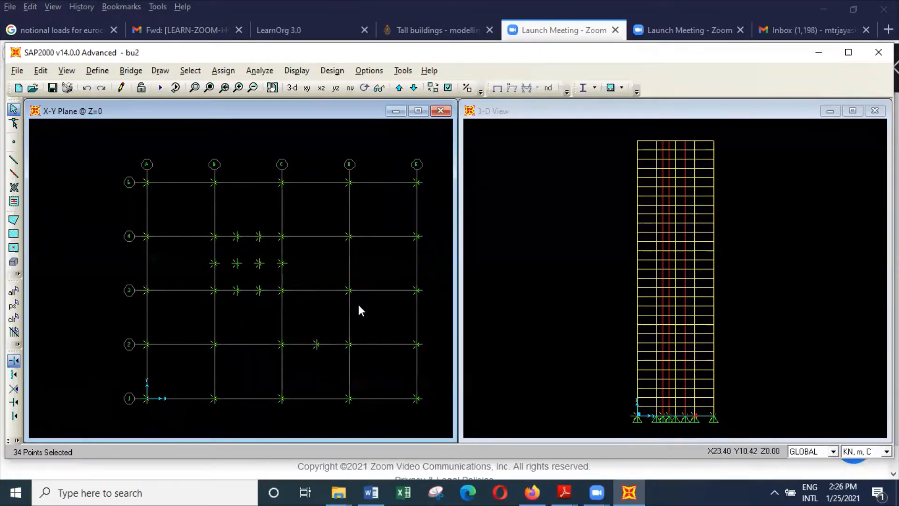
pyautogui.moveTo(109, 139); pyautogui.dragTo(448, 418)
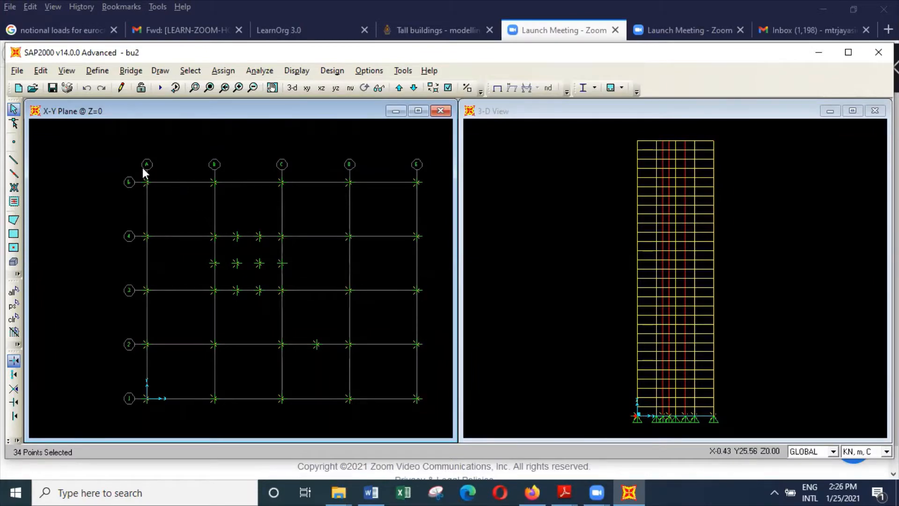
# Set the scale factor of load case unitslab1 to 4.2 in the slabself load combination.
pyautogui.click(101, 71)
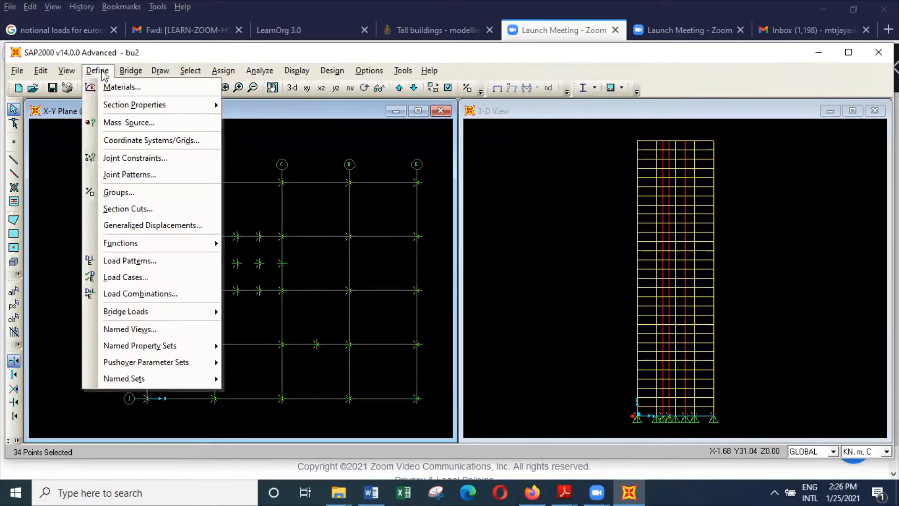
pyautogui.click(161, 295)
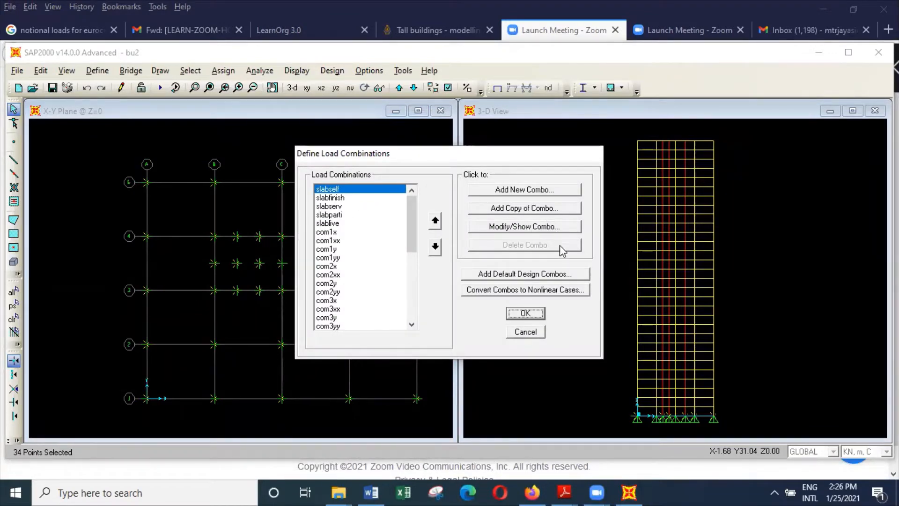
pyautogui.click(556, 227)
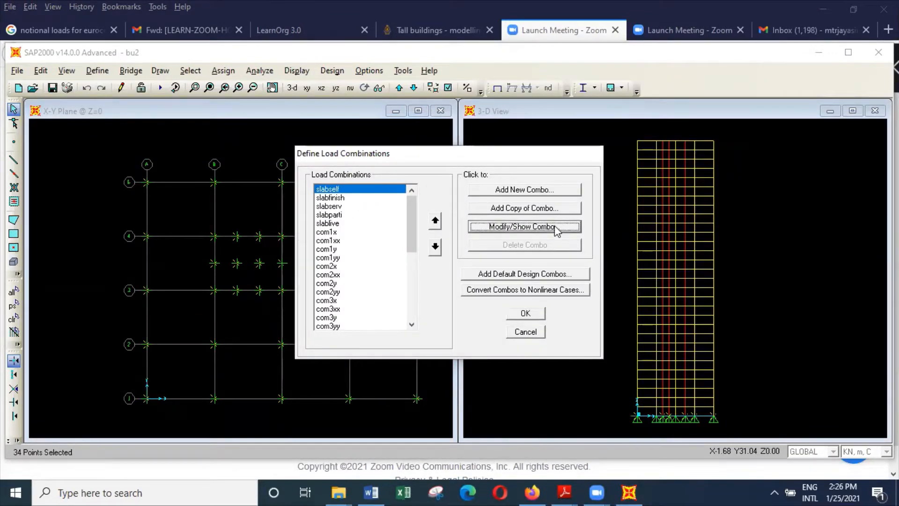
pyautogui.click(508, 284)
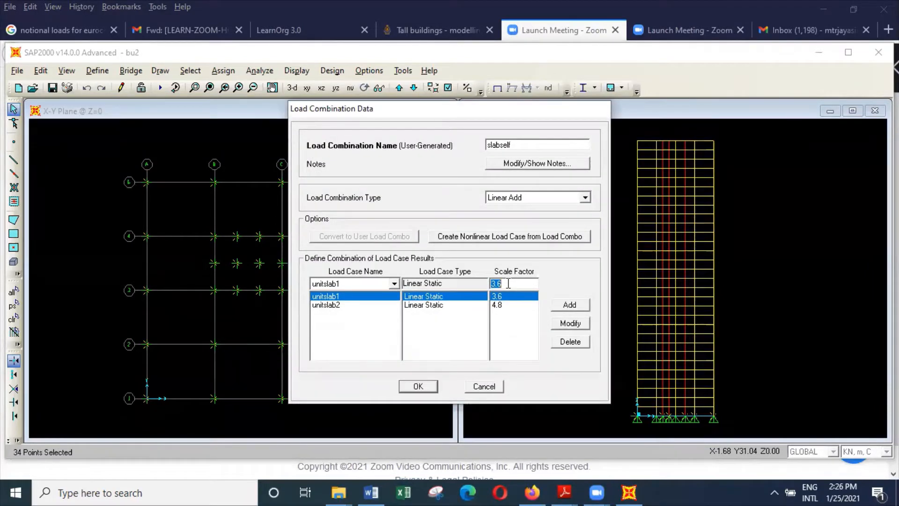
pyautogui.write('4.2')
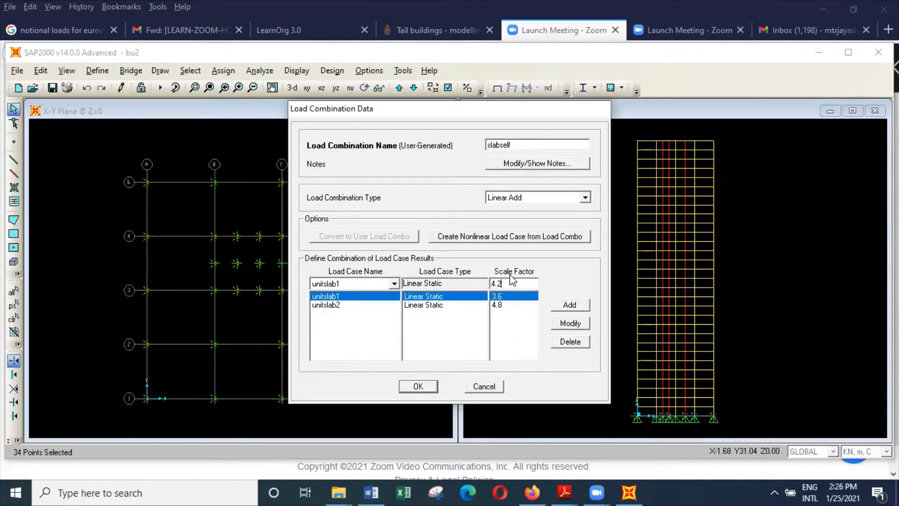
pyautogui.click(571, 324)
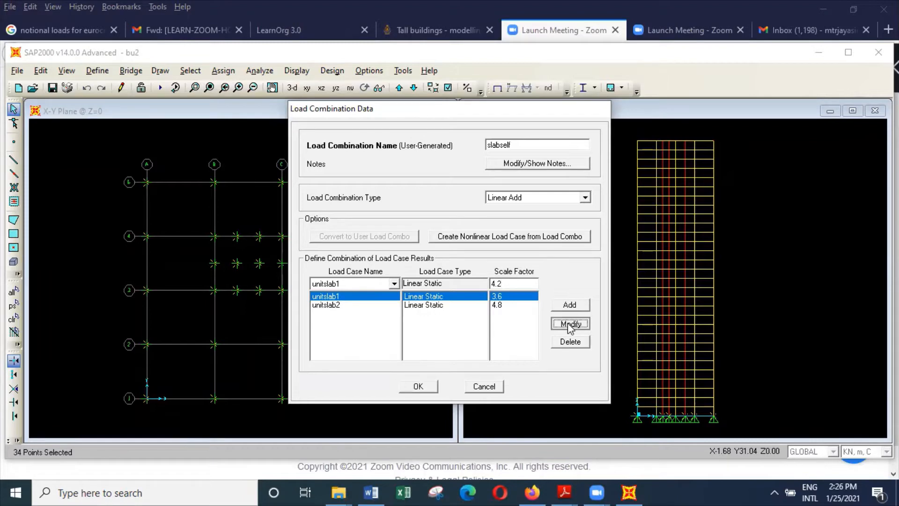
pyautogui.click(418, 386)
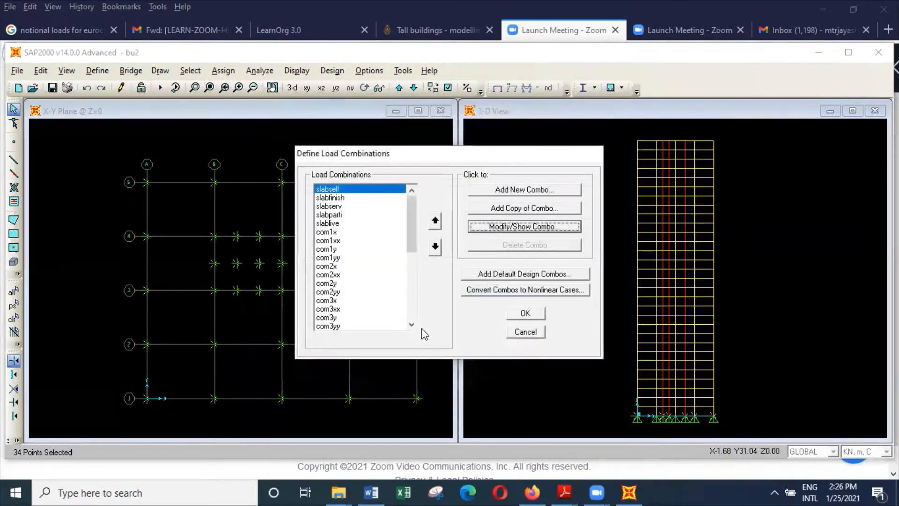
pyautogui.click(525, 313)
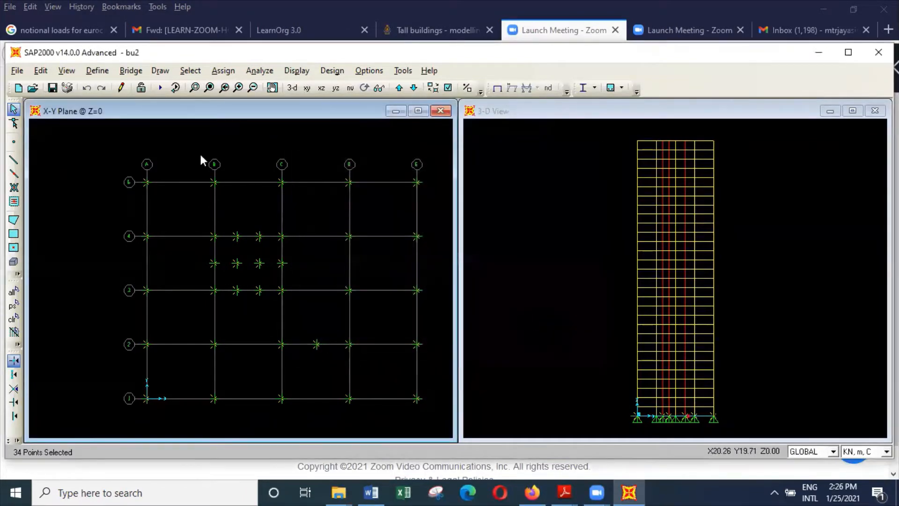
# Change the type of the winx load pattern to WIND.
pyautogui.click(98, 71)
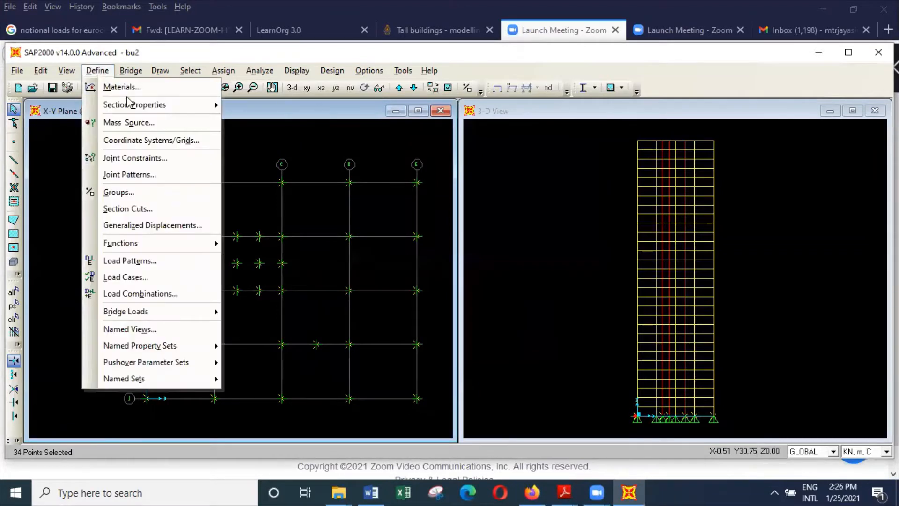
pyautogui.click(165, 261)
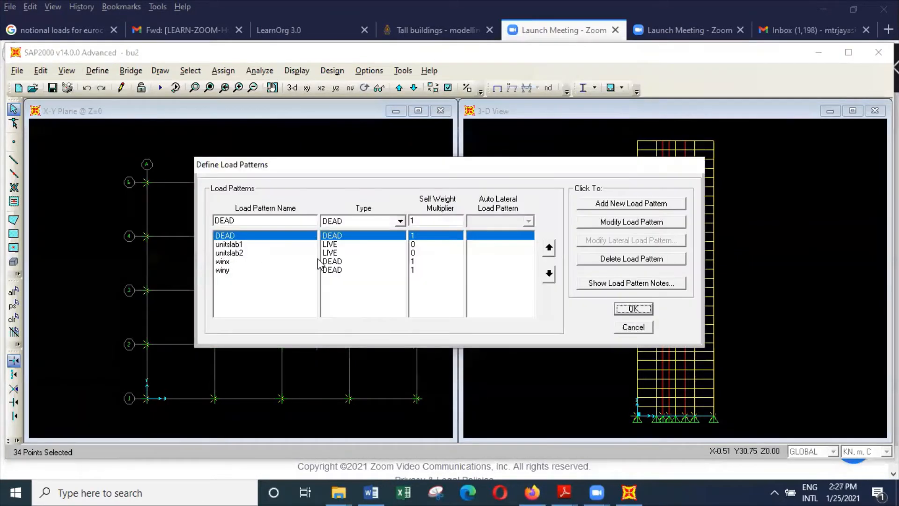
pyautogui.click(343, 263)
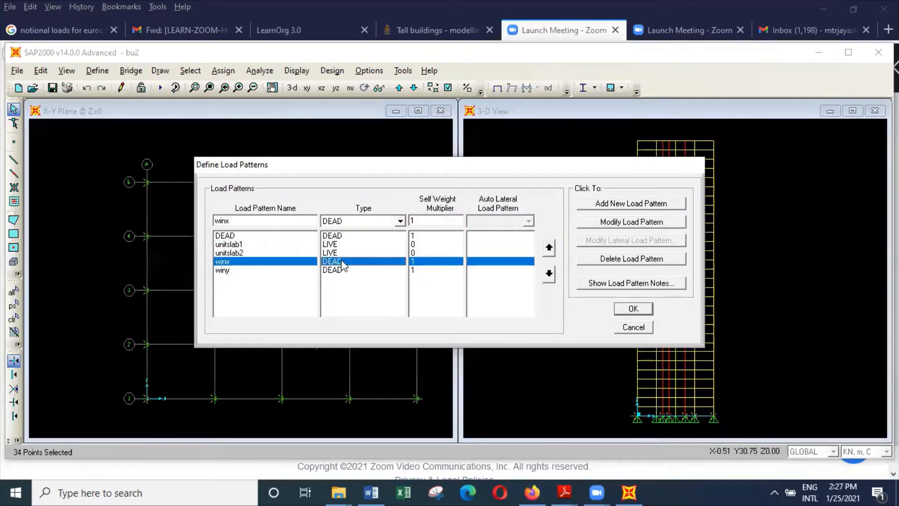
pyautogui.click(400, 221)
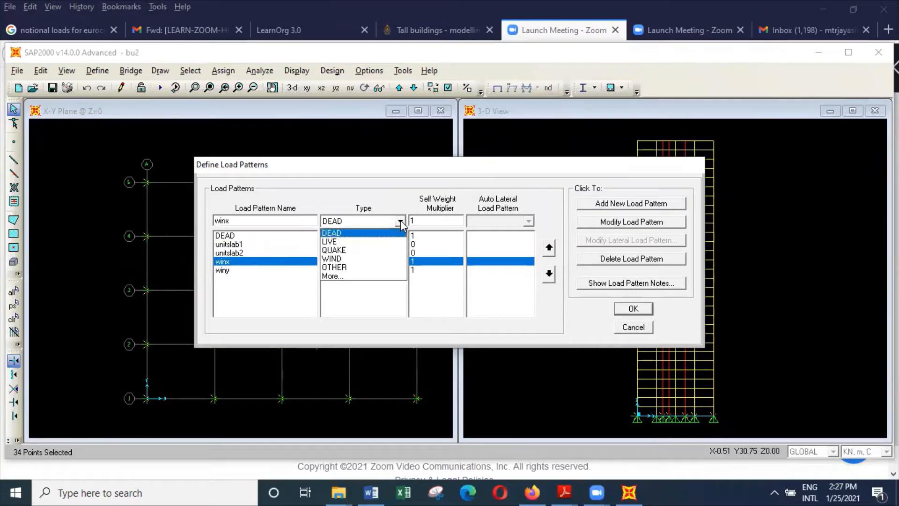
pyautogui.click(376, 260)
pyautogui.click(635, 225)
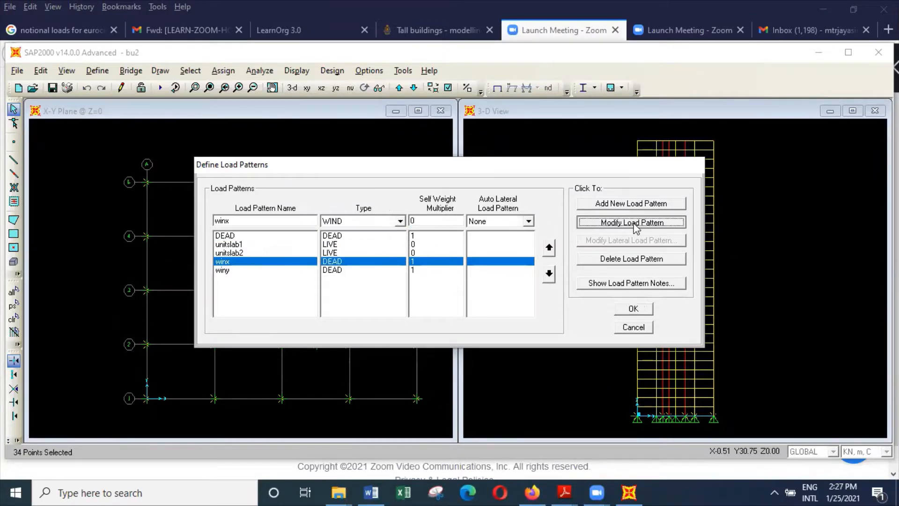
# Change the type of the winy load pattern to WIND and accept the load pattern definitions.
pyautogui.click(402, 271)
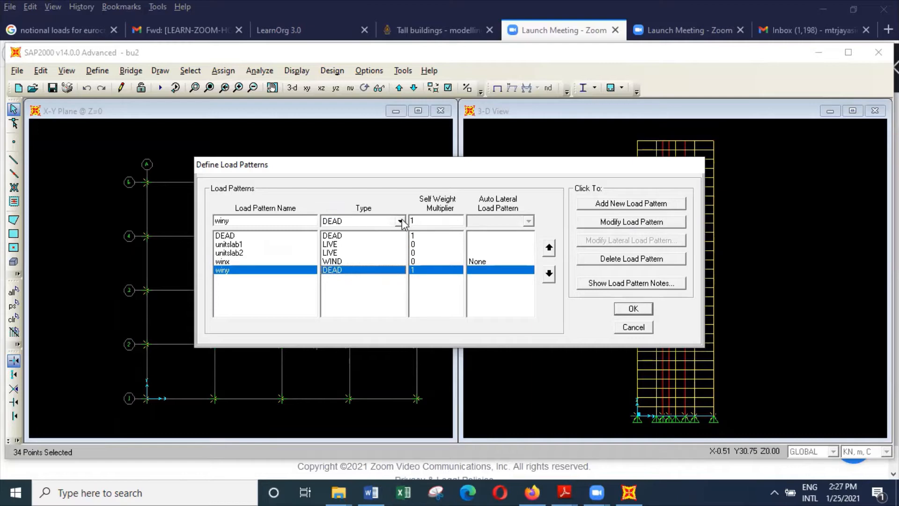
pyautogui.click(401, 221)
pyautogui.click(383, 259)
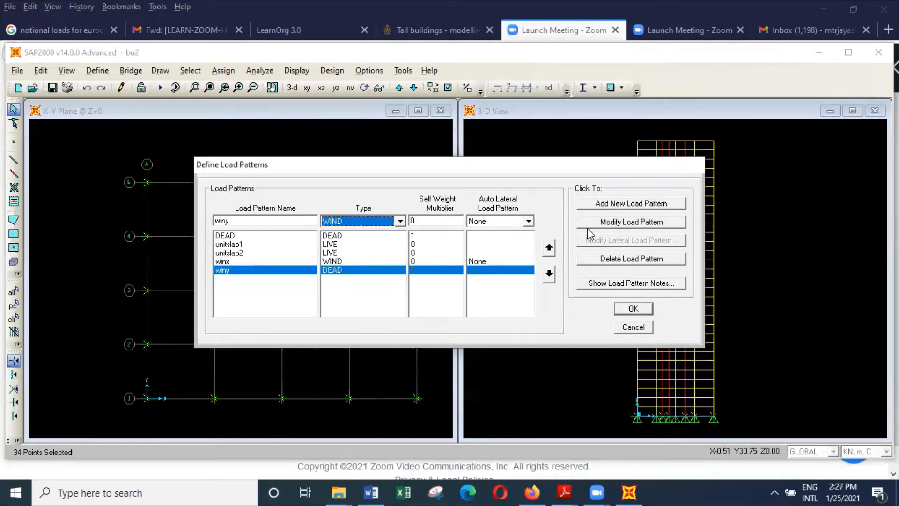
pyautogui.click(621, 224)
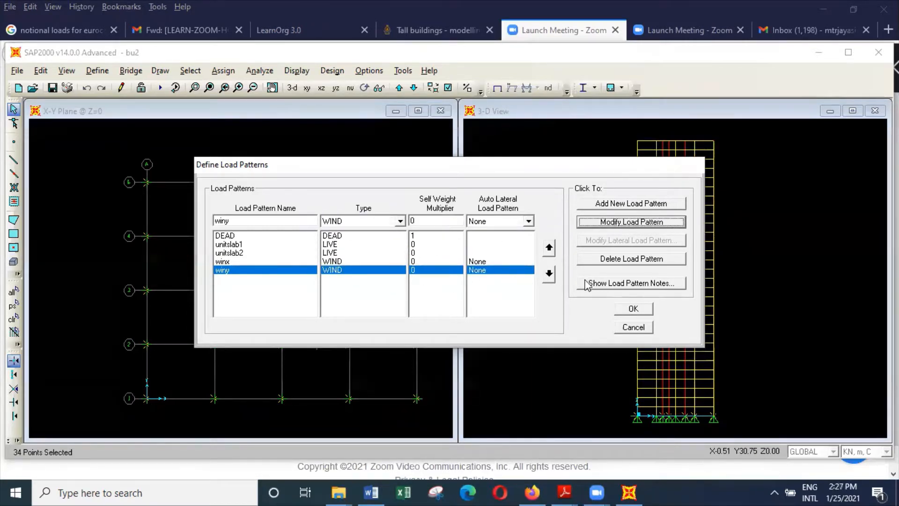
pyautogui.click(641, 311)
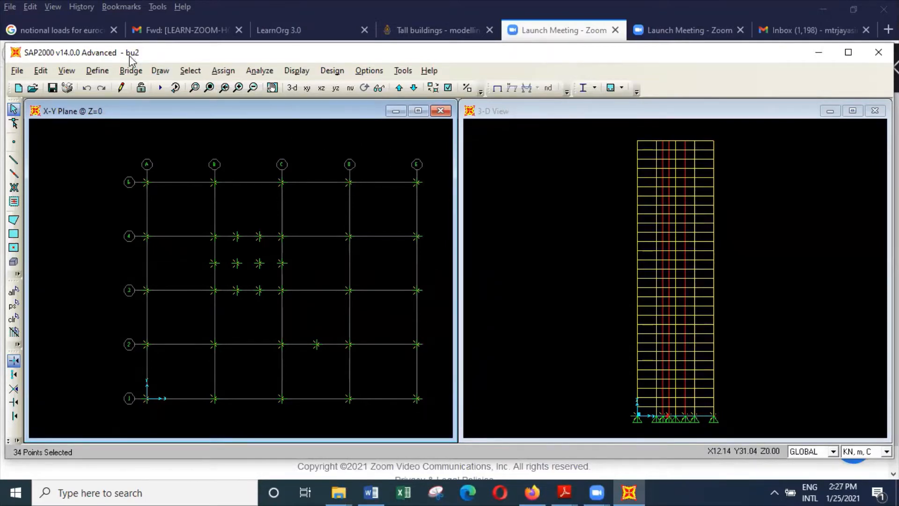
# Check the mass source definition, keeping the mass taken from element and additional masses.
pyautogui.click(96, 71)
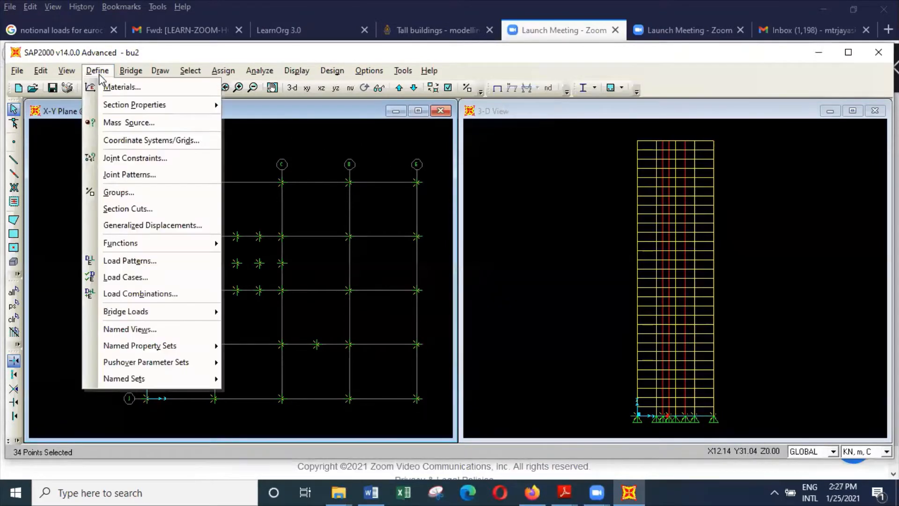
pyautogui.click(116, 122)
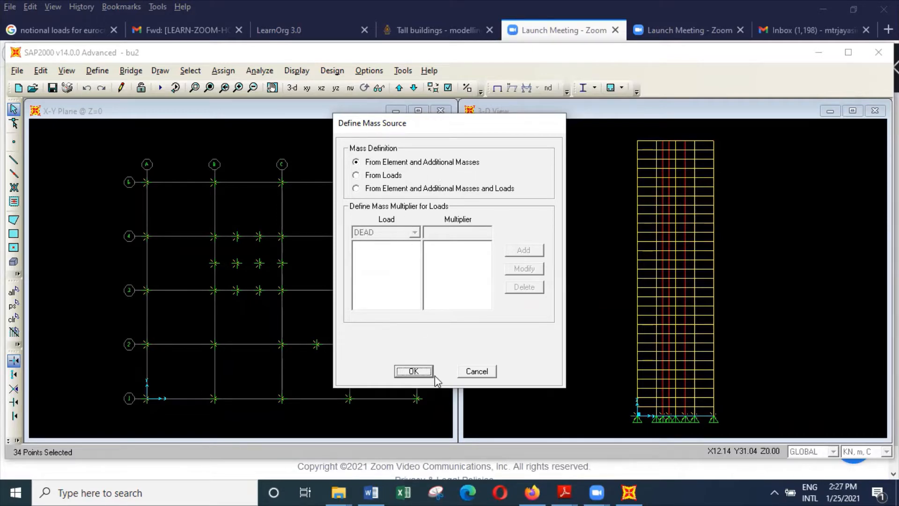
pyautogui.click(414, 371)
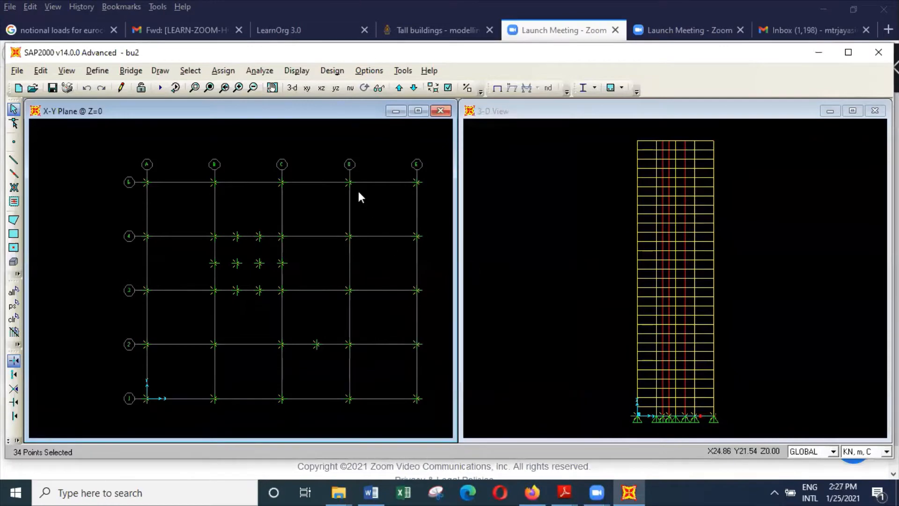
# Run the analysis of the building model.
pyautogui.click(253, 73)
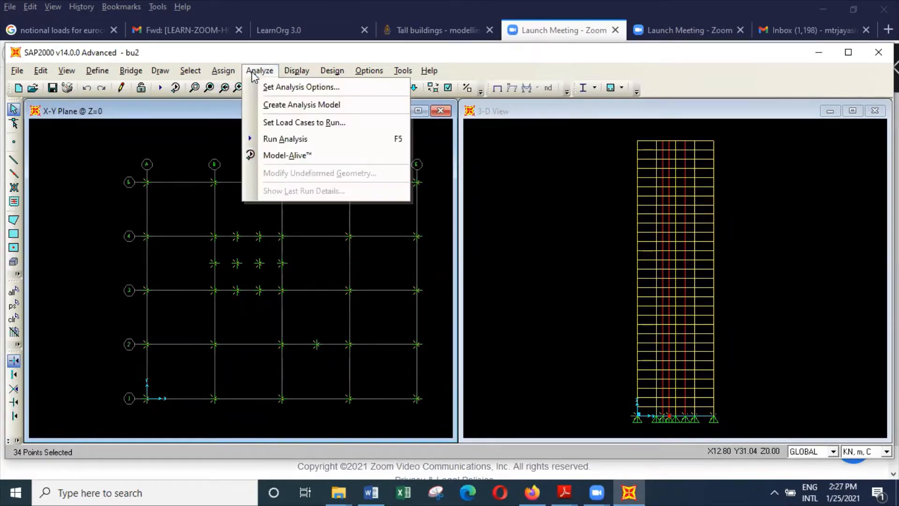
pyautogui.click(294, 140)
pyautogui.click(609, 319)
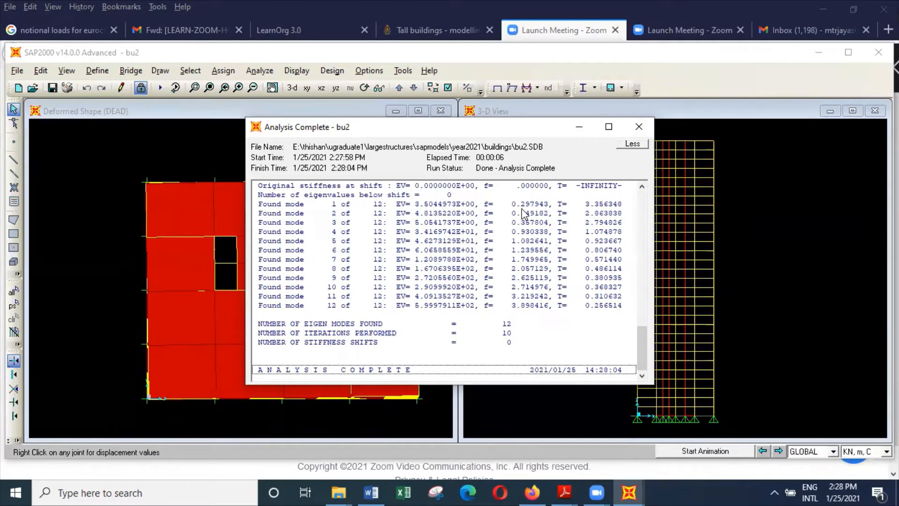
# Review the modal frequencies and periods in the analysis log, and close the log.
pyautogui.scroll(1, 526, 209)
pyautogui.scroll(4, 525, 209)
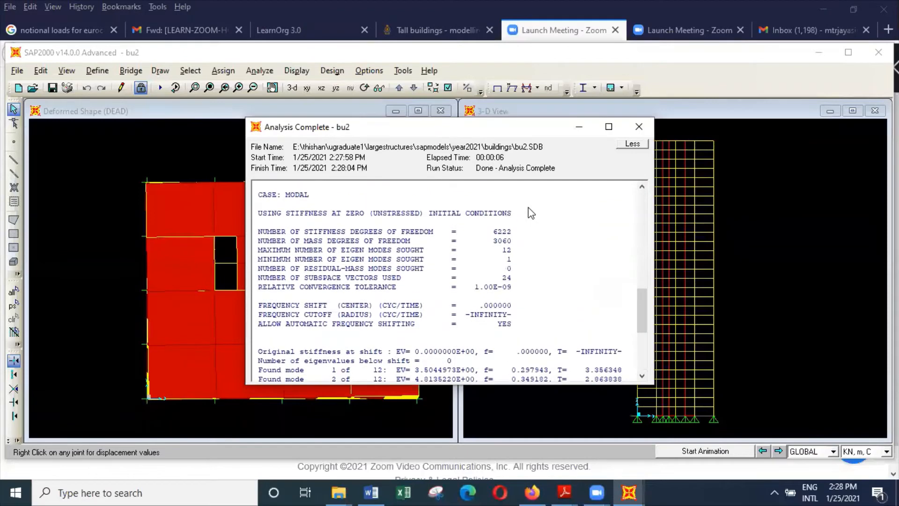
pyautogui.scroll(-1, 531, 213)
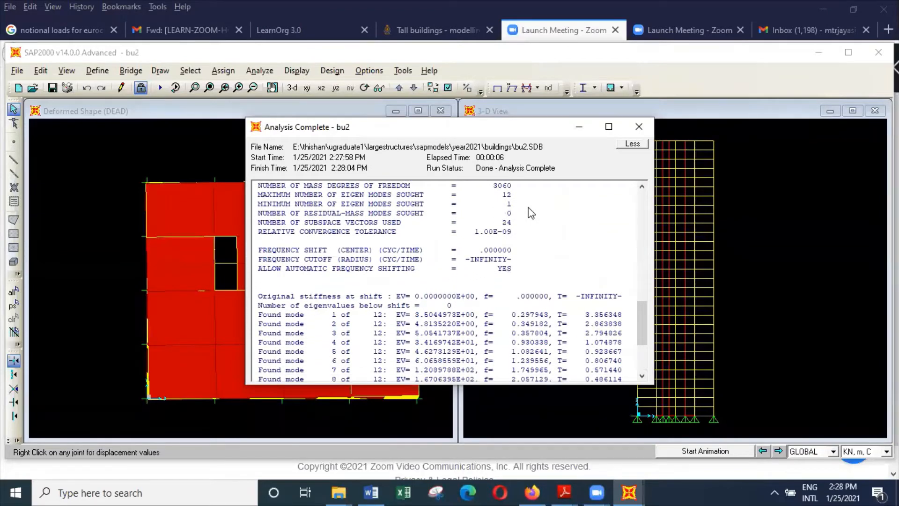
pyautogui.scroll(-1, 530, 213)
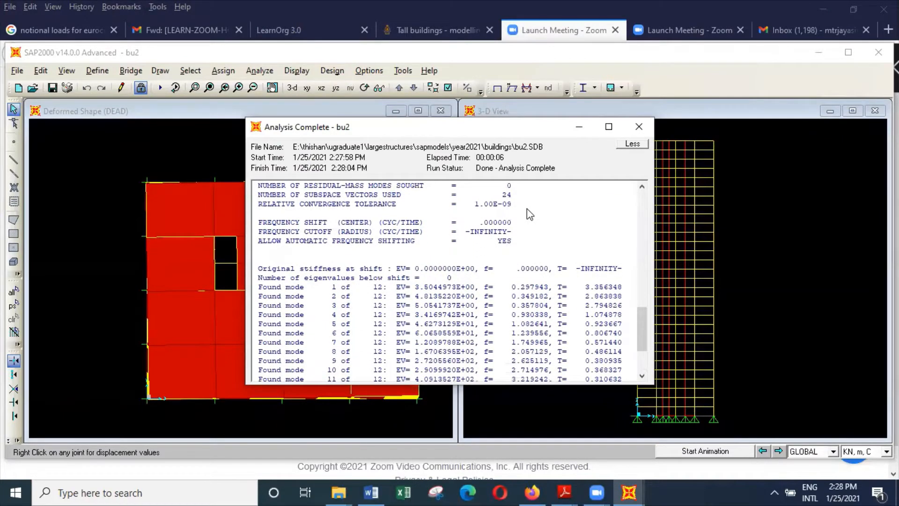
pyautogui.scroll(-1, 526, 209)
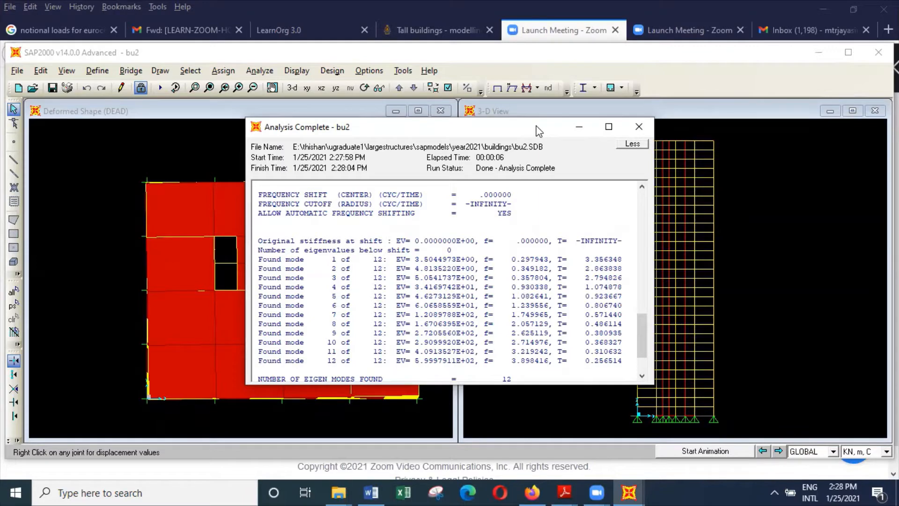
pyautogui.moveTo(536, 126); pyautogui.dragTo(741, 103)
pyautogui.click(364, 150)
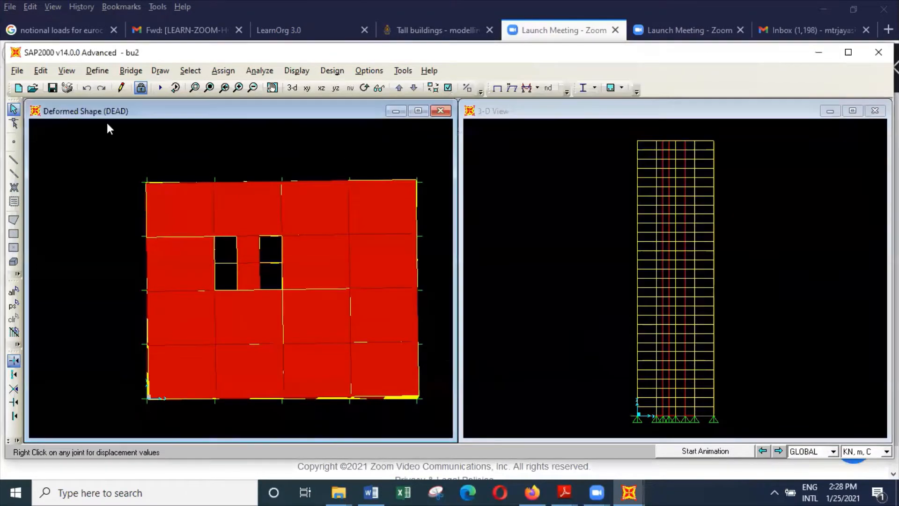
# Display the DEAD deformed shape of the top floor in the X-Y plane at Z = 108.
pyautogui.click(66, 70)
pyautogui.click(126, 102)
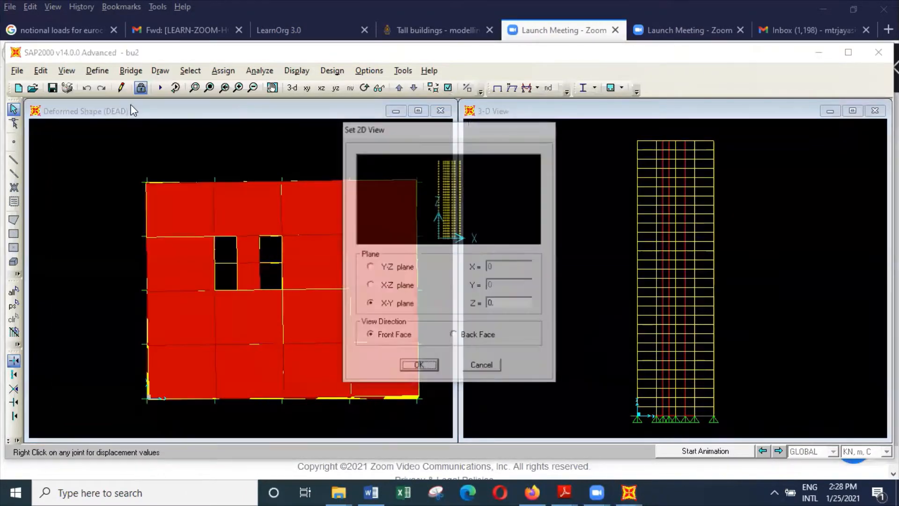
pyautogui.click(447, 162)
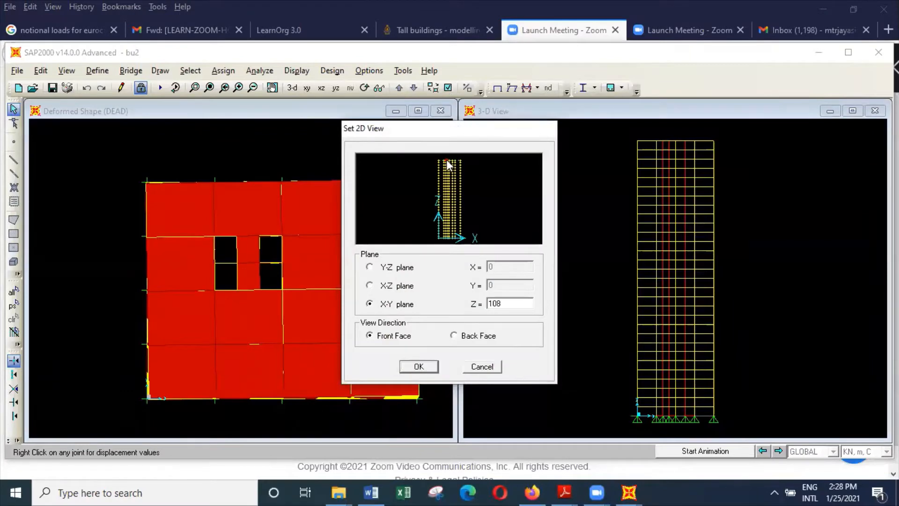
pyautogui.click(419, 367)
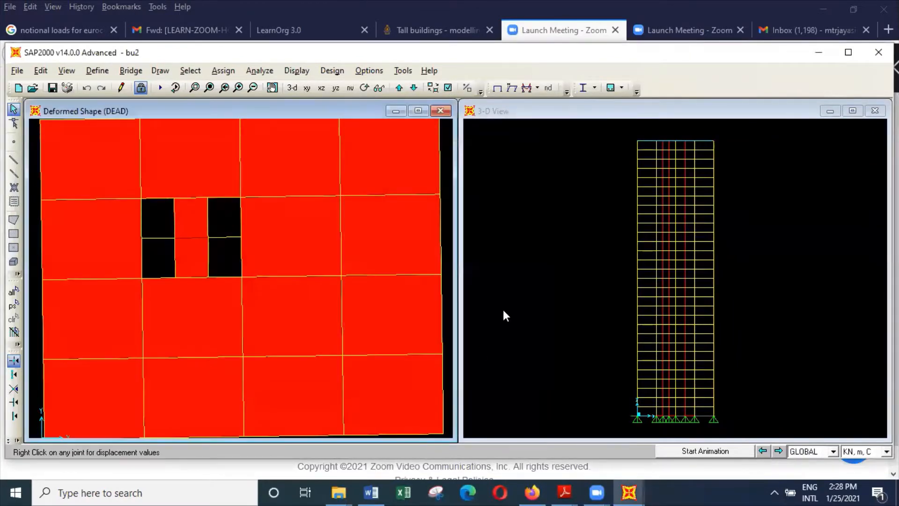
# Show the whole top floor and check which load case its deformed shape uses, without changing the display settings.
pyautogui.click(209, 87)
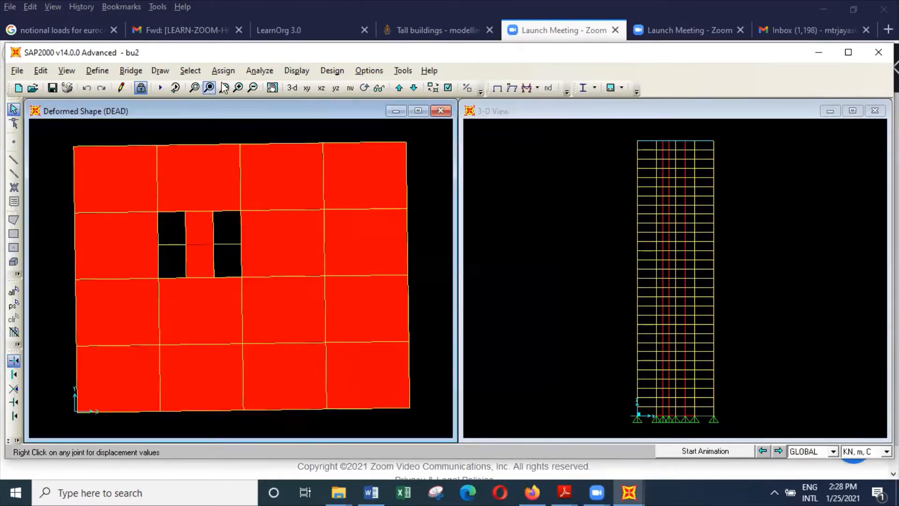
pyautogui.click(298, 71)
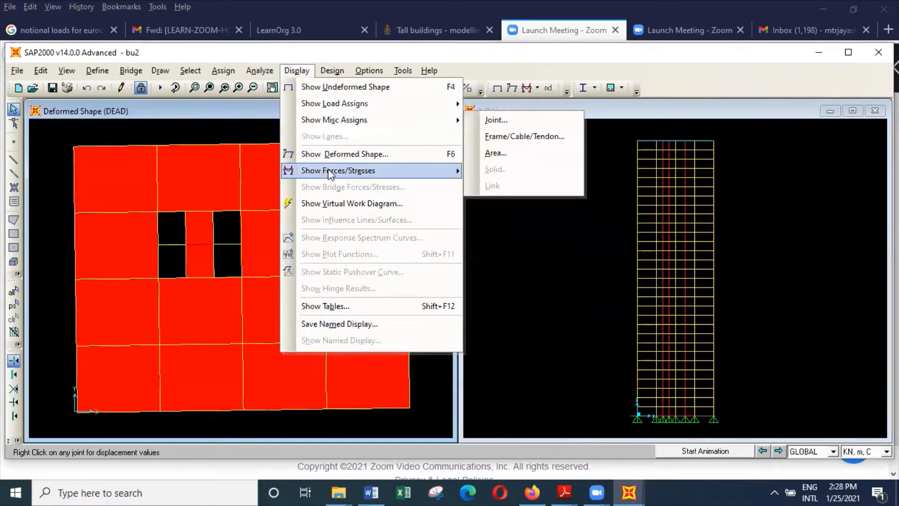
pyautogui.moveTo(329, 172)
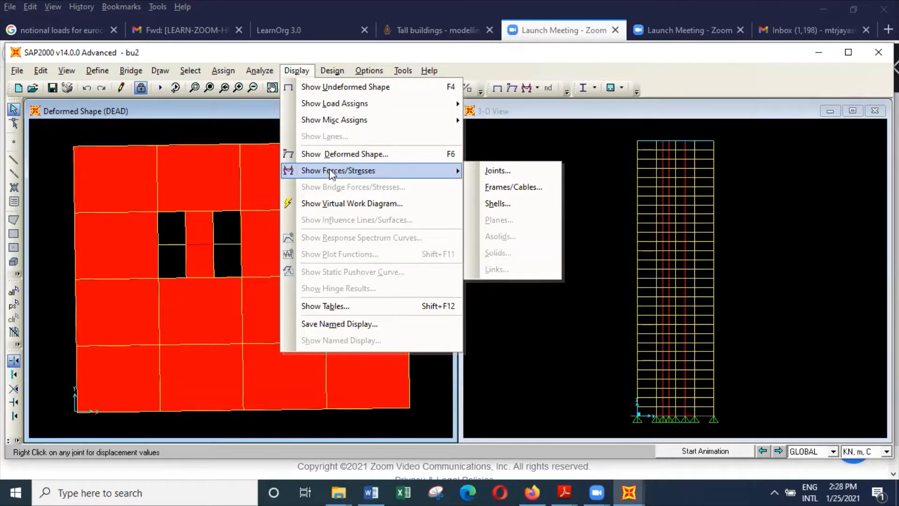
pyautogui.click(337, 155)
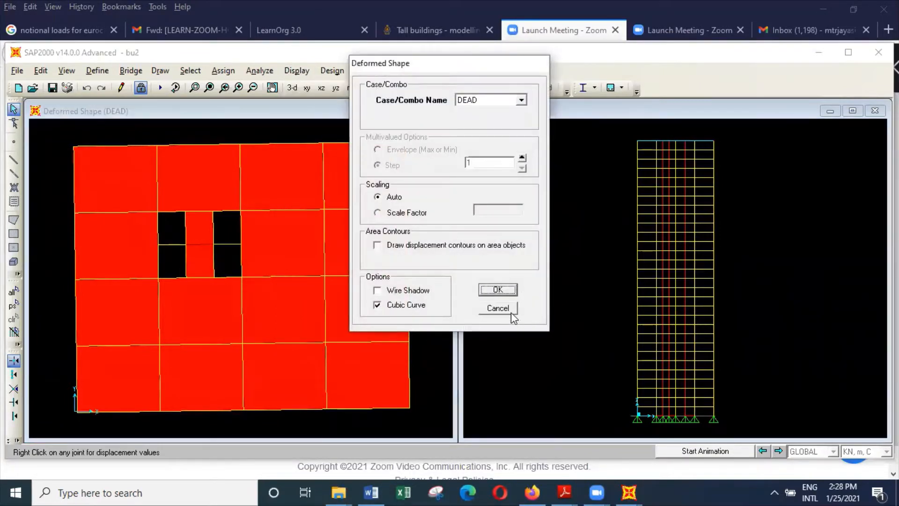
pyautogui.click(502, 307)
# Inspect the DEAD displacements of the top-floor edge joint at grid E-4 and close the displacement details.
pyautogui.rightClick(406, 143)
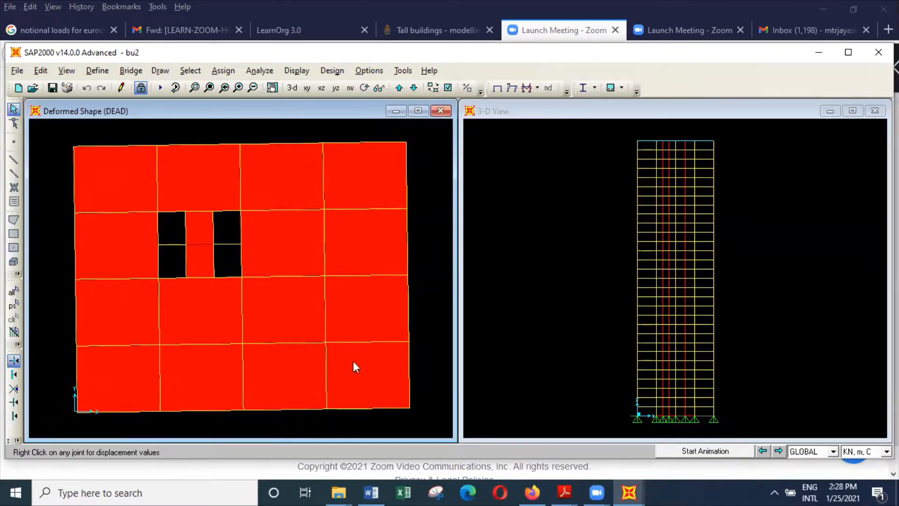
pyautogui.rightClick(405, 209)
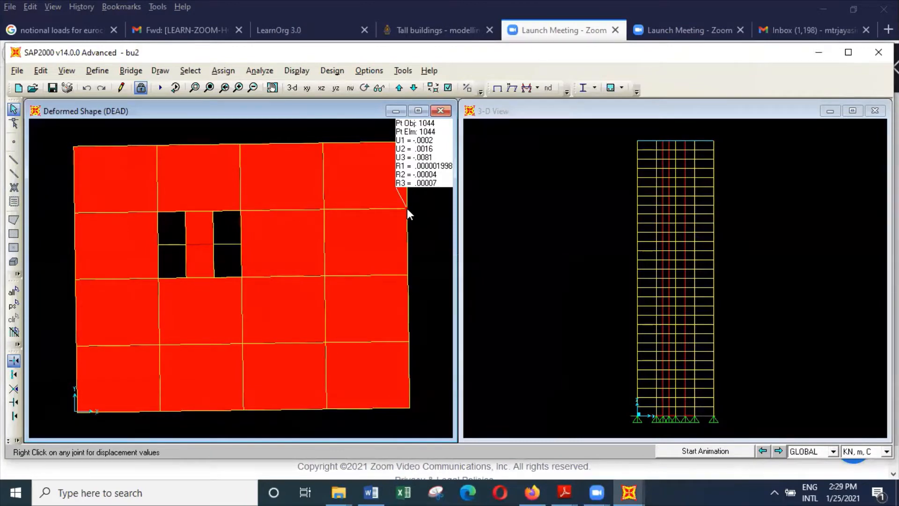
pyautogui.rightClick(407, 210)
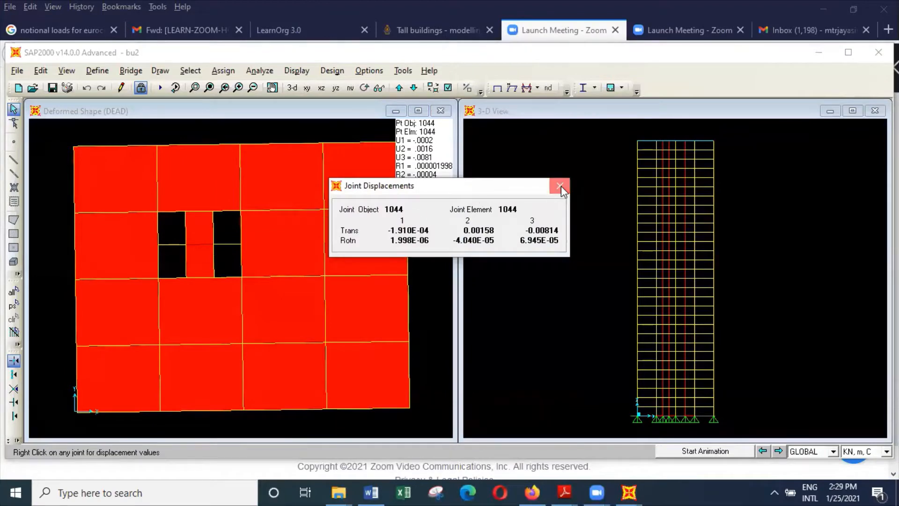
pyautogui.click(560, 188)
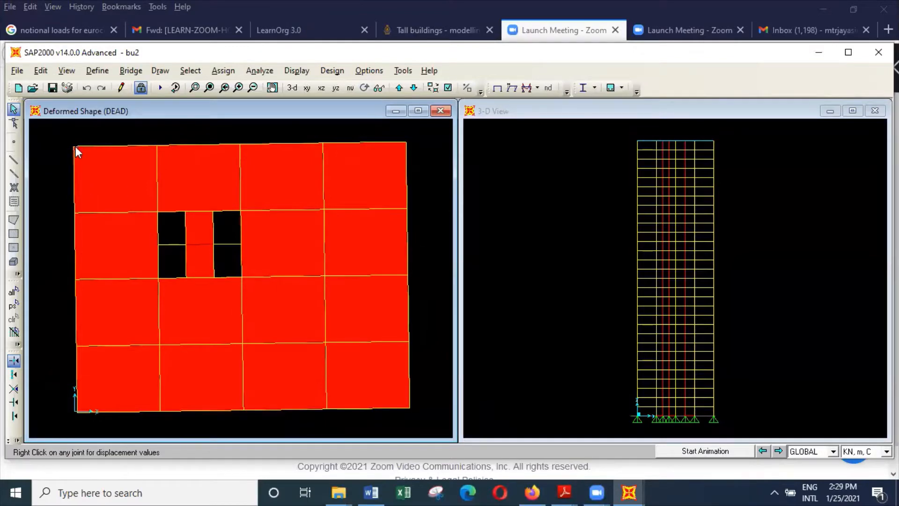
pyautogui.moveTo(75, 146)
# Display the top floor's deformed shape for the MODAL case, mode number 1, and start its animation.
pyautogui.click(284, 71)
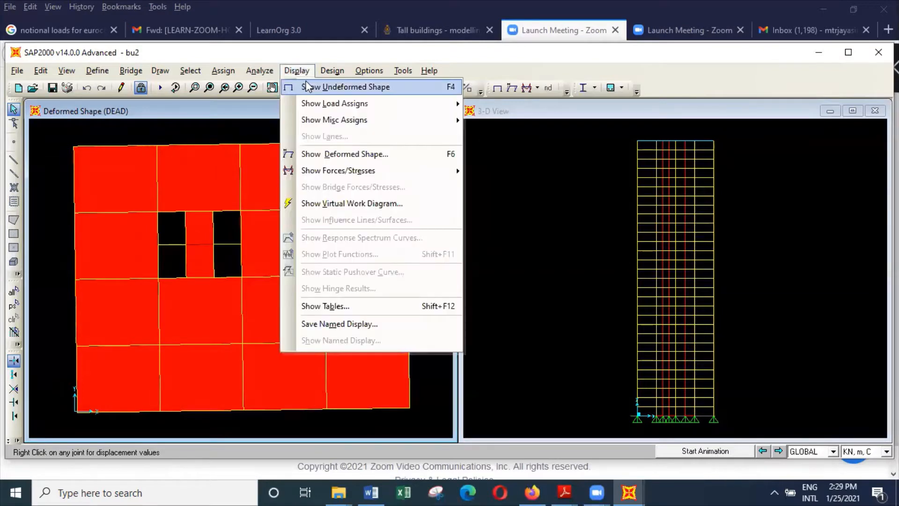
pyautogui.click(337, 152)
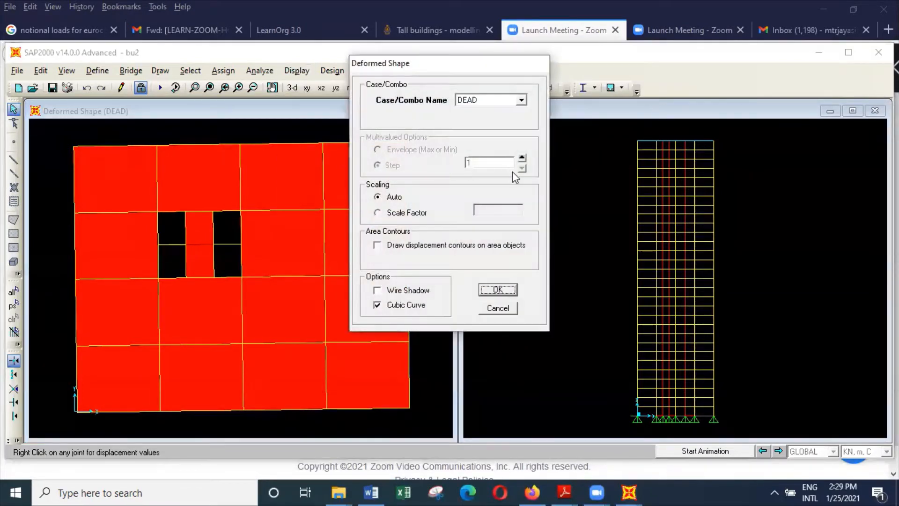
pyautogui.click(522, 101)
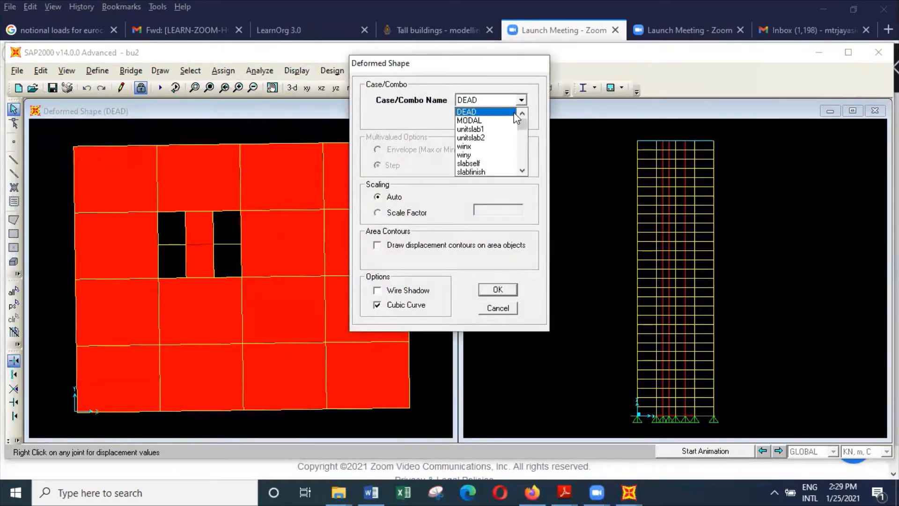
pyautogui.click(500, 124)
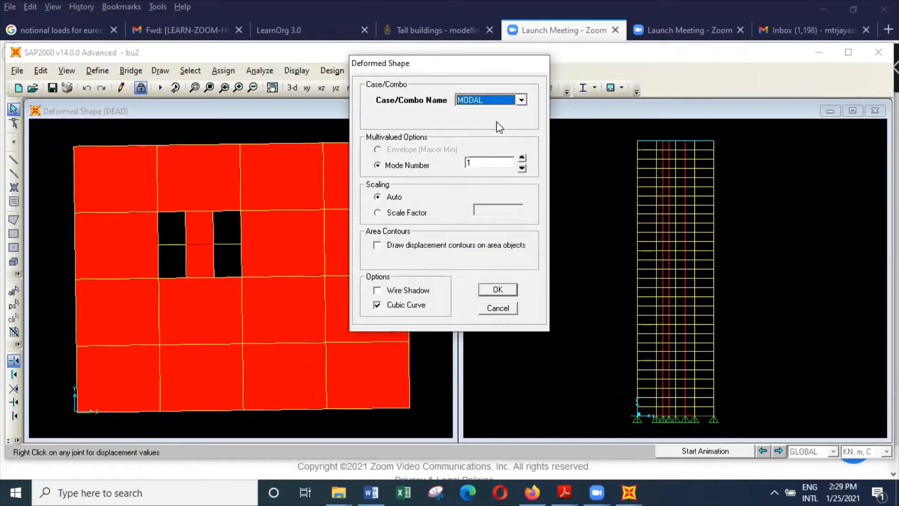
pyautogui.click(505, 288)
pyautogui.click(711, 452)
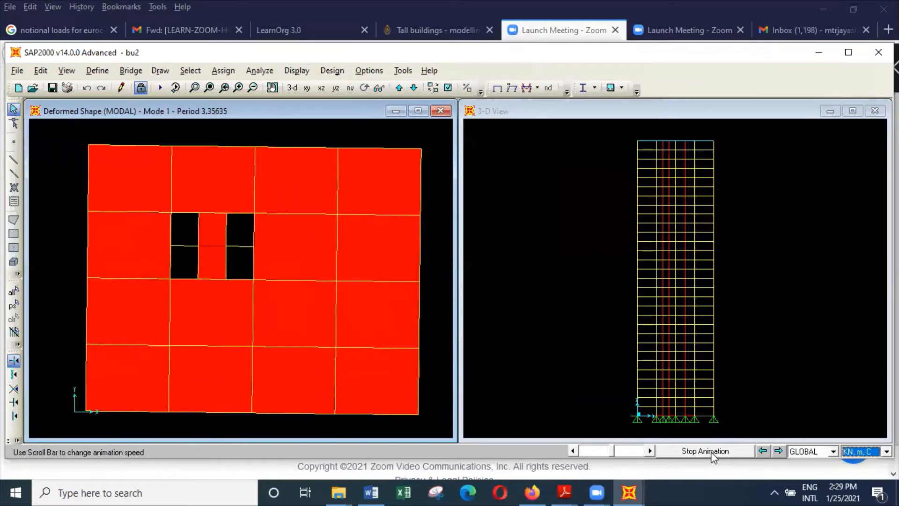
# Compare the animated shapes of modes 2 and 3, return to mode 1, and stop the animation.
pyautogui.click(777, 450)
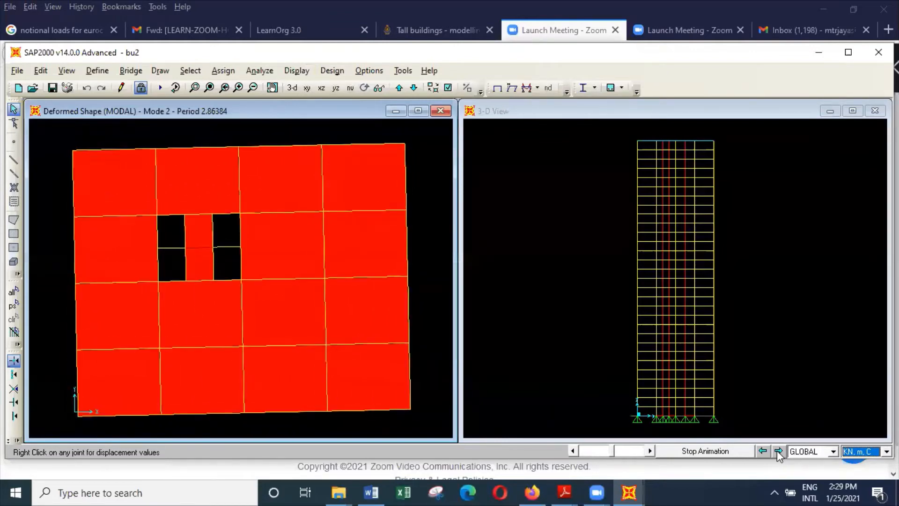
pyautogui.click(778, 451)
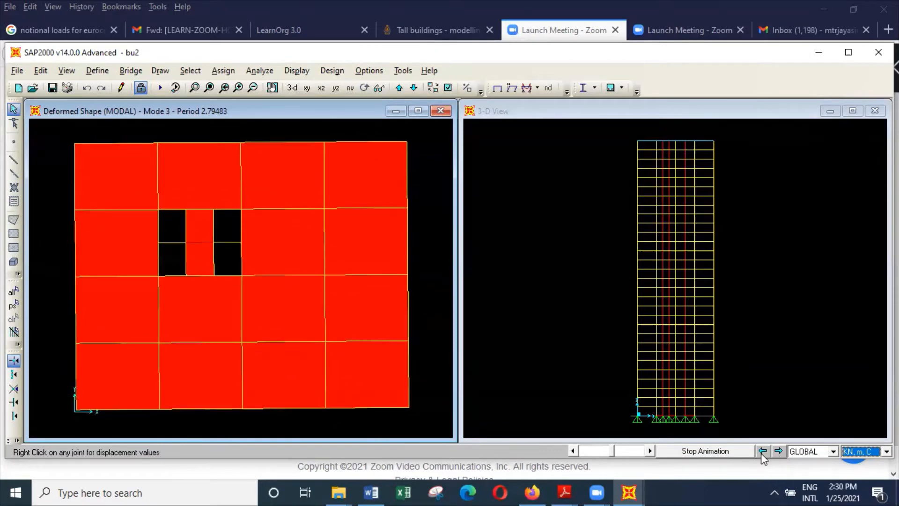
pyautogui.click(754, 451)
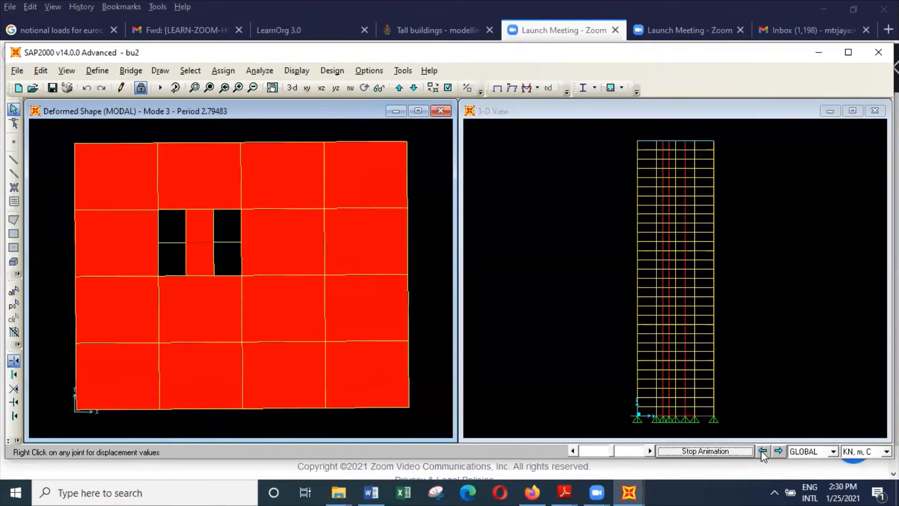
pyautogui.click(761, 450)
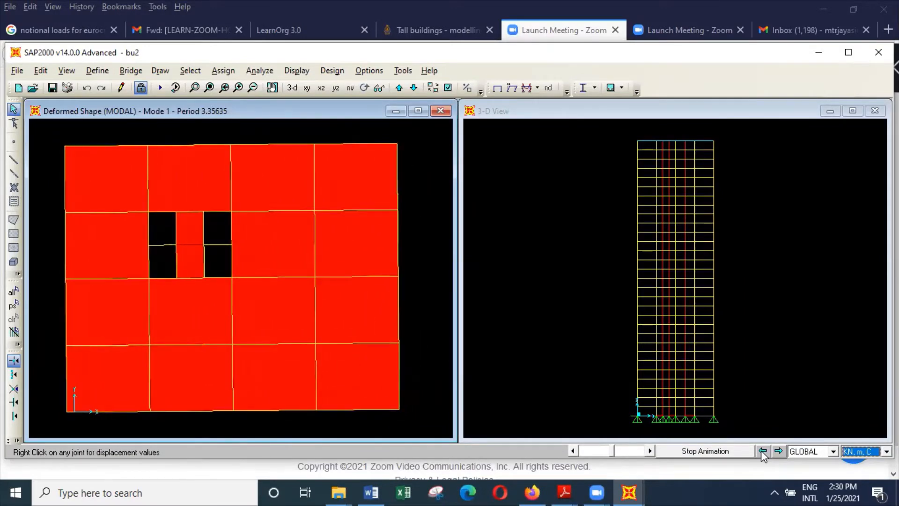
pyautogui.click(728, 449)
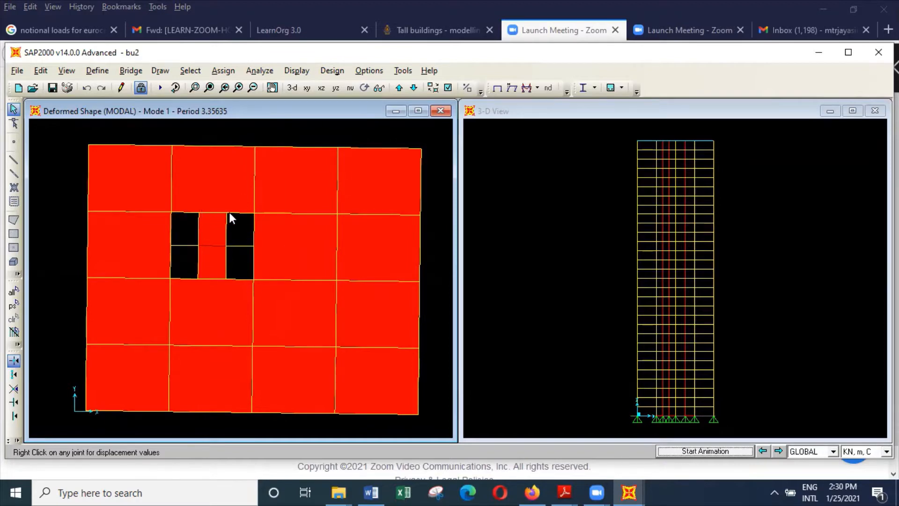
# Inspect the mode 1 displacements of the core corner joint at grid C-4.
pyautogui.rightClick(253, 214)
pyautogui.rightClick(254, 214)
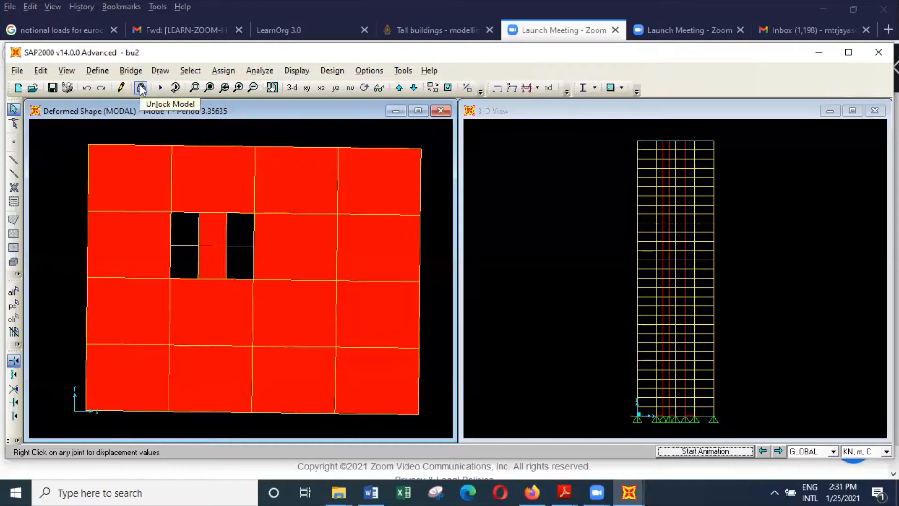
pyautogui.click(532, 107)
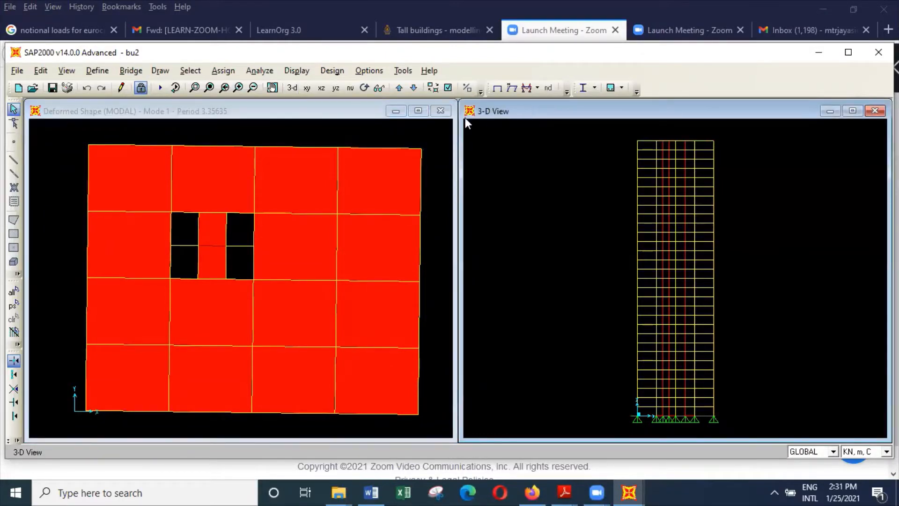
pyautogui.click(323, 114)
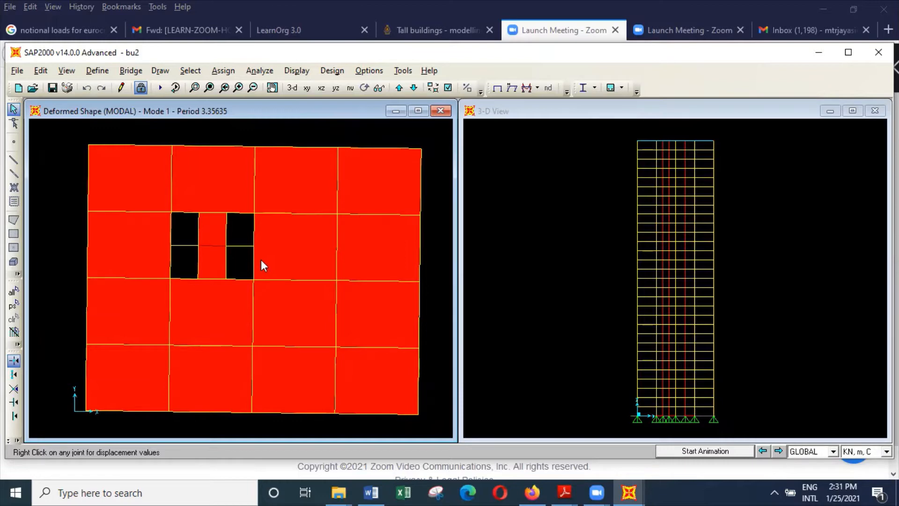
# Unlock the model, accepting deletion of the results, and set the mass definition to From Element and Additional Masses and Loads.
pyautogui.click(142, 89)
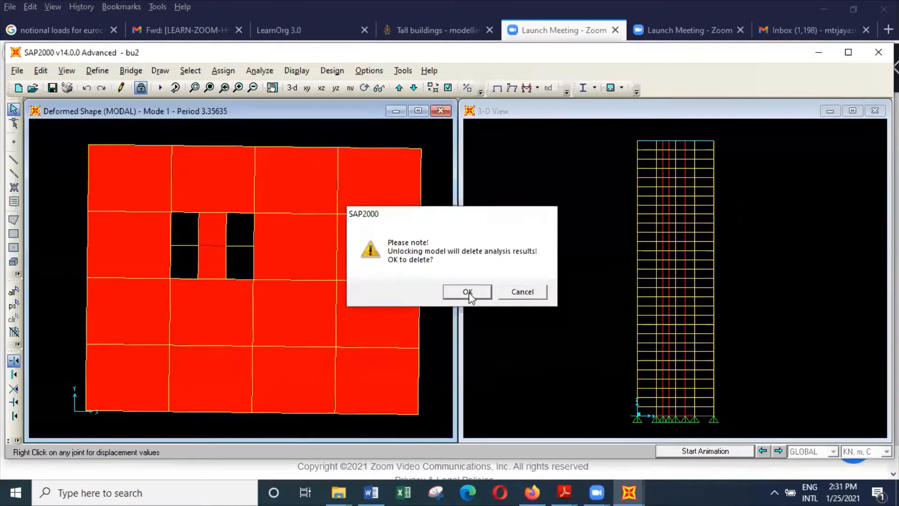
pyautogui.click(469, 292)
pyautogui.click(107, 74)
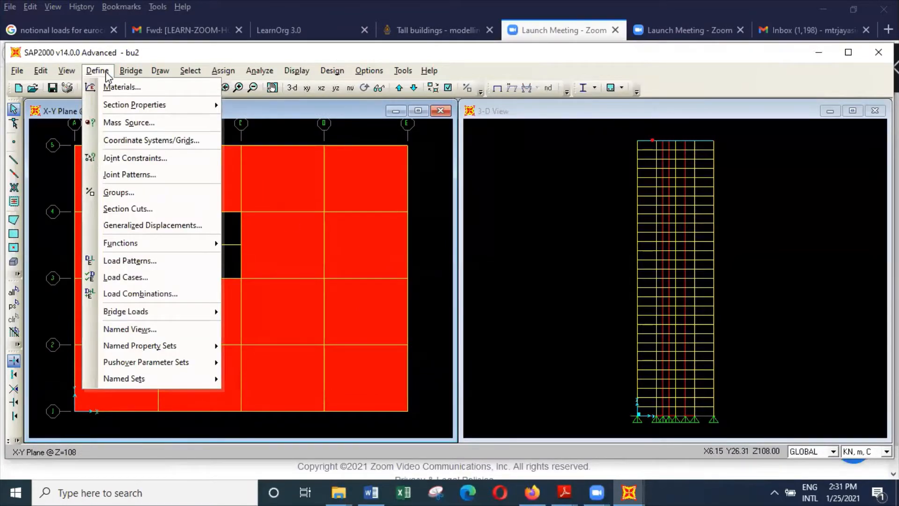
pyautogui.click(123, 123)
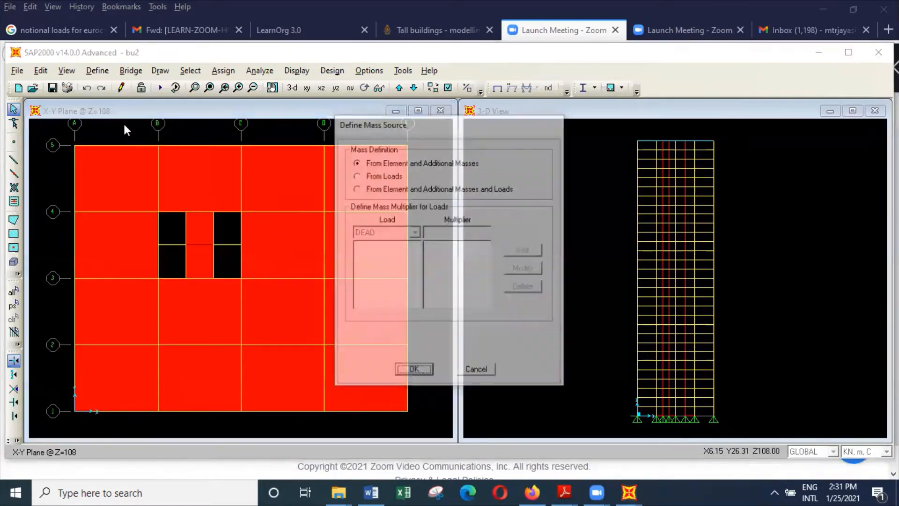
pyautogui.click(408, 189)
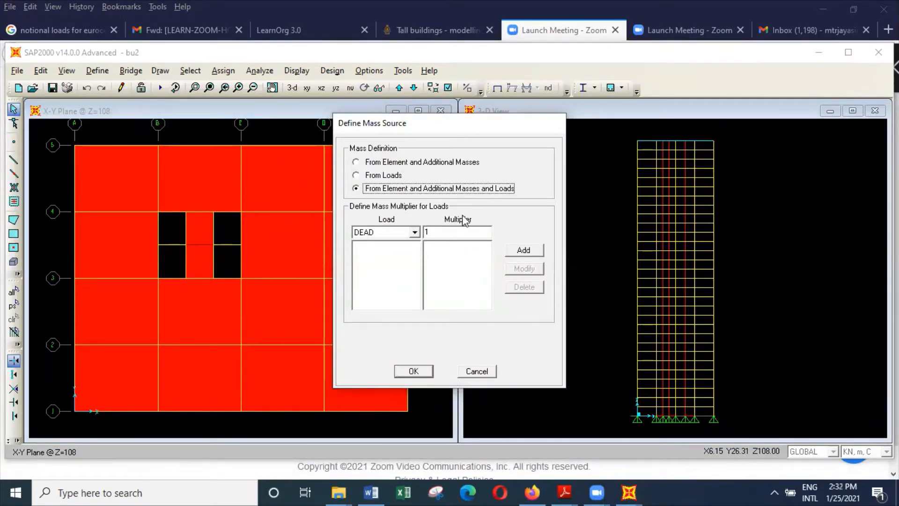
# Add the load unitslab1 to the mass source with a multiplier of 1.7, after removing a trial DEAD entry.
pyautogui.click(526, 251)
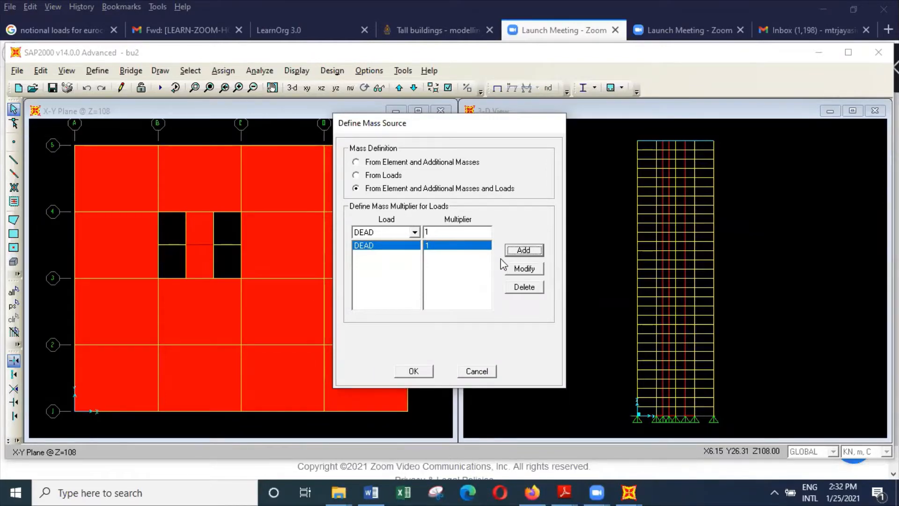
pyautogui.click(532, 287)
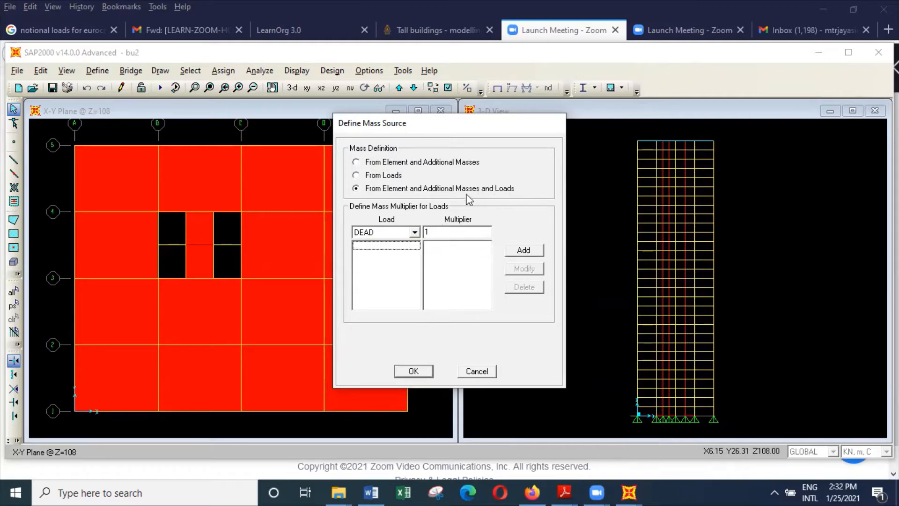
pyautogui.click(415, 233)
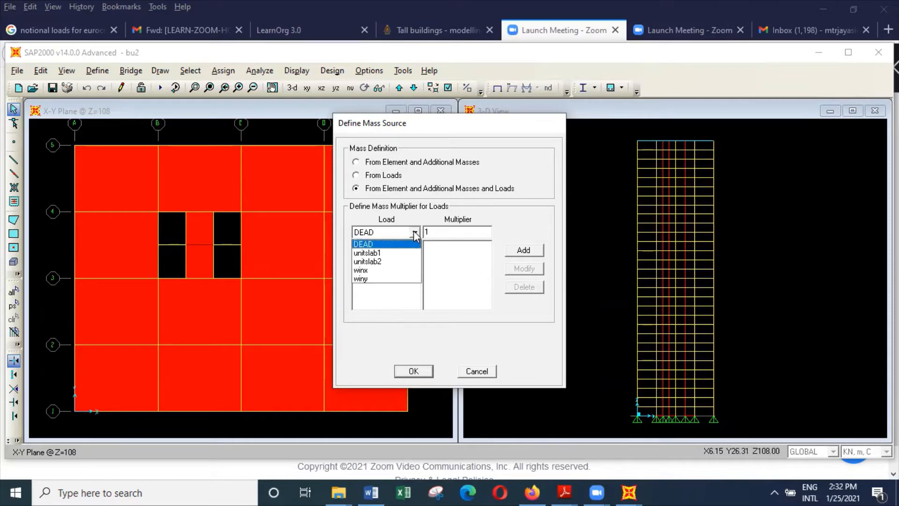
pyautogui.click(403, 254)
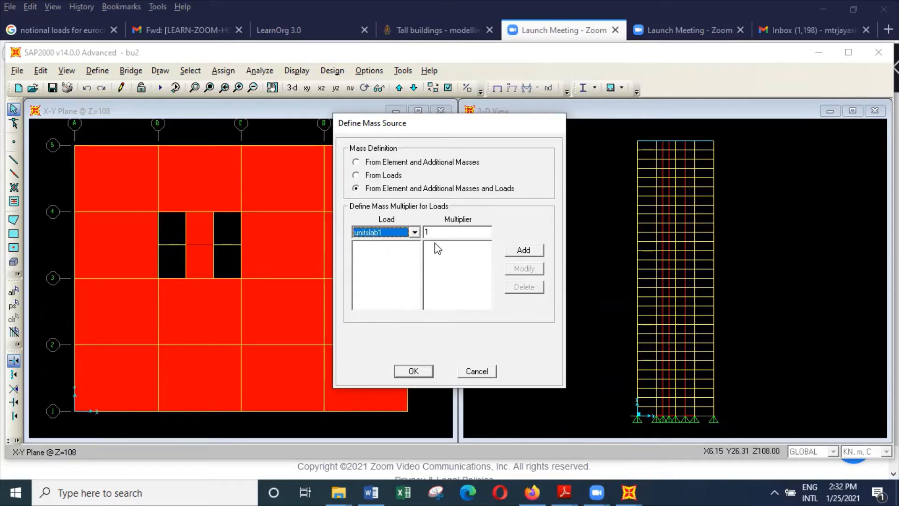
pyautogui.doubleClick(443, 231)
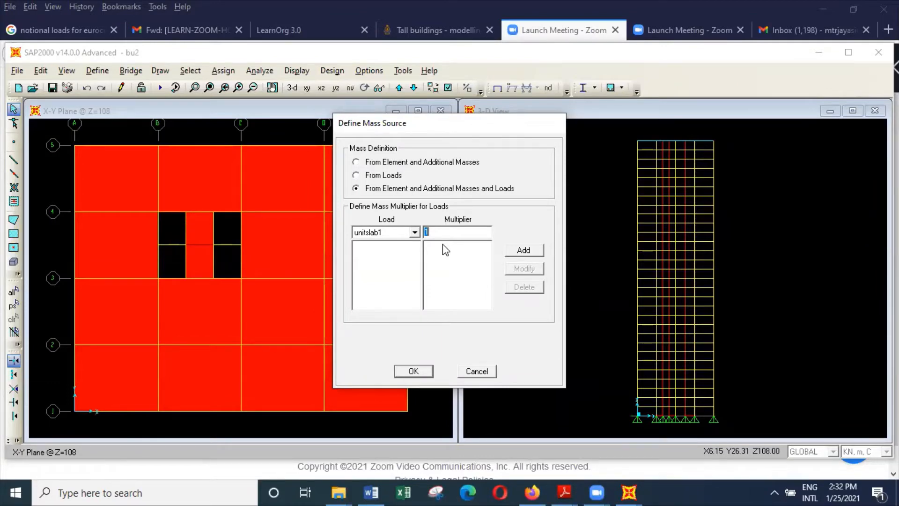
pyautogui.write('1.7')
pyautogui.click(526, 250)
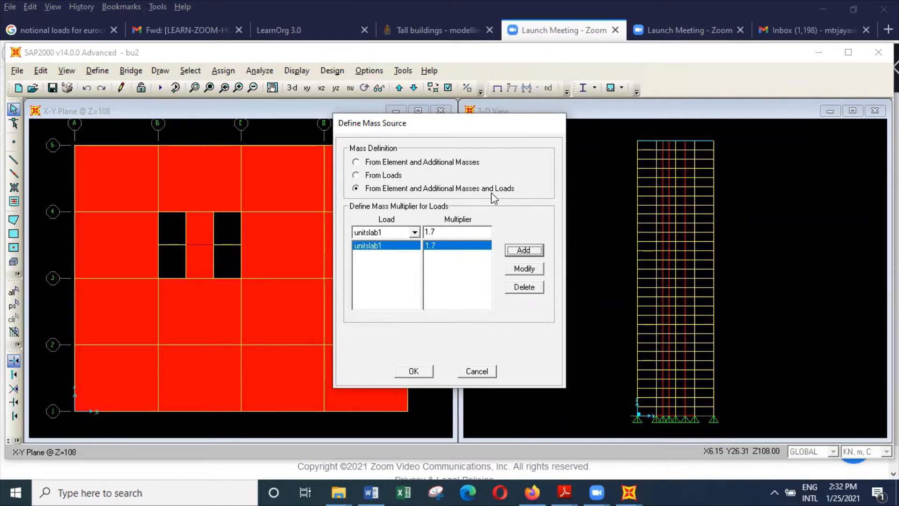
# Add the load unitslab2 to the mass source with a multiplier of 1.
pyautogui.click(414, 231)
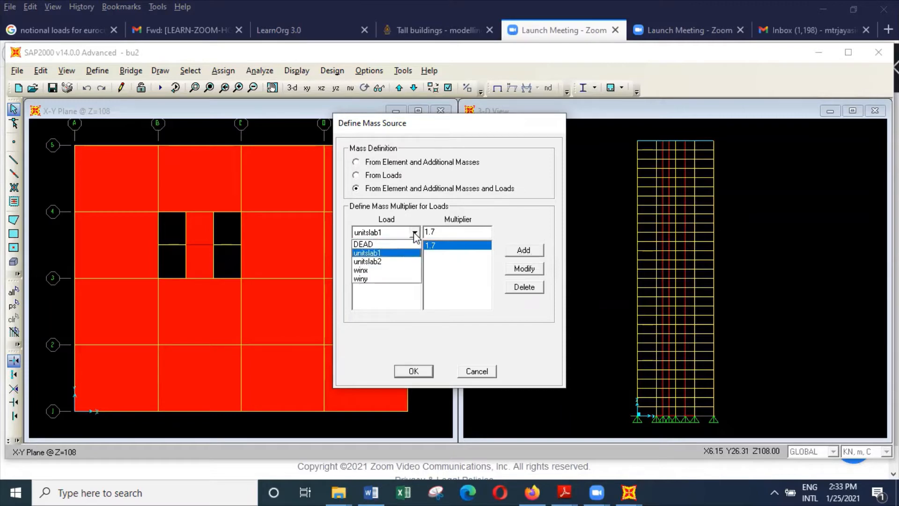
pyautogui.click(404, 261)
pyautogui.doubleClick(442, 232)
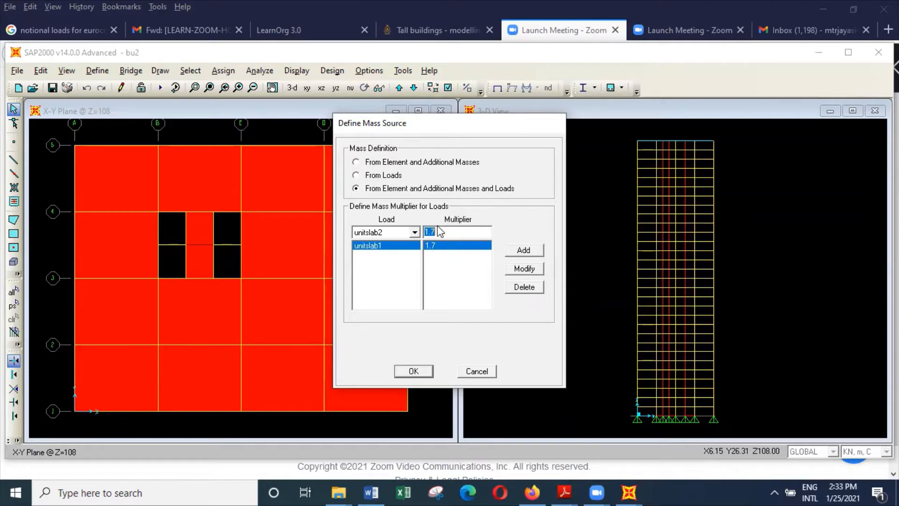
pyautogui.write('1')
pyautogui.press('BackSpace')
pyautogui.write('1')
pyautogui.click(525, 252)
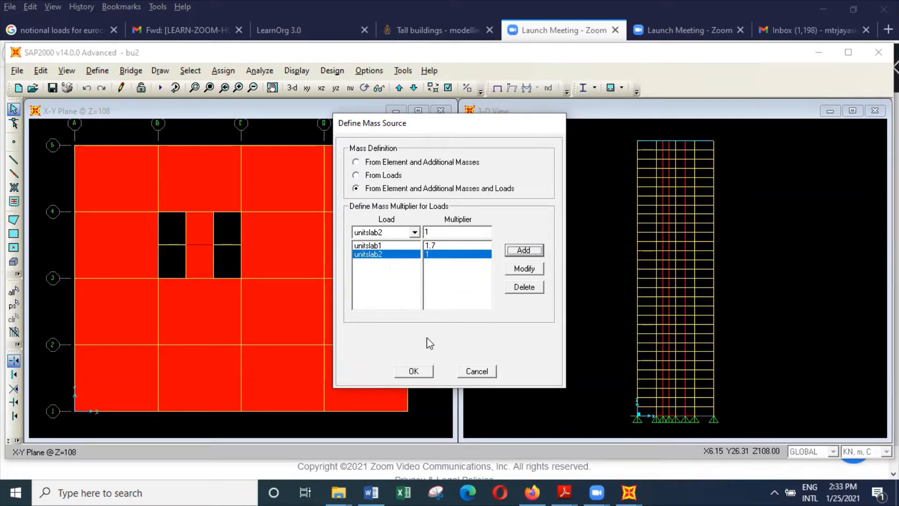
# Accept the mass source definition, run the analysis and close the completed analysis report.
pyautogui.click(426, 371)
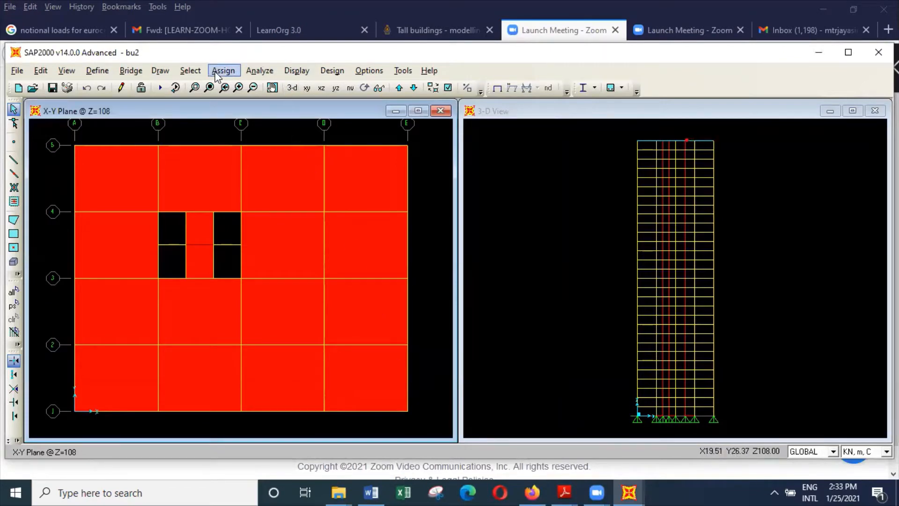
pyautogui.click(259, 71)
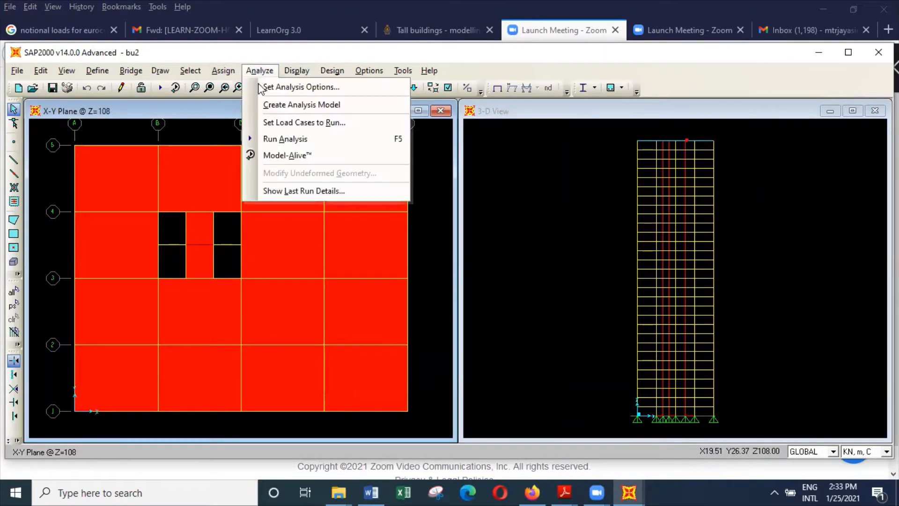
pyautogui.click(285, 138)
pyautogui.click(616, 323)
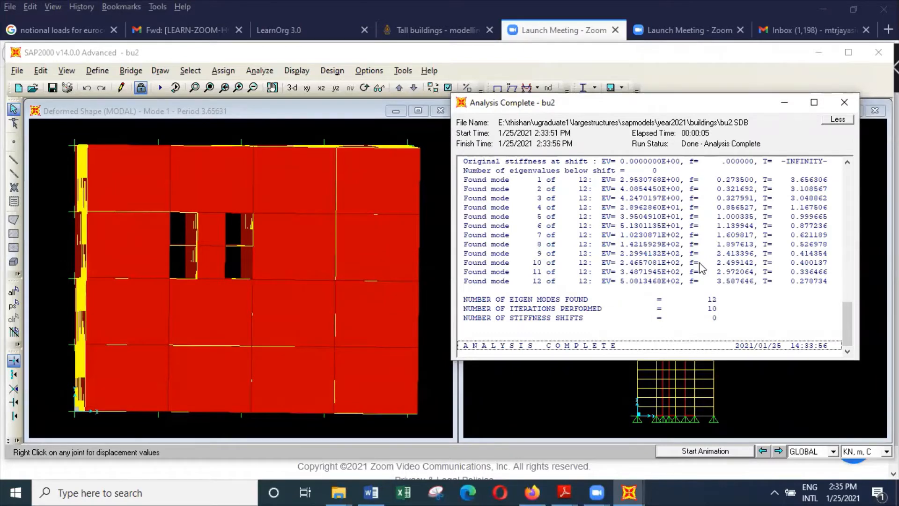
pyautogui.click(845, 102)
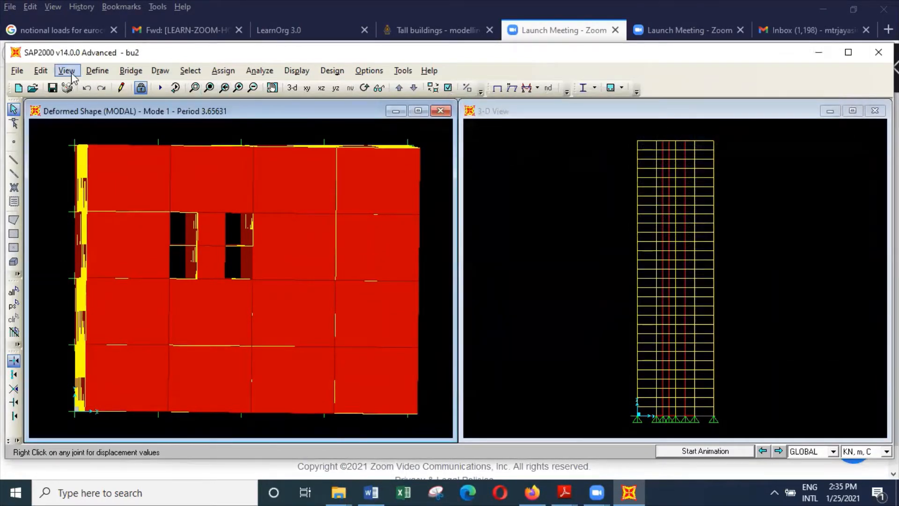
# Animate the modal deformed shape in the plan view, stepping from mode 1 through mode 4.
pyautogui.click(779, 451)
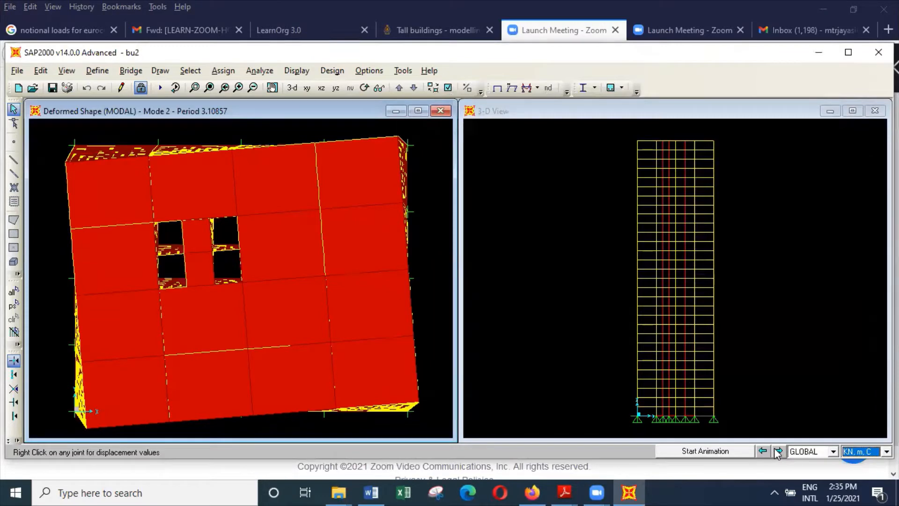
pyautogui.click(763, 451)
pyautogui.click(734, 453)
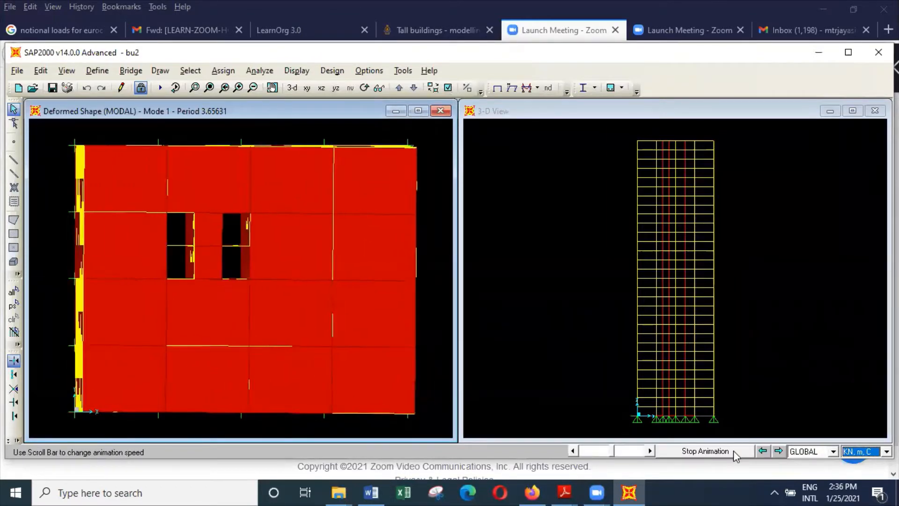
pyautogui.click(777, 451)
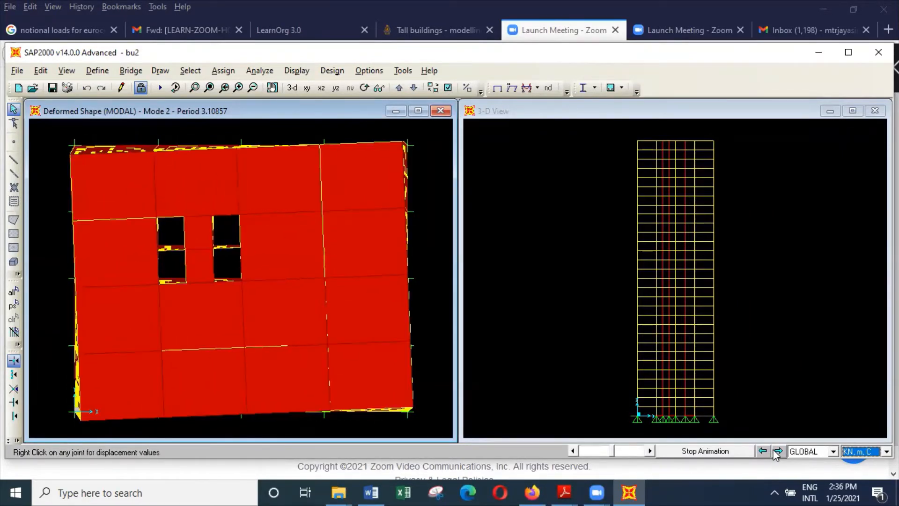
pyautogui.click(777, 451)
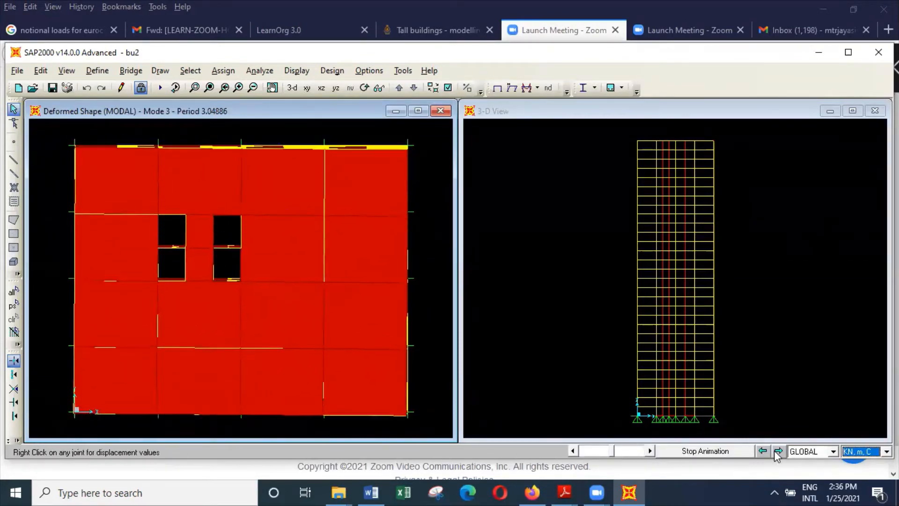
pyautogui.click(778, 451)
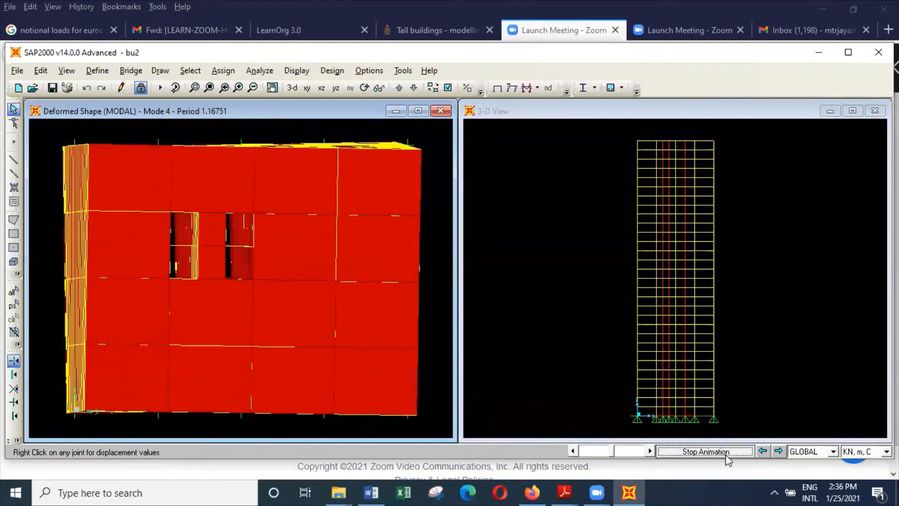
# Switch the second view to 3-D and display the MODAL deformed shape for mode 1 with automatic scaling.
pyautogui.click(695, 304)
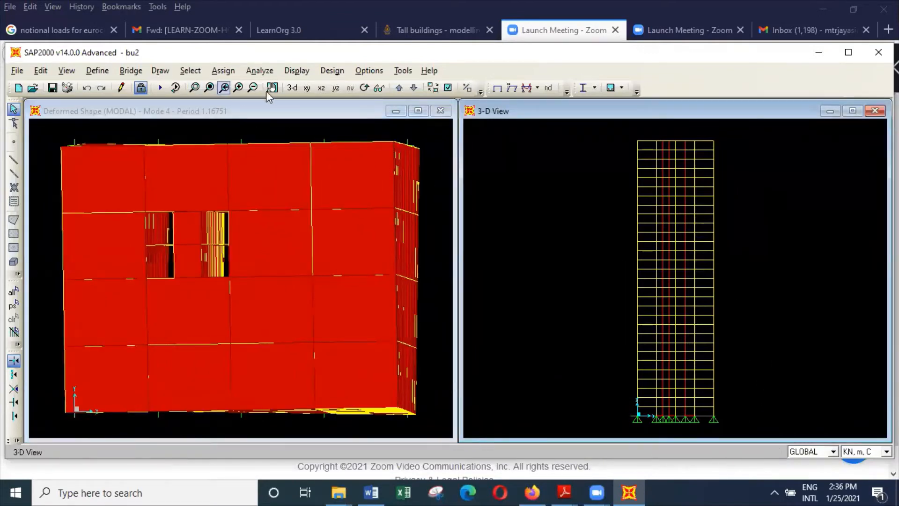
pyautogui.click(293, 88)
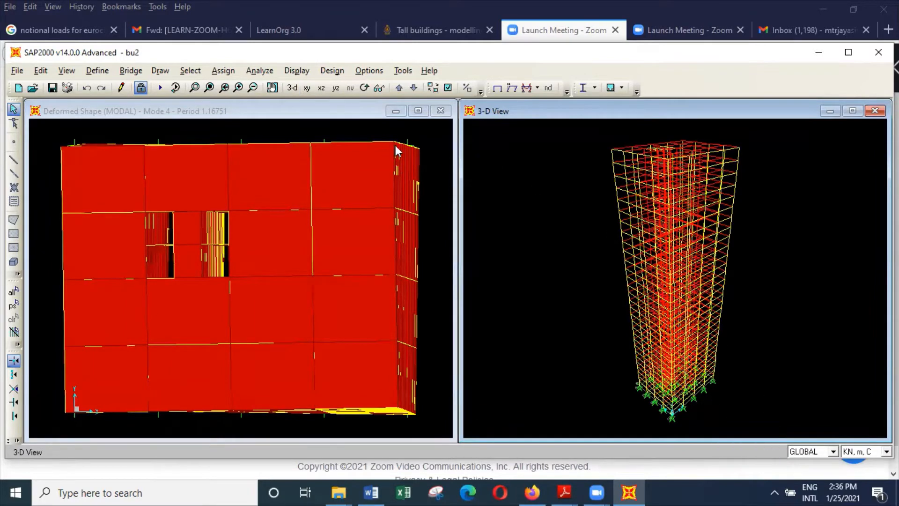
pyautogui.click(297, 70)
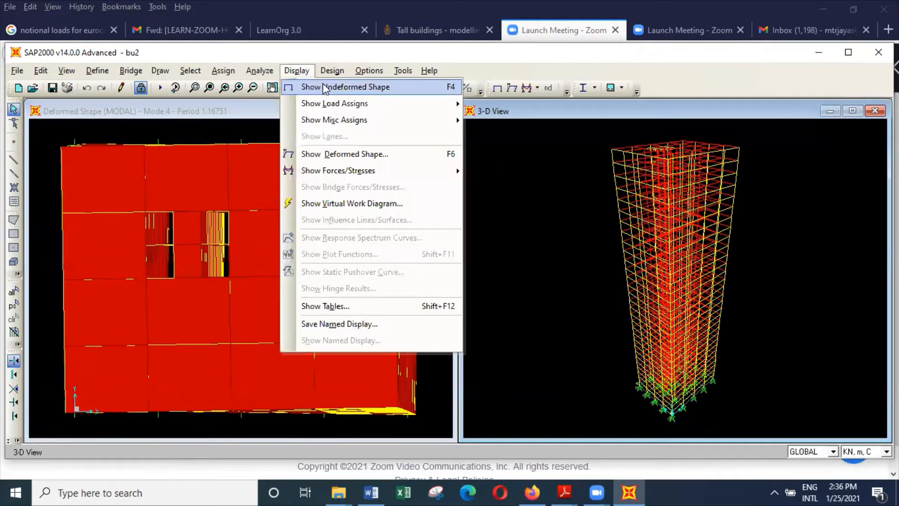
pyautogui.click(355, 155)
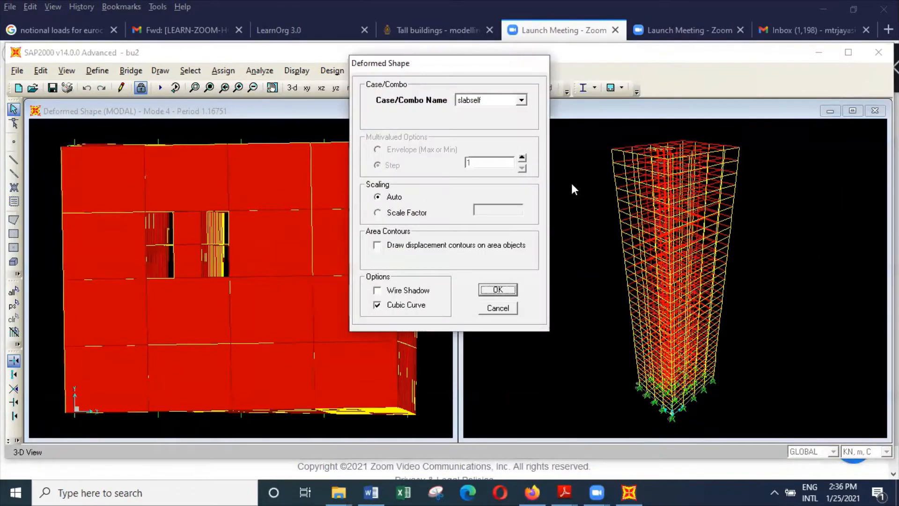
pyautogui.click(522, 101)
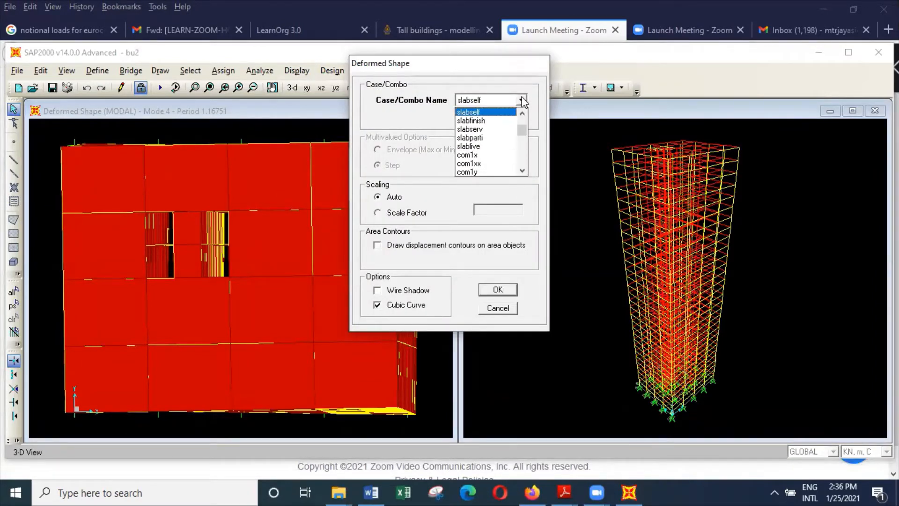
pyautogui.moveTo(524, 130); pyautogui.dragTo(526, 108)
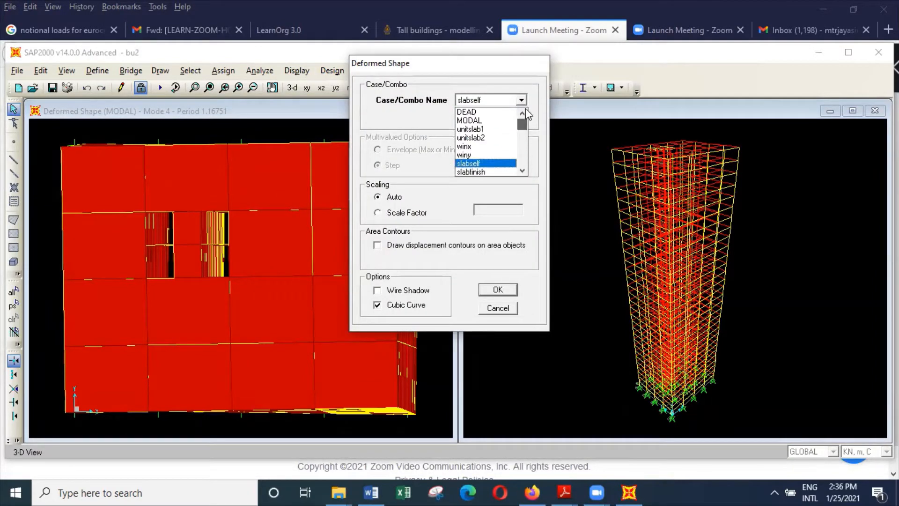
pyautogui.click(502, 121)
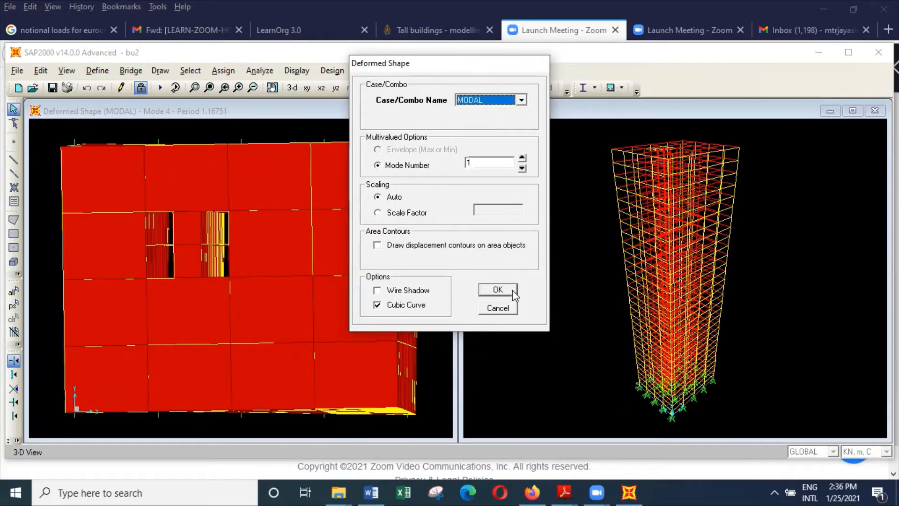
pyautogui.click(497, 289)
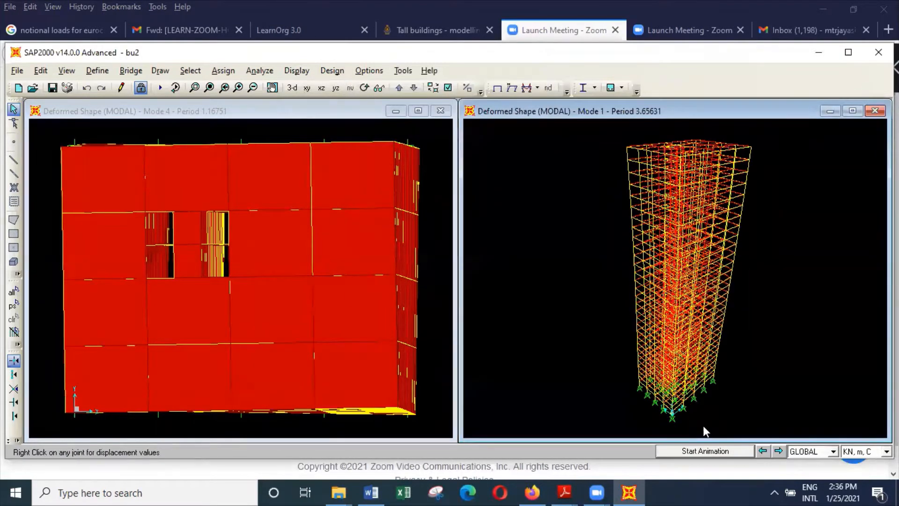
# Animate the 3-D deformed shape from mode 1 through mode 4, and stop the animation on mode 4.
pyautogui.click(700, 448)
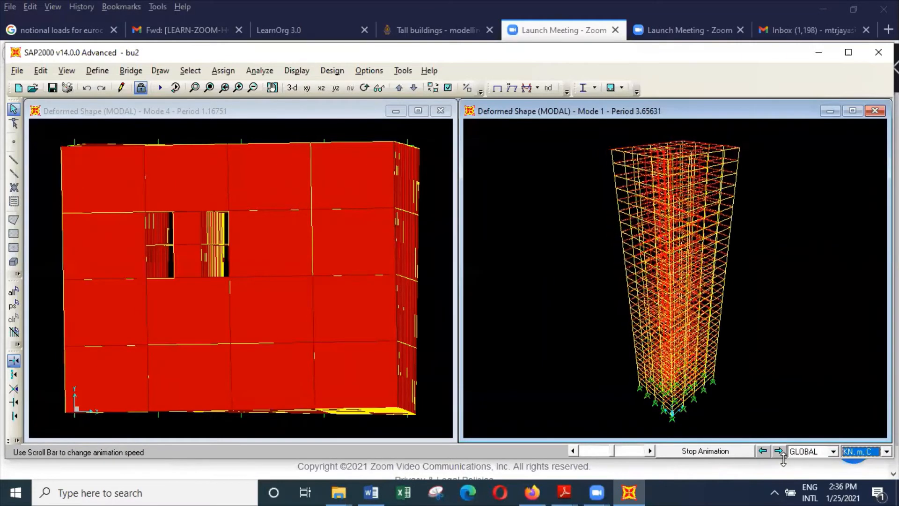
pyautogui.click(778, 451)
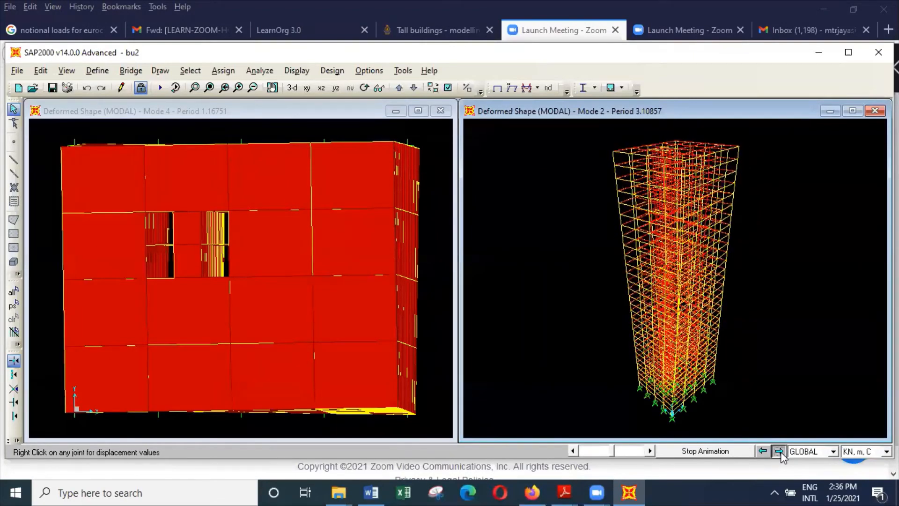
pyautogui.click(779, 451)
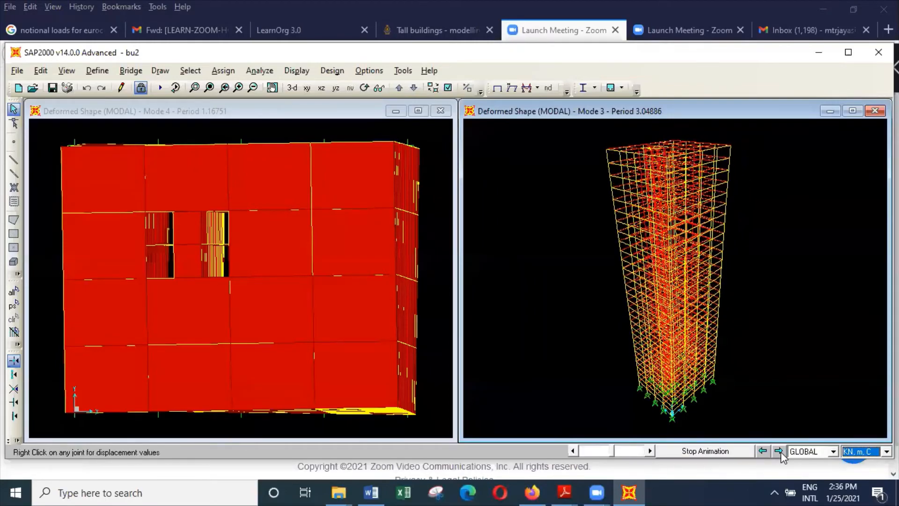
pyautogui.click(779, 451)
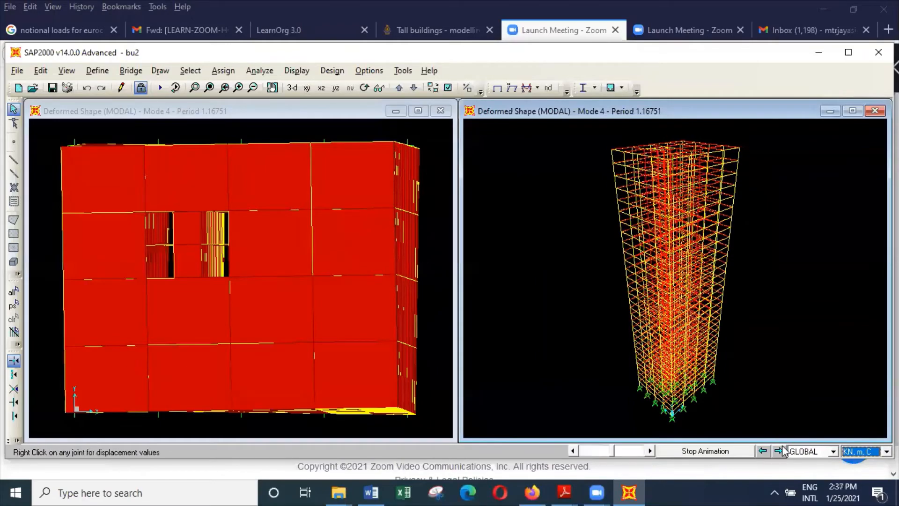
pyautogui.click(730, 452)
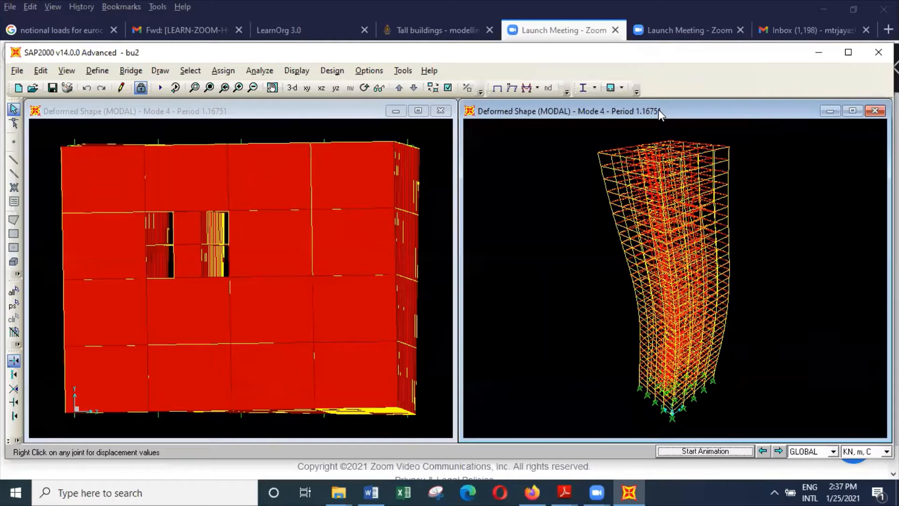
pyautogui.rightClick(676, 176)
# Unlock the model, accepting deletion of the analysis results, and save it under its existing name.
pyautogui.click(140, 88)
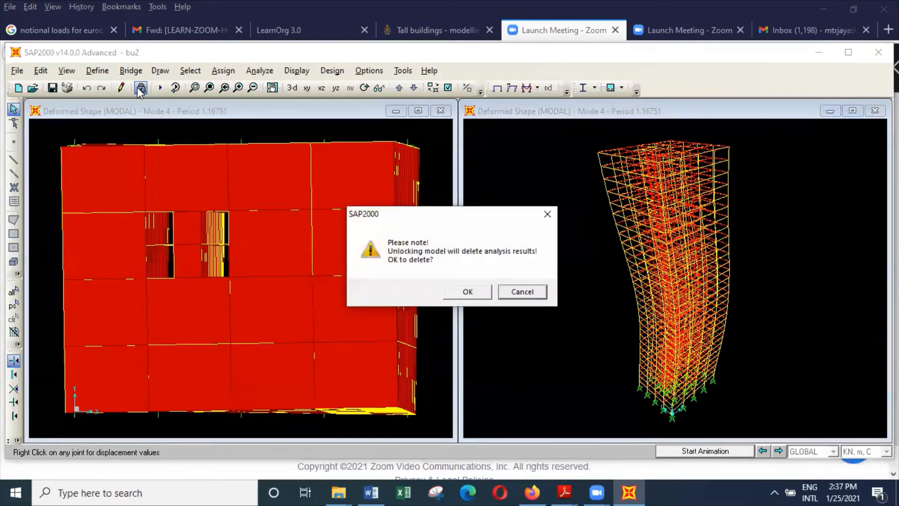
pyautogui.click(469, 292)
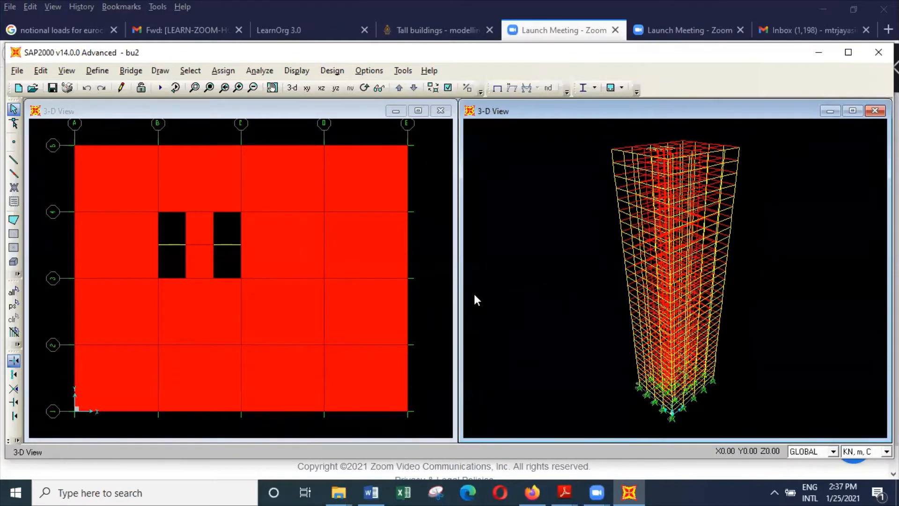
pyautogui.click(17, 71)
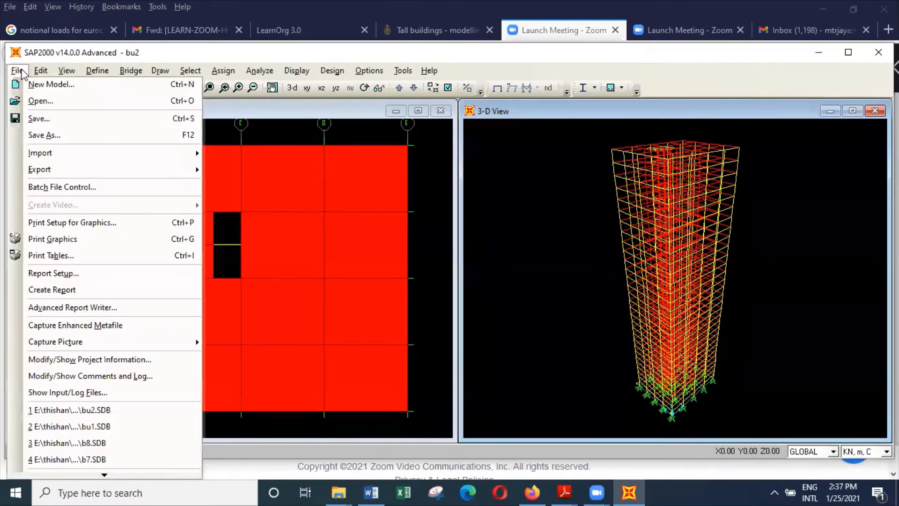
pyautogui.click(57, 122)
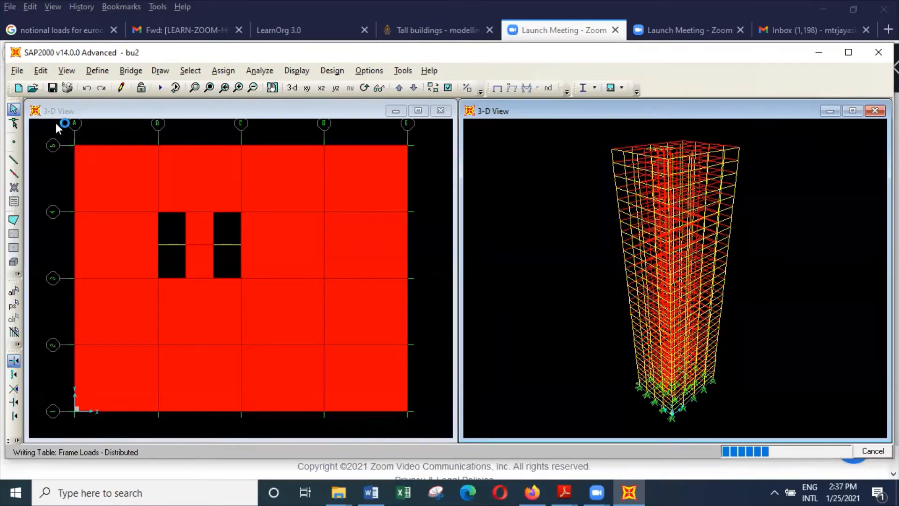
# Save a copy of the model as bu3 in the buildings folder, replacing the existing file.
pyautogui.click(17, 70)
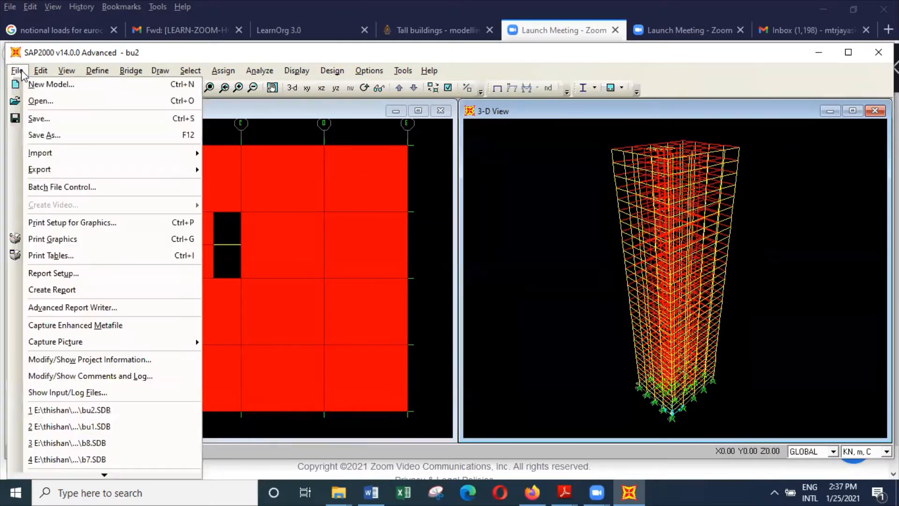
pyautogui.click(65, 136)
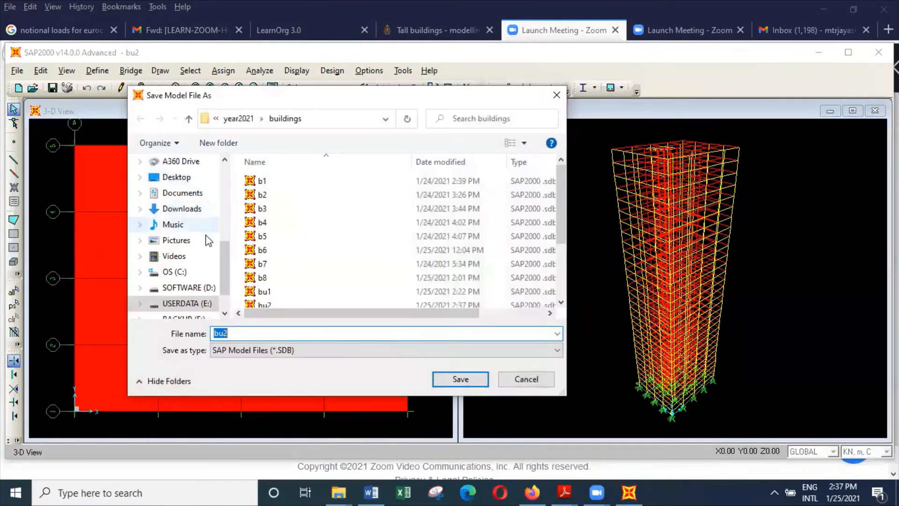
pyautogui.click(243, 334)
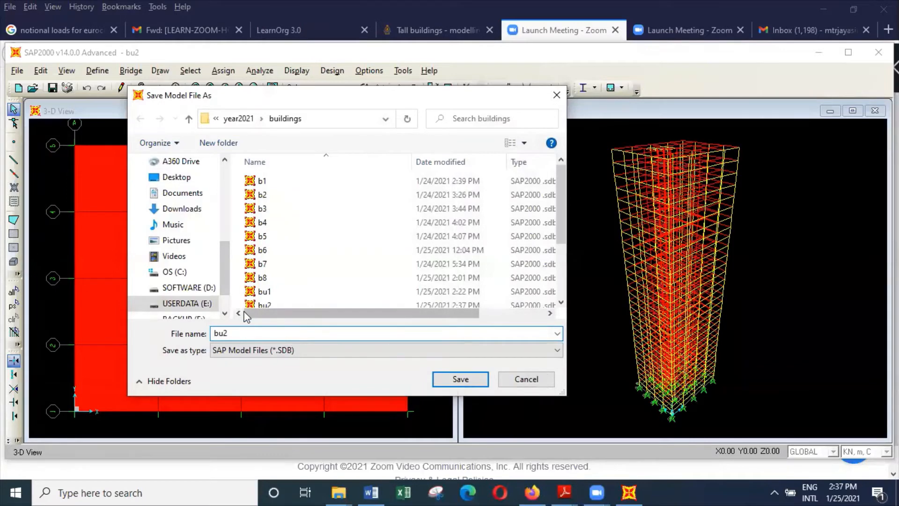
pyautogui.press('BackSpace')
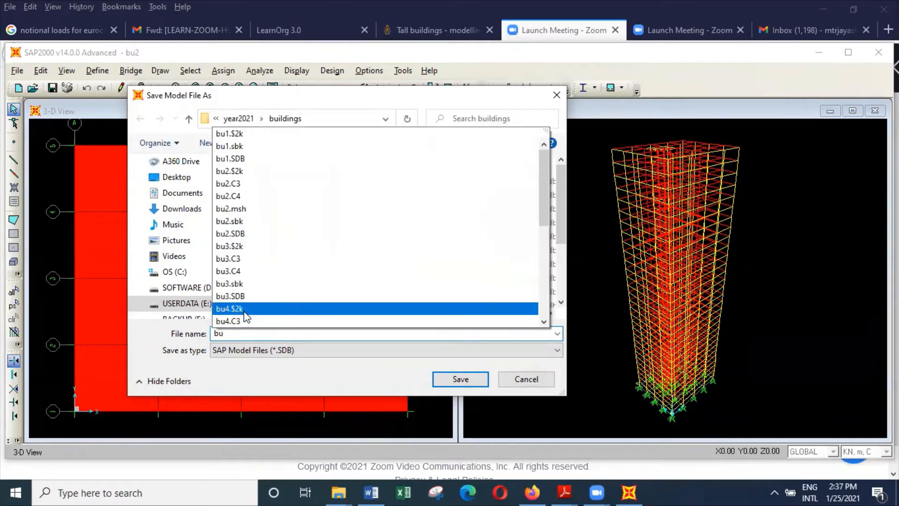
pyautogui.write('3')
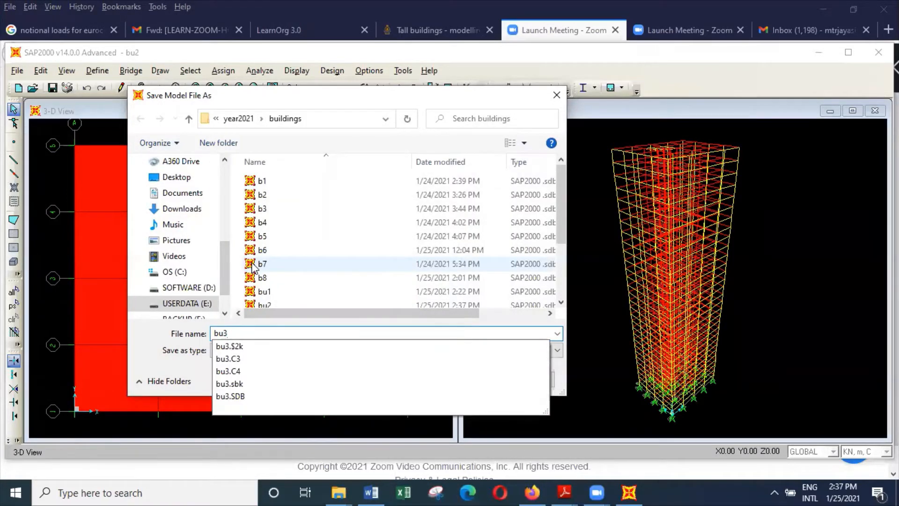
pyautogui.scroll(-2, 290, 262)
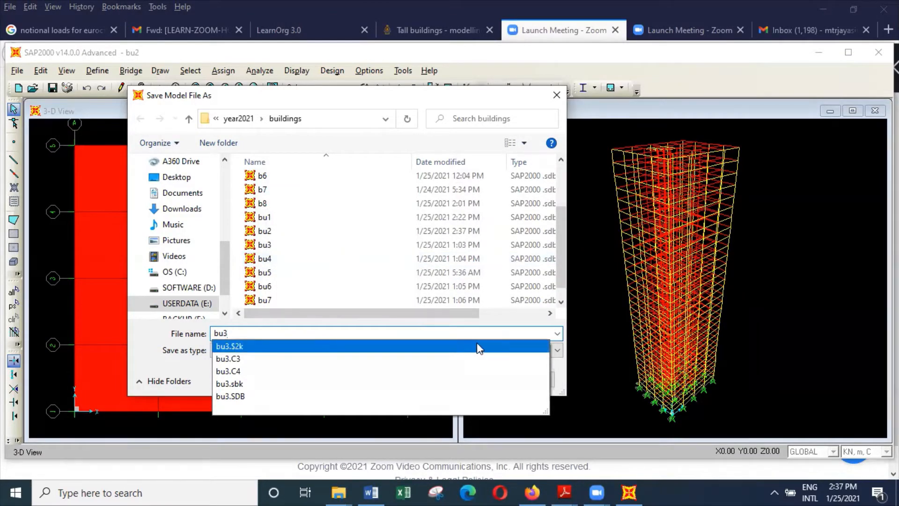
pyautogui.click(568, 379)
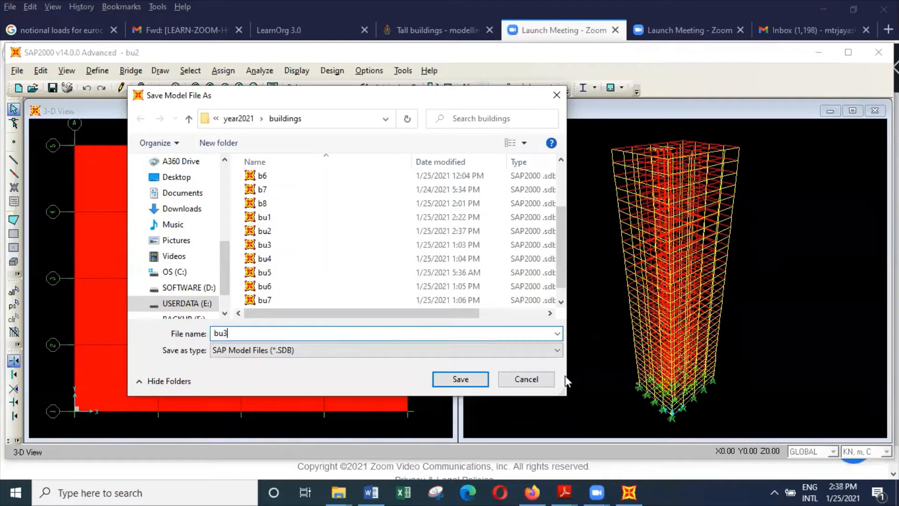
pyautogui.click(478, 380)
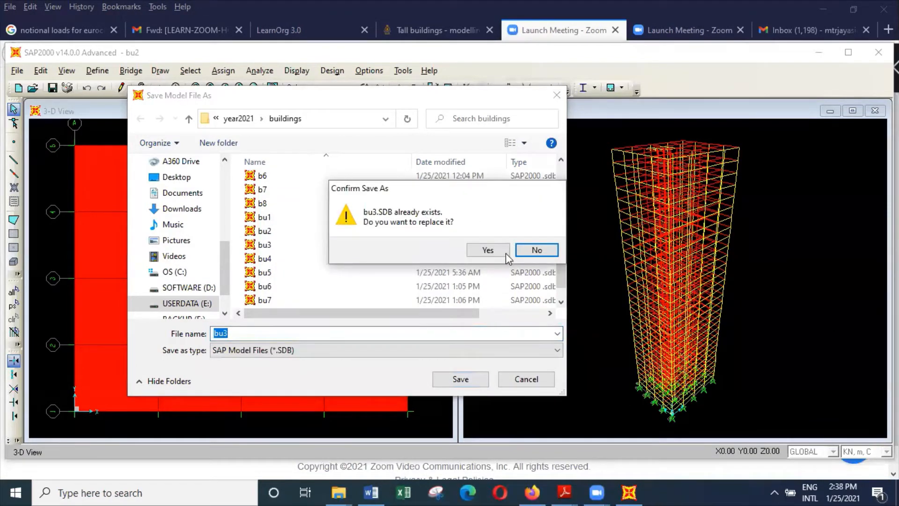
pyautogui.click(495, 251)
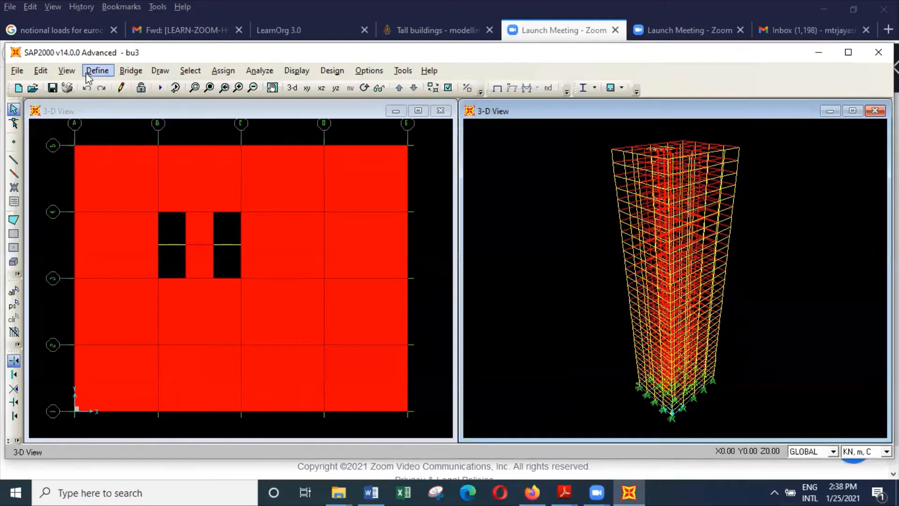
# Set the second view to the X-Z plane at Y = 18.
pyautogui.click(66, 71)
pyautogui.click(112, 104)
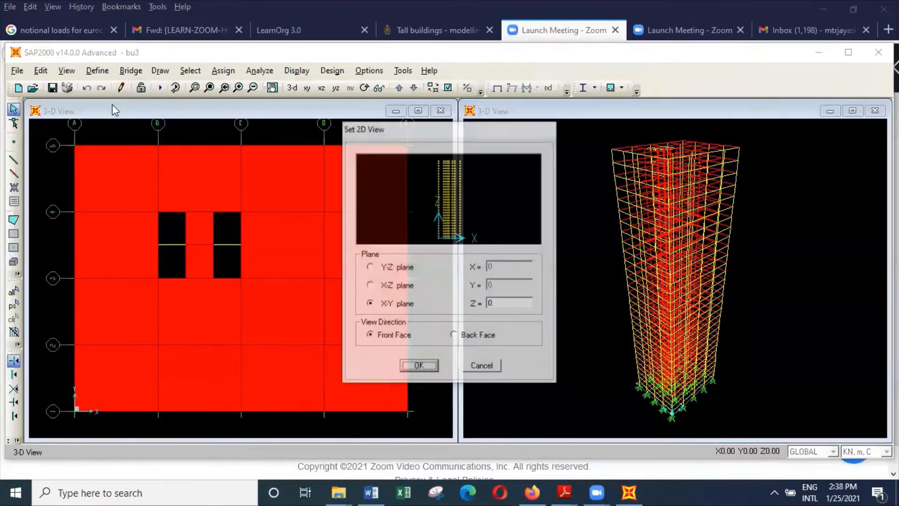
pyautogui.click(398, 267)
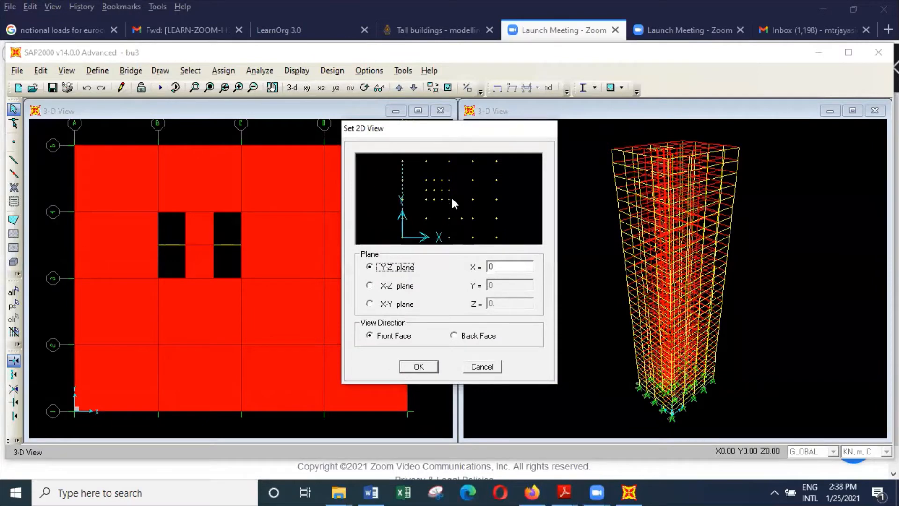
pyautogui.press('Tab')
pyautogui.write('15')
pyautogui.click(405, 289)
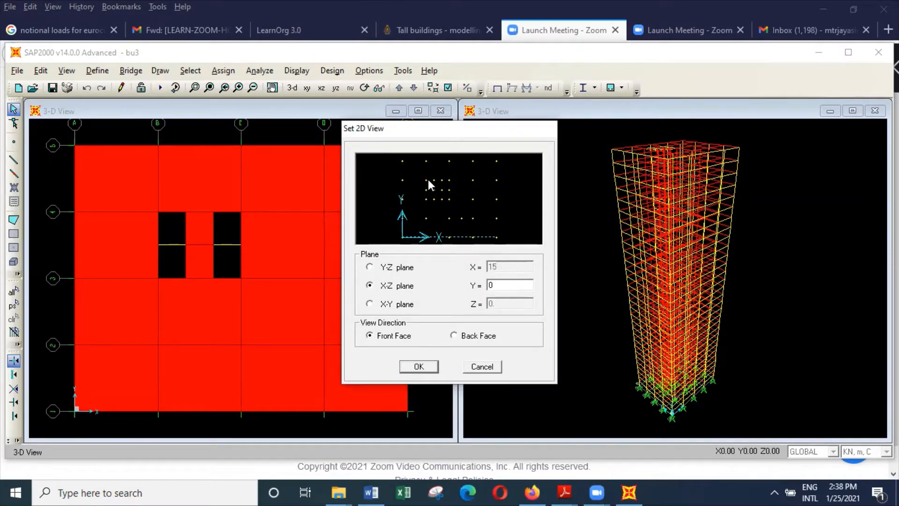
pyautogui.press('Tab')
pyautogui.write('10')
pyautogui.click(422, 366)
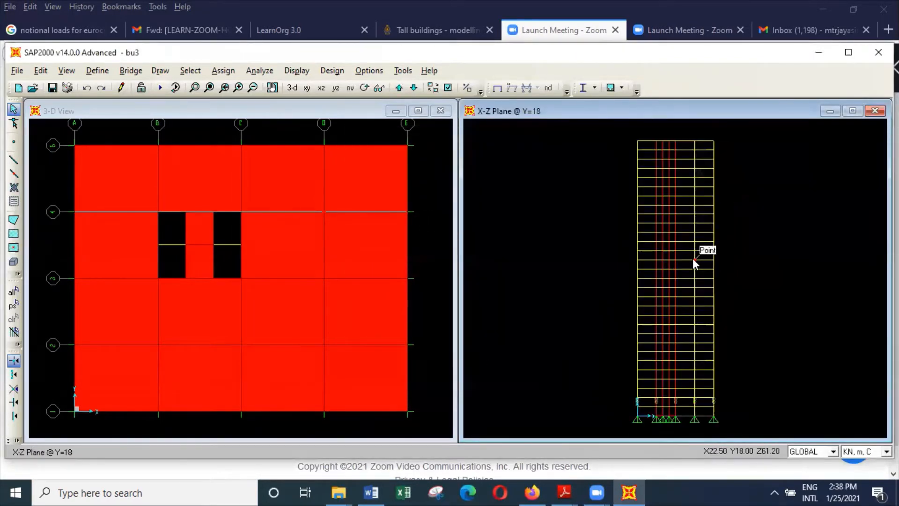
# Inspect the assignments of the top-storey beam in the middle bay between the core walls.
pyautogui.scroll(2, 673, 174)
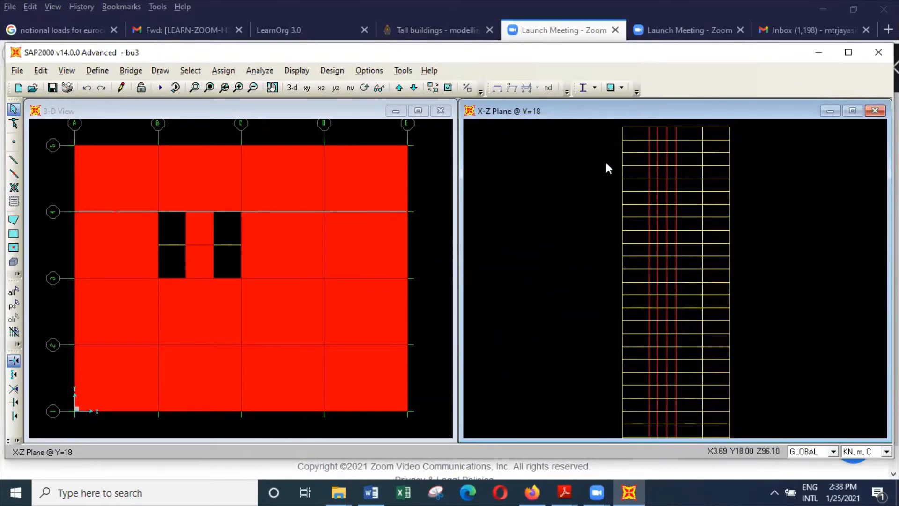
pyautogui.click(194, 88)
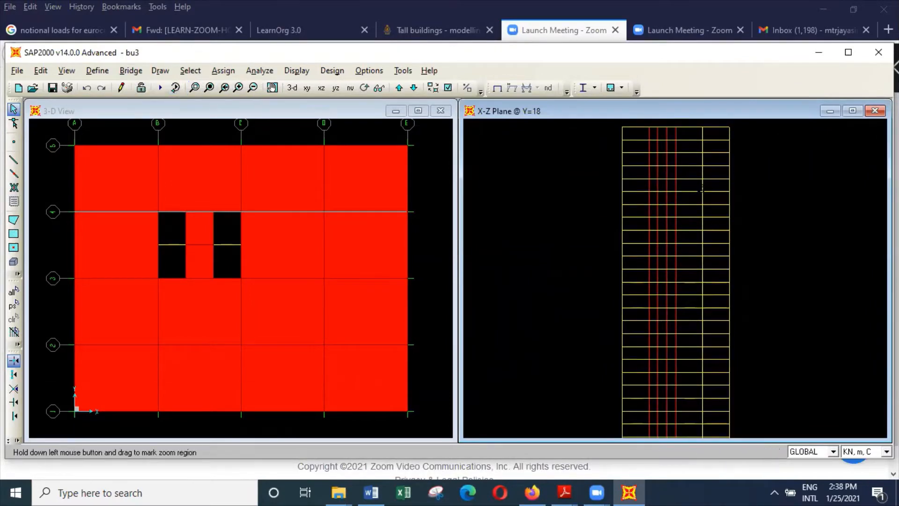
pyautogui.moveTo(614, 124); pyautogui.dragTo(771, 281)
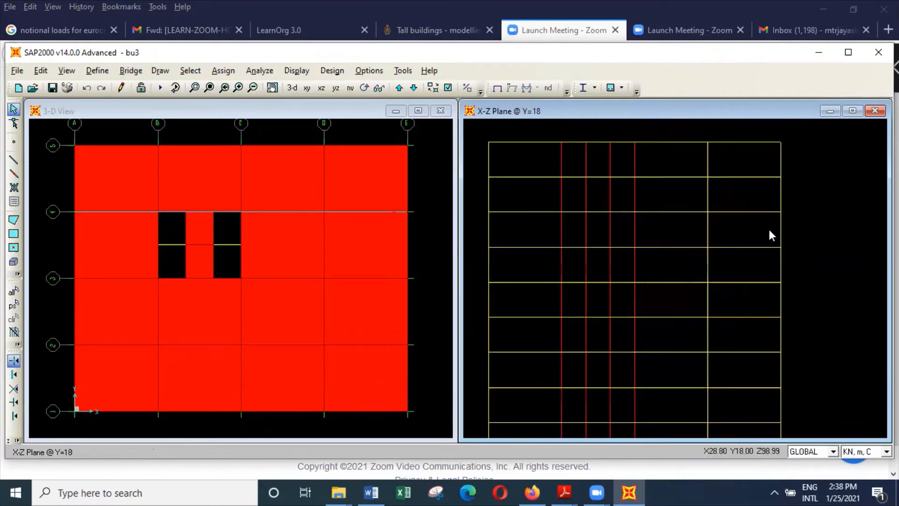
pyautogui.click(594, 142)
pyautogui.rightClick(594, 142)
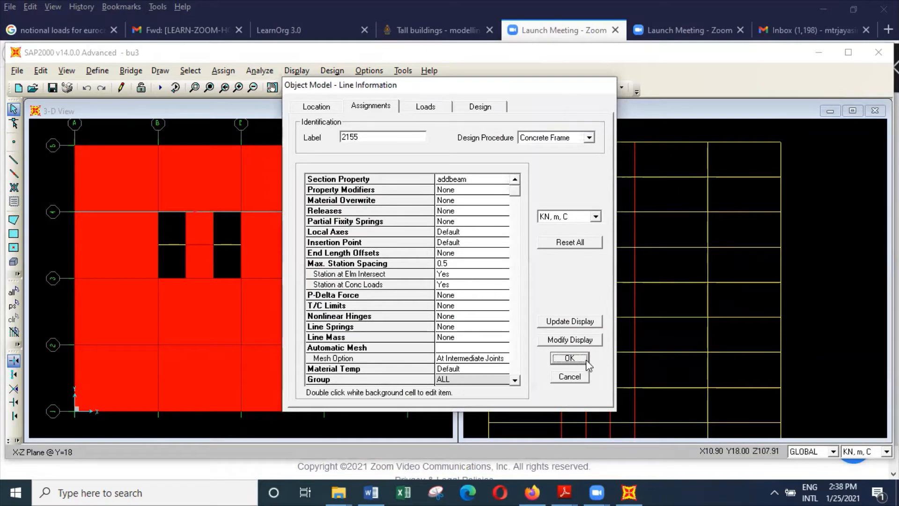
pyautogui.click(569, 358)
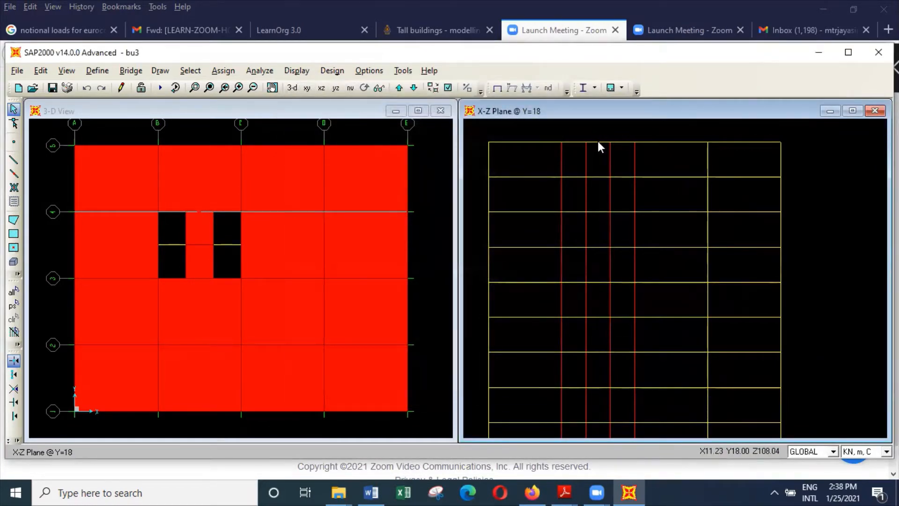
# Assign frame section beam1200300 to the top-storey beam in the middle bay between the core walls.
pyautogui.click(598, 142)
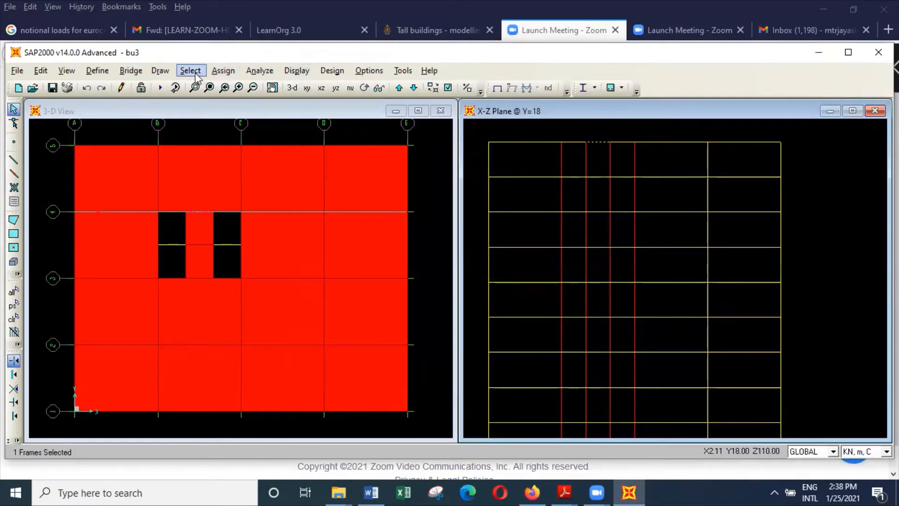
pyautogui.click(223, 71)
pyautogui.moveTo(373, 108)
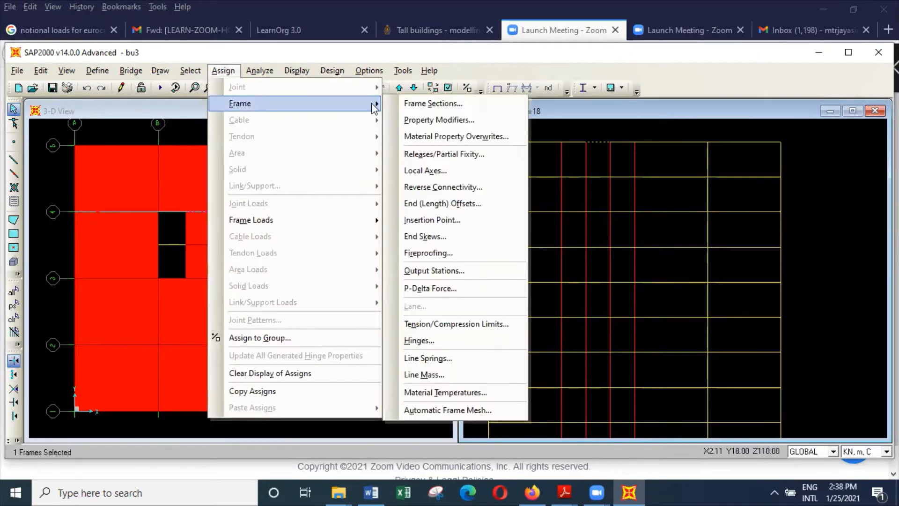
pyautogui.click(433, 103)
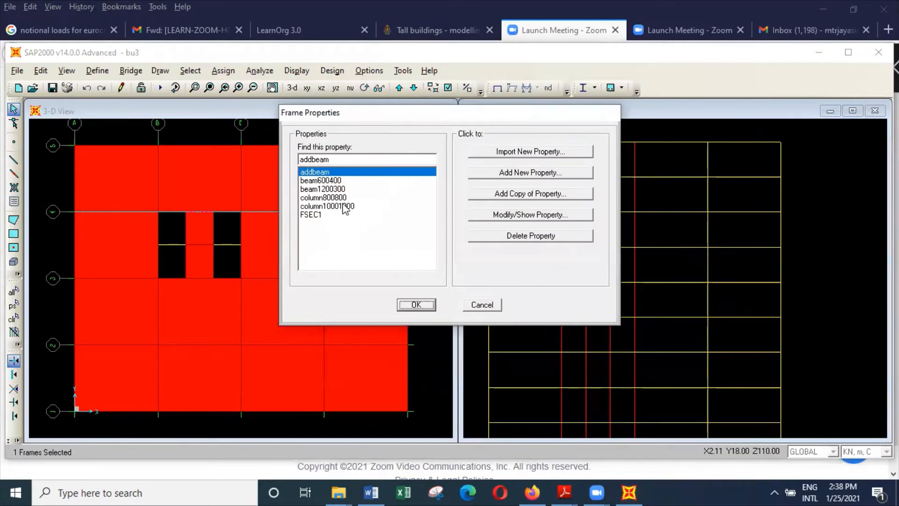
pyautogui.click(344, 189)
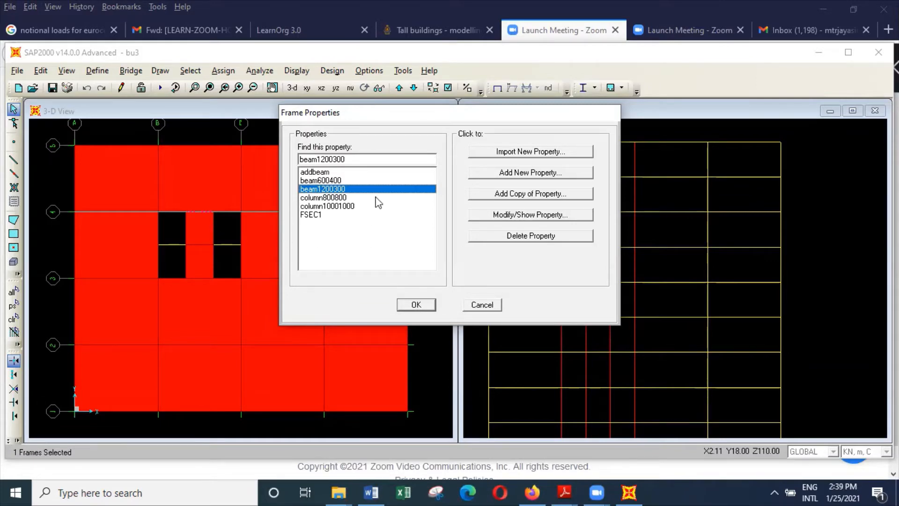
pyautogui.click(423, 307)
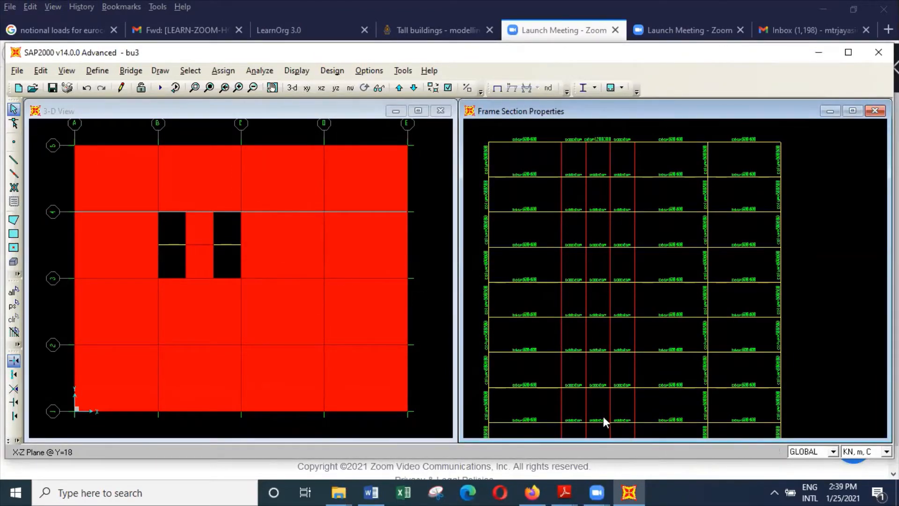
# Assign section beam1200300 to the middle-bay core beams on the eight storeys directly below the top one.
pyautogui.moveTo(596, 213); pyautogui.dragTo(592, 167)
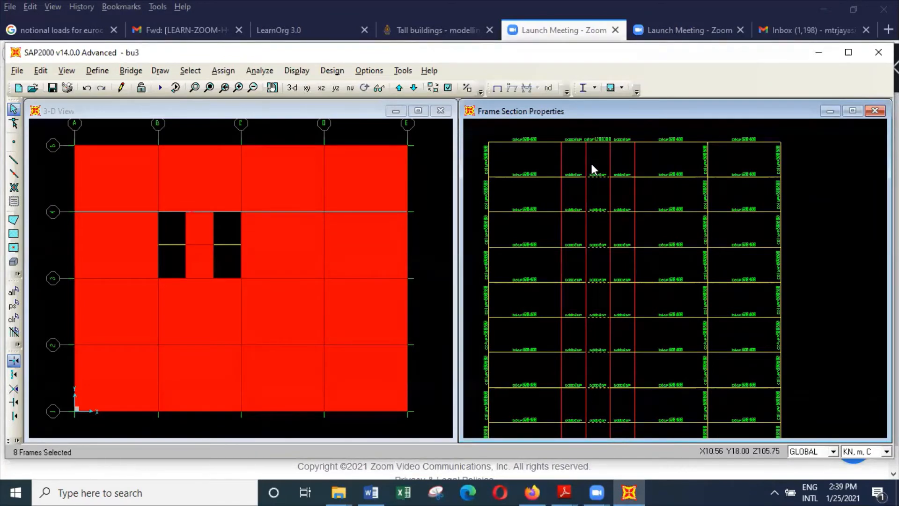
pyautogui.click(230, 71)
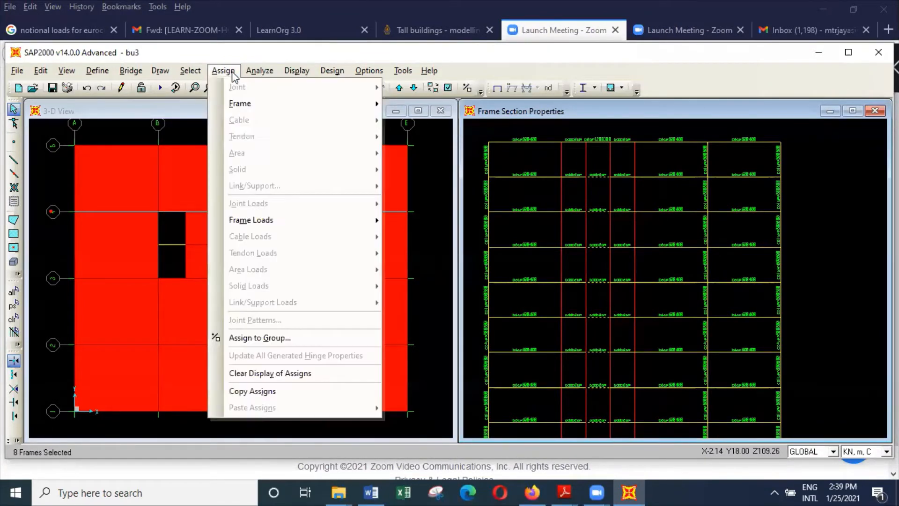
pyautogui.moveTo(241, 101)
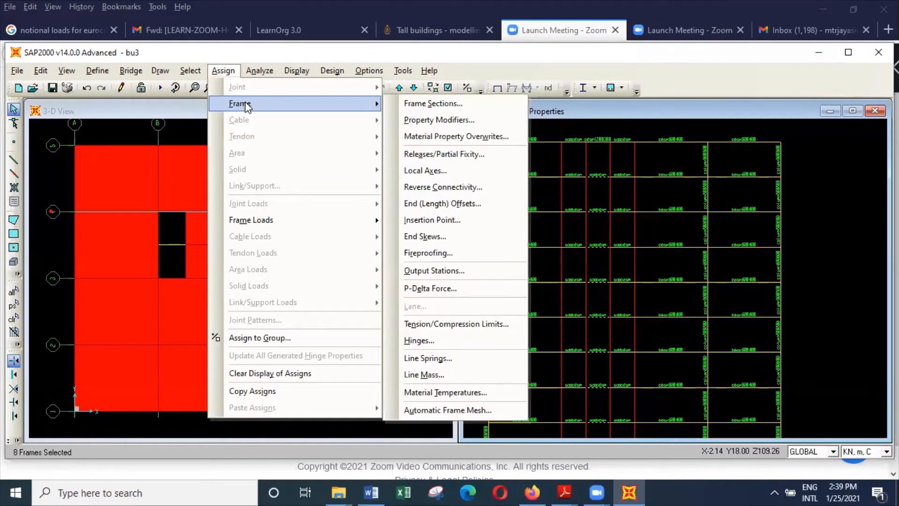
pyautogui.click(471, 99)
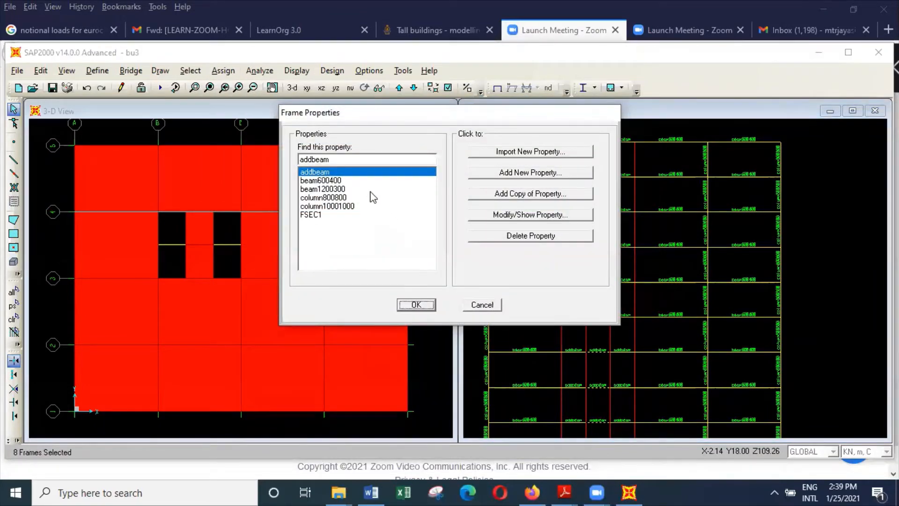
pyautogui.click(370, 190)
pyautogui.click(428, 305)
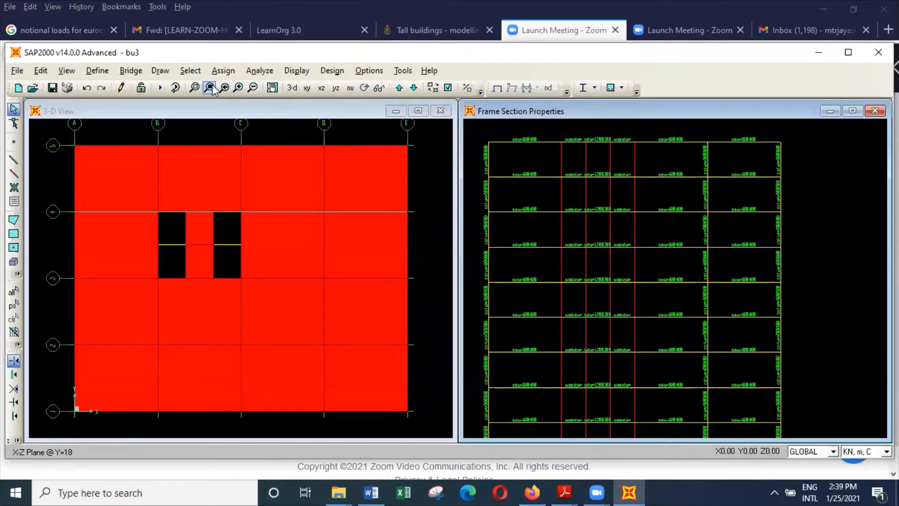
# Select the middle-bay core beams across the lower storeys of the elevation and assign them section beam1200300.
pyautogui.click(195, 88)
pyautogui.click(195, 88)
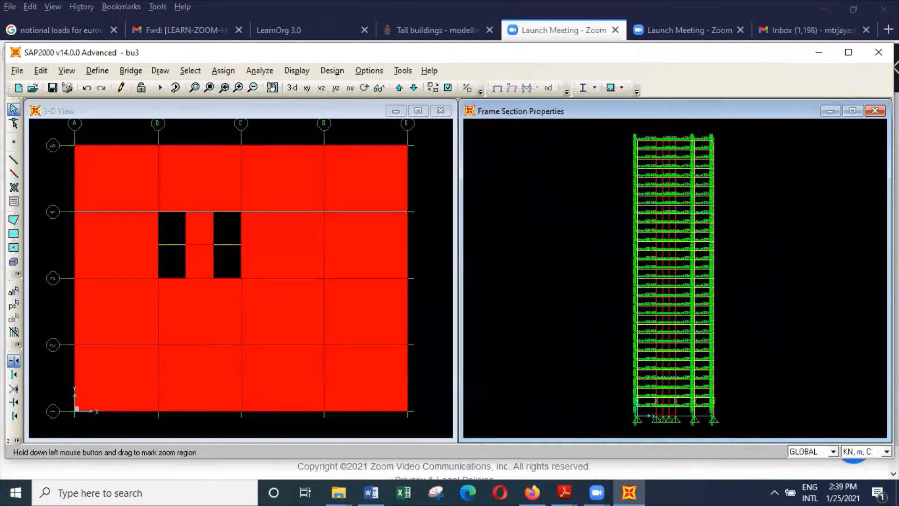
pyautogui.moveTo(643, 242); pyautogui.dragTo(724, 425)
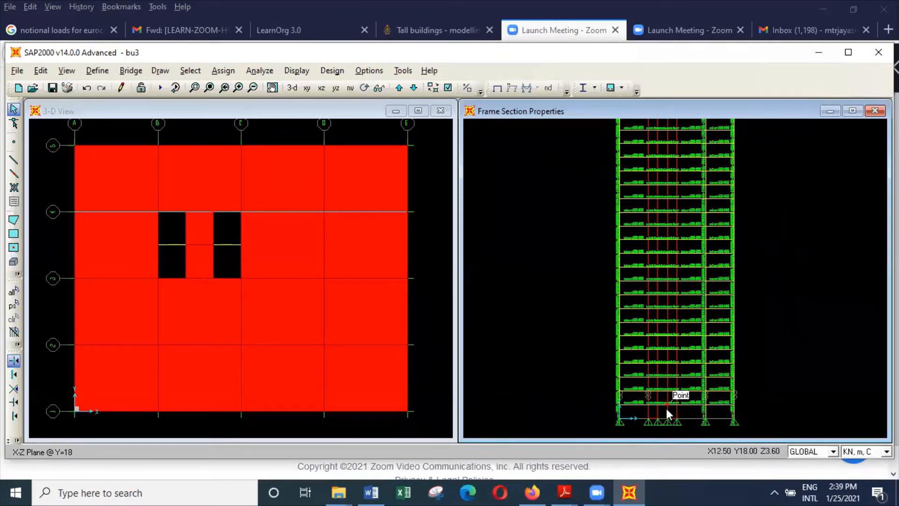
pyautogui.scroll(3, 664, 407)
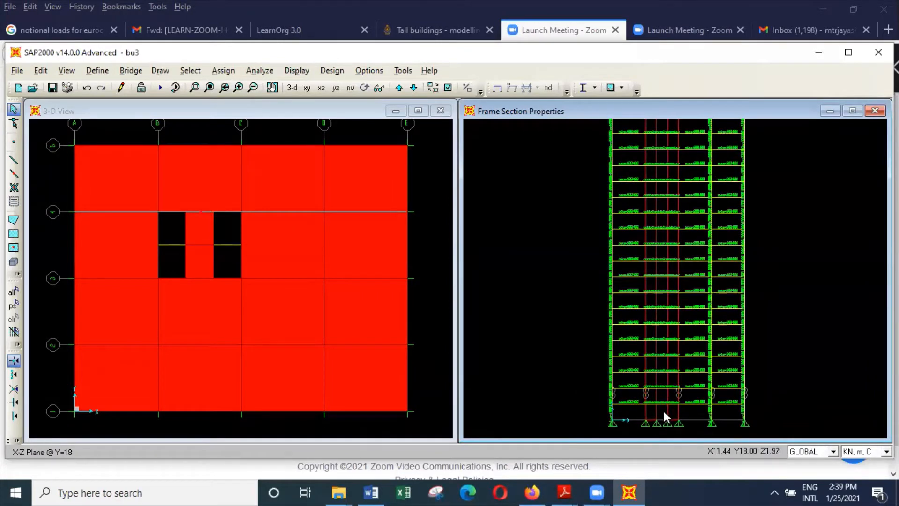
pyautogui.moveTo(664, 411); pyautogui.dragTo(659, 126)
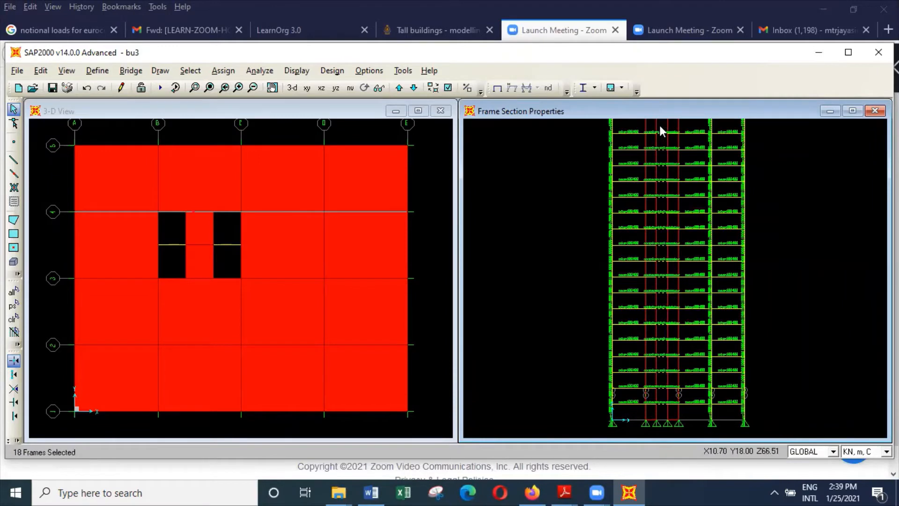
pyautogui.click(223, 70)
pyautogui.moveTo(290, 105)
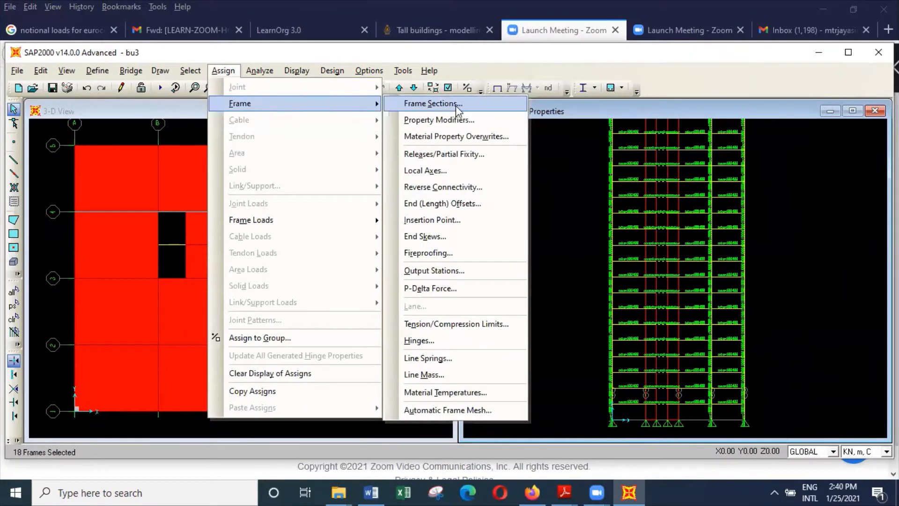
pyautogui.click(430, 103)
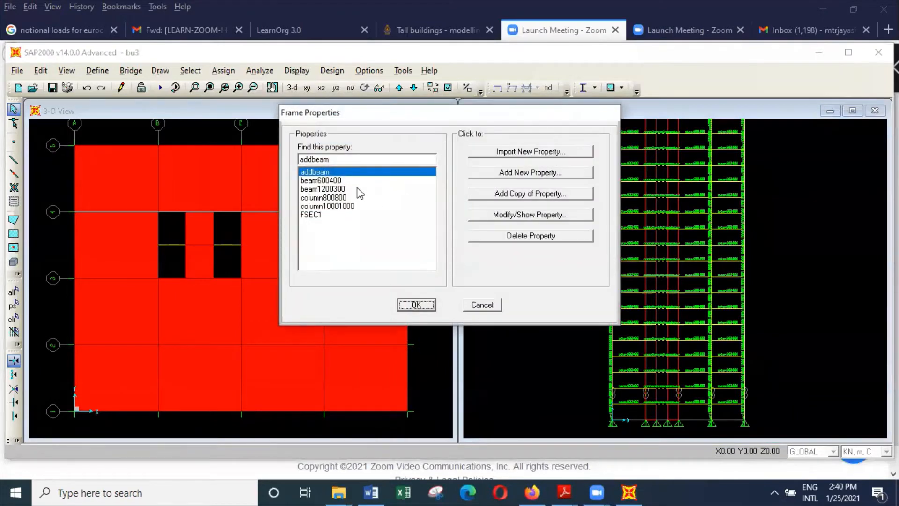
pyautogui.click(358, 188)
pyautogui.click(425, 307)
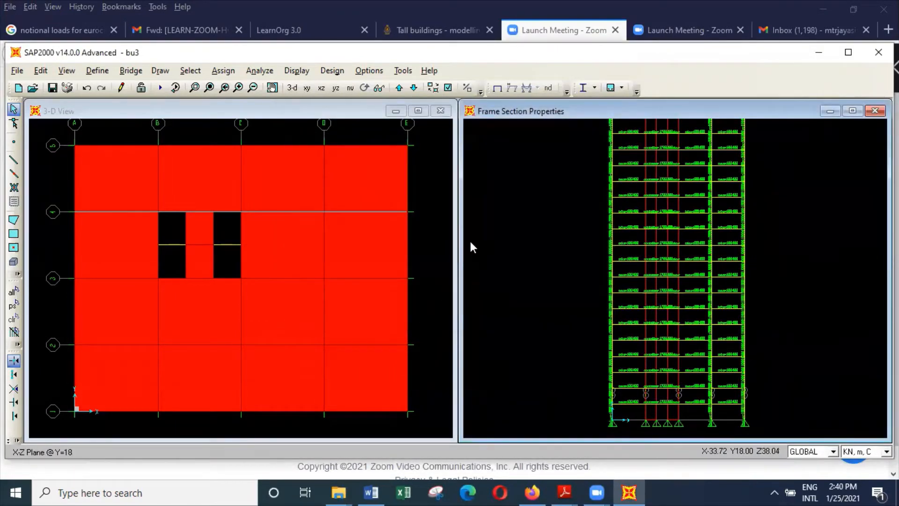
# Assign section beam1200300 to the three mid-height middle-bay core beams that still carry addbeam.
pyautogui.click(272, 88)
pyautogui.moveTo(646, 193); pyautogui.dragTo(606, 345)
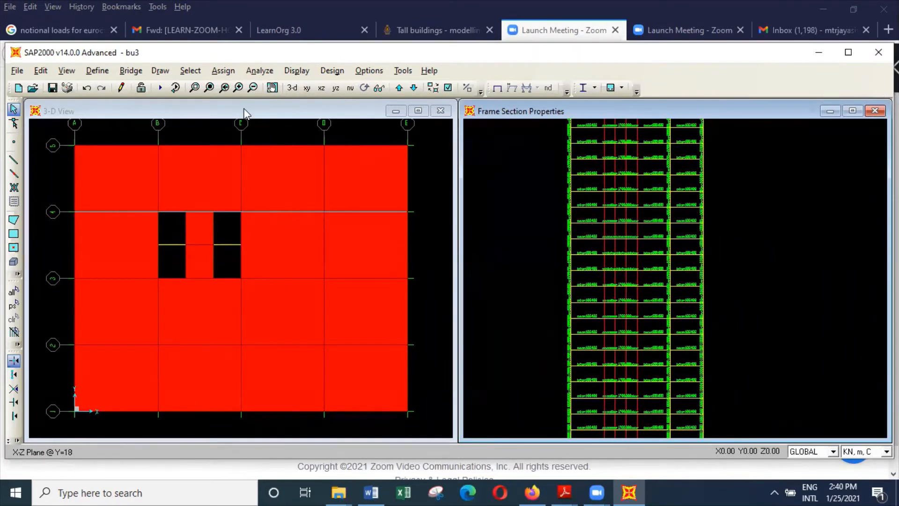
pyautogui.click(194, 87)
pyautogui.moveTo(520, 230); pyautogui.dragTo(714, 349)
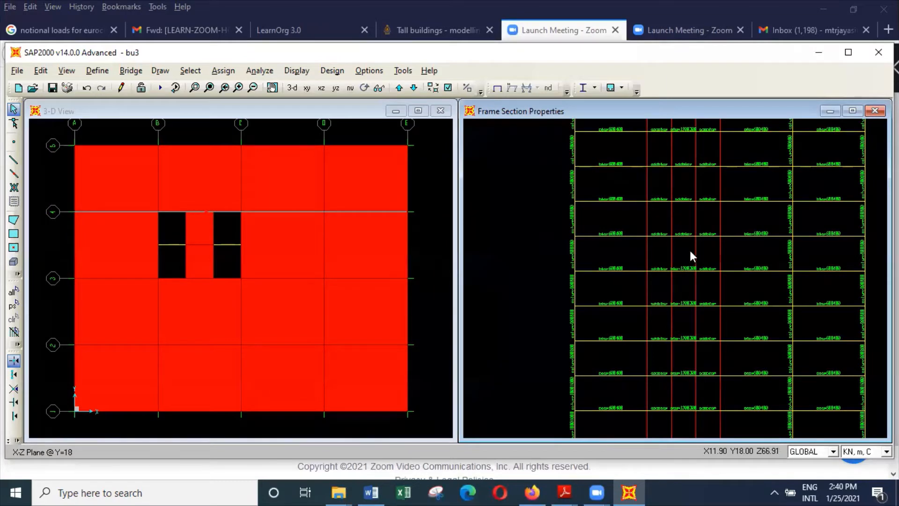
pyautogui.moveTo(690, 249); pyautogui.dragTo(687, 156)
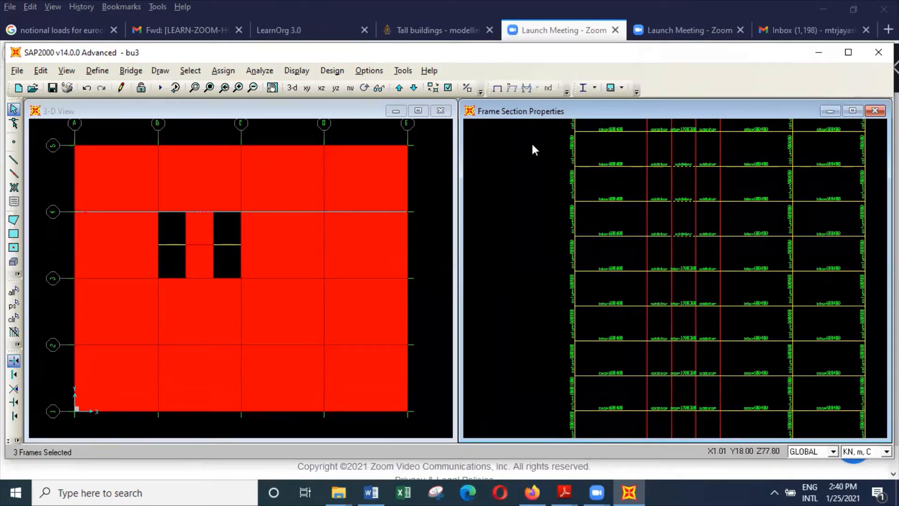
pyautogui.click(222, 70)
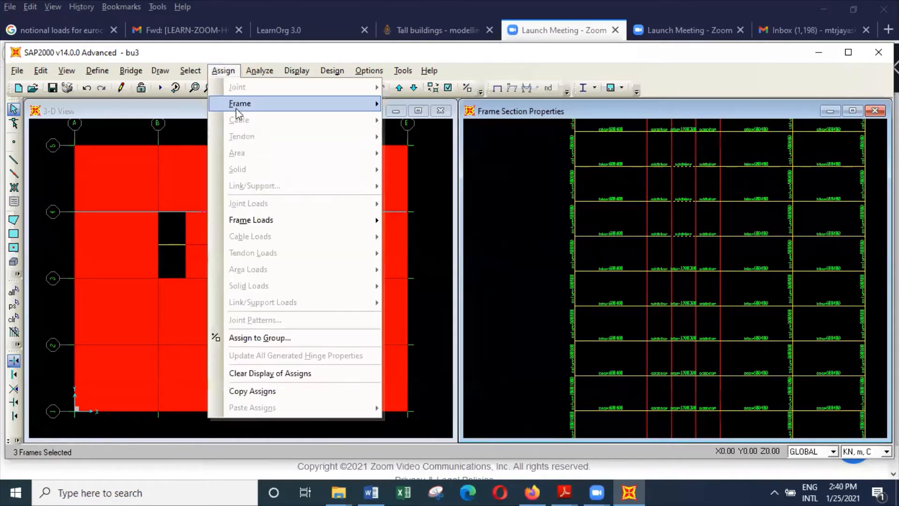
pyautogui.moveTo(238, 105)
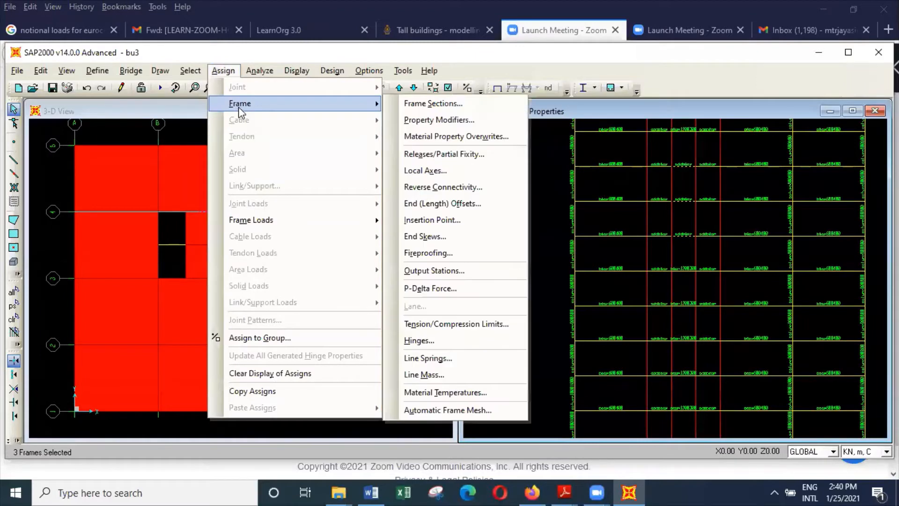
pyautogui.click(491, 106)
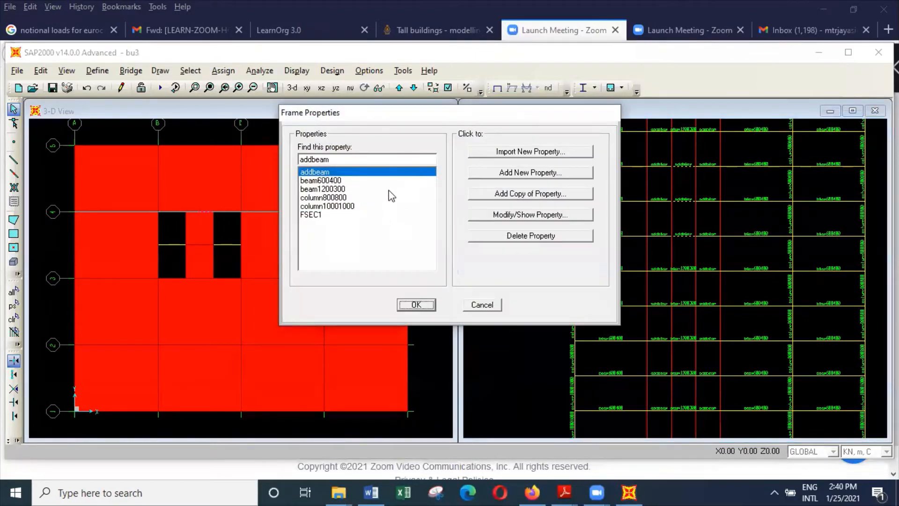
pyautogui.click(389, 189)
pyautogui.click(416, 304)
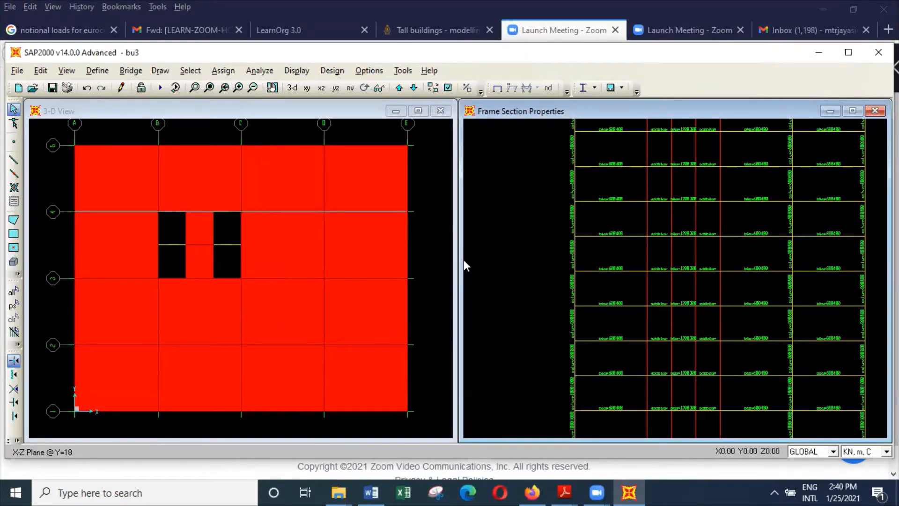
# Set the elevation window to the X-Z plane at Y = 12.
pyautogui.click(67, 71)
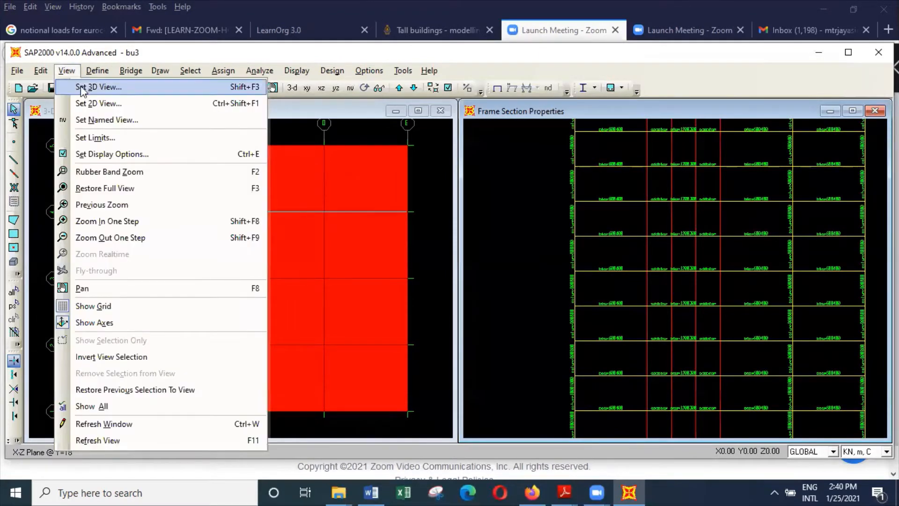
pyautogui.click(103, 103)
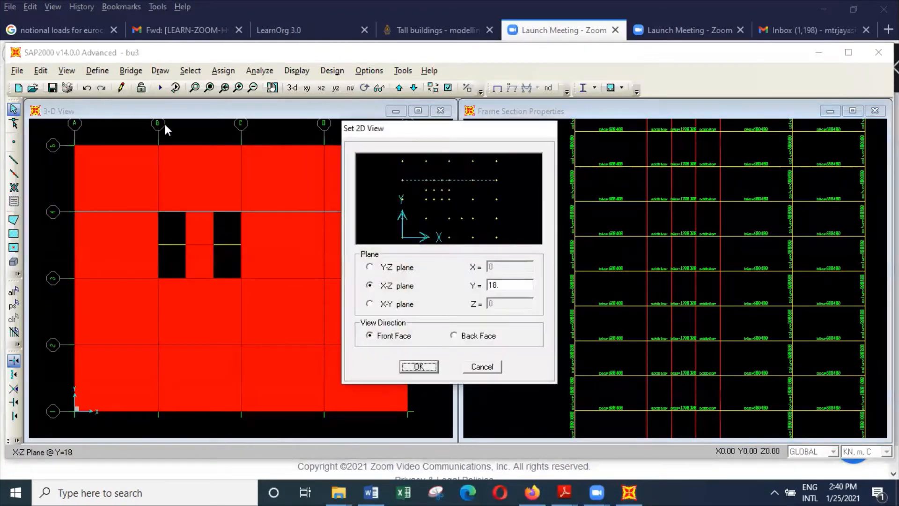
pyautogui.click(442, 199)
pyautogui.click(432, 368)
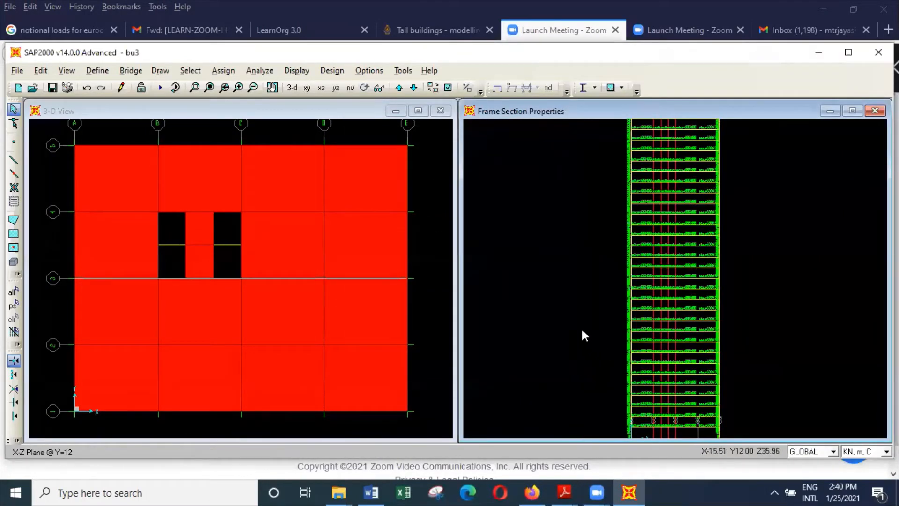
pyautogui.click(208, 88)
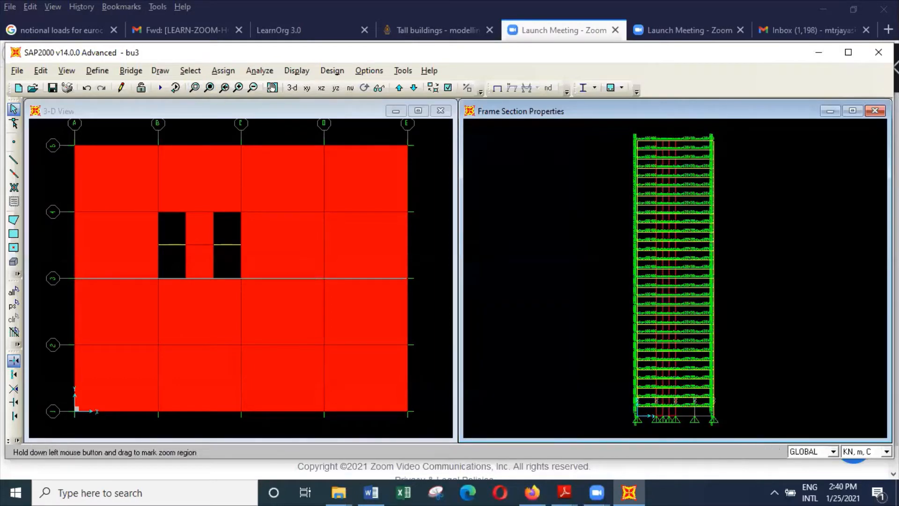
pyautogui.moveTo(651, 161); pyautogui.dragTo(735, 302)
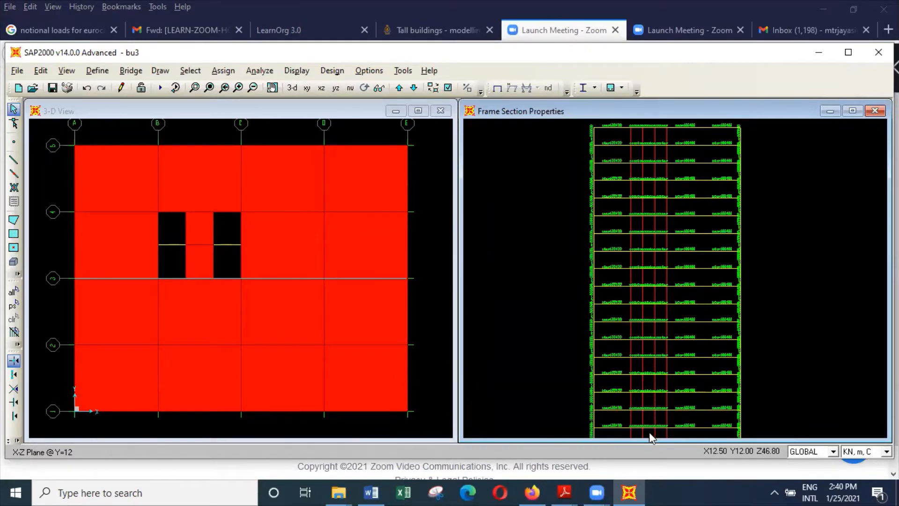
pyautogui.moveTo(650, 437); pyautogui.dragTo(659, 336)
pyautogui.moveTo(662, 131); pyautogui.dragTo(707, 156)
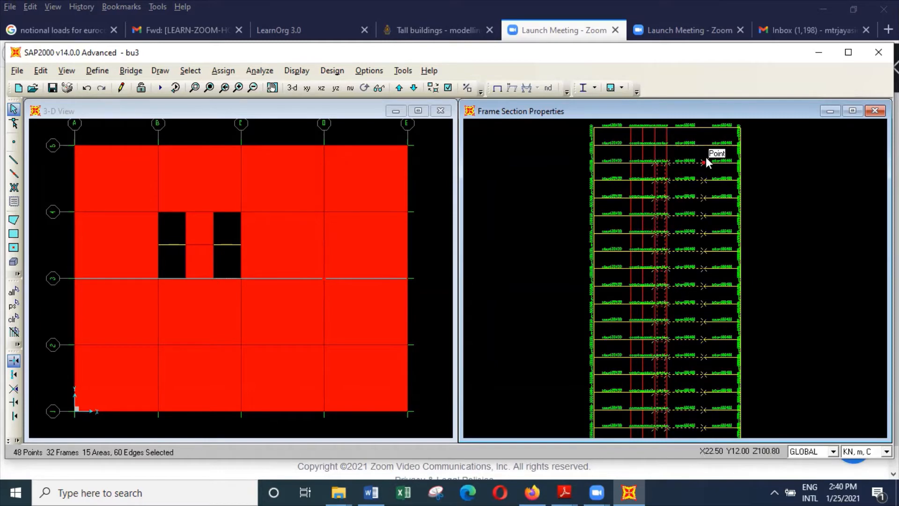
pyautogui.click(190, 70)
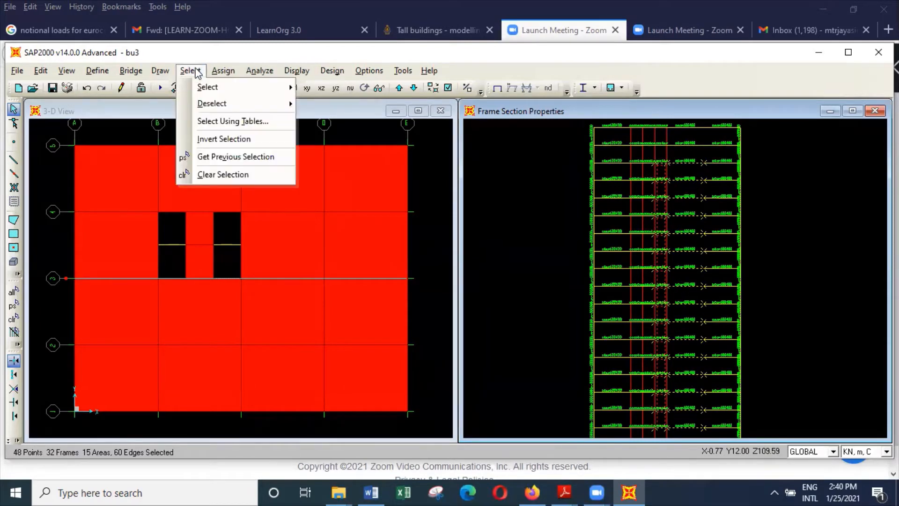
pyautogui.click(214, 175)
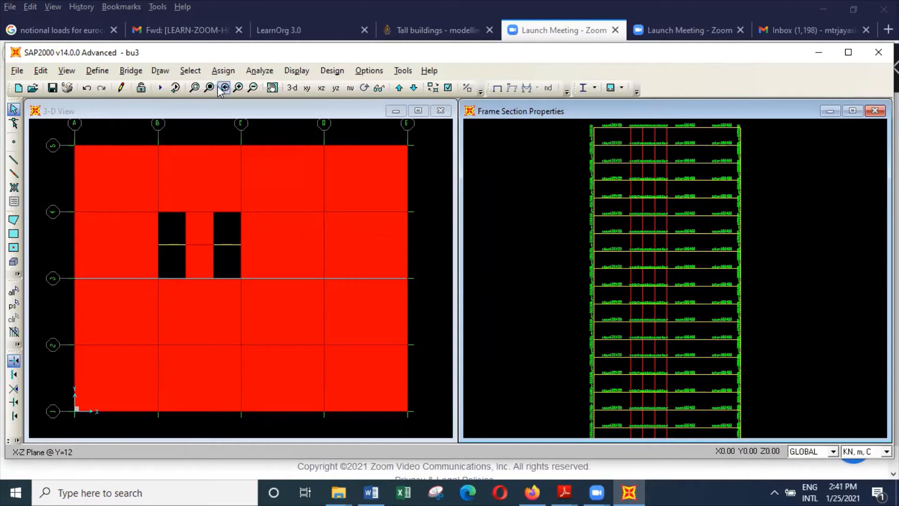
# Select the middle-bay core beams on the upper and mid-height storeys of the Y = 12 elevation.
pyautogui.click(239, 87)
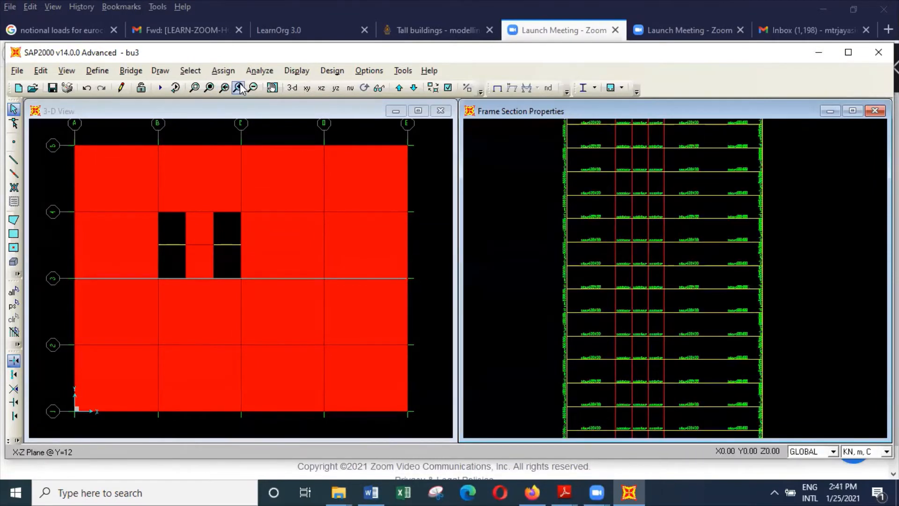
pyautogui.click(273, 88)
pyautogui.moveTo(645, 232); pyautogui.dragTo(638, 274)
pyautogui.moveTo(635, 434)
pyautogui.mouseDown()
pyautogui.moveTo(645, 195)
pyautogui.moveTo(631, 150)
pyautogui.mouseUp()
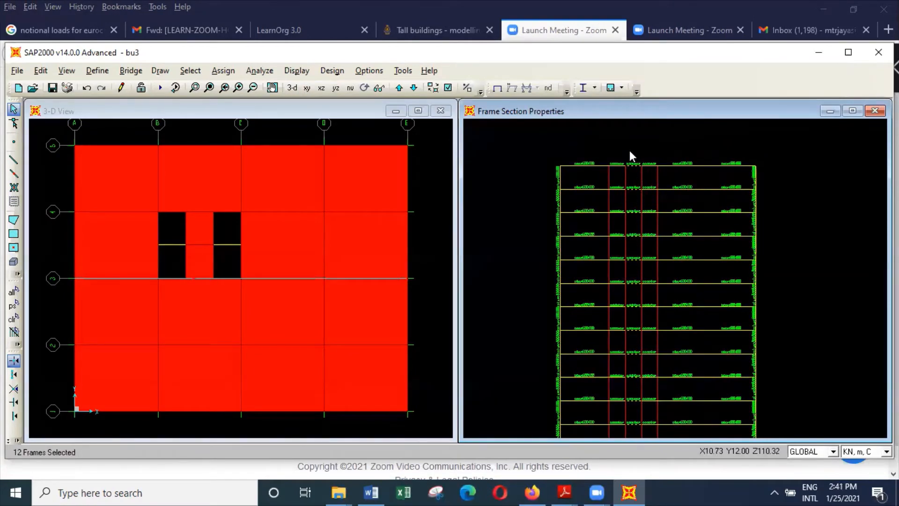
pyautogui.click(275, 90)
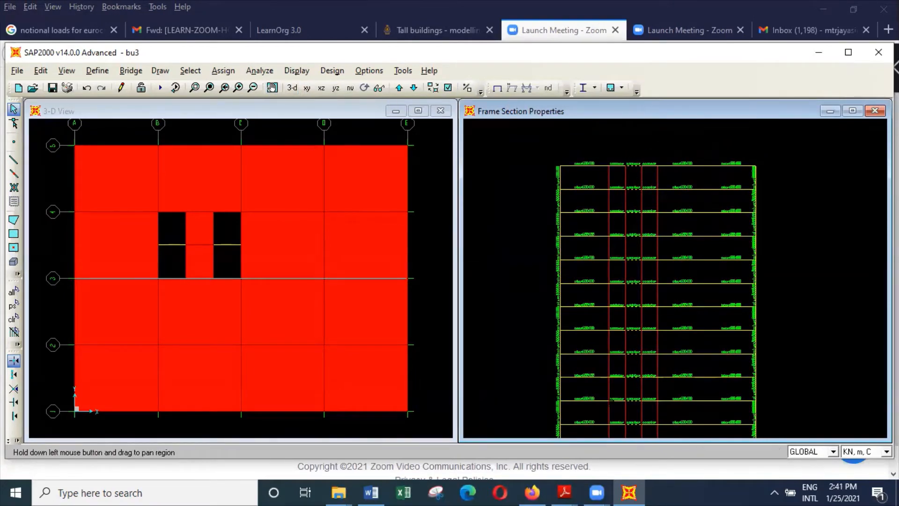
pyautogui.moveTo(626, 403); pyautogui.dragTo(631, 85)
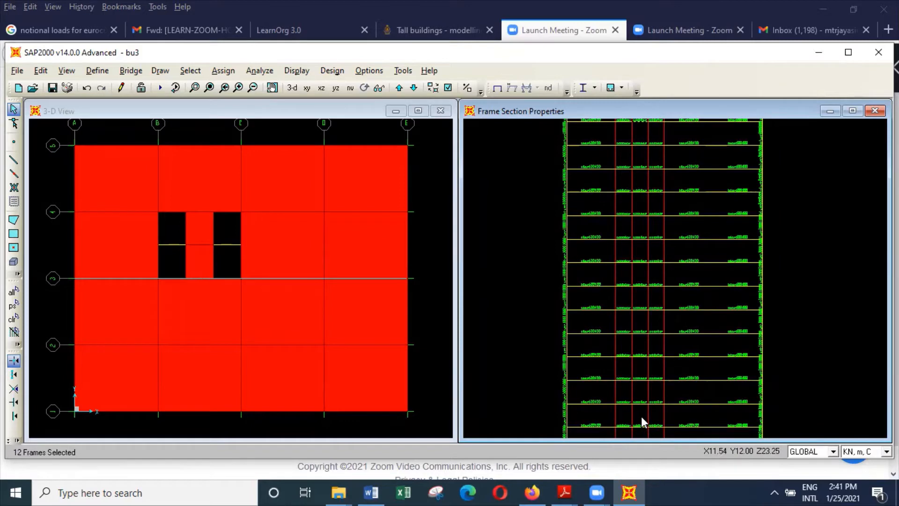
pyautogui.moveTo(638, 206); pyautogui.dragTo(637, 134)
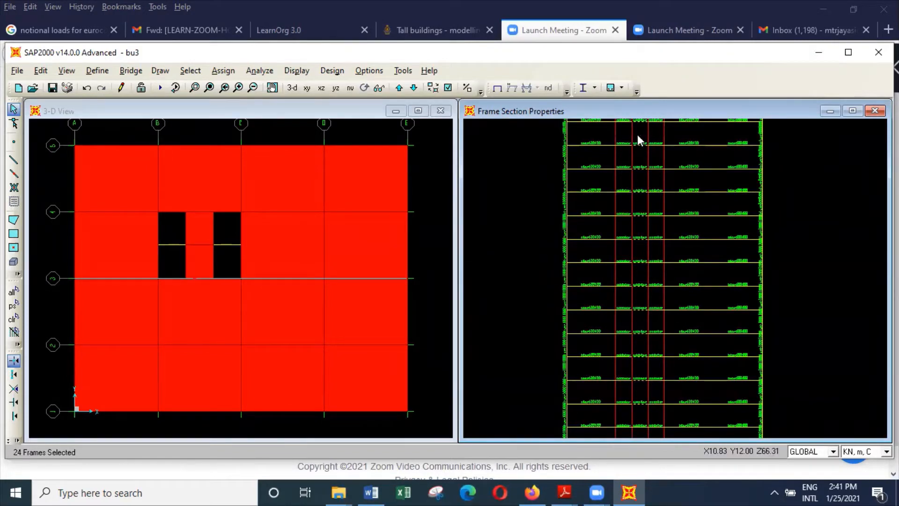
# Add the lower storeys' middle-bay core beams to the selection and assign section beam1200300 to all selected beams.
pyautogui.click(272, 88)
pyautogui.moveTo(713, 382); pyautogui.dragTo(727, 199)
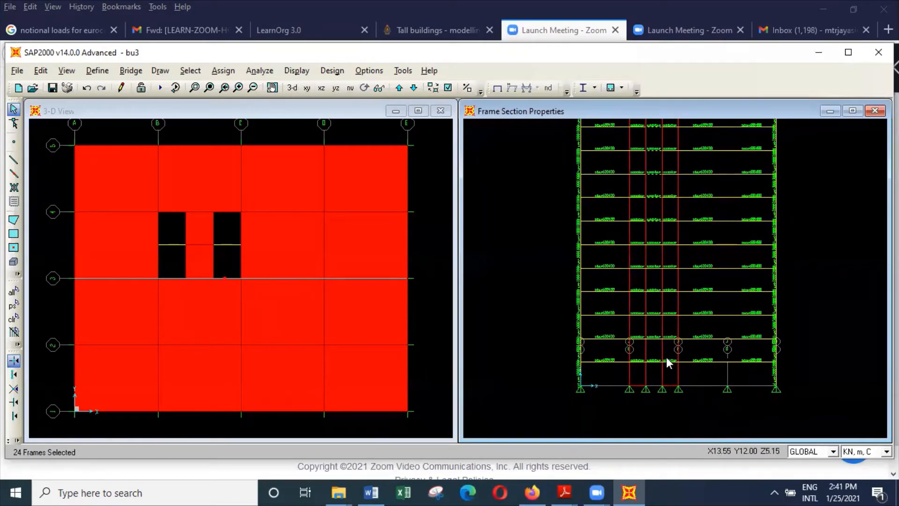
pyautogui.moveTo(655, 370); pyautogui.dragTo(657, 206)
pyautogui.moveTo(655, 370); pyautogui.dragTo(650, 207)
pyautogui.click(232, 70)
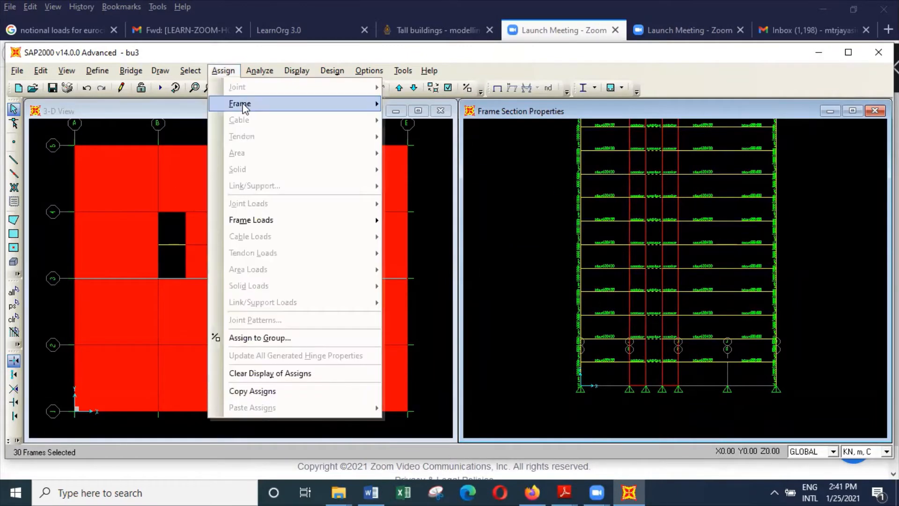
pyautogui.moveTo(260, 103)
pyautogui.click(438, 104)
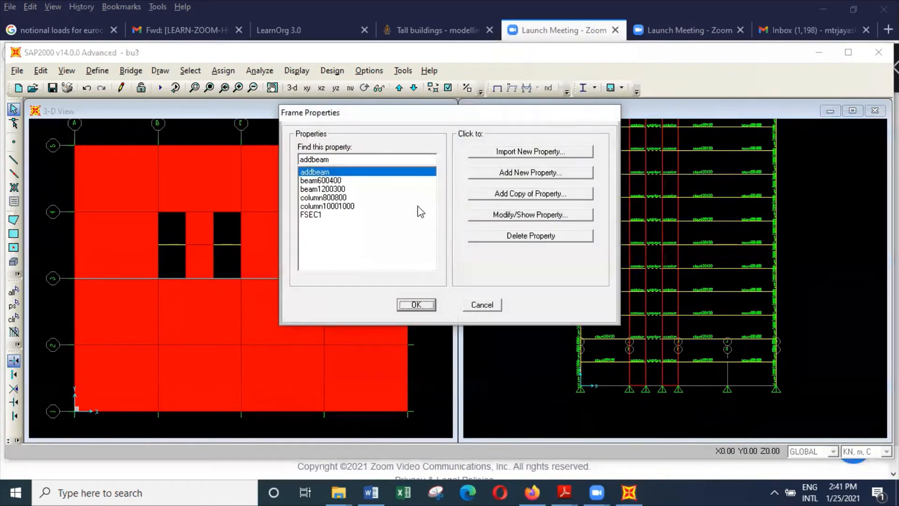
pyautogui.click(348, 189)
pyautogui.click(427, 310)
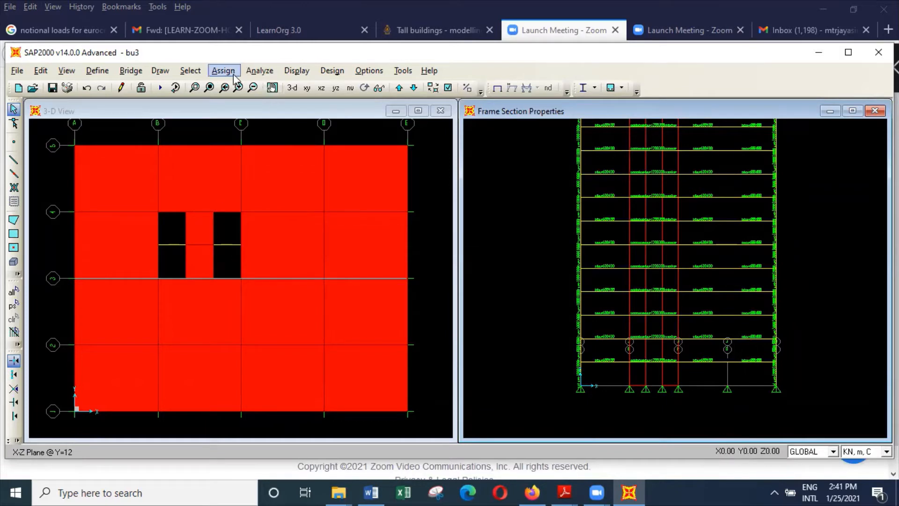
# Run the analysis for all load cases of the modified building model.
pyautogui.click(256, 72)
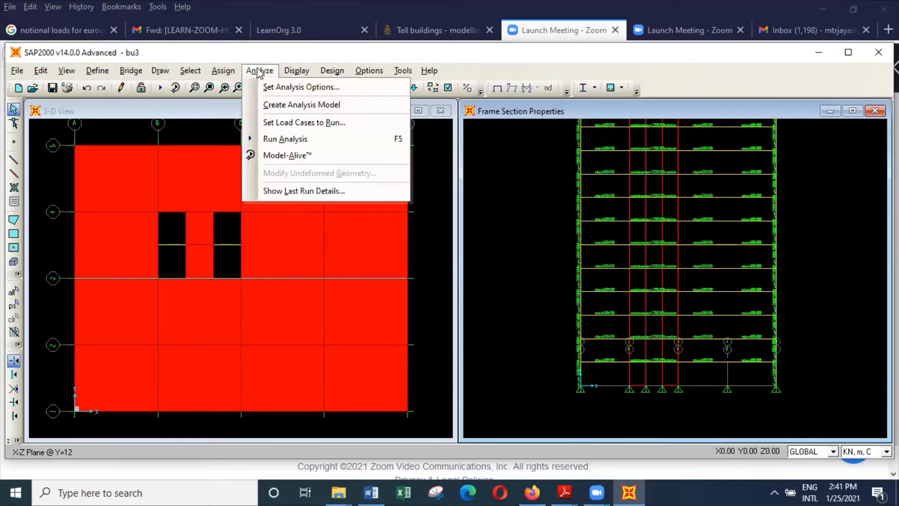
pyautogui.click(304, 140)
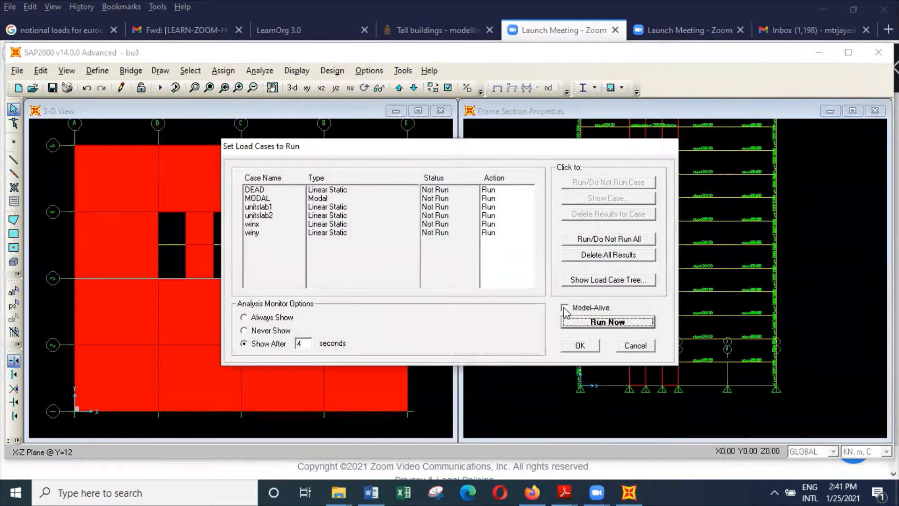
pyautogui.click(629, 322)
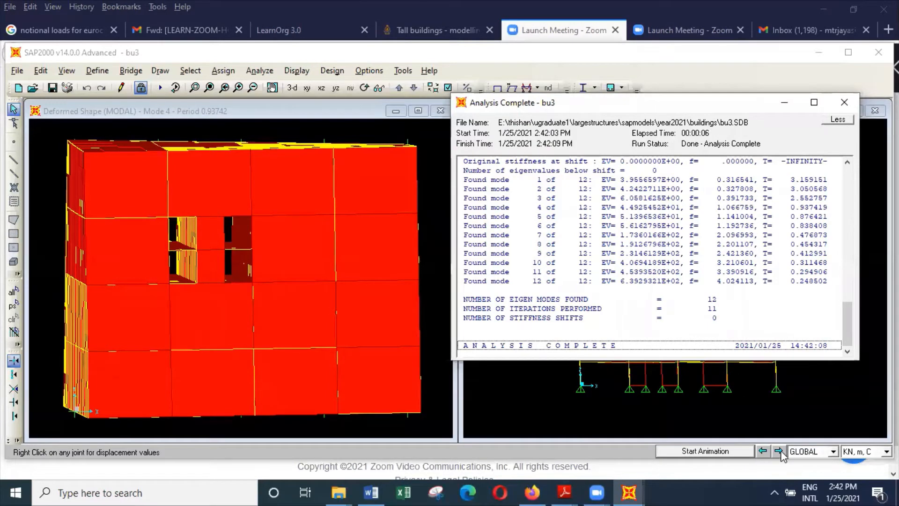
# Animate the mode 4 deformed shape in the plan and elevation windows, and stop the elevation animation.
pyautogui.click(740, 451)
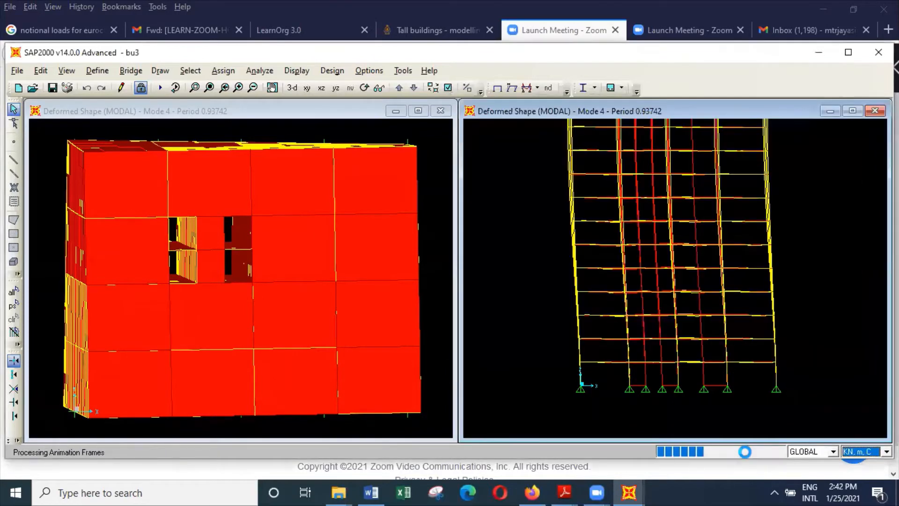
pyautogui.click(445, 292)
pyautogui.click(705, 451)
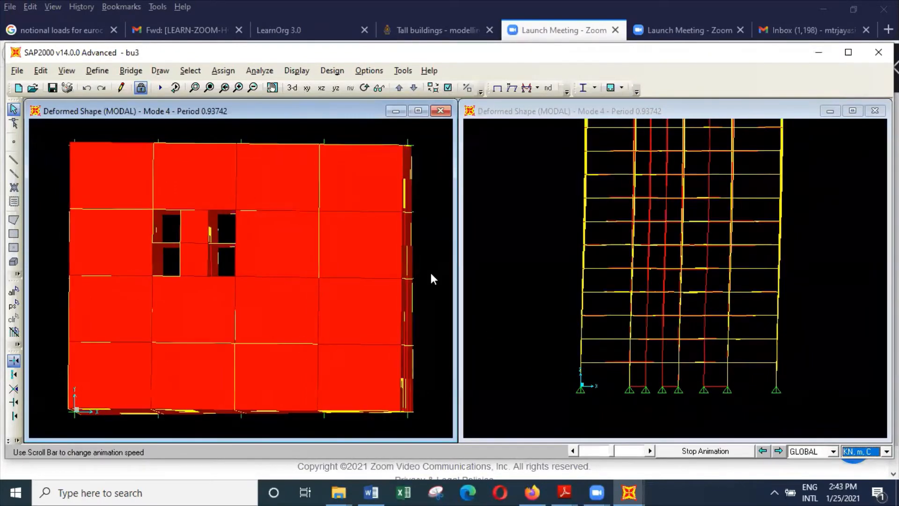
pyautogui.click(495, 290)
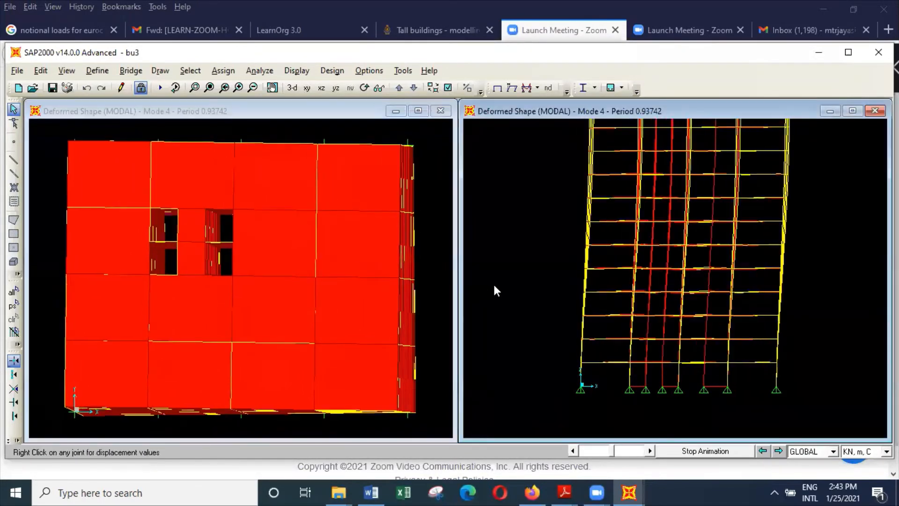
pyautogui.click(709, 454)
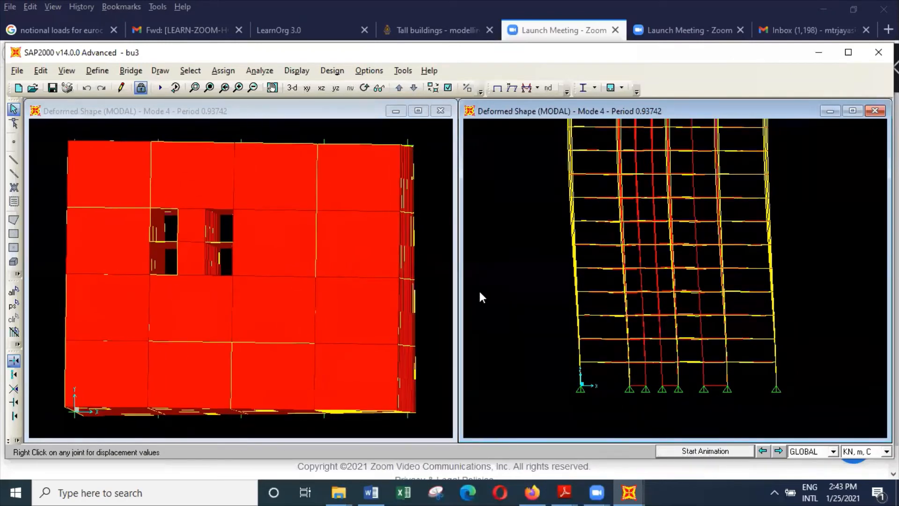
# Step the elevation back to mode 2, animate its deformed shape and stop the animation.
pyautogui.click(762, 451)
pyautogui.click(762, 452)
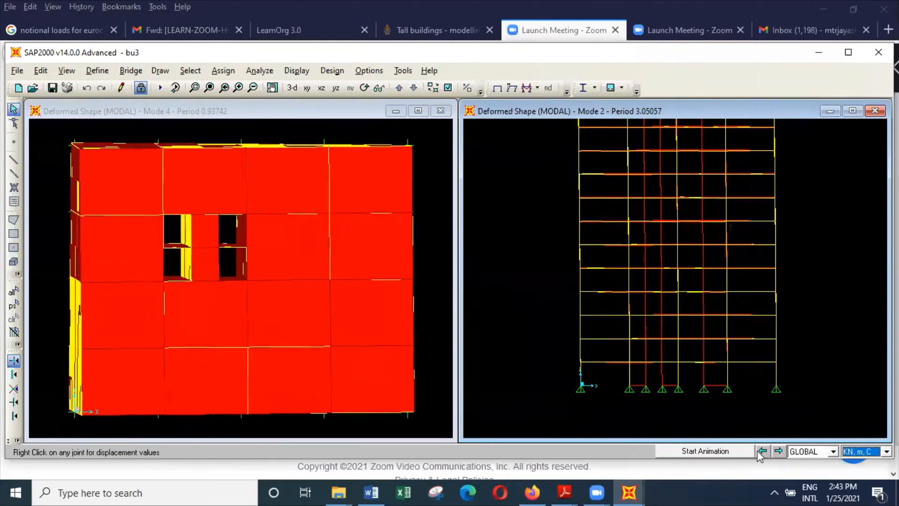
pyautogui.click(713, 452)
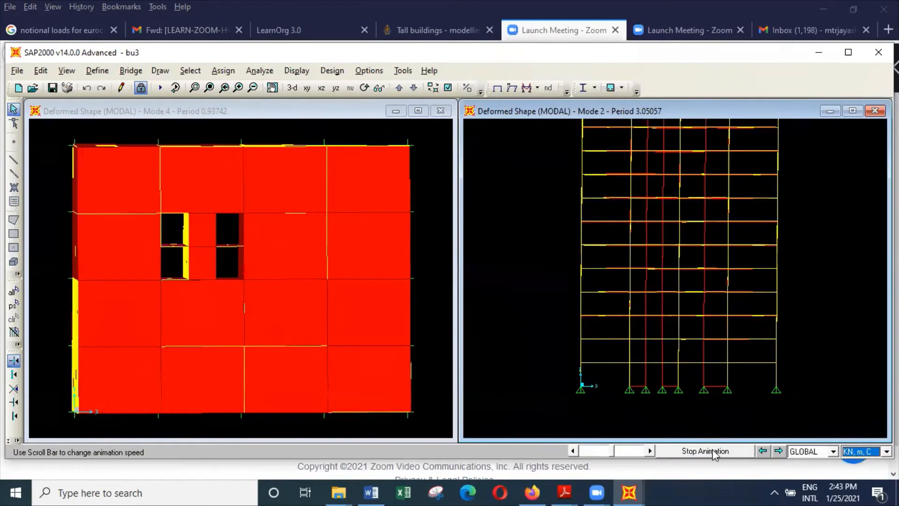
pyautogui.click(712, 452)
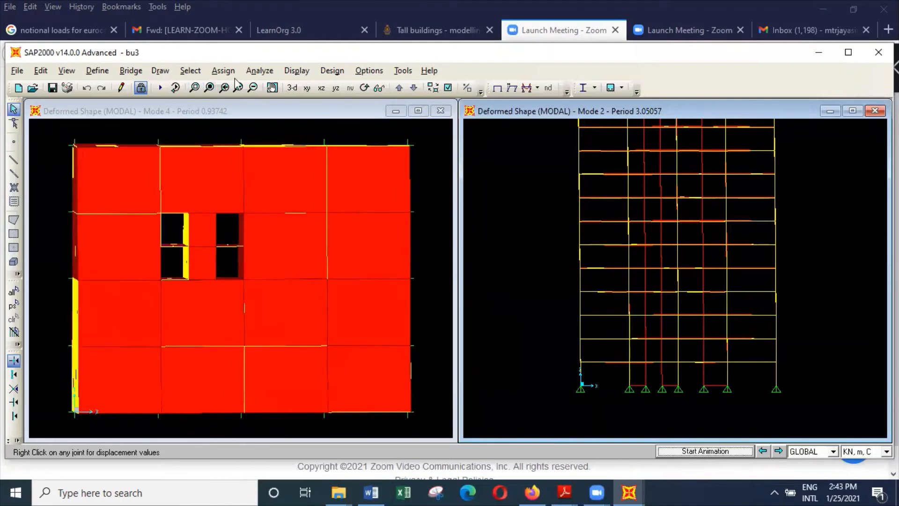
# Show the undeformed shape in both the elevation and plan windows.
pyautogui.click(297, 71)
pyautogui.click(321, 87)
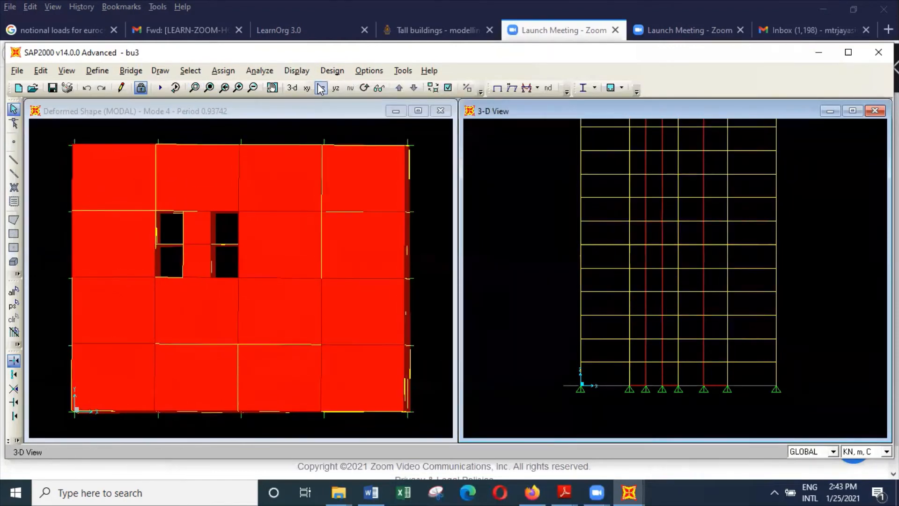
pyautogui.click(343, 111)
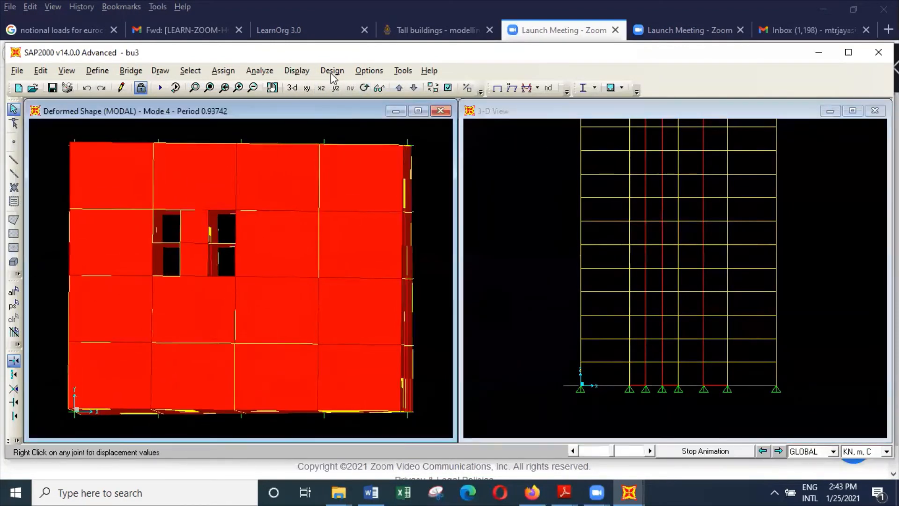
pyautogui.click(297, 70)
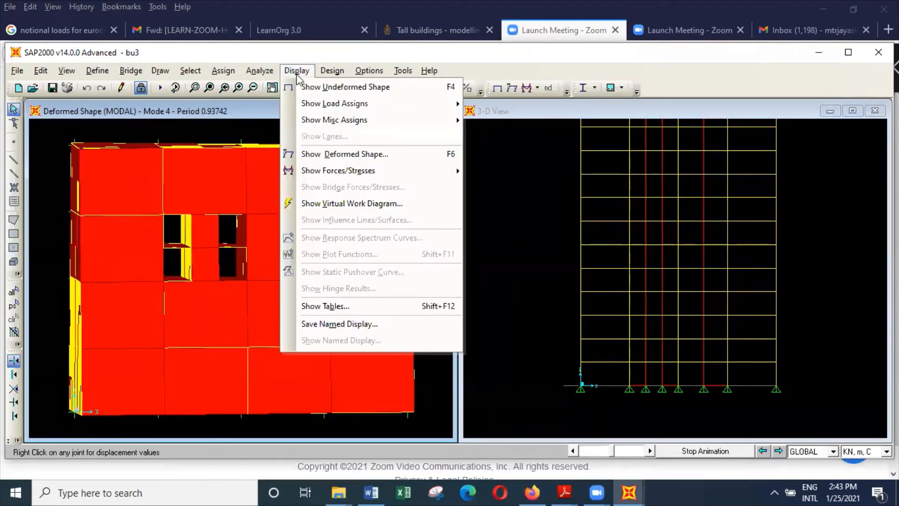
pyautogui.click(322, 87)
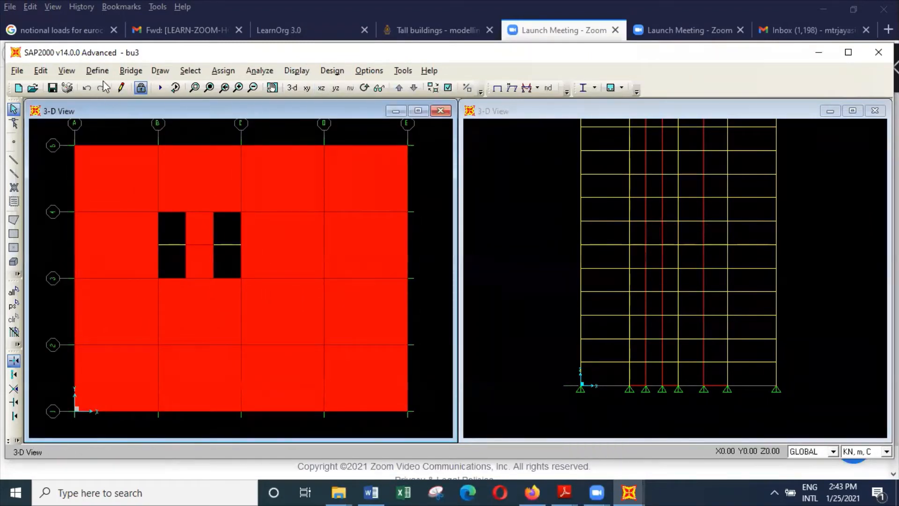
# Set the plan window to the X-Y plane at Z = 108.
pyautogui.click(67, 71)
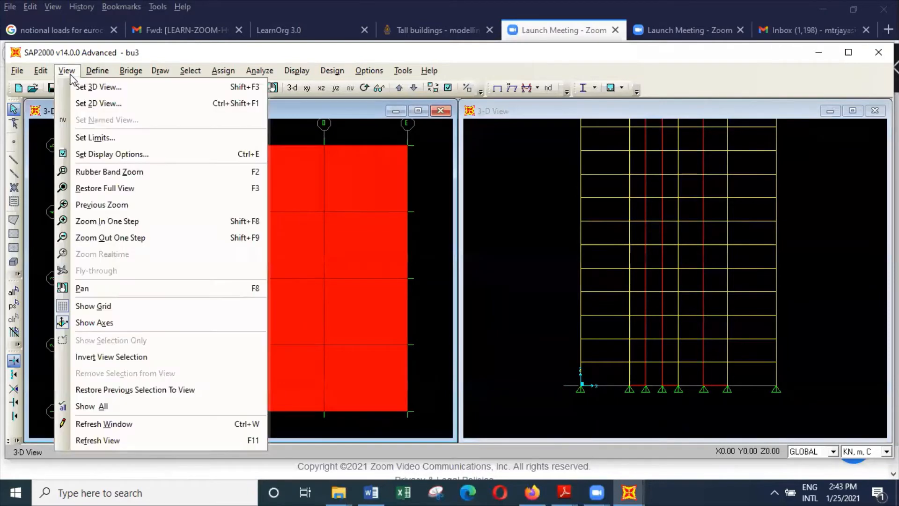
pyautogui.click(93, 98)
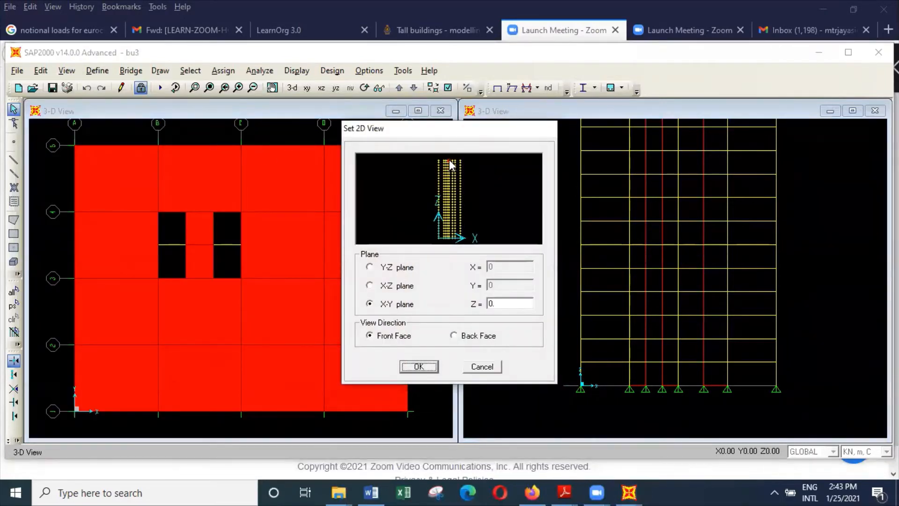
pyautogui.write('108')
pyautogui.click(434, 365)
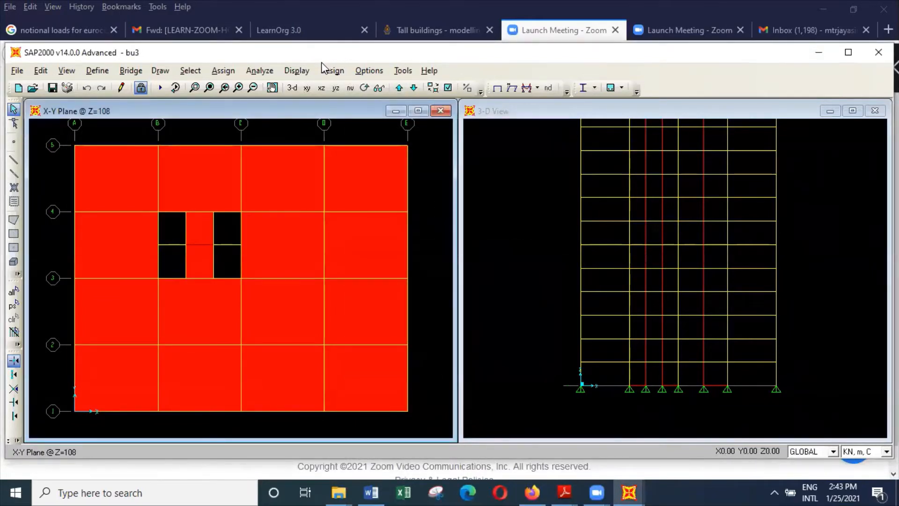
# Show the MODAL deformed shape for mode 1 in the plan window and start its animation.
pyautogui.click(297, 71)
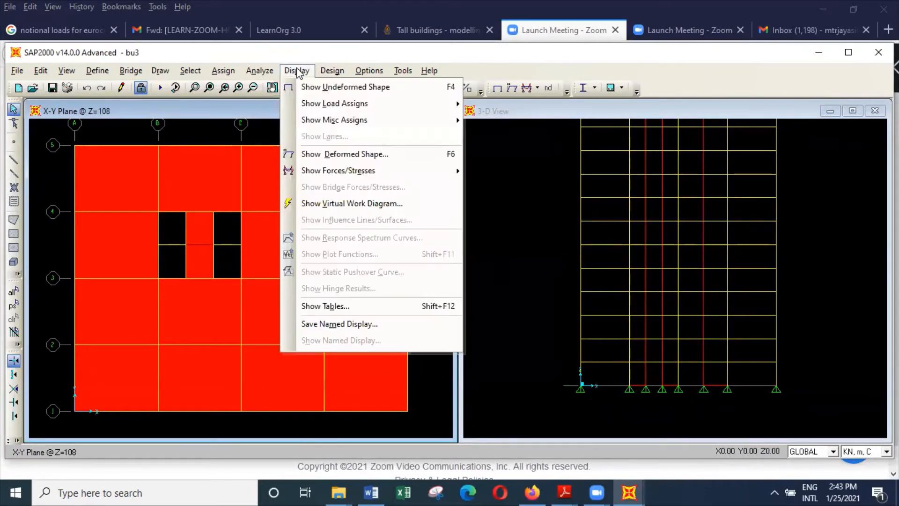
pyautogui.click(347, 159)
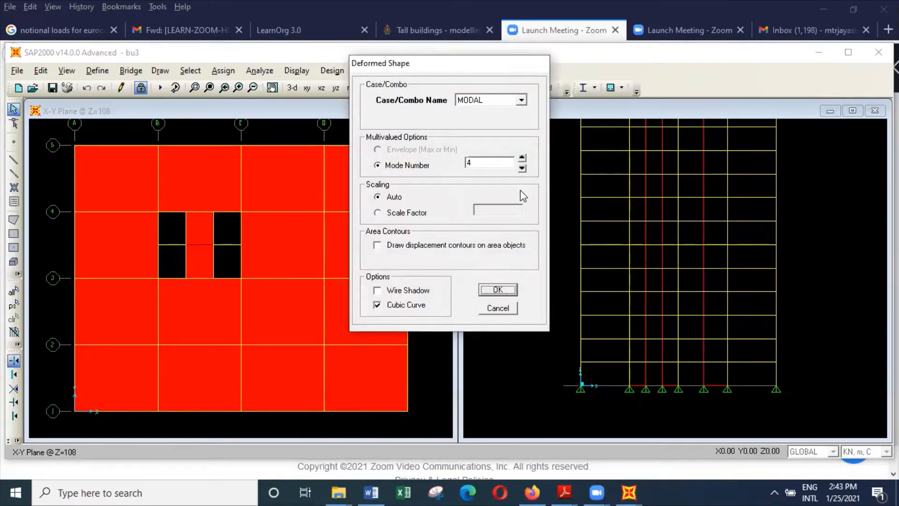
pyautogui.click(522, 168)
pyautogui.click(522, 168)
pyautogui.click(522, 168)
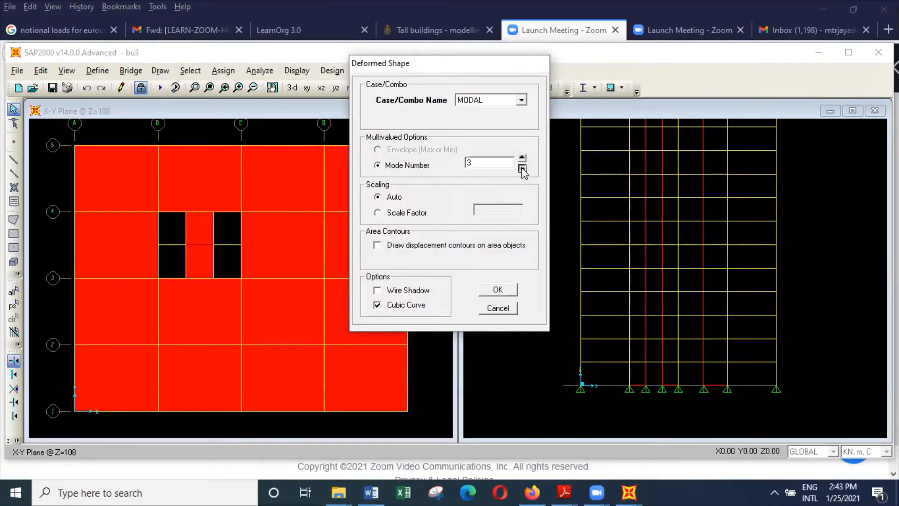
pyautogui.click(513, 293)
pyautogui.click(725, 450)
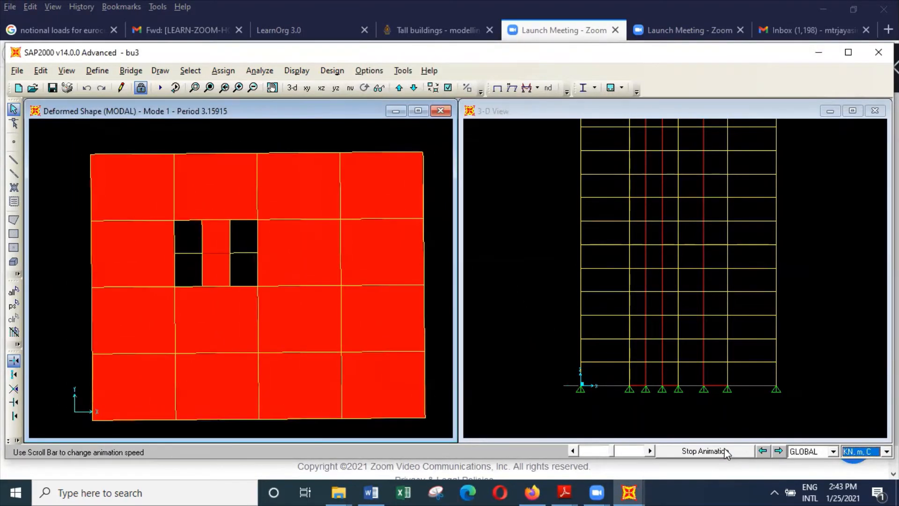
# Step the animated plan through mode 2 to mode 3 and stop the animation.
pyautogui.click(779, 451)
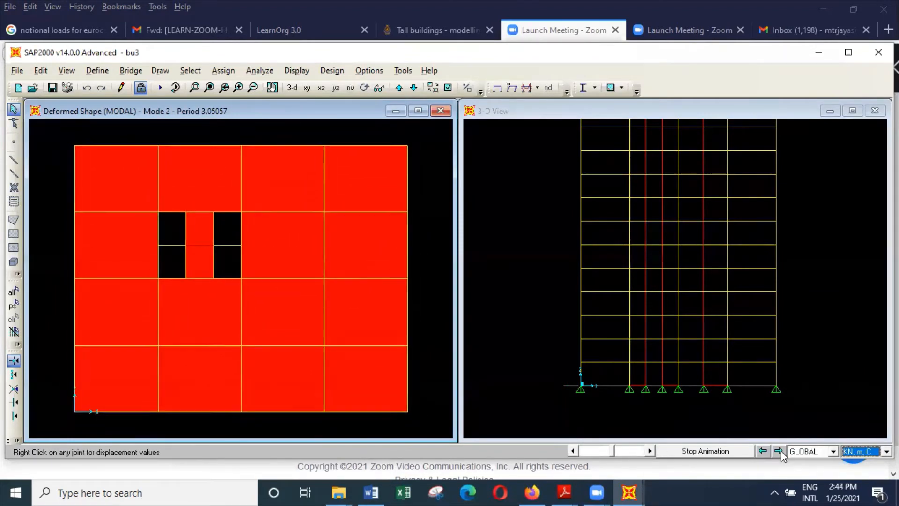
pyautogui.click(779, 451)
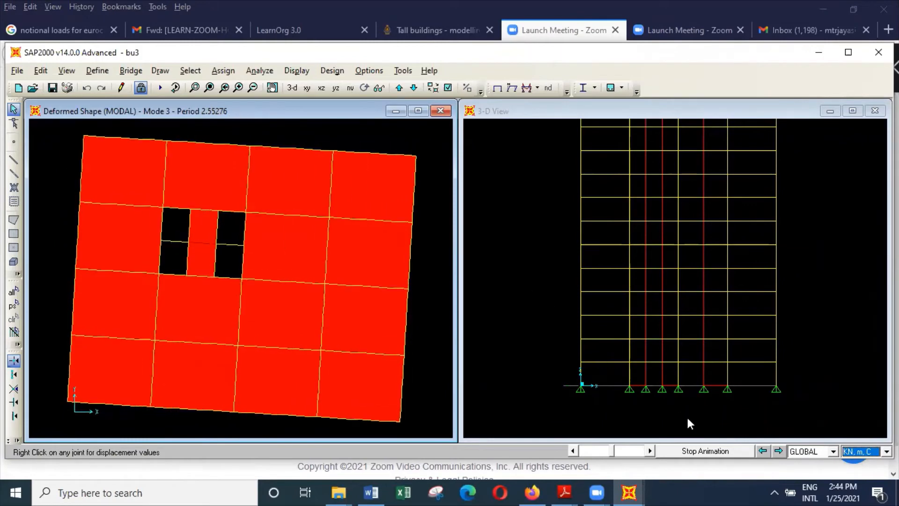
pyautogui.click(712, 452)
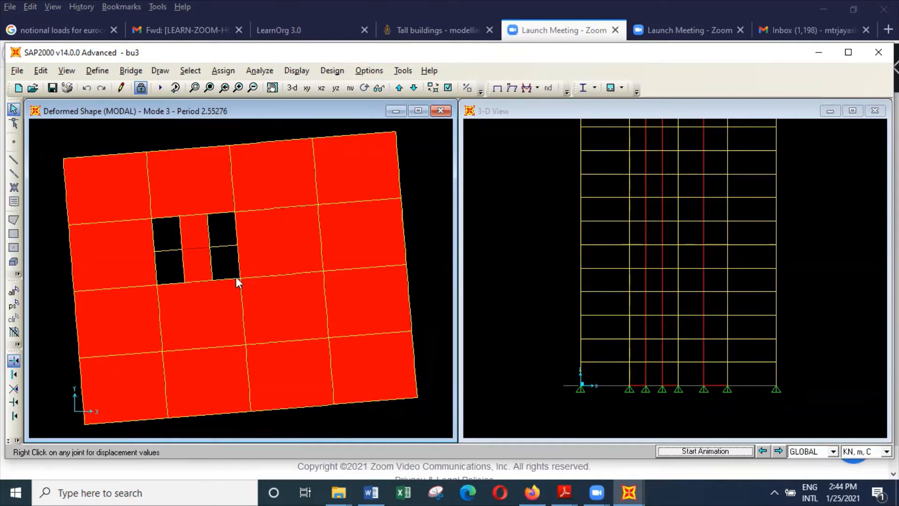
pyautogui.rightClick(207, 213)
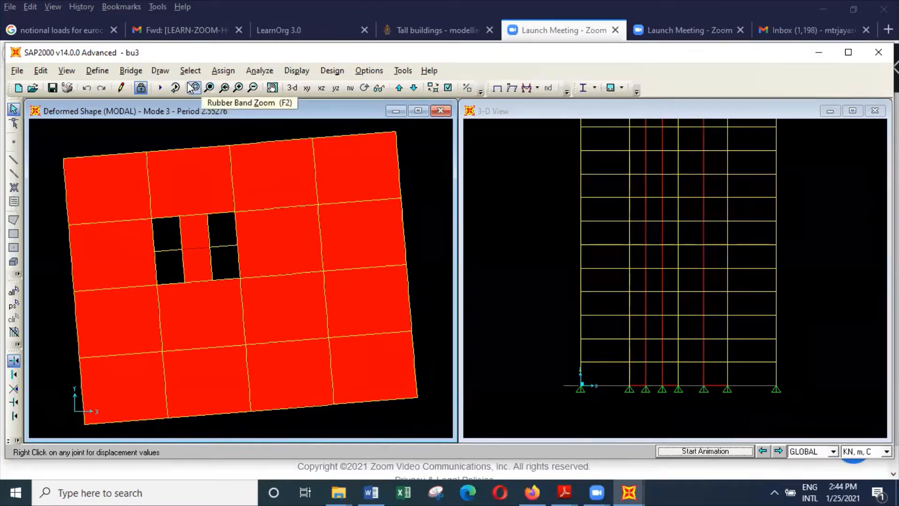
# Unlock the model, accepting deletion of the analysis results.
pyautogui.click(141, 88)
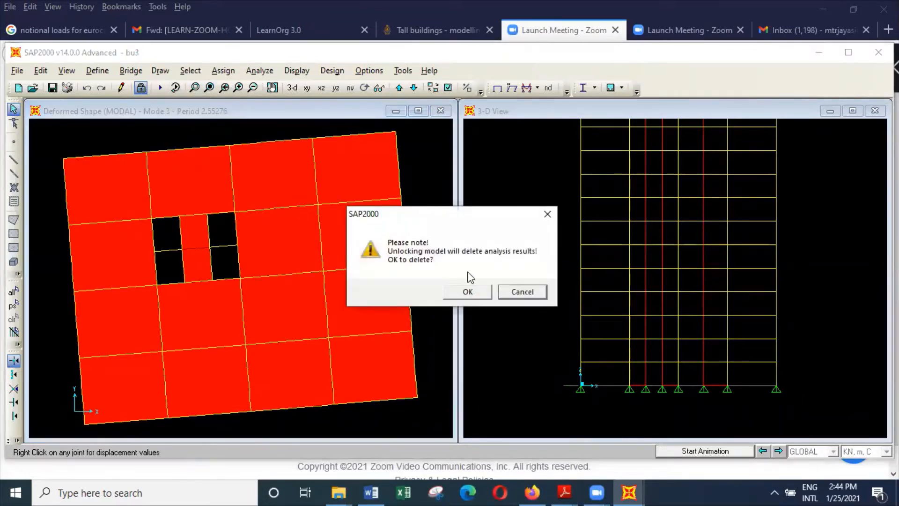
pyautogui.click(466, 291)
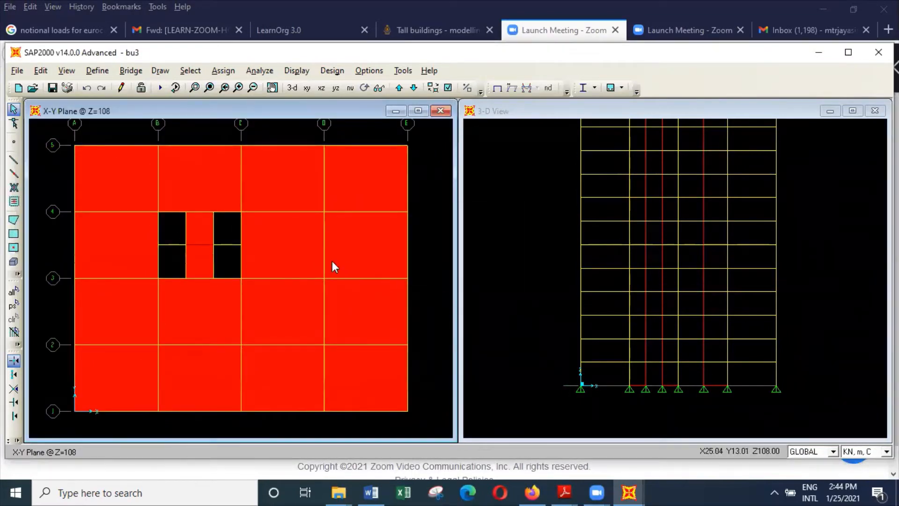
pyautogui.click(194, 247)
pyautogui.click(66, 70)
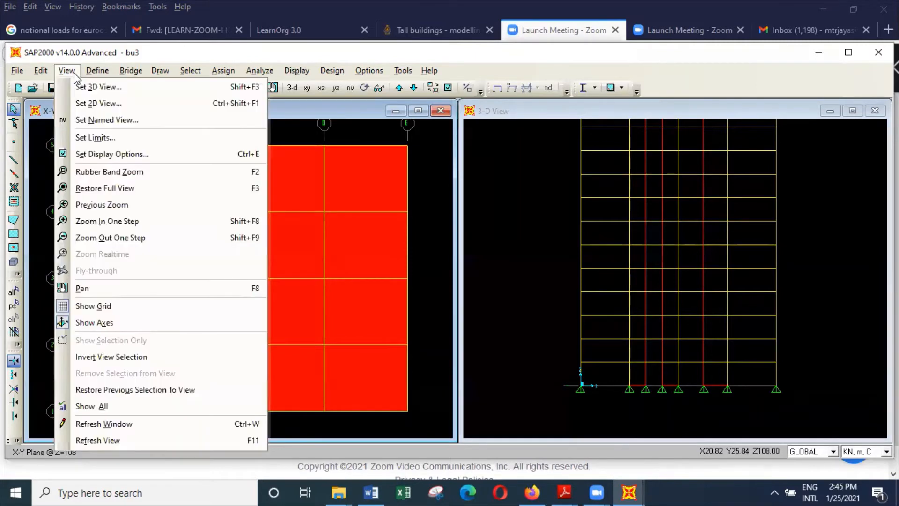
pyautogui.click(103, 98)
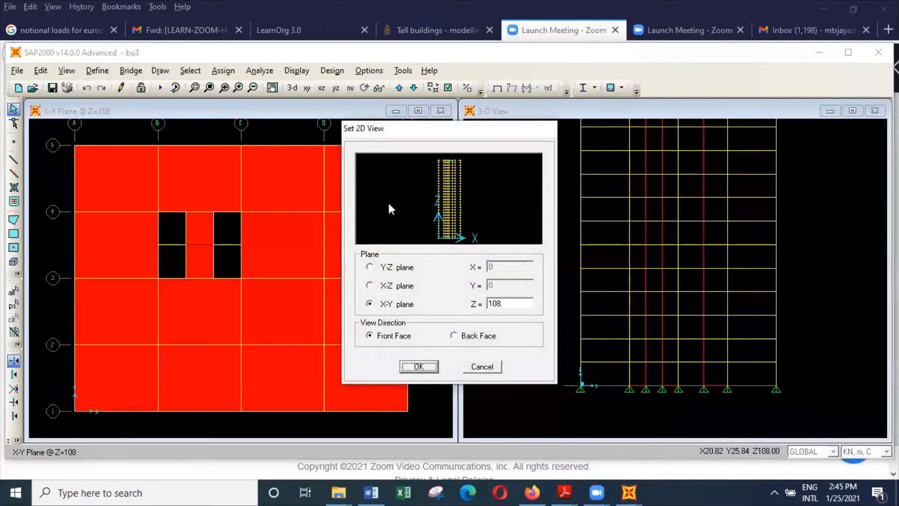
pyautogui.click(492, 370)
# Save the current model and save a copy of it in the buildings folder as bu3a.
pyautogui.click(18, 71)
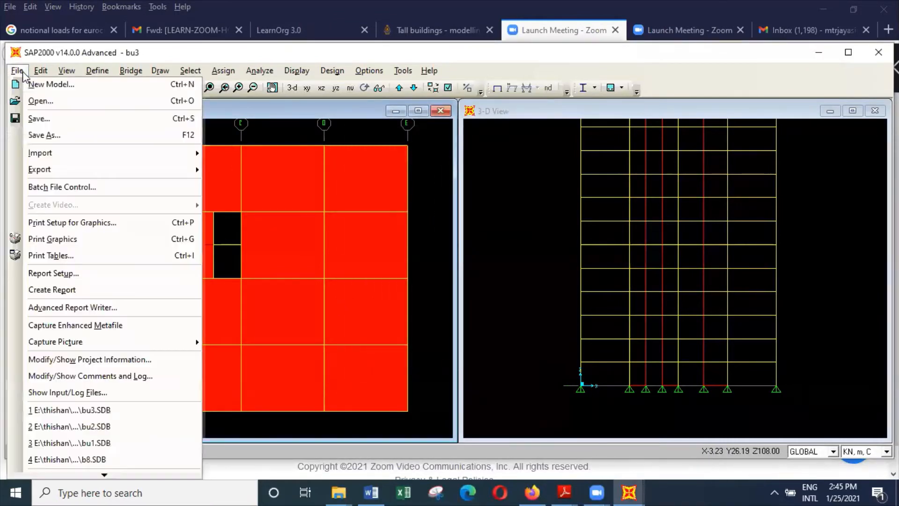
pyautogui.click(32, 118)
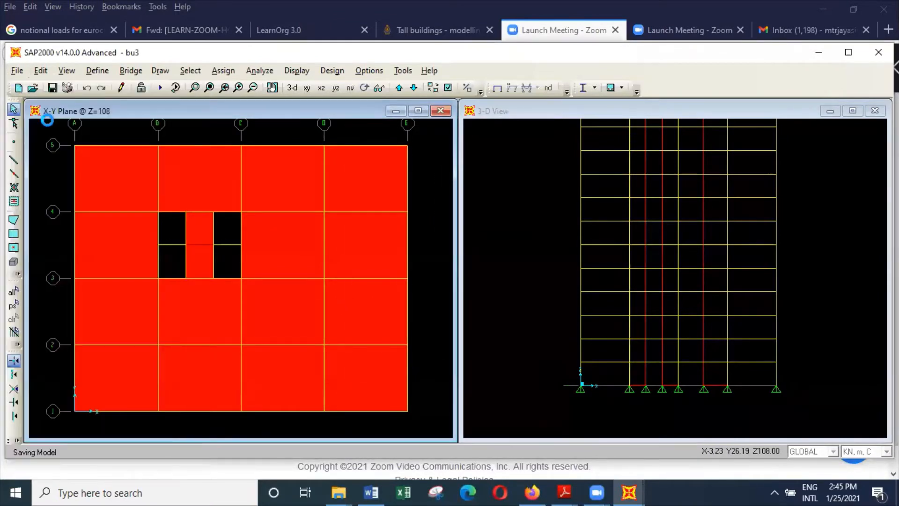
pyautogui.click(18, 72)
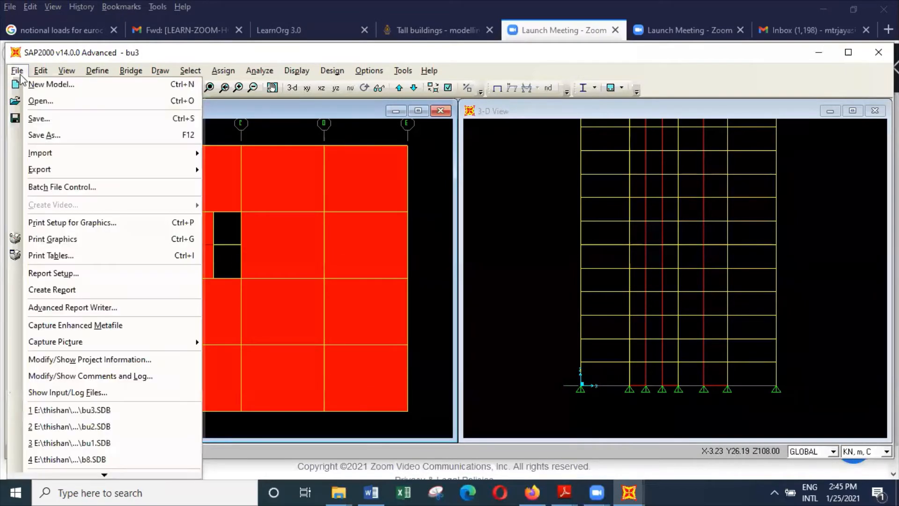
pyautogui.click(51, 135)
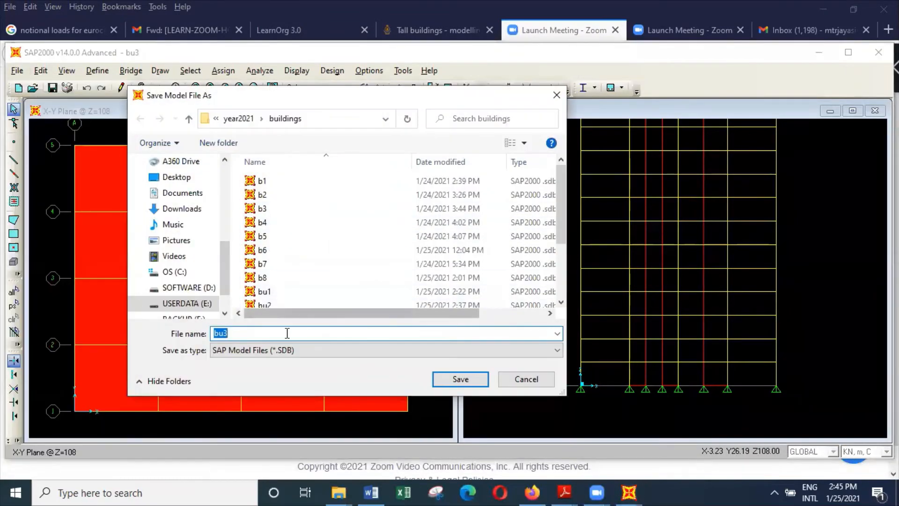
pyautogui.click(286, 333)
pyautogui.write('a')
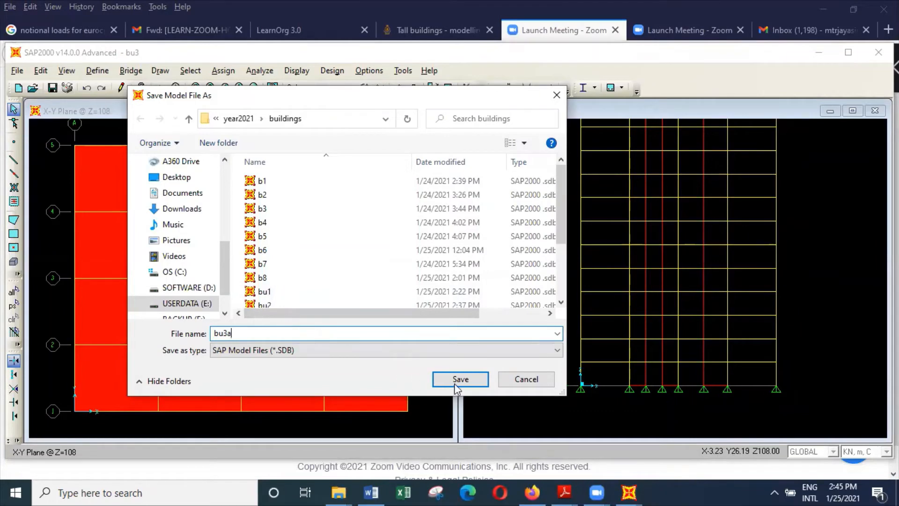
pyautogui.click(462, 379)
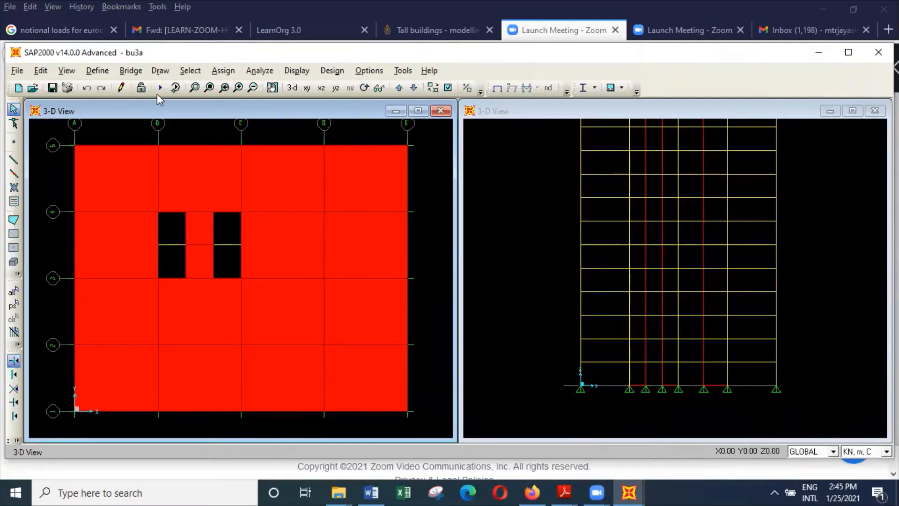
# Set the elevation window to the X-Z plane at Y = 15, through the middle of the core.
pyautogui.click(518, 193)
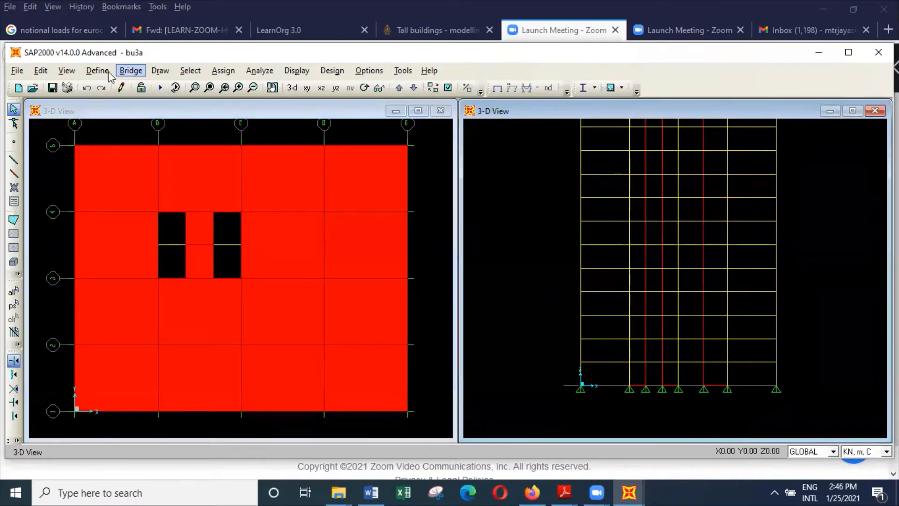
pyautogui.click(67, 70)
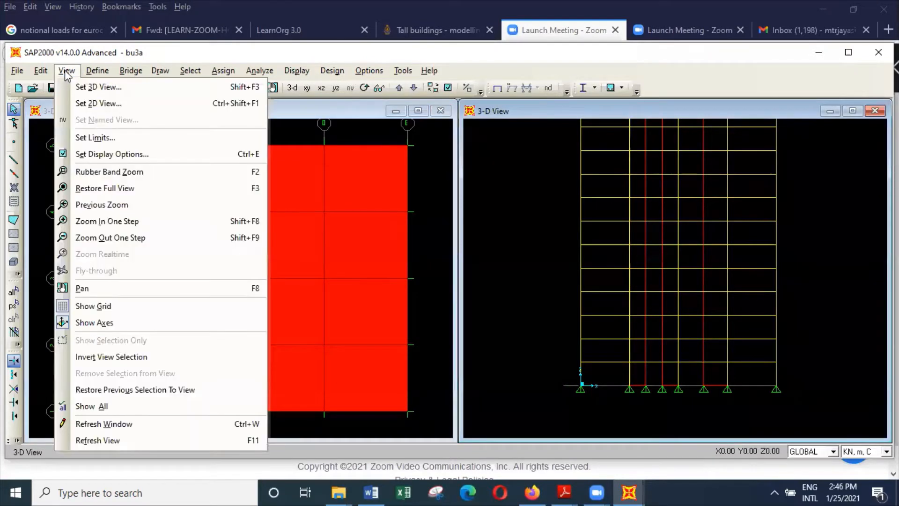
pyautogui.click(102, 104)
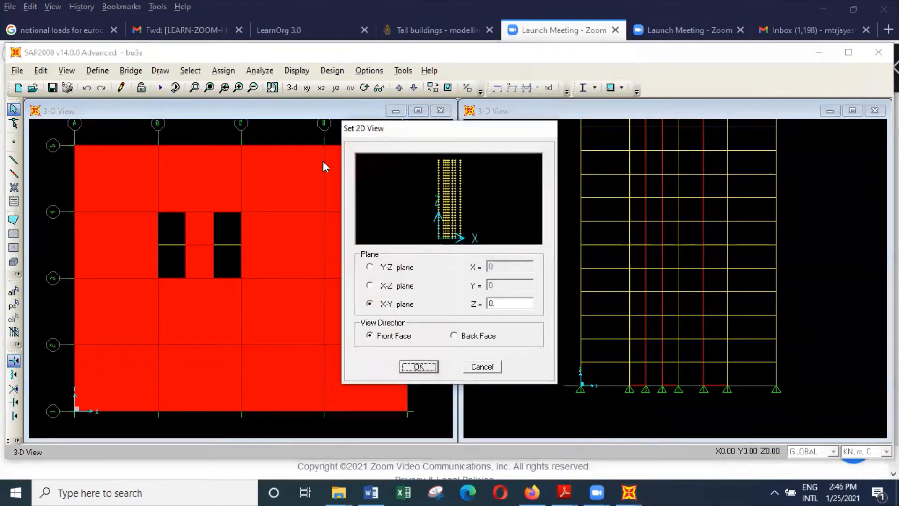
pyautogui.click(401, 290)
pyautogui.click(440, 190)
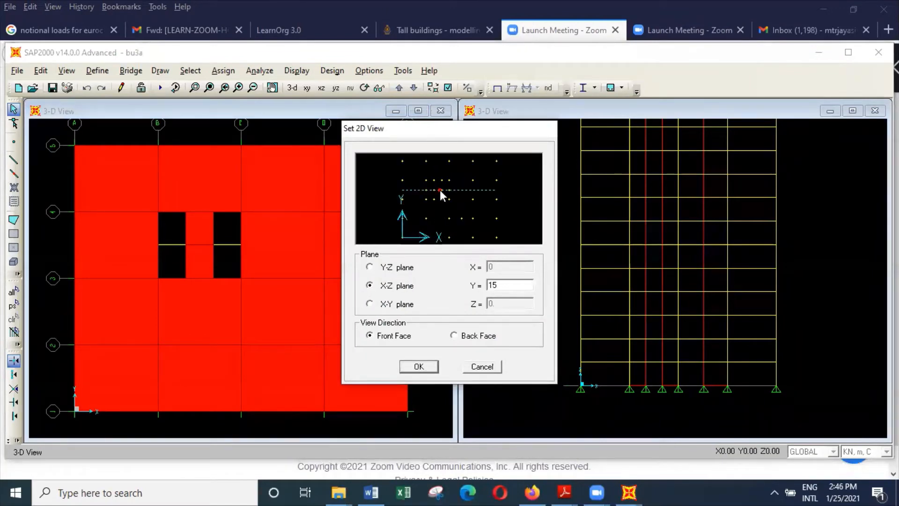
pyautogui.click(430, 366)
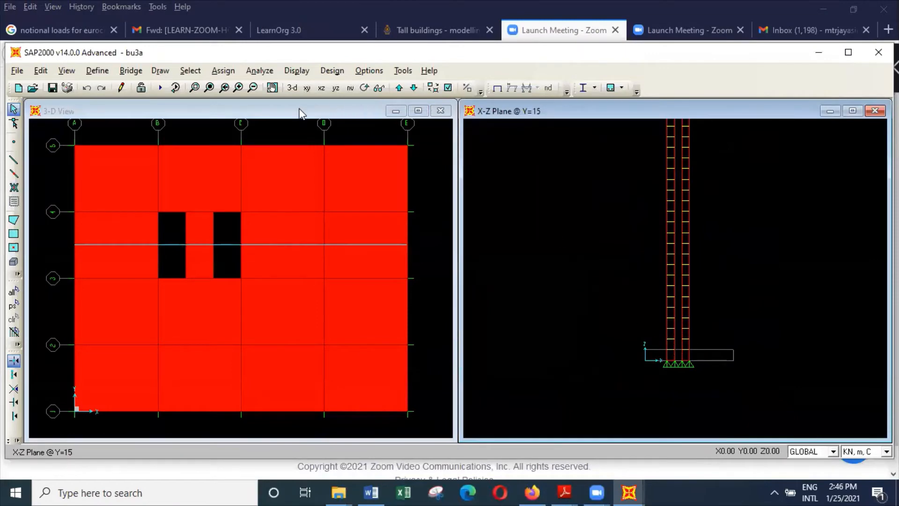
# Draw a beam1200300 straight frame at first-floor level, Z = 3.6, across the 2.5 m gap between the two core walls.
pyautogui.click(195, 88)
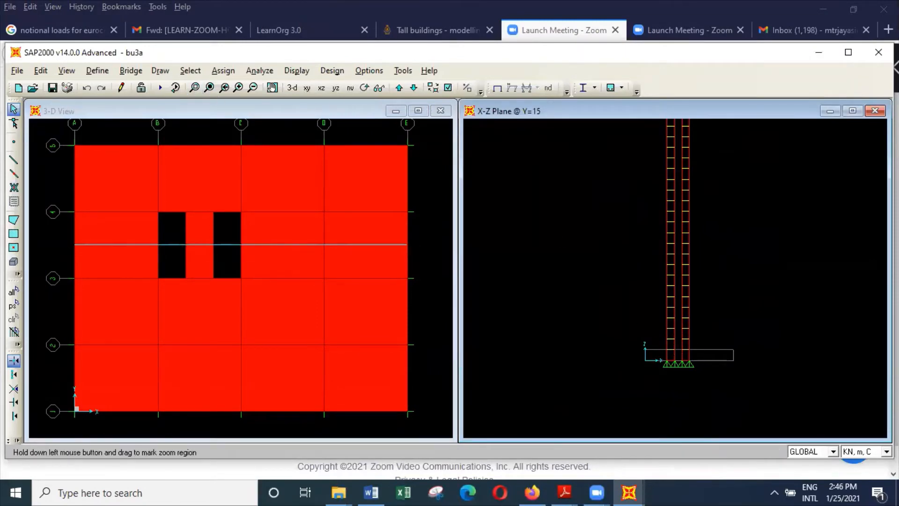
pyautogui.moveTo(644, 318); pyautogui.dragTo(718, 370)
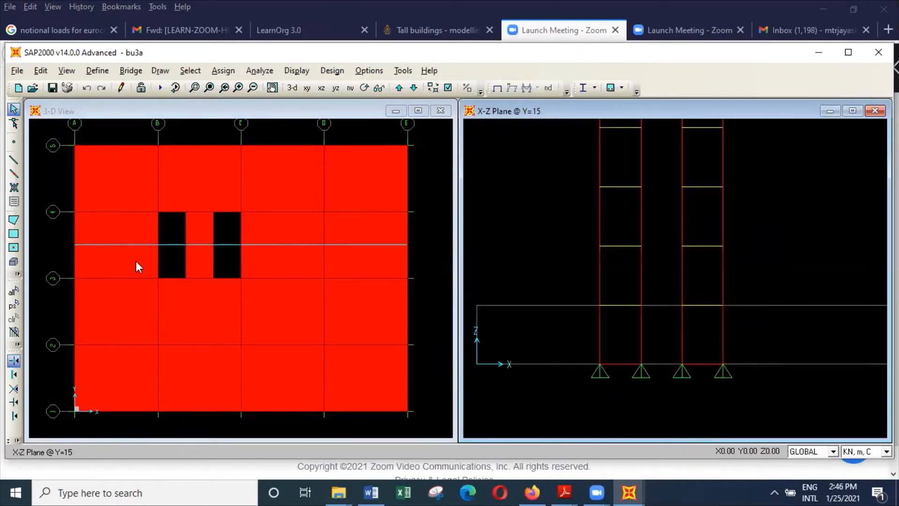
pyautogui.click(13, 160)
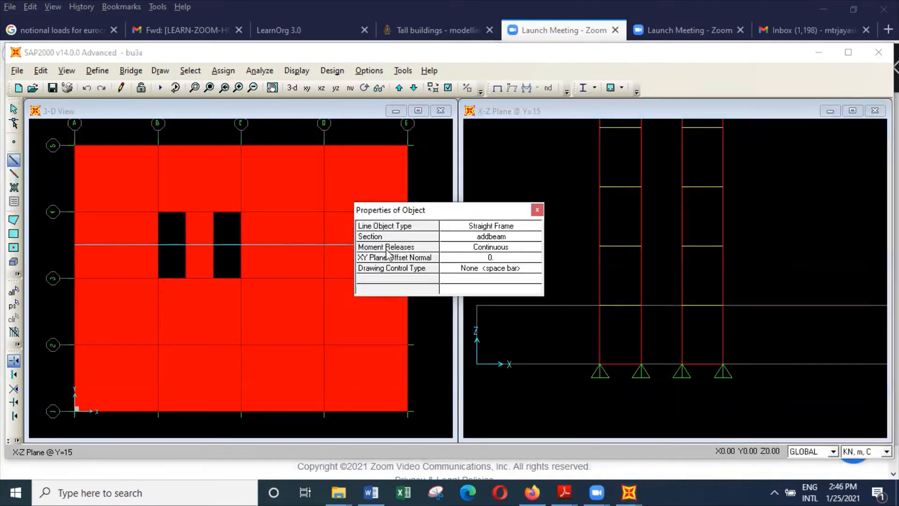
pyautogui.click(533, 239)
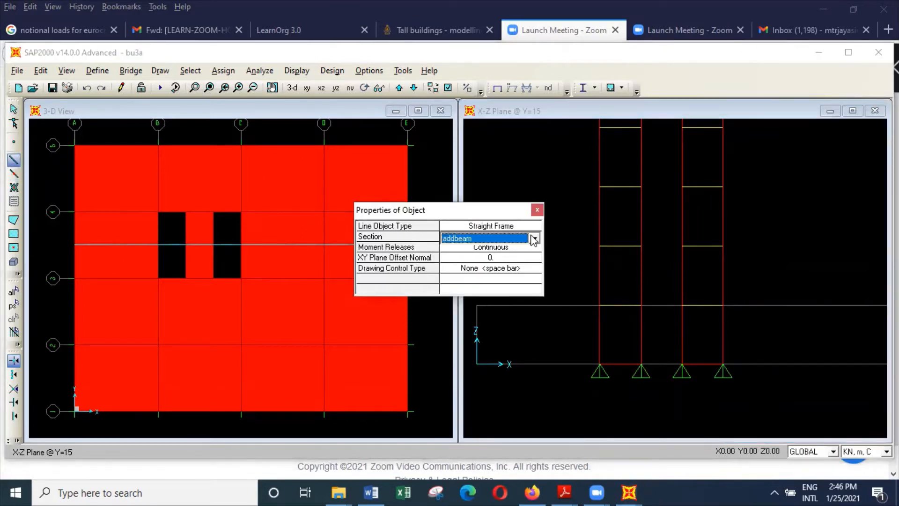
pyautogui.click(534, 238)
pyautogui.click(511, 266)
pyautogui.click(642, 306)
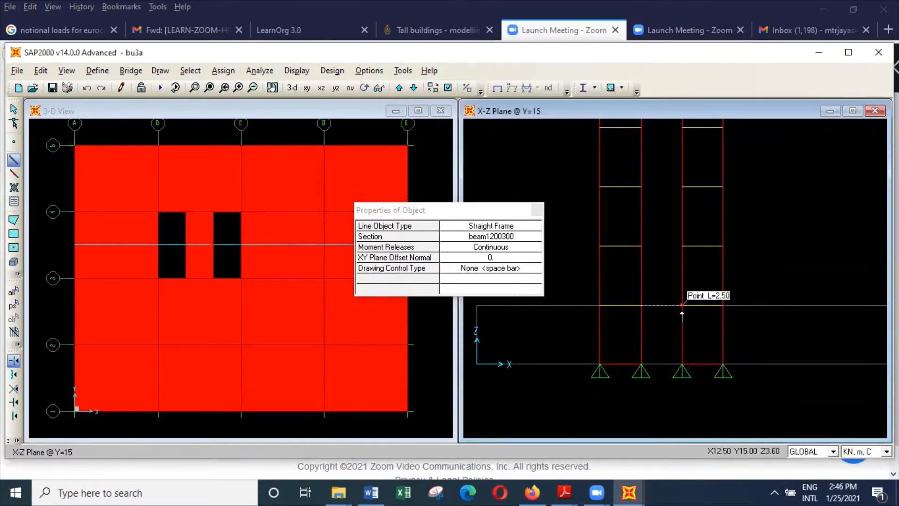
pyautogui.click(681, 305)
pyautogui.press('Escape')
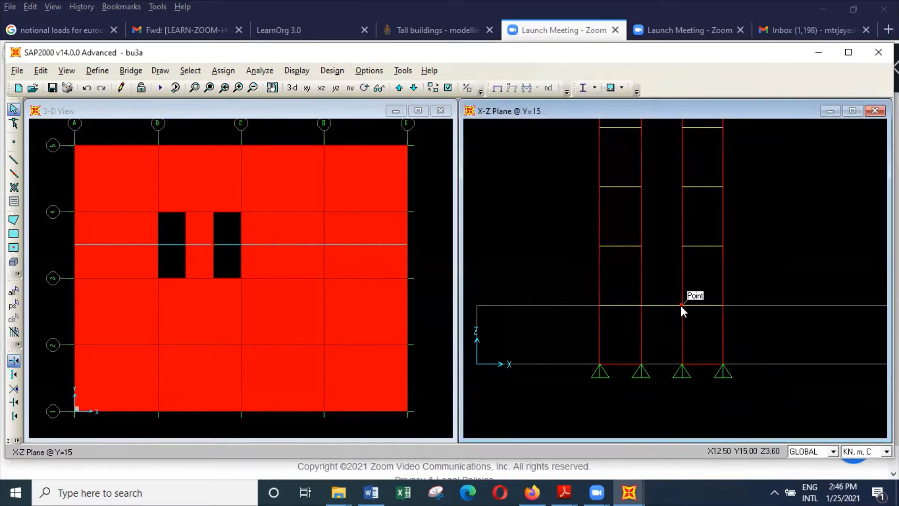
# Replicate the new connecting beam linearly up the core with dz 3.6 and 29 copies, and show the full elevation.
pyautogui.click(669, 305)
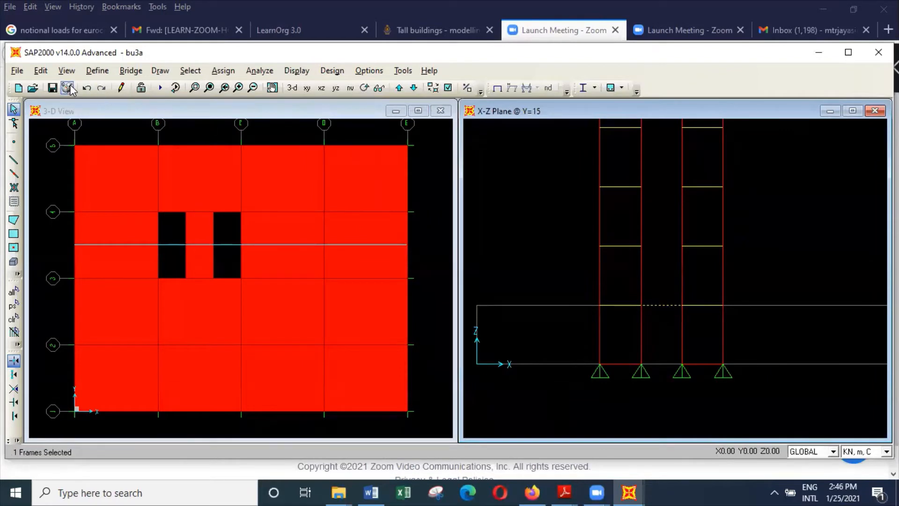
pyautogui.click(41, 71)
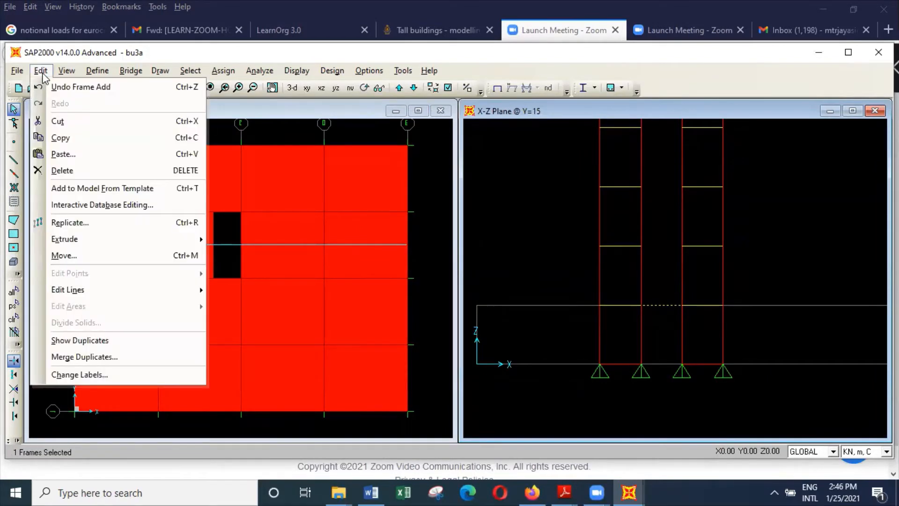
pyautogui.click(77, 222)
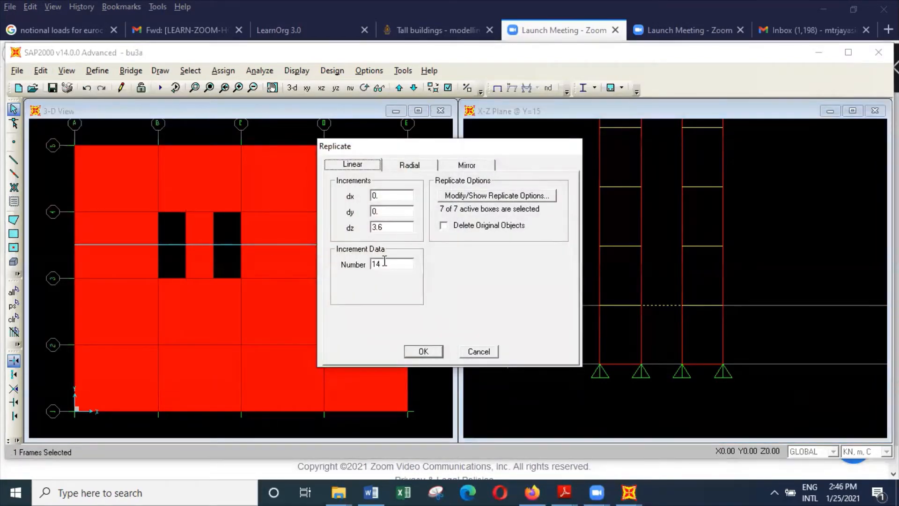
pyautogui.doubleClick(383, 263)
pyautogui.write('29')
pyautogui.click(436, 351)
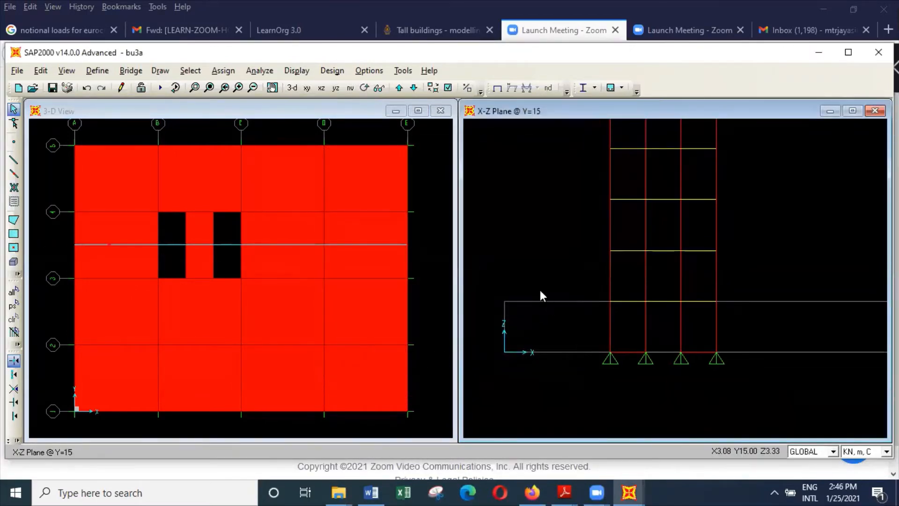
pyautogui.click(210, 88)
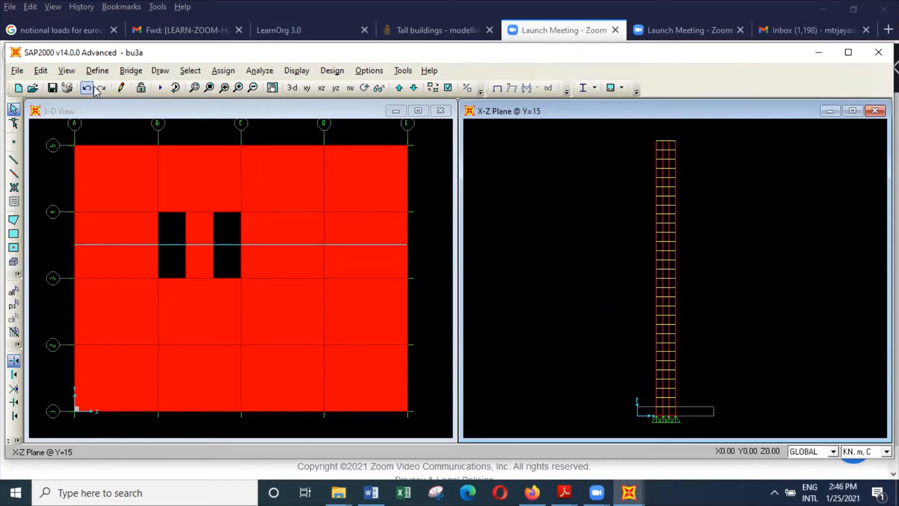
# Run the analysis of the bu3a model for all listed load cases, including the modal case.
pyautogui.click(259, 71)
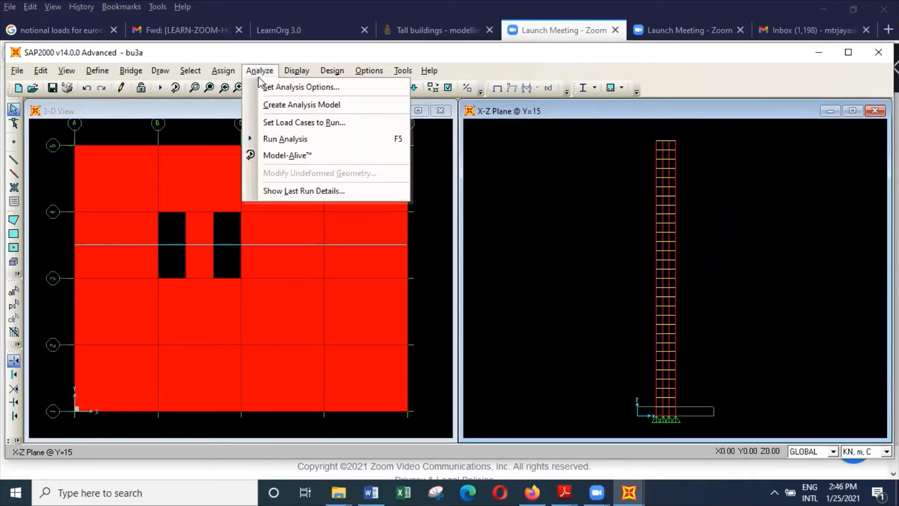
pyautogui.click(294, 137)
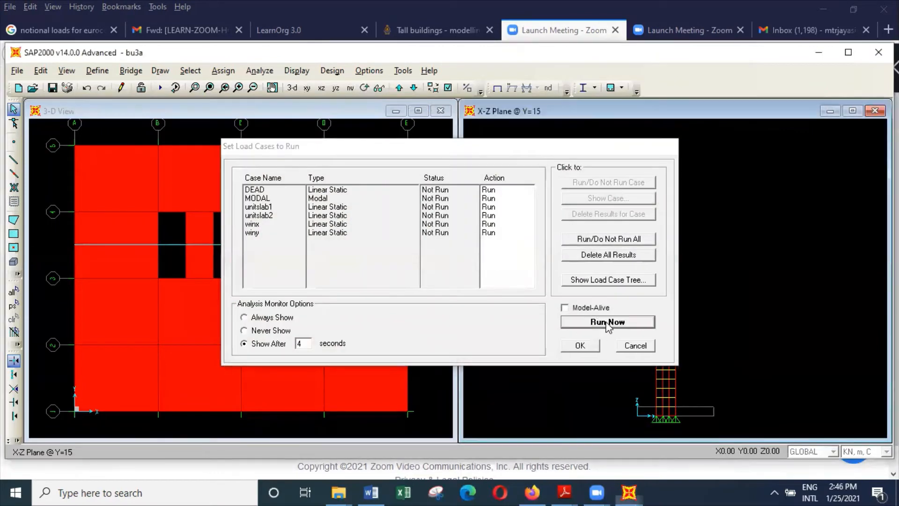
pyautogui.click(607, 322)
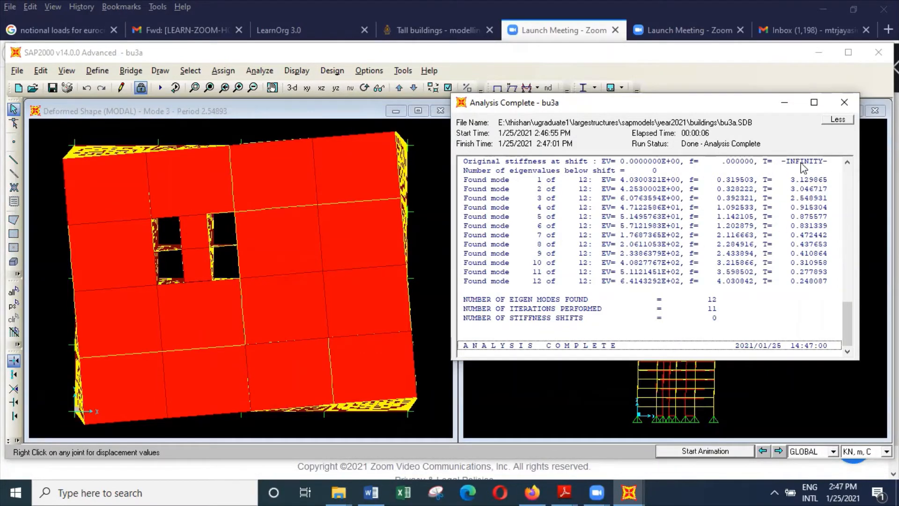
# Step the elevation window back to vibration mode 1, and return that window to the undeformed shape.
pyautogui.click(761, 452)
pyautogui.click(762, 451)
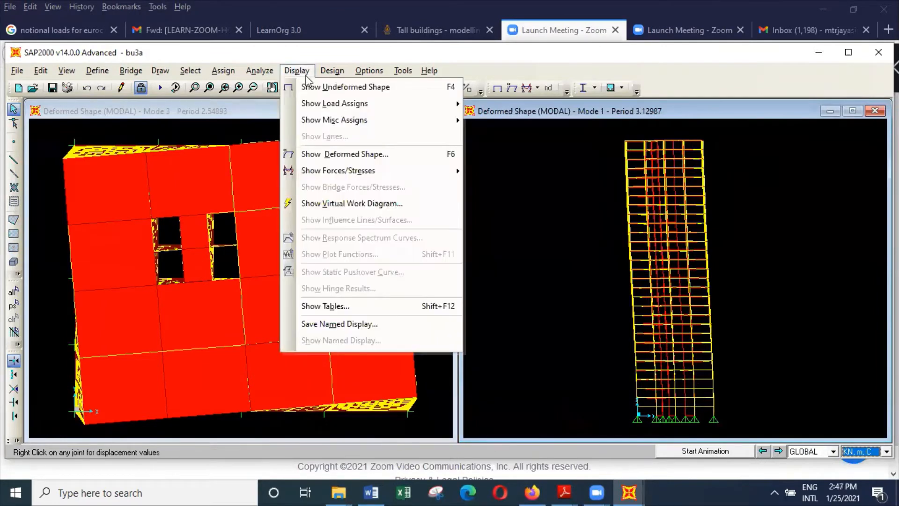
pyautogui.click(323, 87)
# Animate the plan view's deformed shape through modes 1, 2 and 3, examining how the building sways and twists.
pyautogui.click(286, 113)
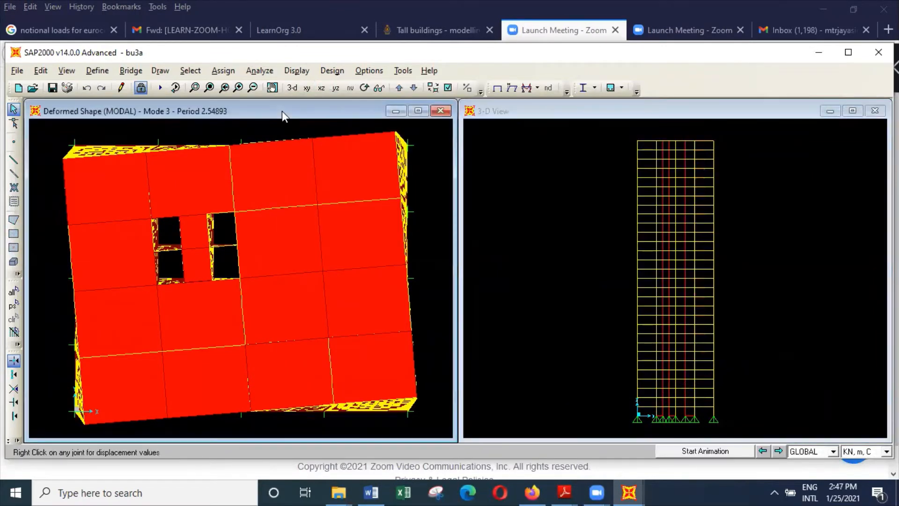
pyautogui.click(779, 451)
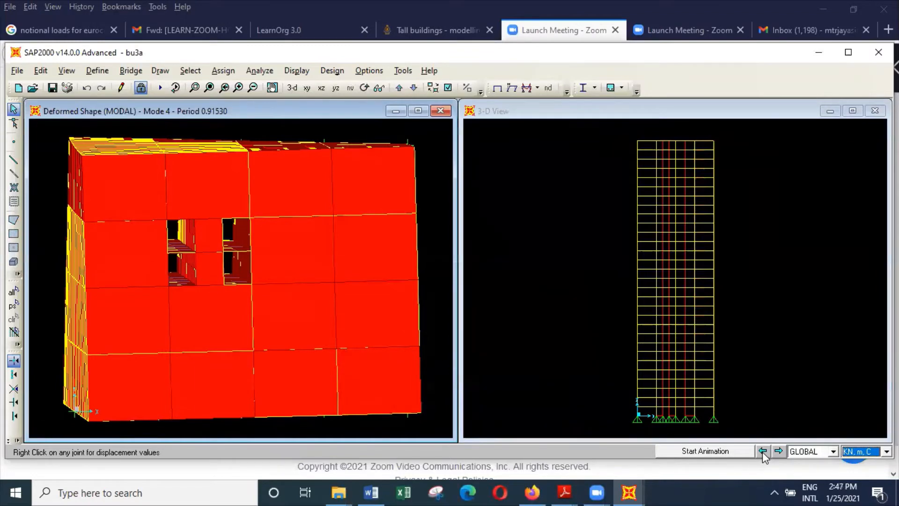
pyautogui.click(763, 451)
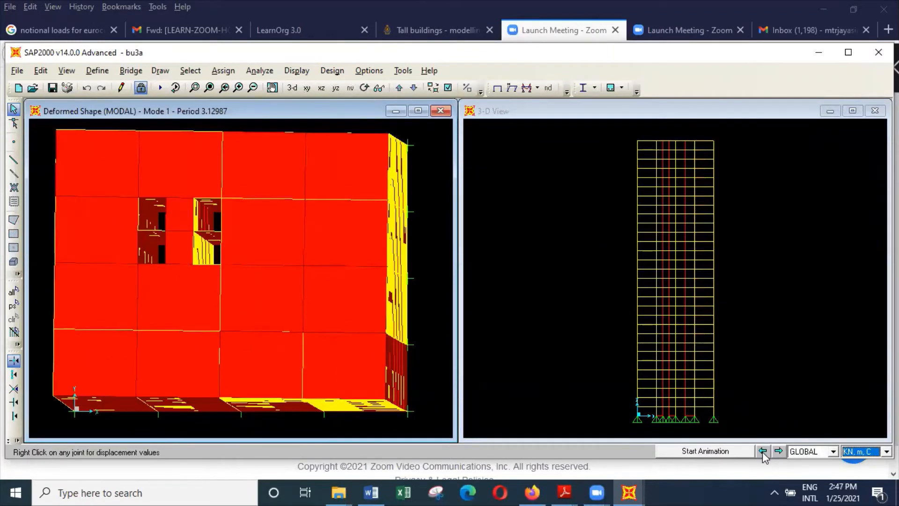
pyautogui.click(735, 450)
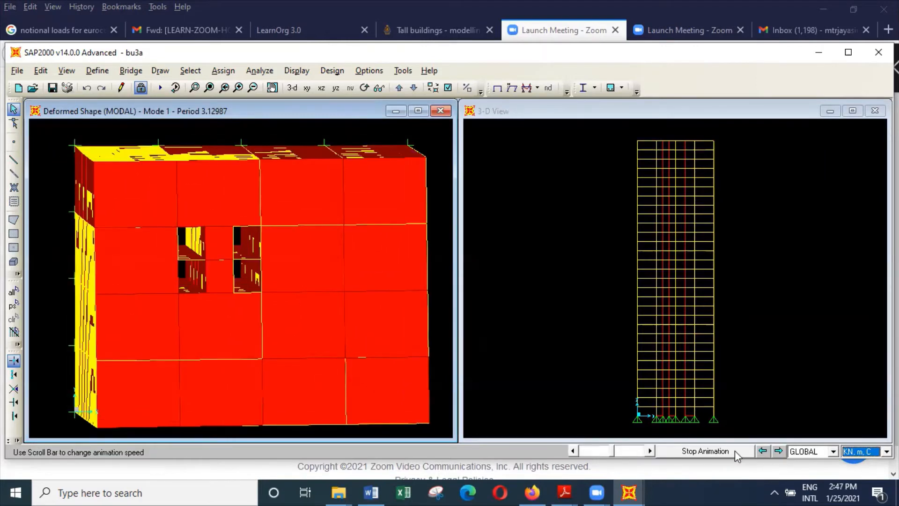
pyautogui.click(778, 450)
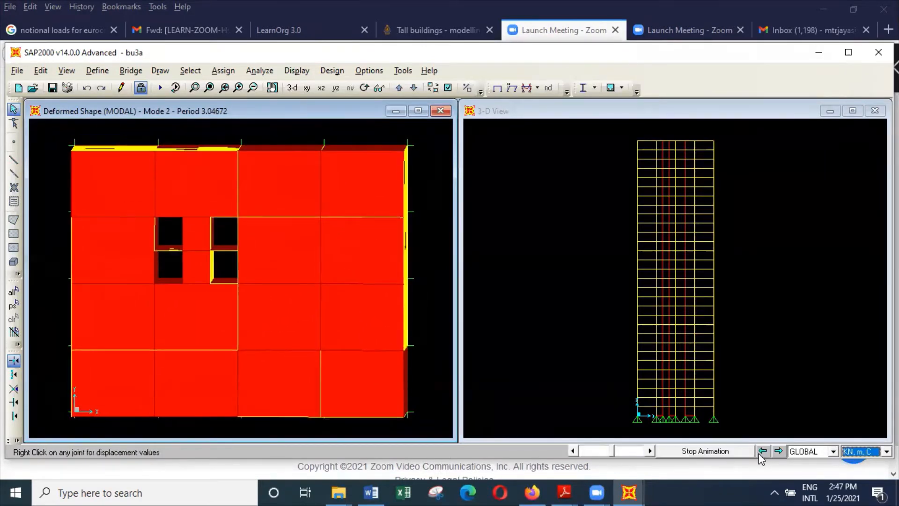
pyautogui.click(779, 451)
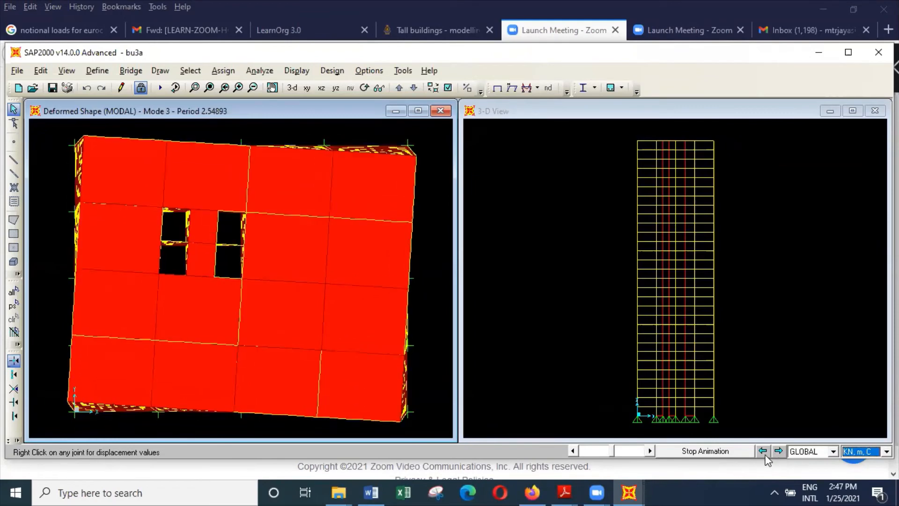
pyautogui.click(705, 451)
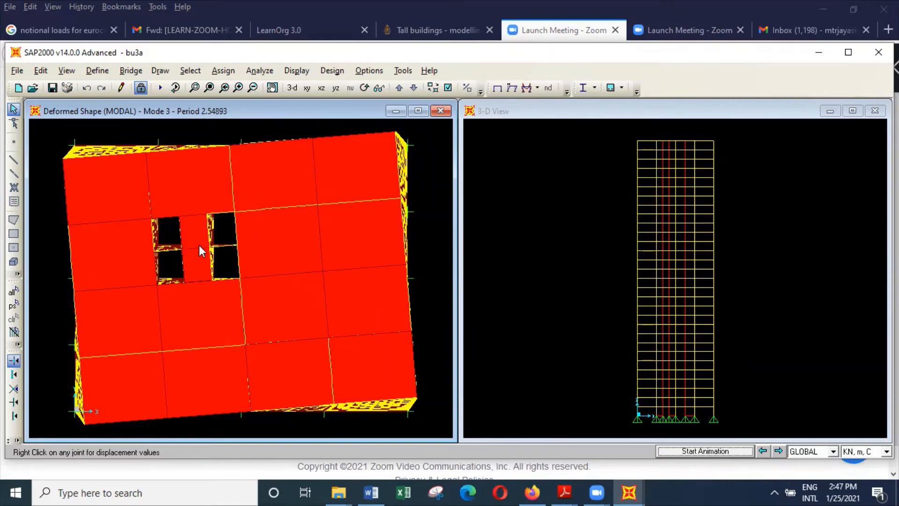
pyautogui.moveTo(211, 244)
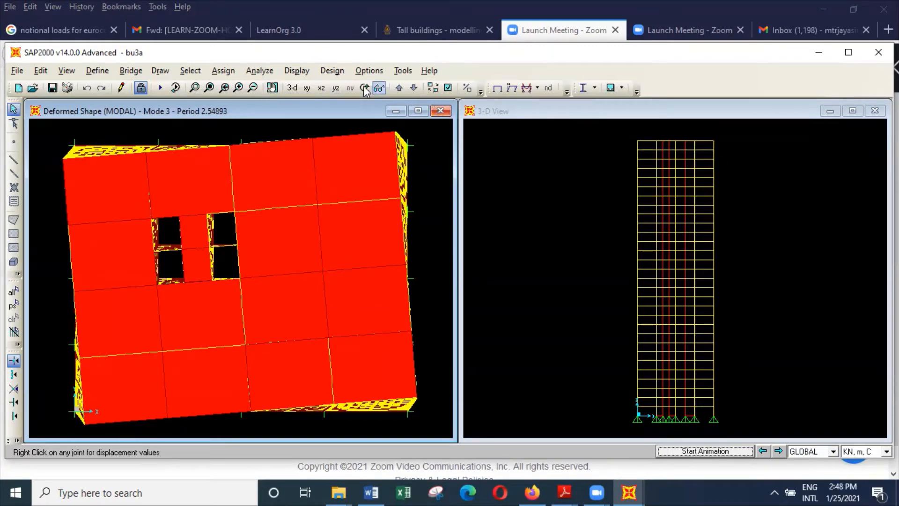
# Reopen bu3a from the buildings folder without saving the current changes, and unlock the model by deleting its analysis results.
pyautogui.click(18, 70)
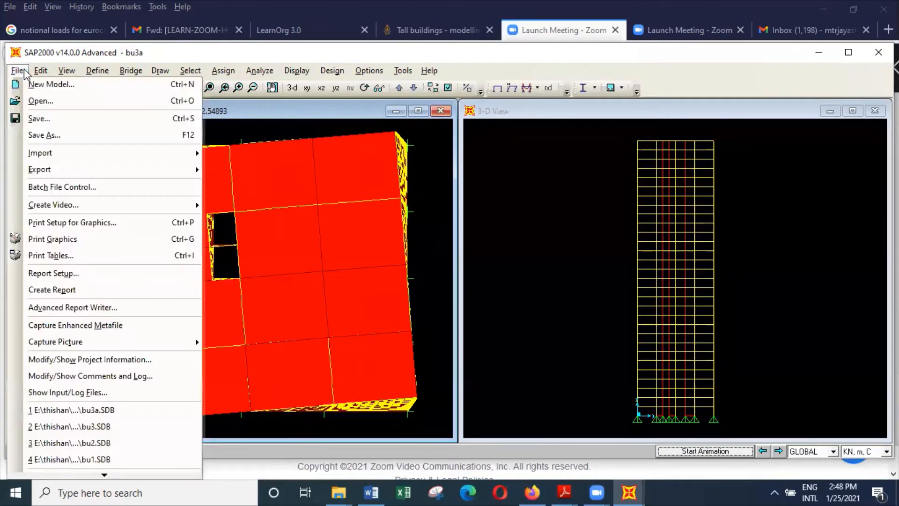
pyautogui.click(49, 105)
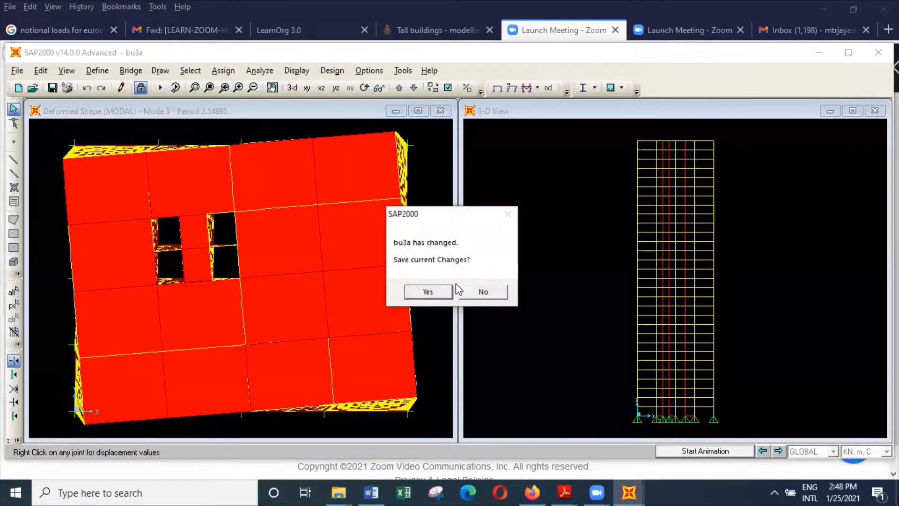
pyautogui.click(502, 294)
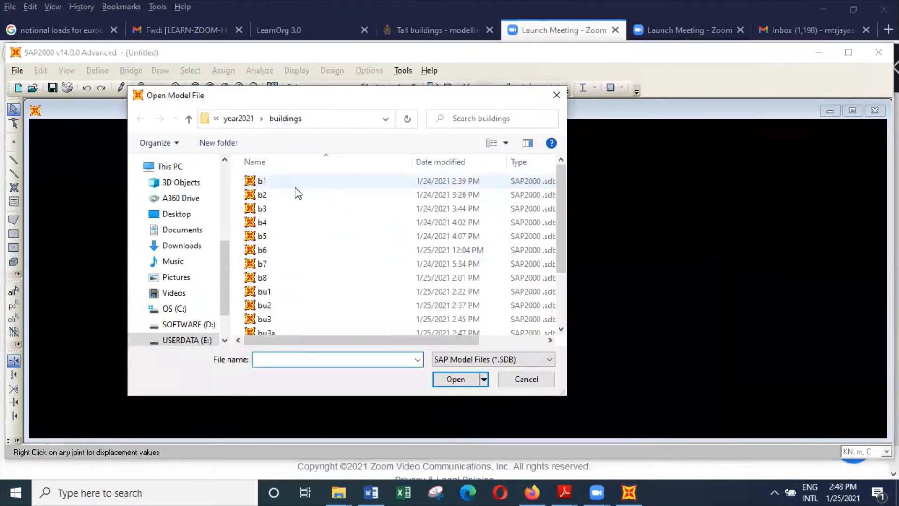
pyautogui.click(298, 329)
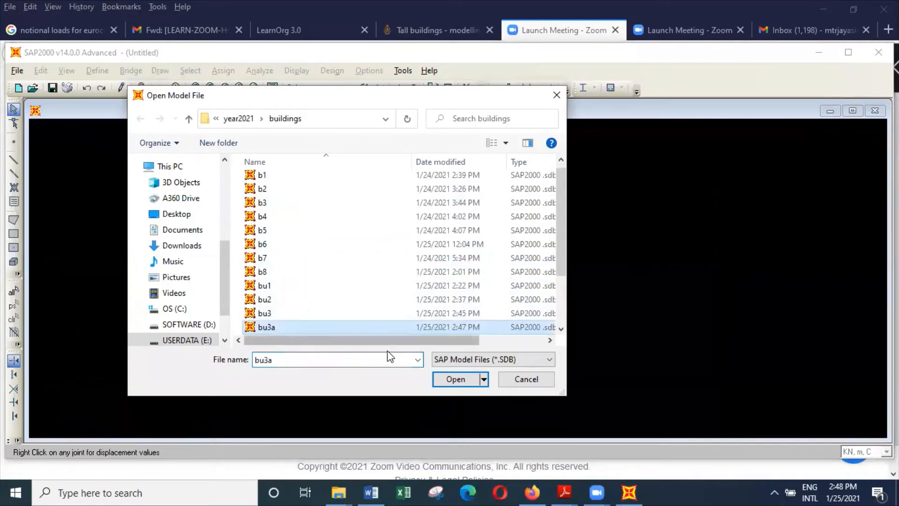
pyautogui.click(459, 377)
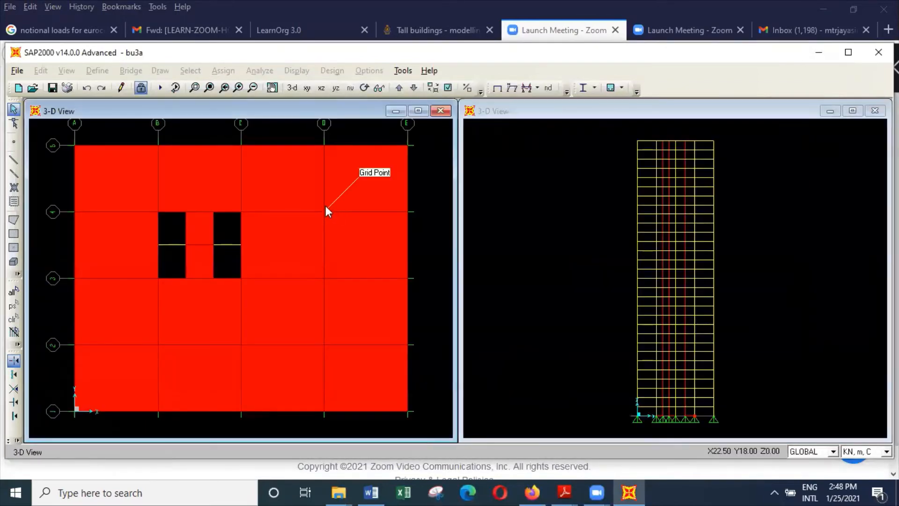
pyautogui.click(141, 88)
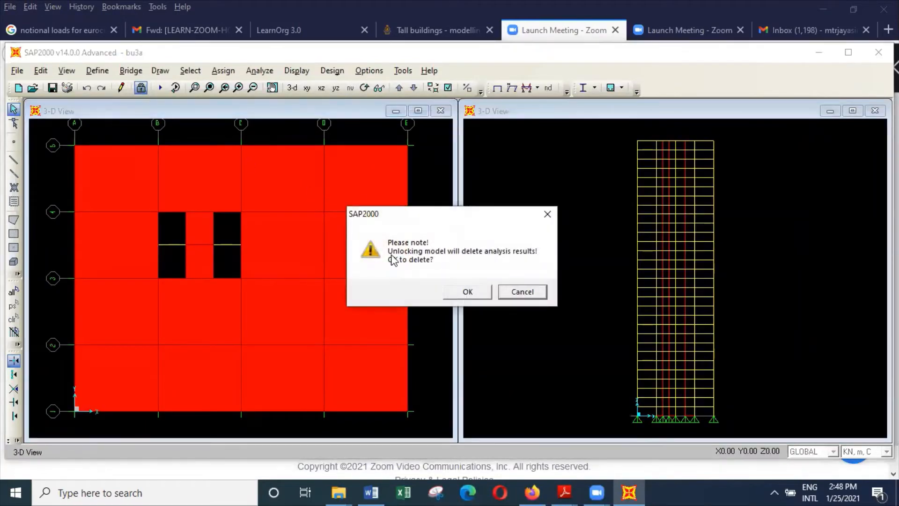
pyautogui.click(468, 290)
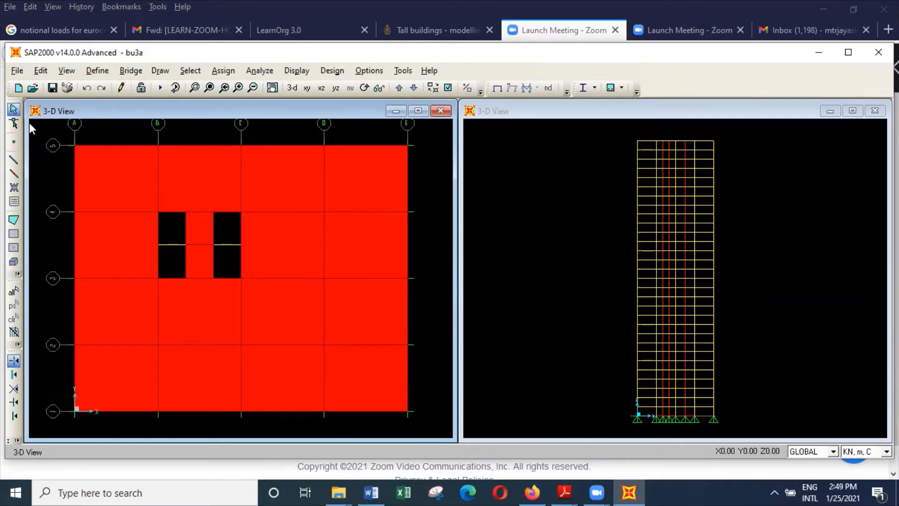
# Save the changes to bu3a and open the bu4 model from the buildings folder.
pyautogui.click(18, 71)
pyautogui.click(45, 101)
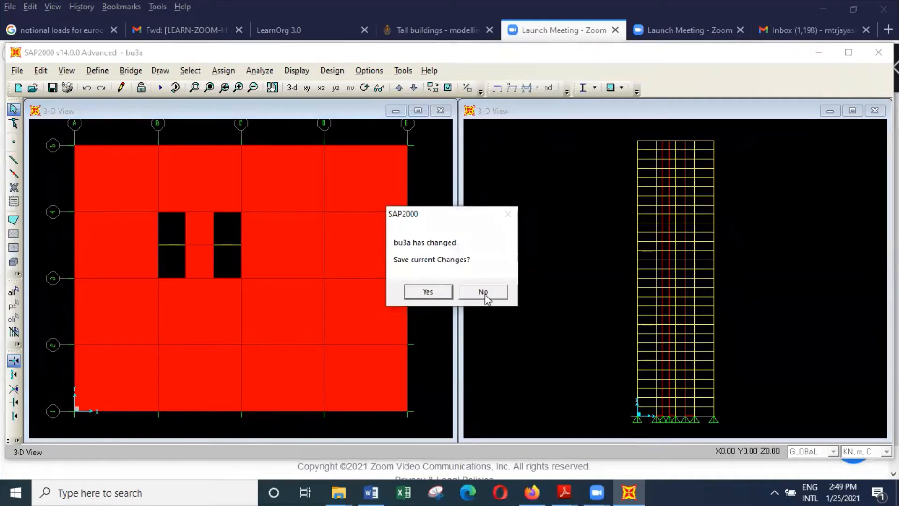
pyautogui.click(448, 293)
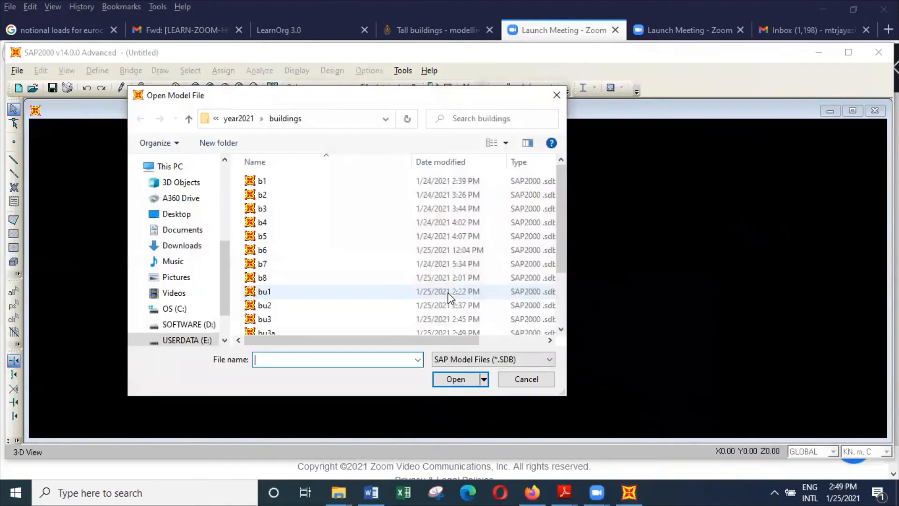
pyautogui.scroll(-2, 426, 285)
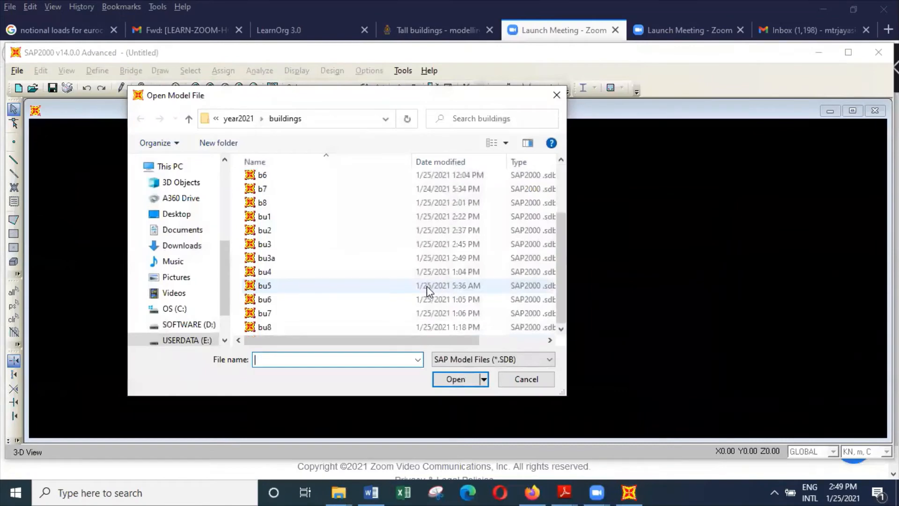
pyautogui.click(300, 272)
pyautogui.click(456, 378)
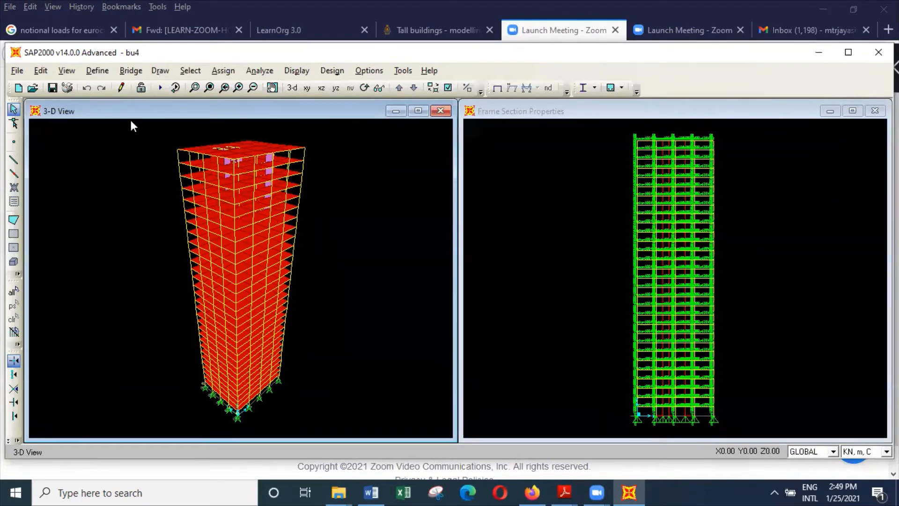
# Open the bu5 model without saving bu4, and view its whole grid plan at Z = 0.
pyautogui.click(18, 71)
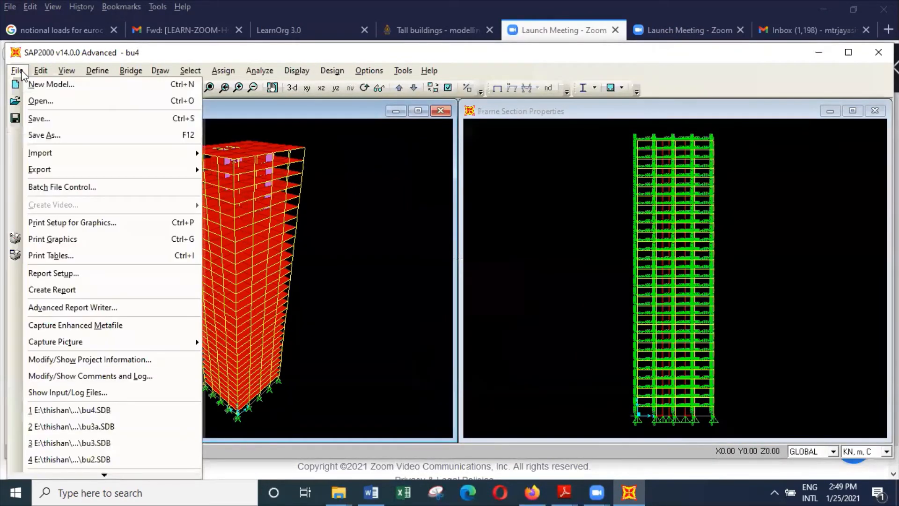
pyautogui.click(50, 101)
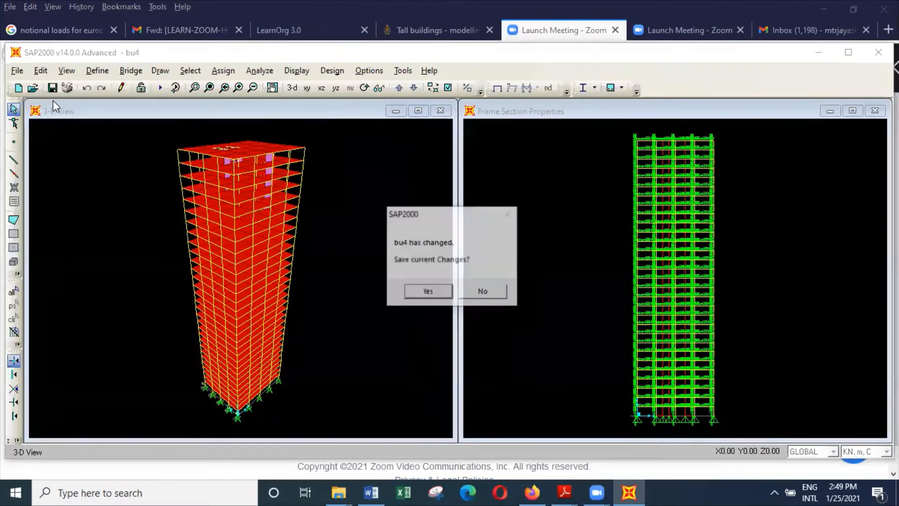
pyautogui.click(483, 291)
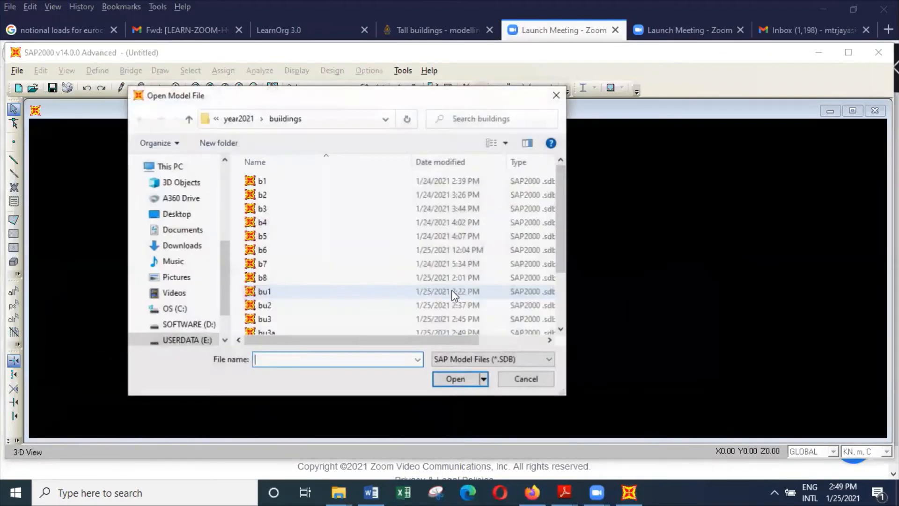
pyautogui.scroll(-2, 341, 305)
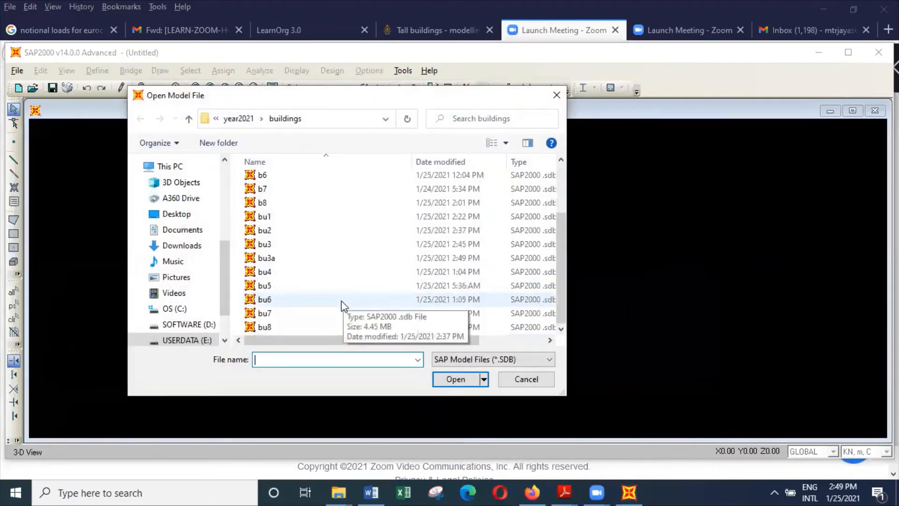
pyautogui.click(321, 287)
pyautogui.click(456, 378)
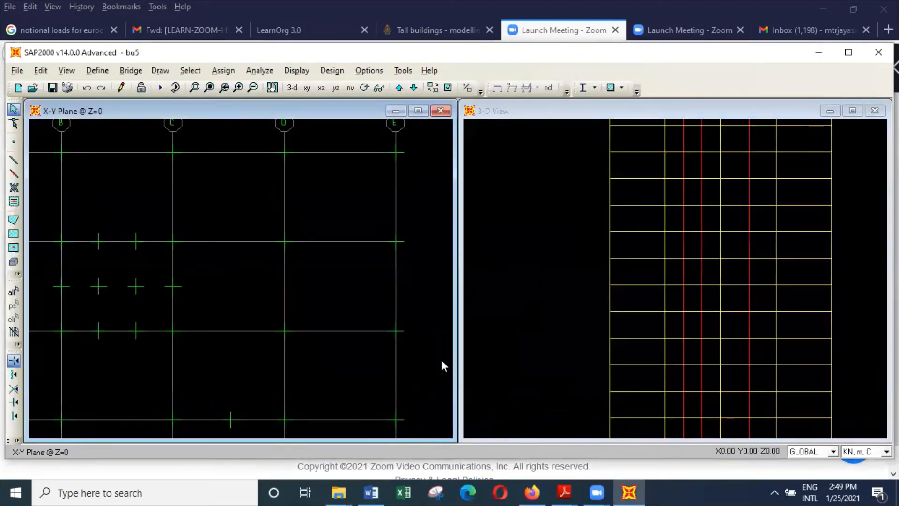
pyautogui.scroll(-4, 417, 314)
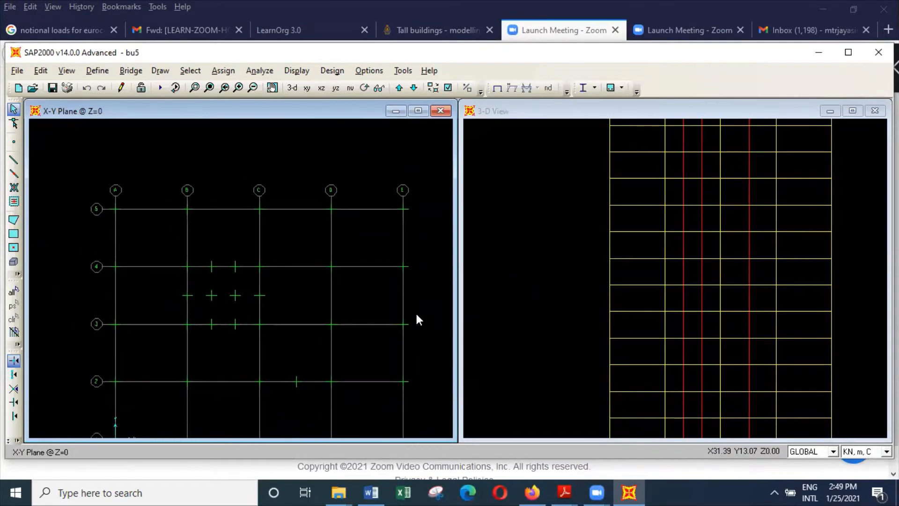
pyautogui.scroll(-3, 416, 315)
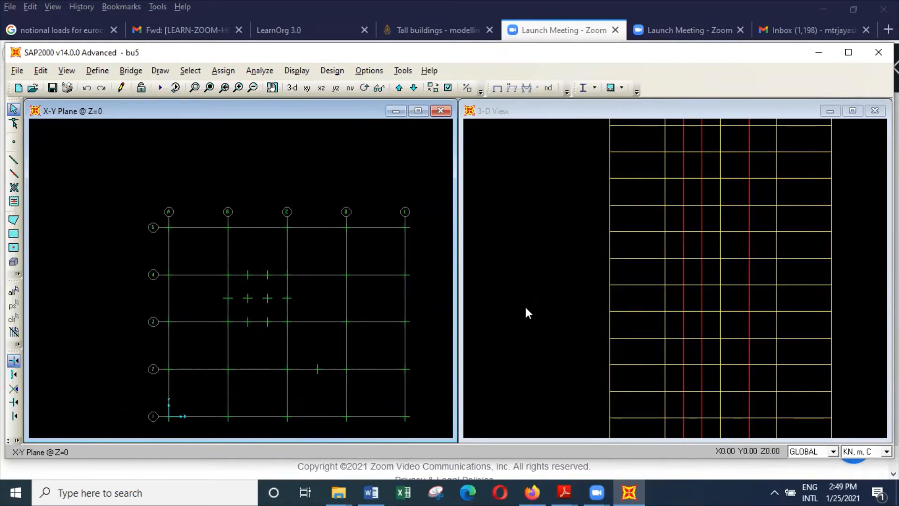
# Open the bu6 model from the buildings folder without saving the changes to bu5.
pyautogui.click(17, 70)
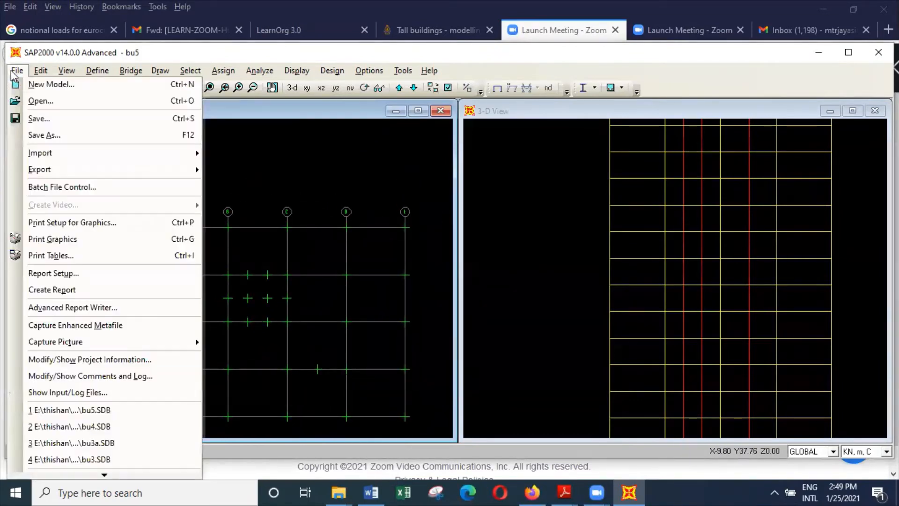
pyautogui.click(47, 101)
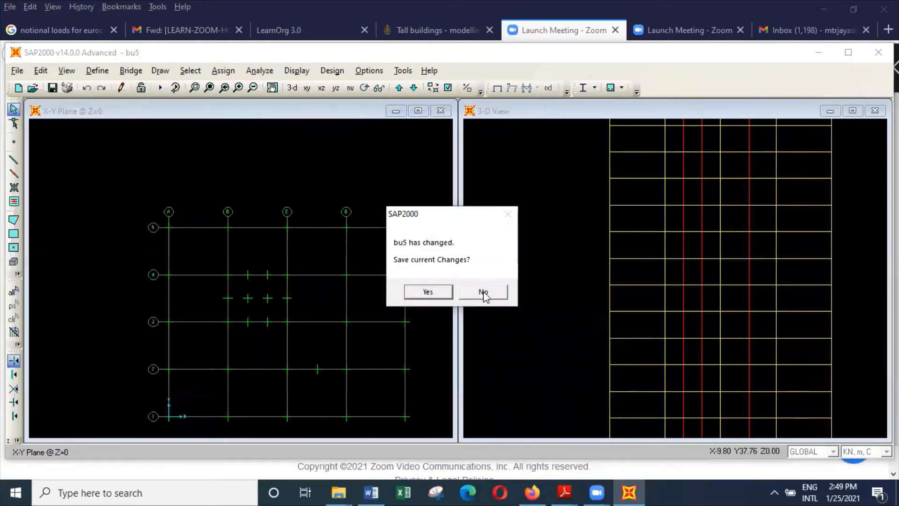
pyautogui.click(483, 292)
pyautogui.scroll(-2, 365, 295)
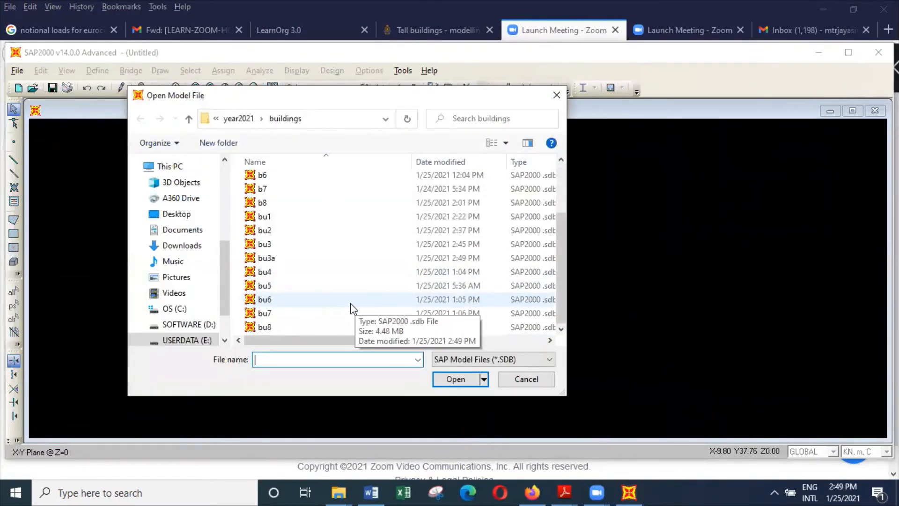
pyautogui.click(326, 302)
pyautogui.click(461, 379)
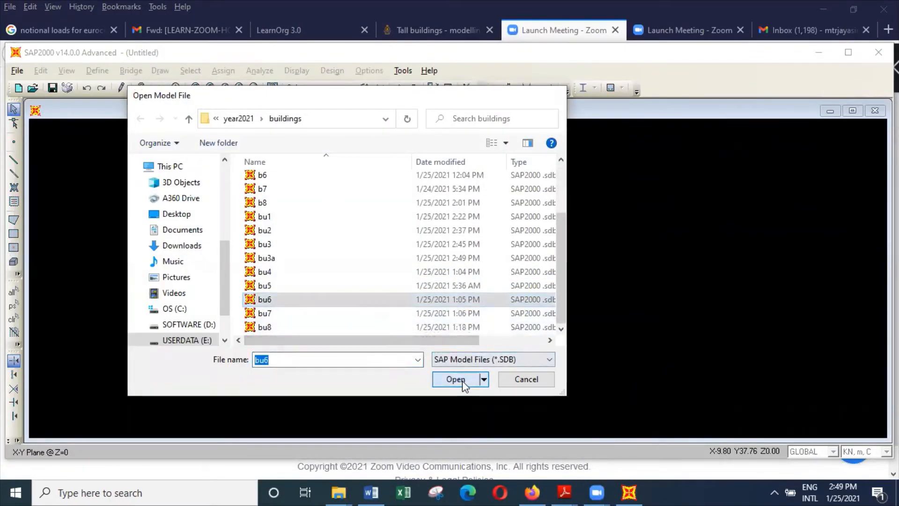
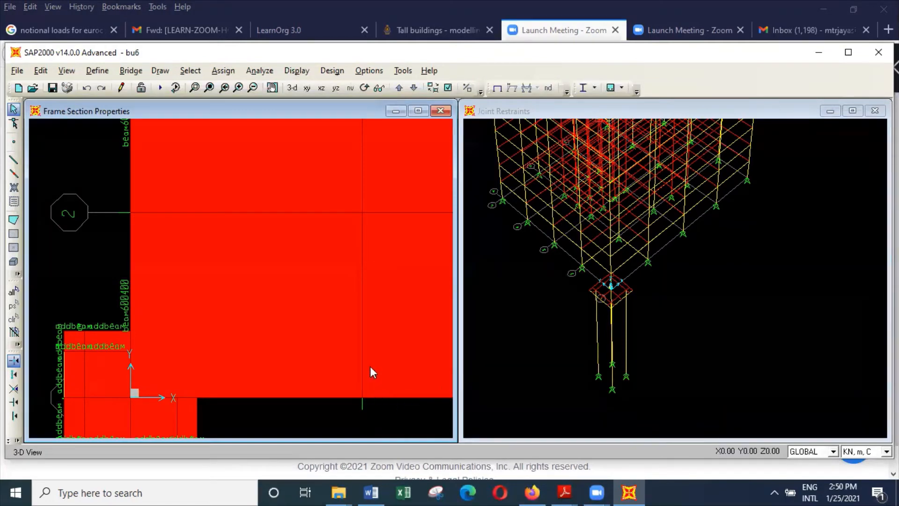
# Show bu6's X-Y plane at Z = 0 and select the two beams on grid lines 2 and B beside the corner pile cap.
pyautogui.click(316, 283)
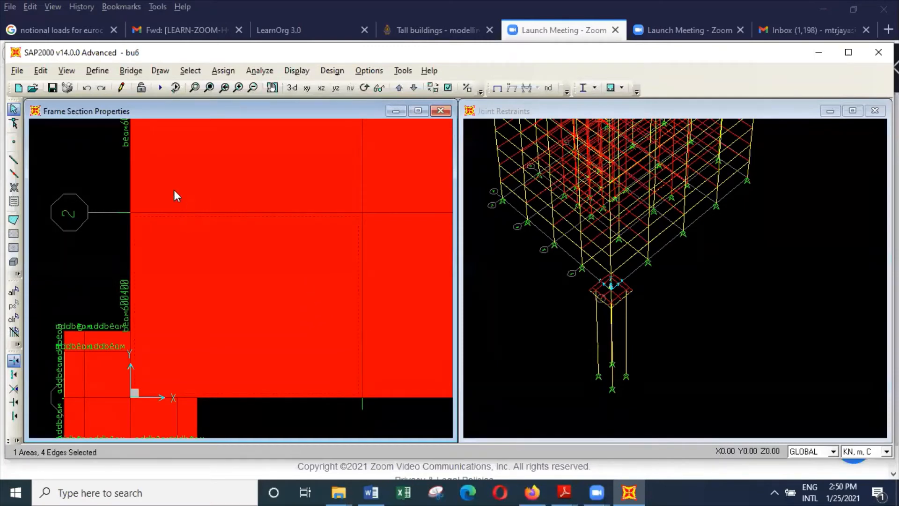
pyautogui.click(66, 71)
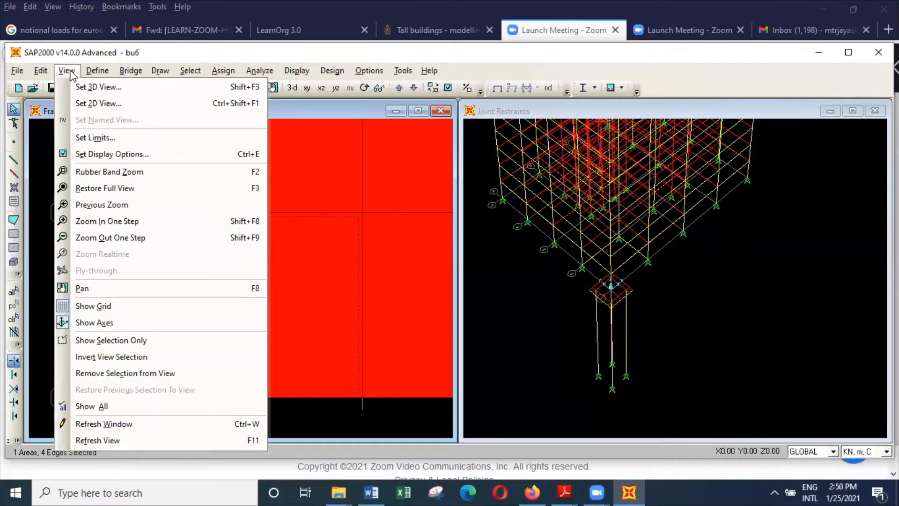
pyautogui.click(100, 101)
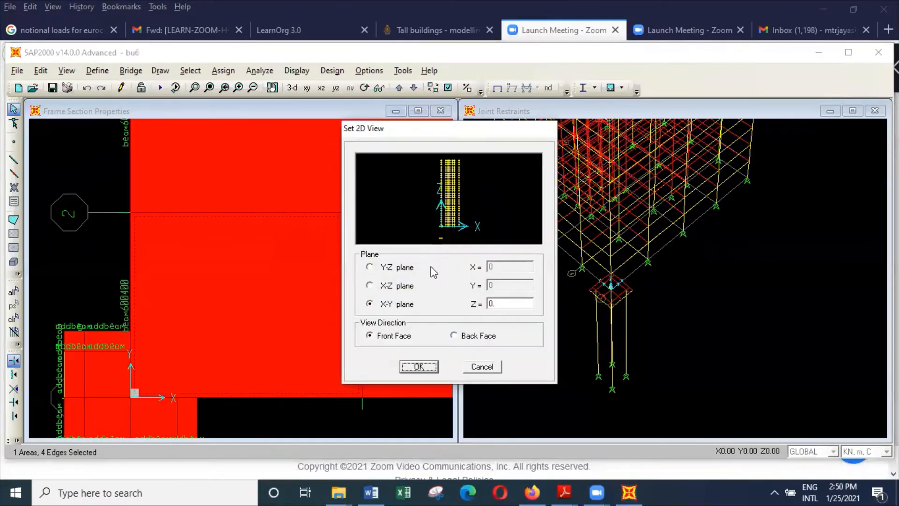
pyautogui.click(432, 370)
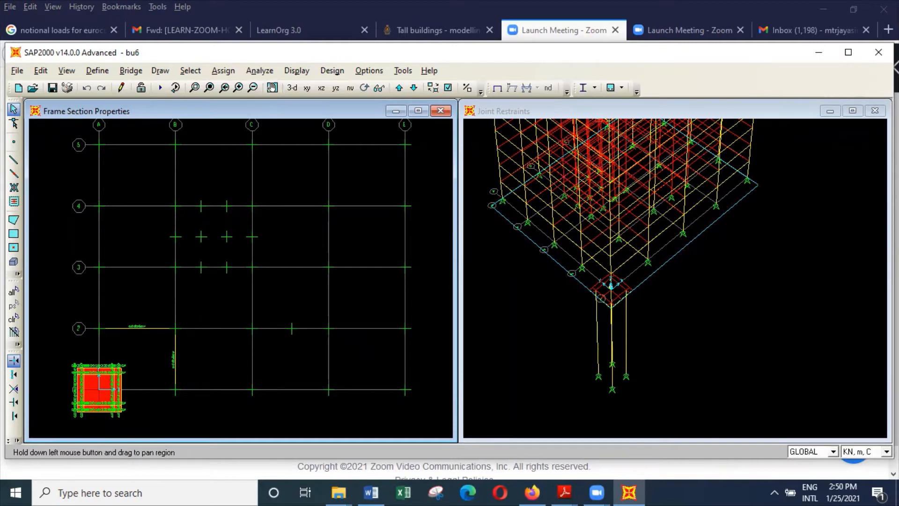
pyautogui.moveTo(146, 388); pyautogui.dragTo(248, 310)
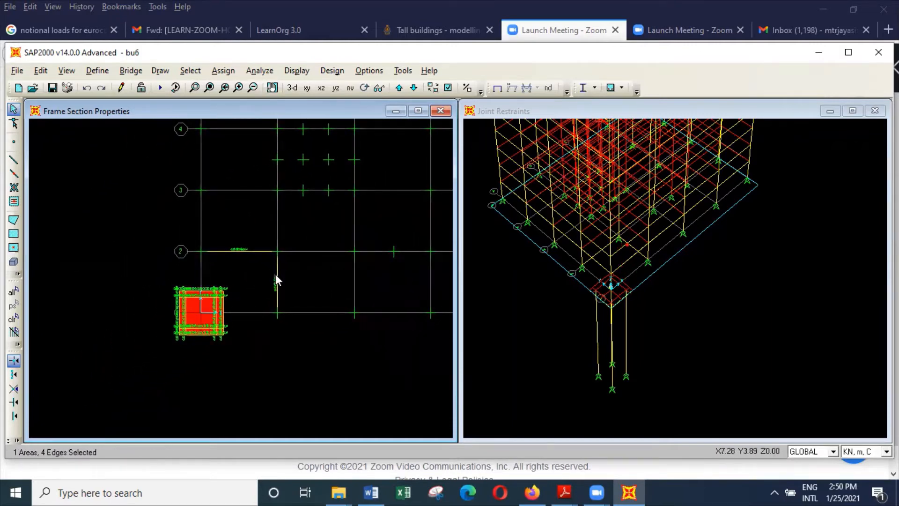
pyautogui.click(219, 252)
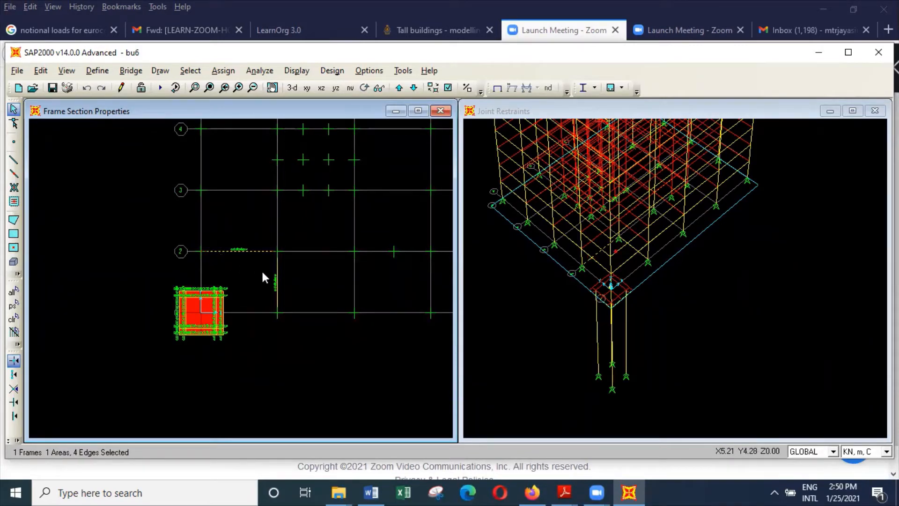
pyautogui.click(277, 286)
# Reopen bu3a from the buildings folder without saving the changes to bu6.
pyautogui.click(19, 71)
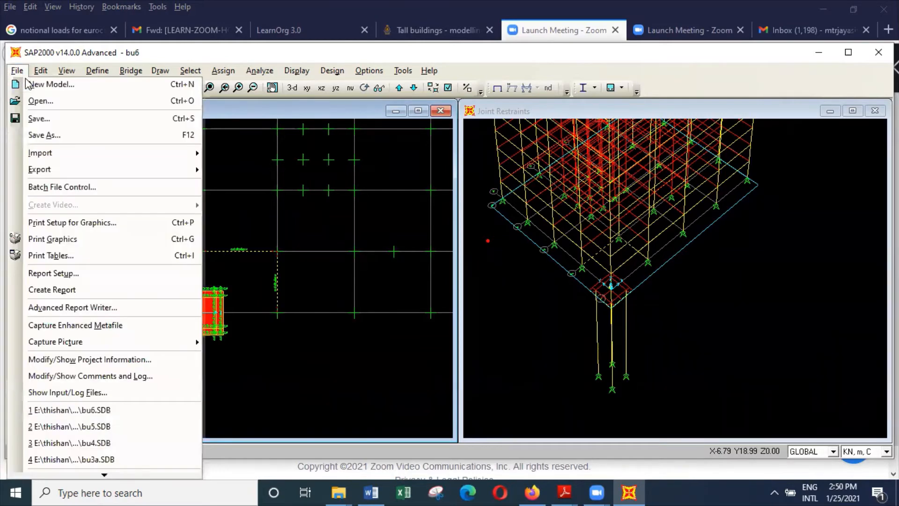
pyautogui.click(37, 100)
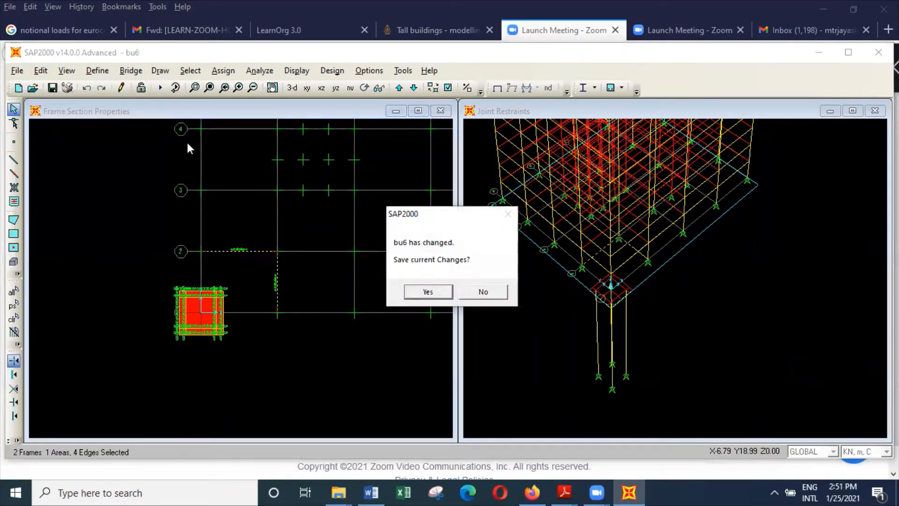
pyautogui.click(490, 291)
pyautogui.scroll(-1, 326, 302)
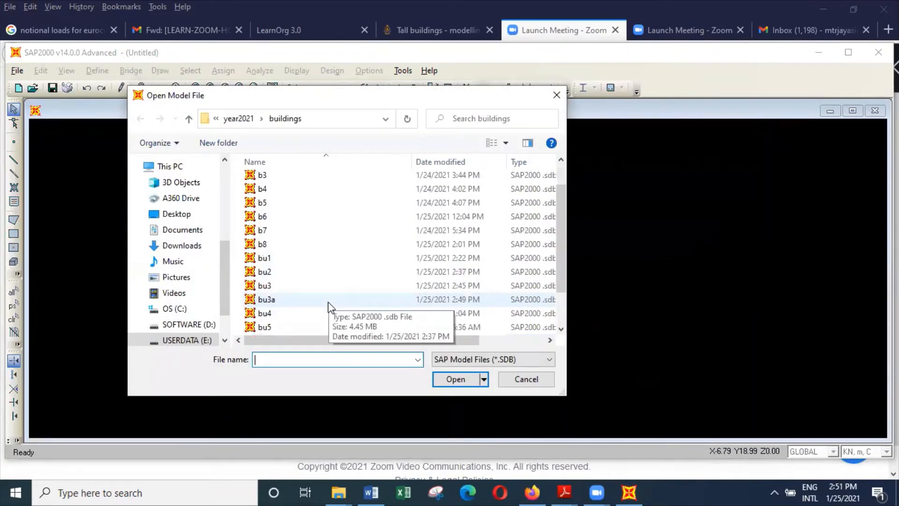
pyautogui.click(322, 302)
pyautogui.click(462, 380)
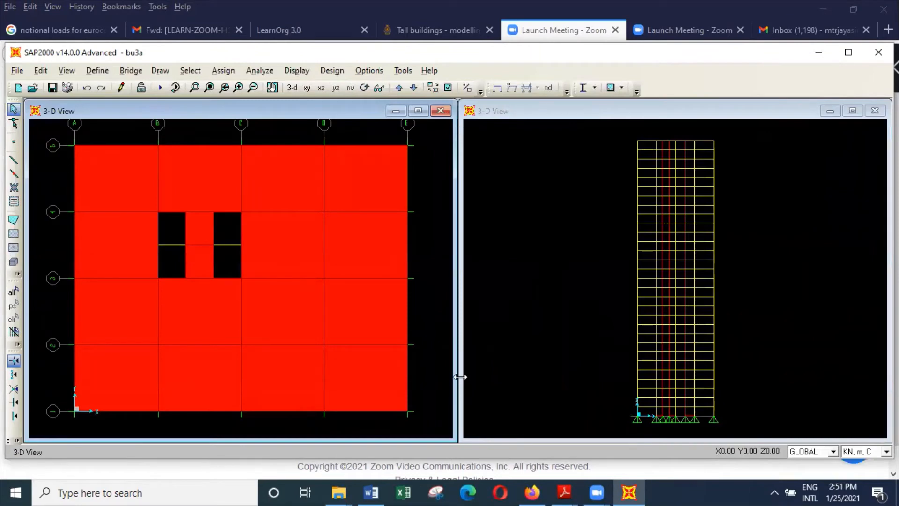
# Run the analysis of bu3a and close the analysis report.
pyautogui.click(259, 70)
pyautogui.click(310, 140)
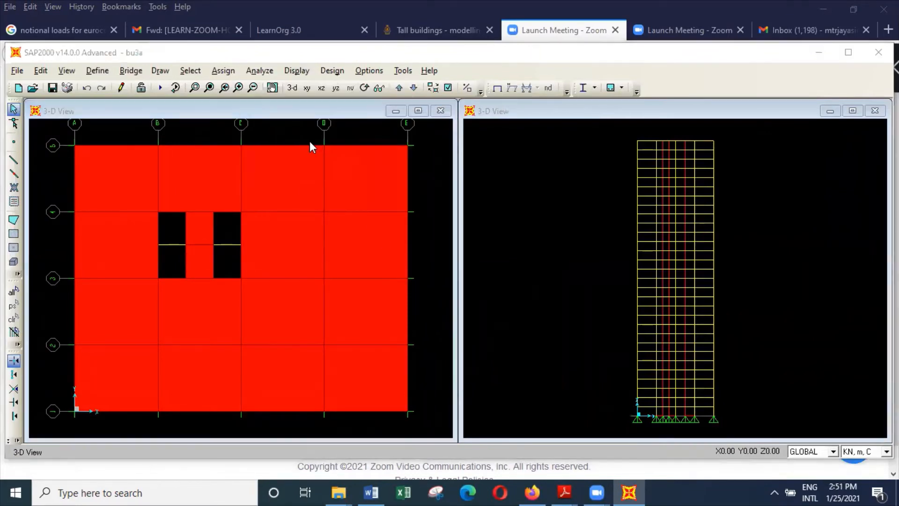
pyautogui.click(613, 321)
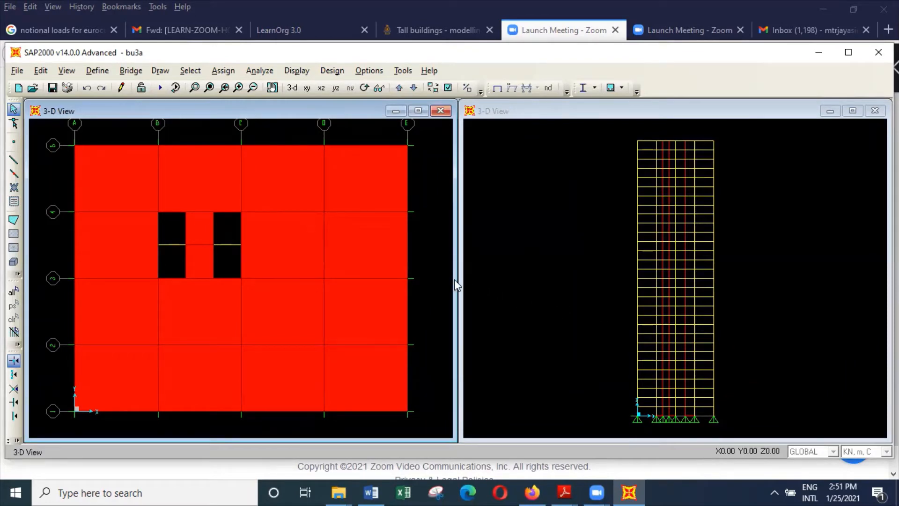
pyautogui.hotkey('ctrl', 's')
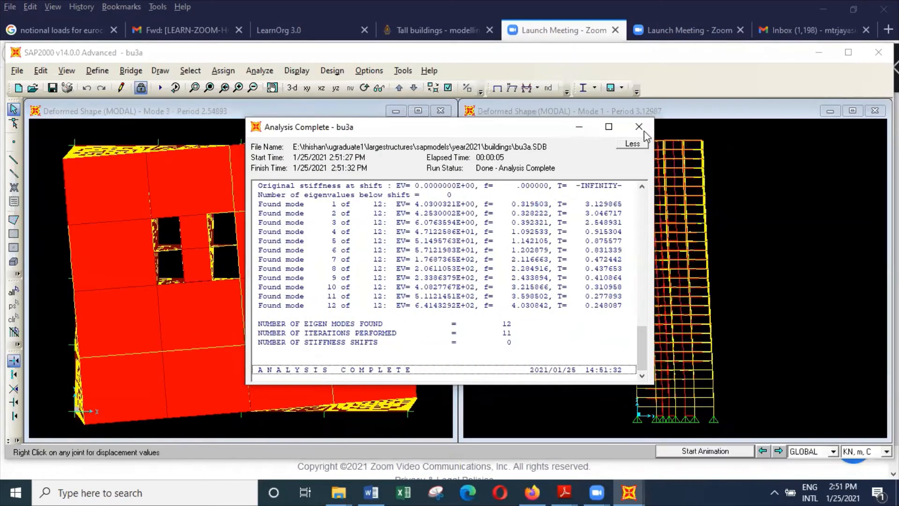
pyautogui.click(639, 126)
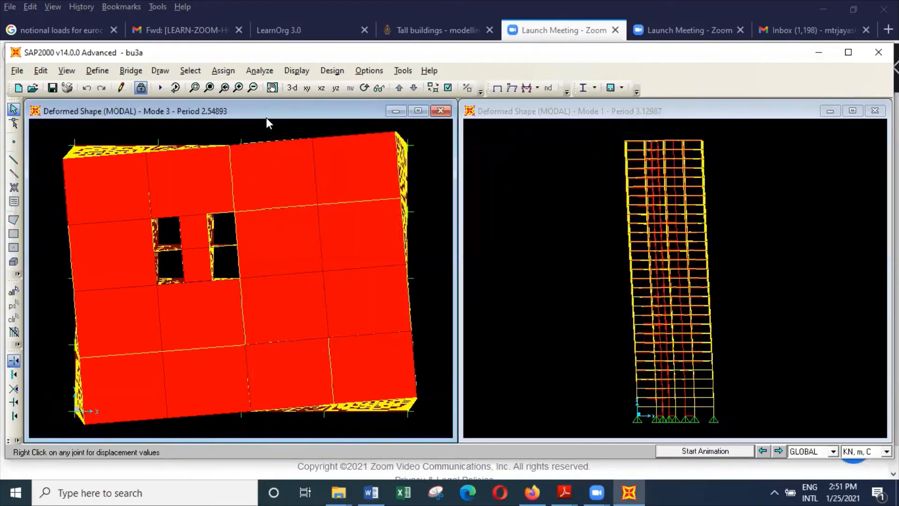
# Rename the envelope load combination scomxy as senvxy.
pyautogui.click(102, 71)
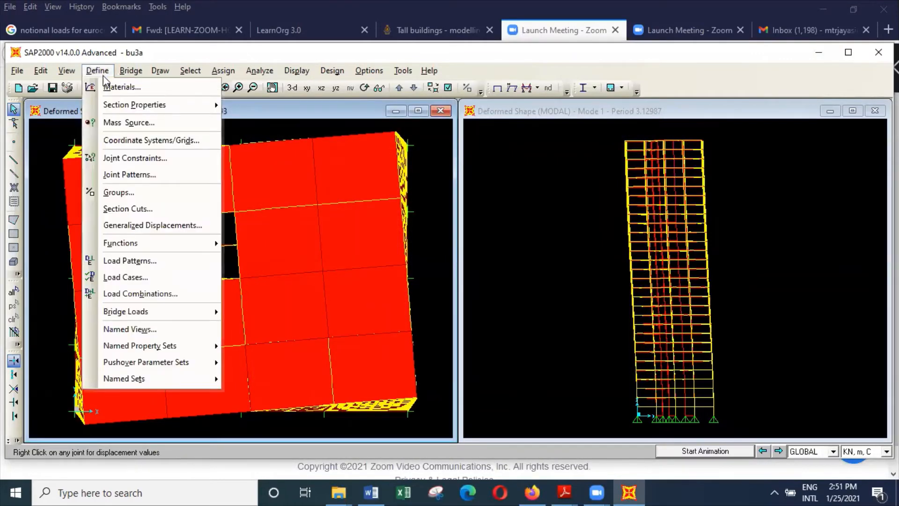
pyautogui.click(162, 294)
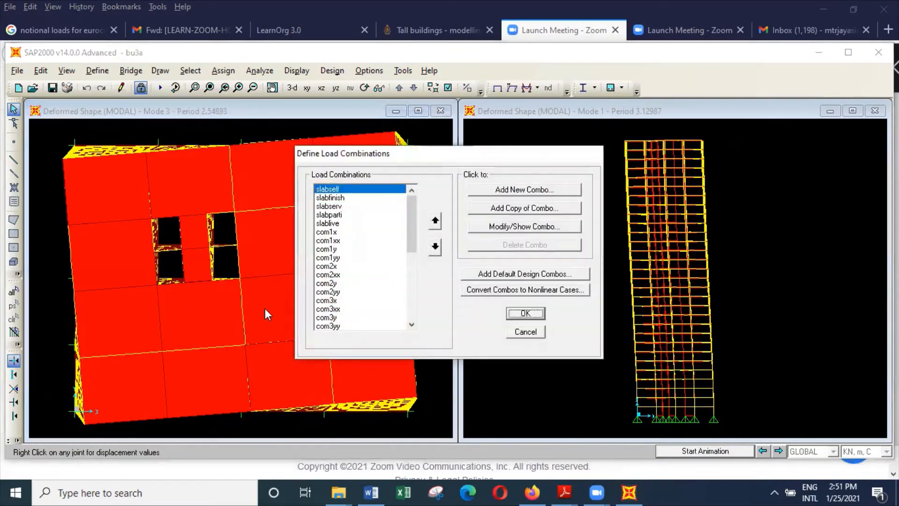
pyautogui.moveTo(412, 230); pyautogui.dragTo(408, 300)
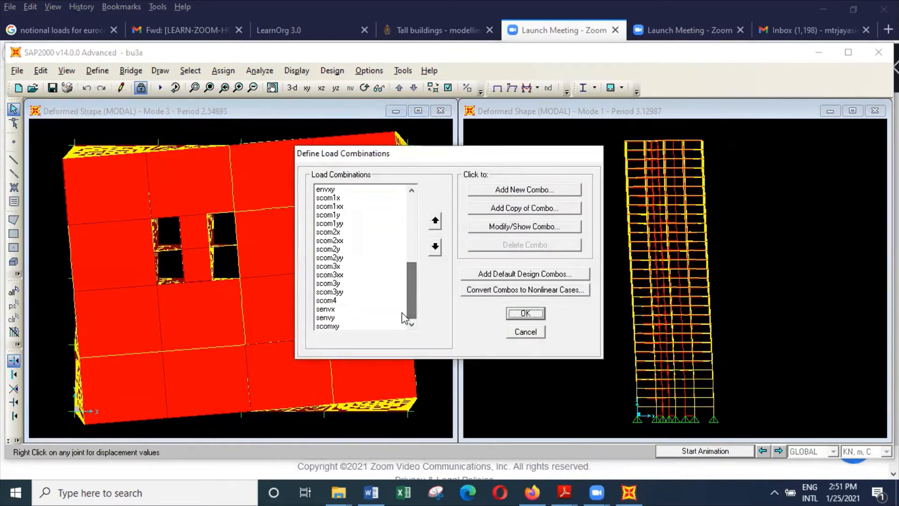
pyautogui.click(356, 326)
pyautogui.click(544, 227)
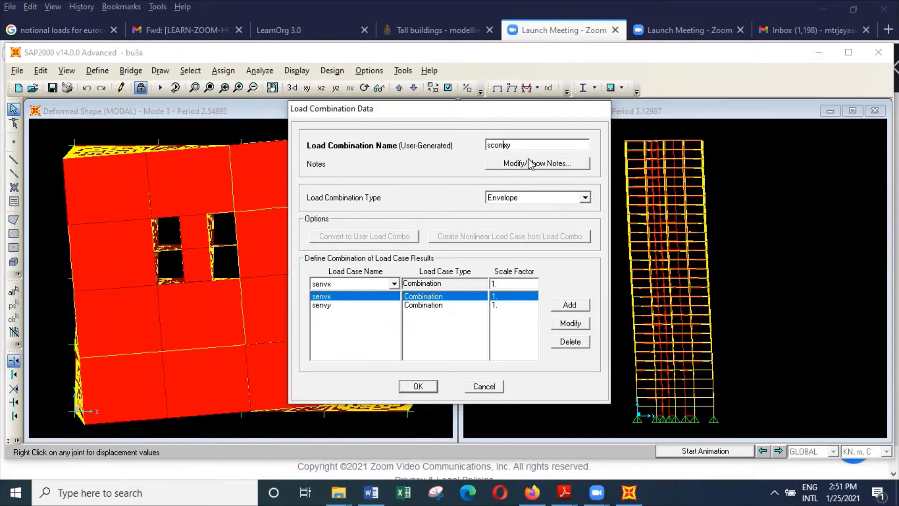
pyautogui.press('BackSpace')
pyautogui.press('BackSpace')
pyautogui.press('BackSpace')
pyautogui.write('envx')
pyautogui.click(433, 389)
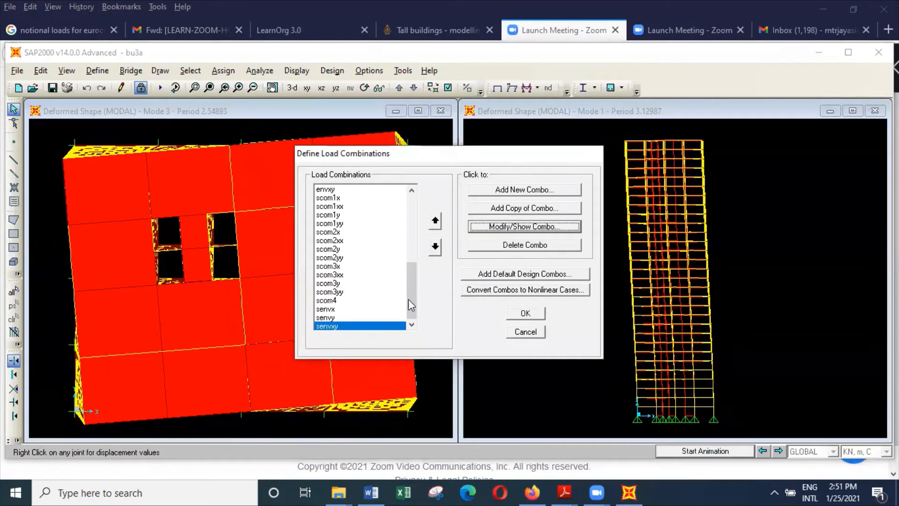
pyautogui.click(525, 313)
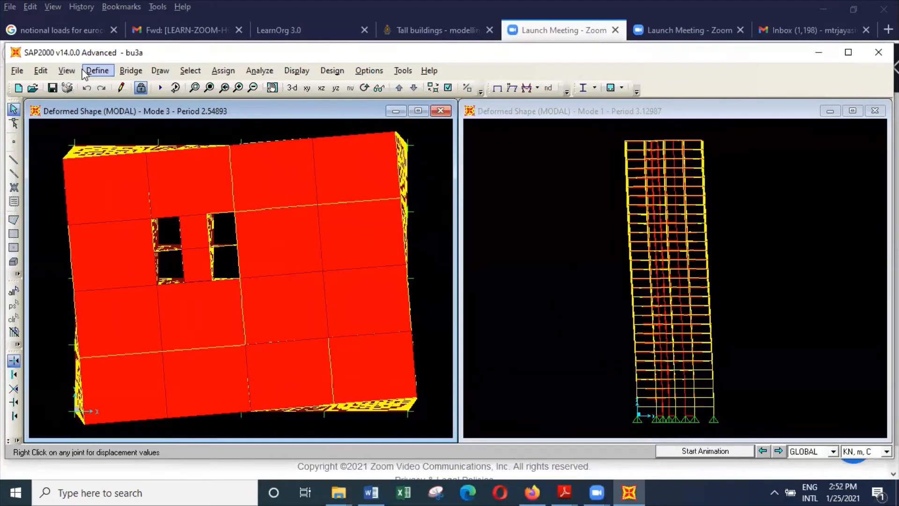
# Return the plan view to the undeformed shape and set it to the X-Y plane at Z = 0.
pyautogui.click(292, 71)
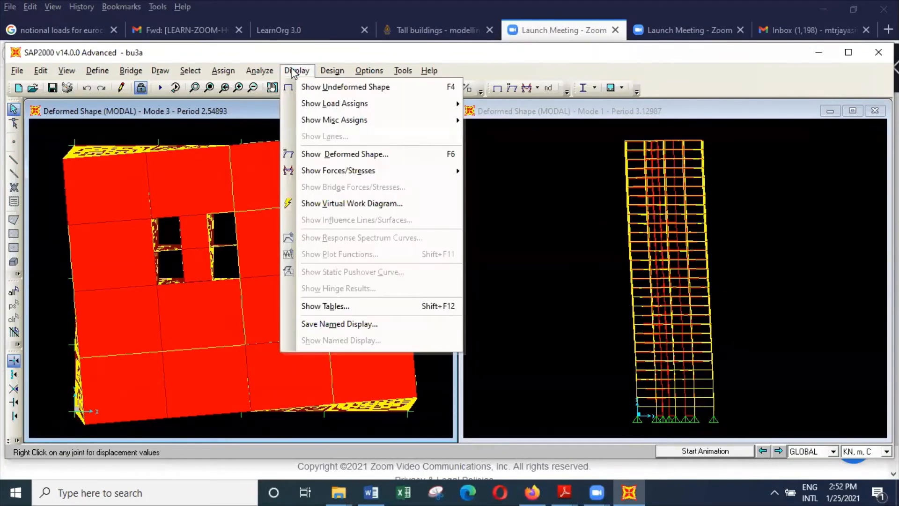
pyautogui.click(321, 87)
pyautogui.click(65, 71)
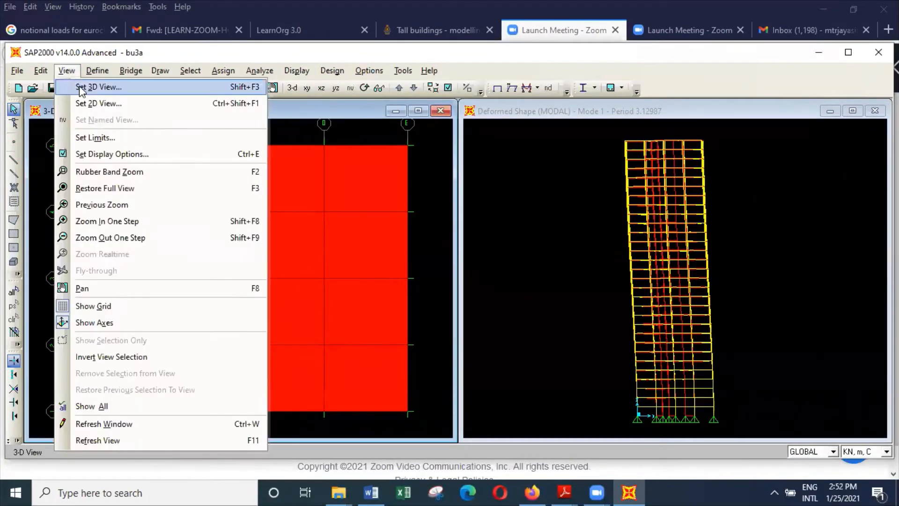
pyautogui.click(102, 98)
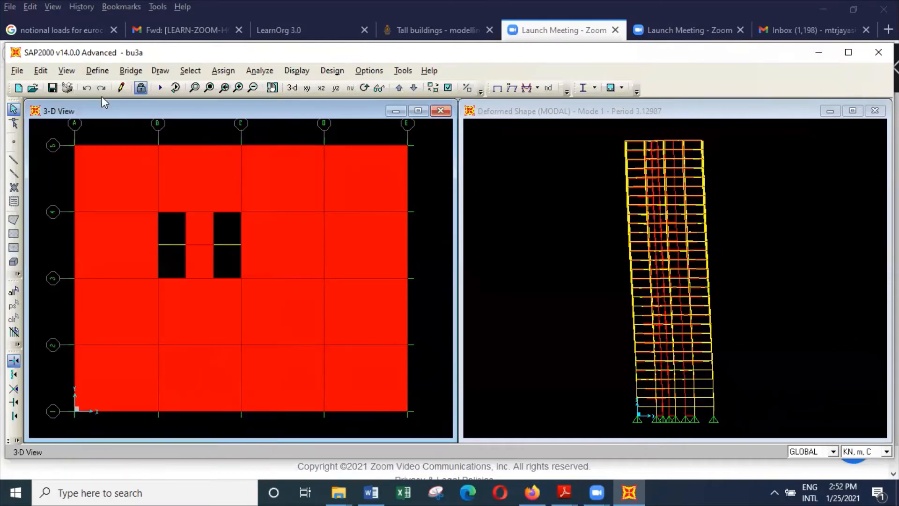
pyautogui.click(418, 367)
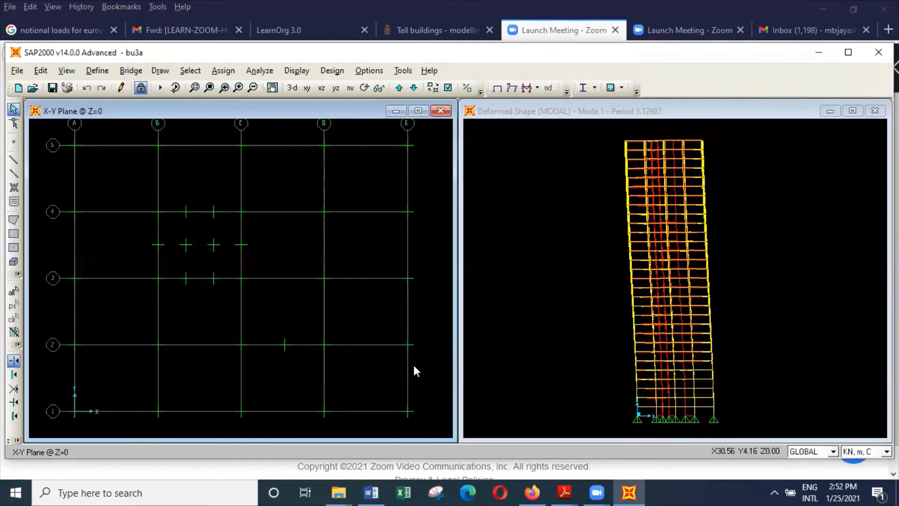
# Display the joint reactions for the senvxy combination as numerical values instead of arrows.
pyautogui.click(293, 72)
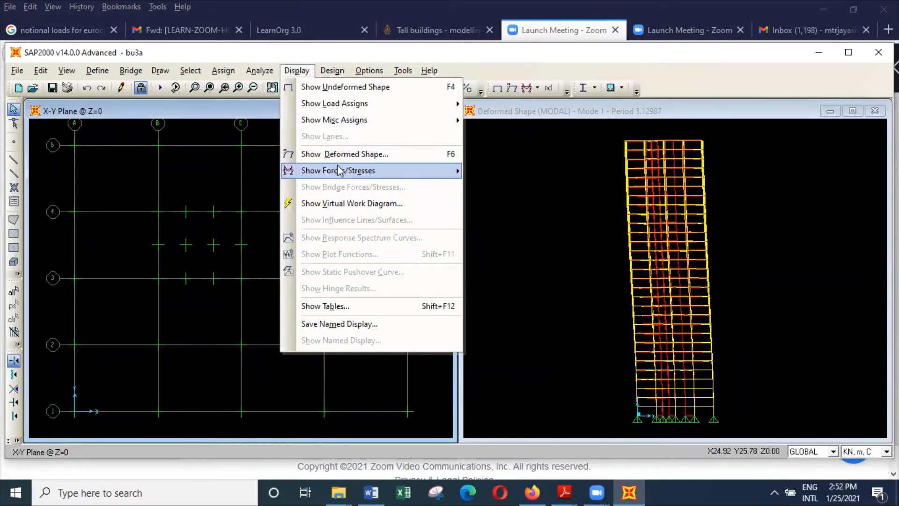
pyautogui.moveTo(337, 171)
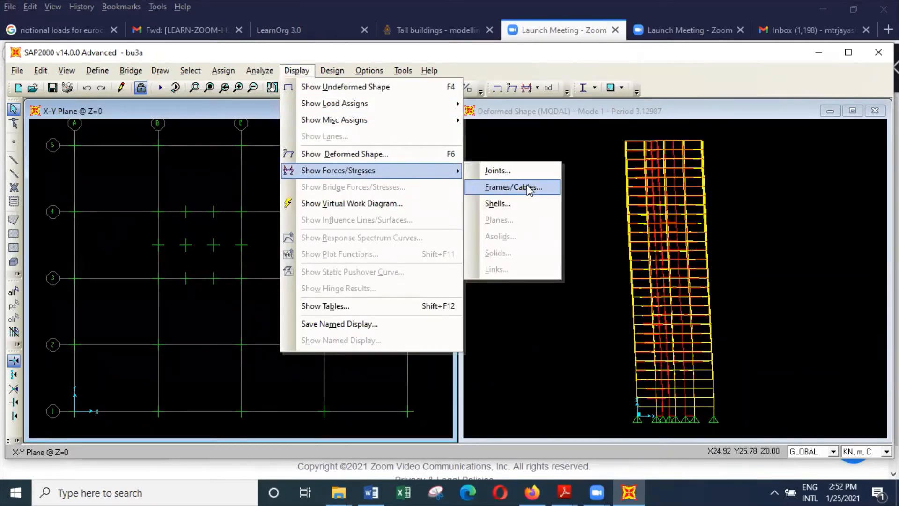
pyautogui.click(530, 173)
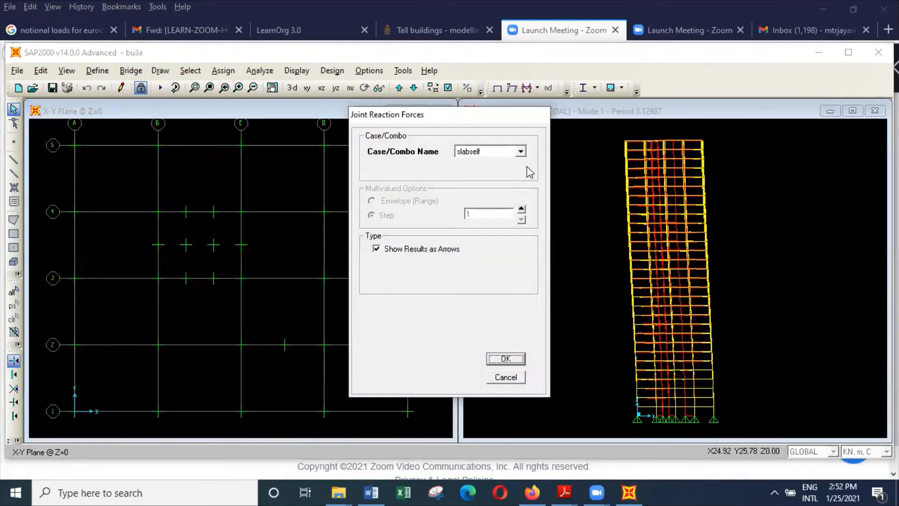
pyautogui.click(520, 151)
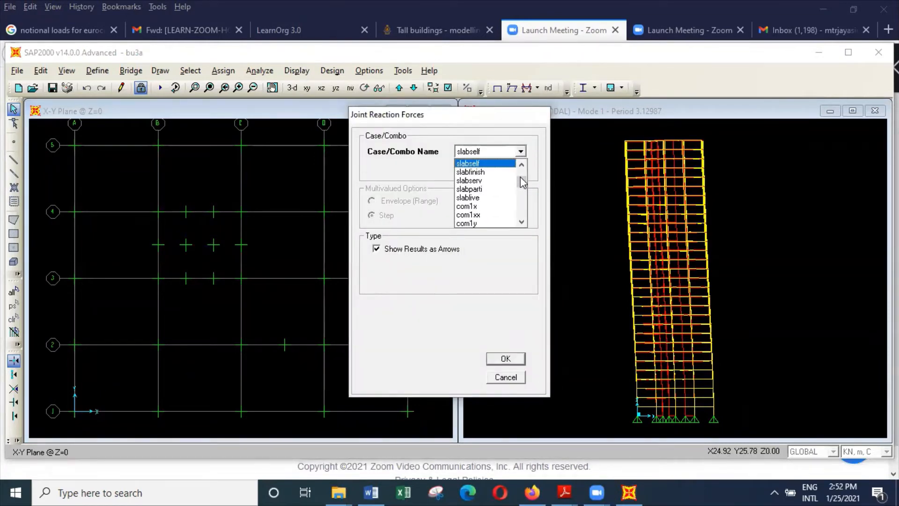
pyautogui.moveTo(521, 178); pyautogui.dragTo(523, 224)
pyautogui.click(498, 226)
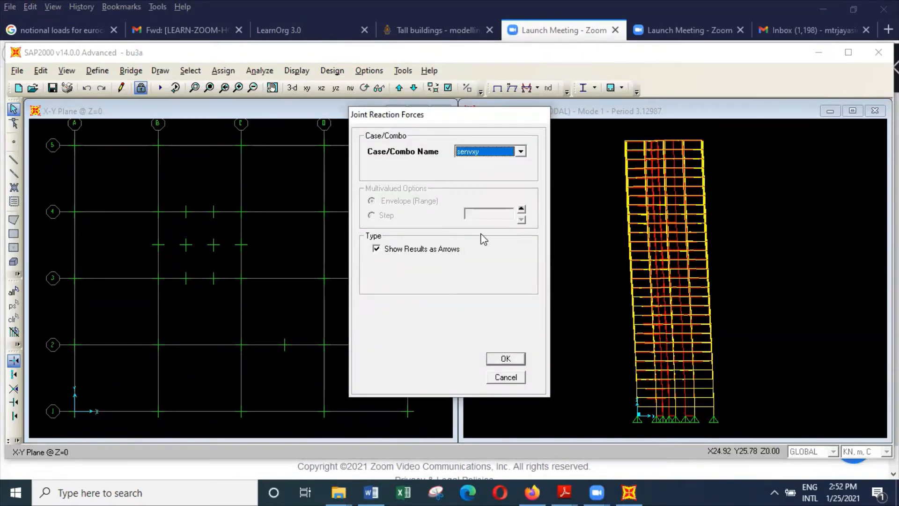
pyautogui.click(448, 247)
pyautogui.click(506, 358)
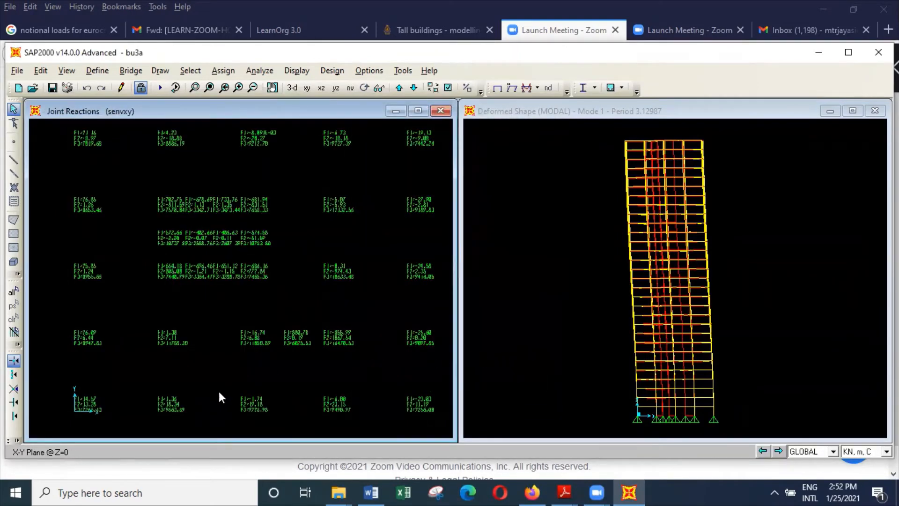
# Examine the senvxy support reactions at the corner, edge, interior and core columns across the plan.
pyautogui.scroll(3, 79, 420)
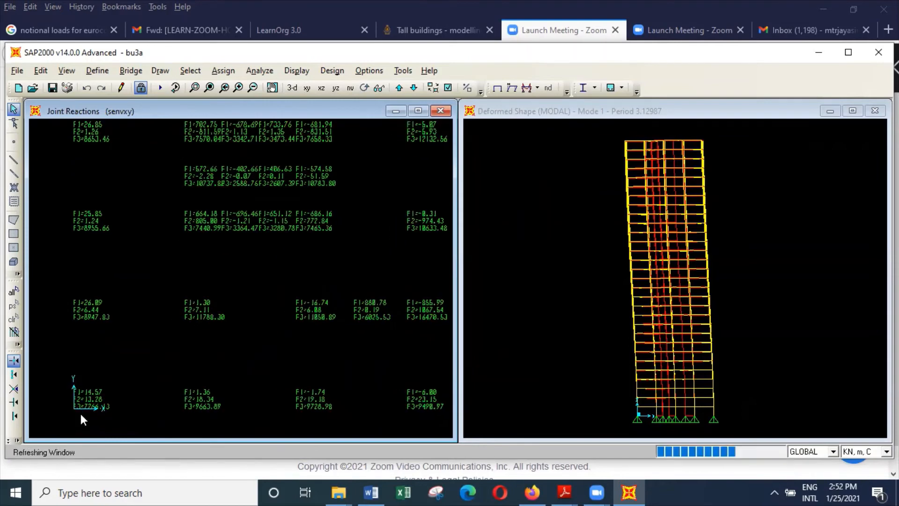
pyautogui.scroll(2, 82, 408)
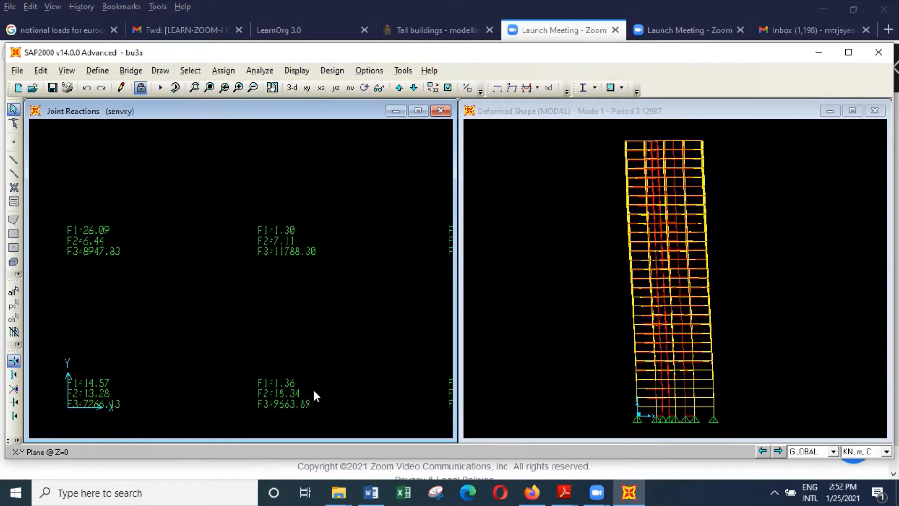
pyautogui.scroll(-5, 313, 388)
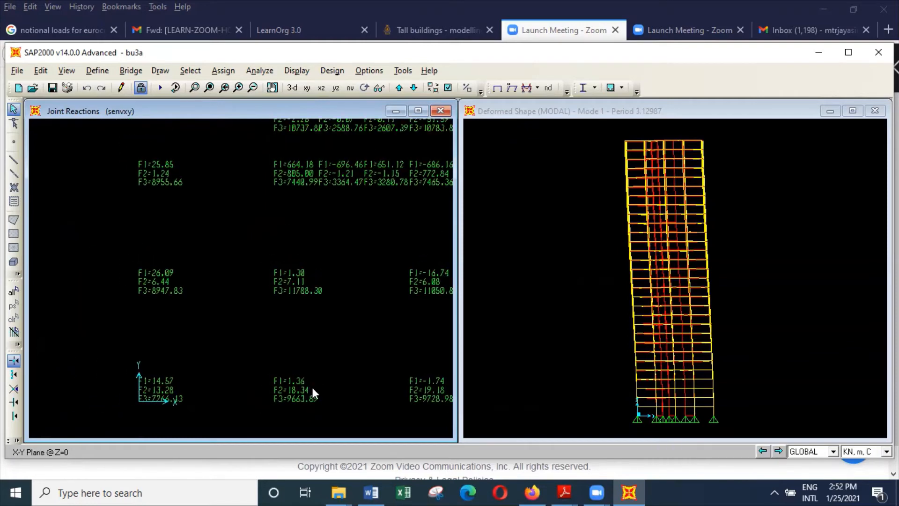
pyautogui.scroll(-3, 310, 387)
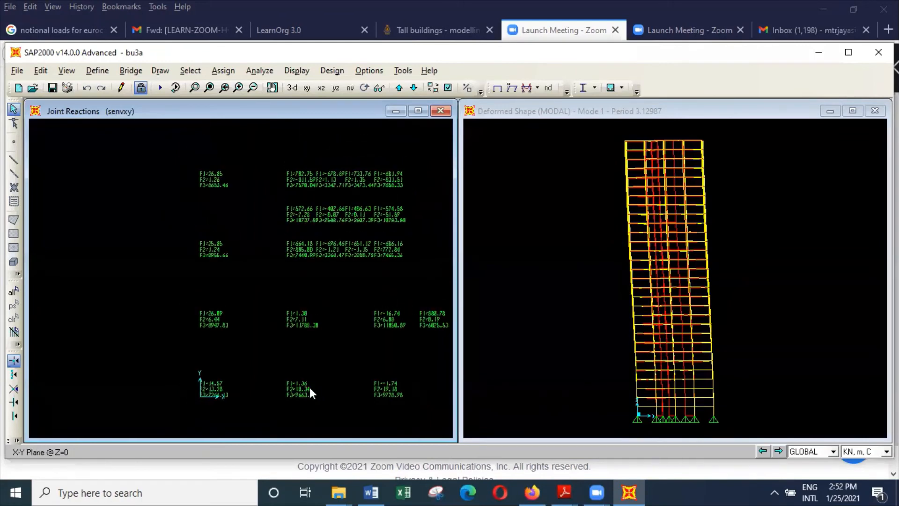
pyautogui.scroll(2, 308, 387)
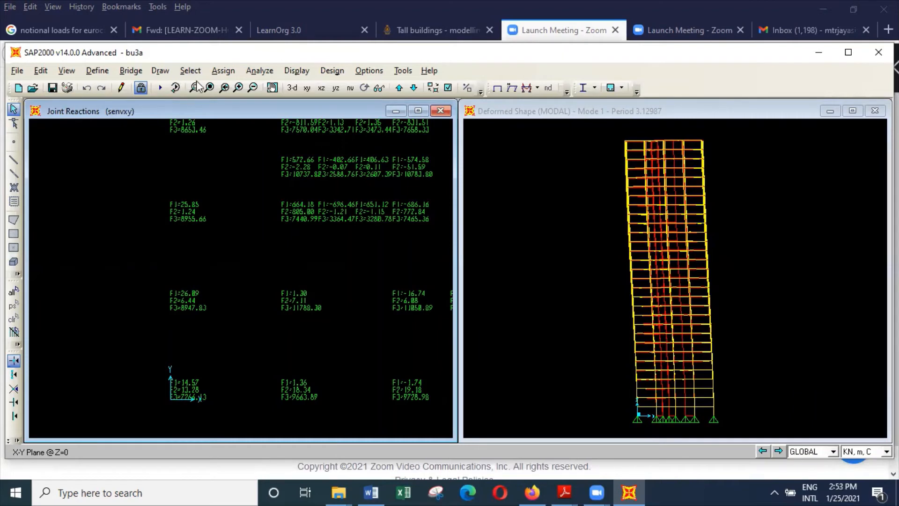
pyautogui.click(209, 88)
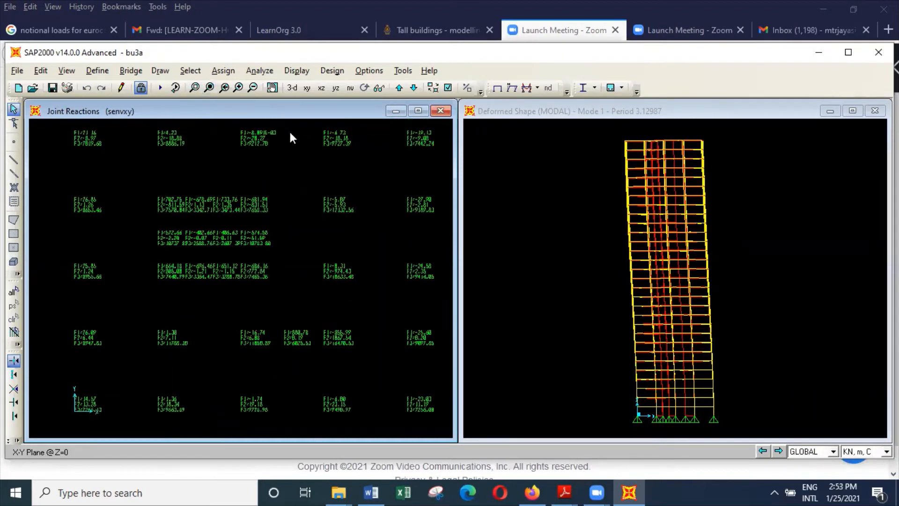
pyautogui.scroll(1, 349, 155)
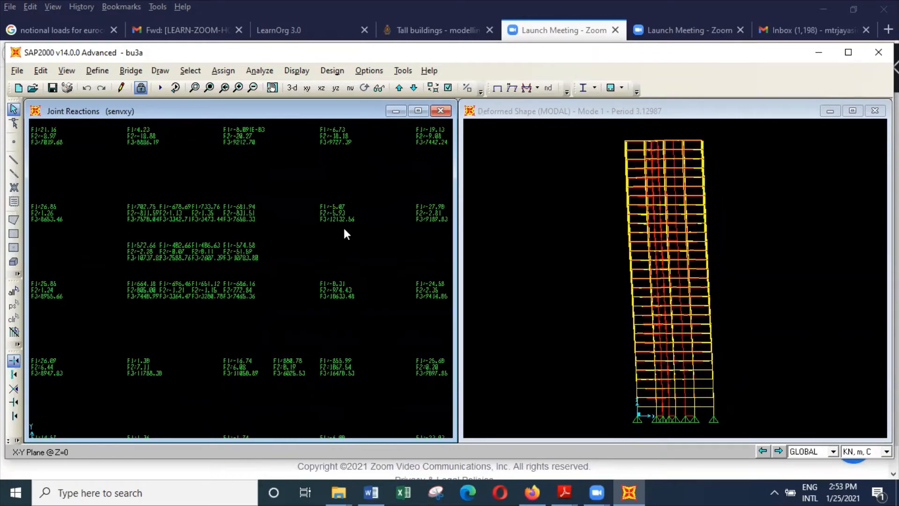
pyautogui.scroll(-2, 344, 233)
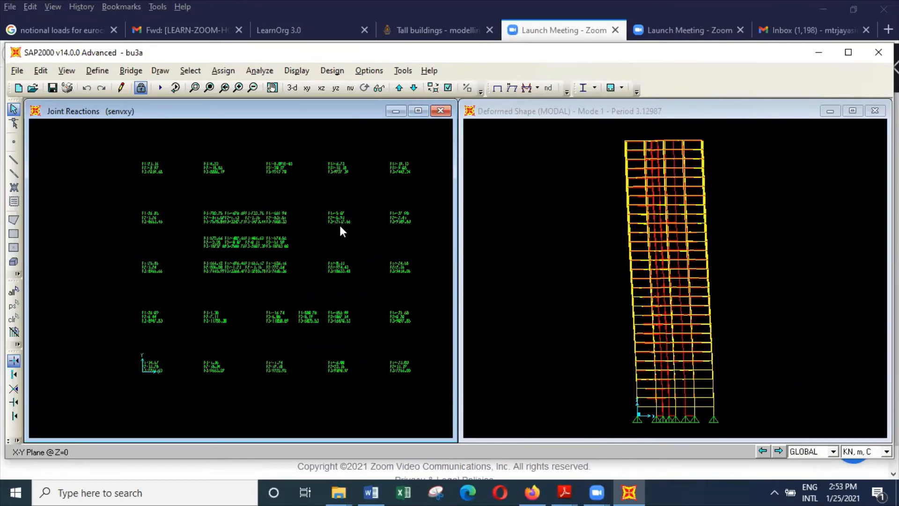
pyautogui.scroll(3, 324, 222)
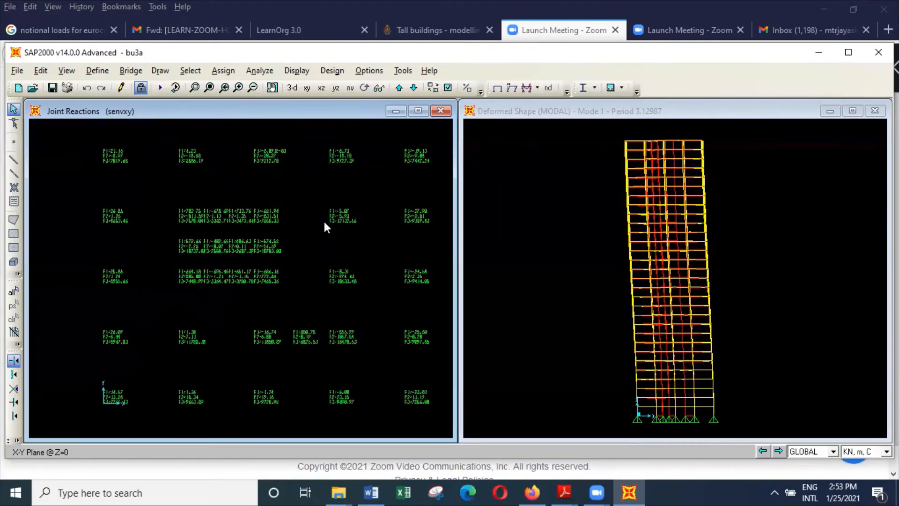
pyautogui.scroll(1, 327, 228)
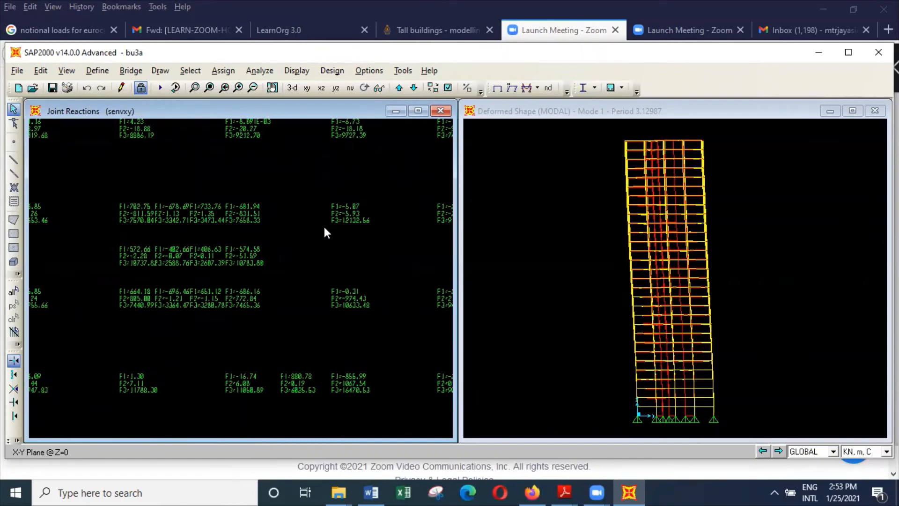
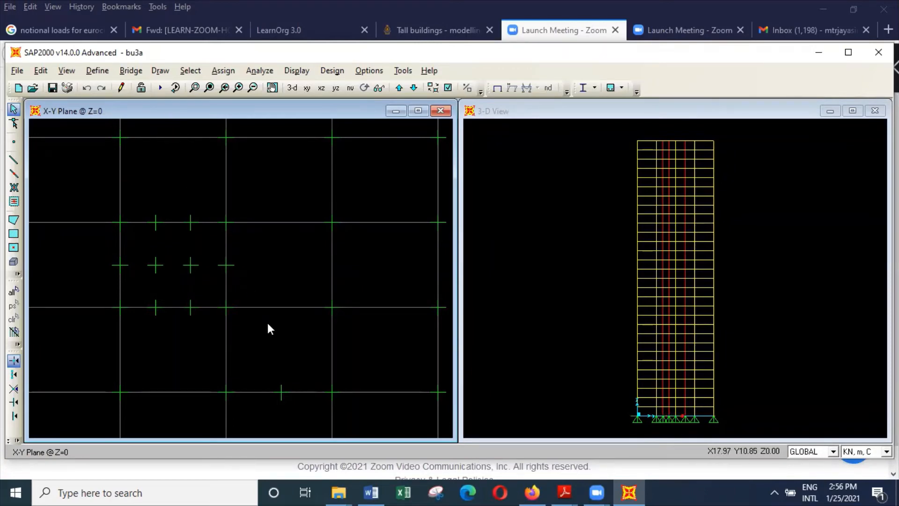
# Open the bu6 model from the buildings folder without saving the changes to bu3a.
pyautogui.scroll(-3, 269, 323)
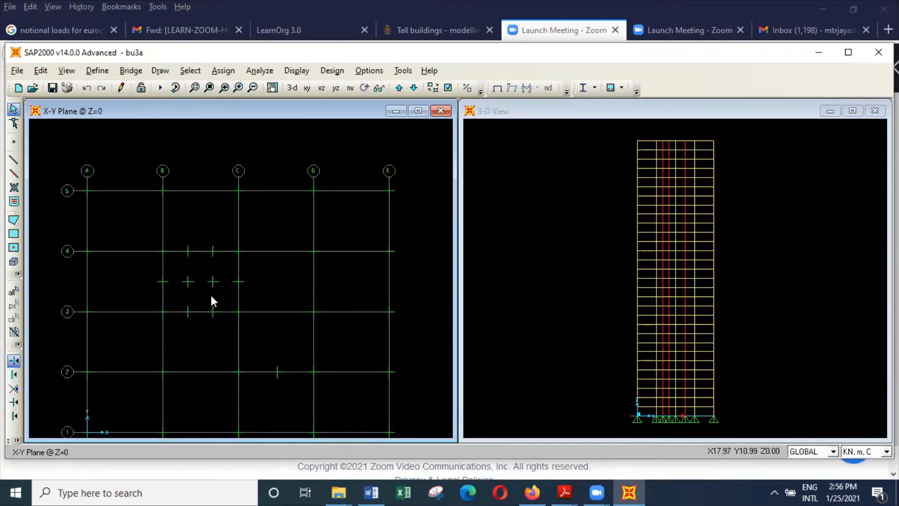
pyautogui.click(21, 74)
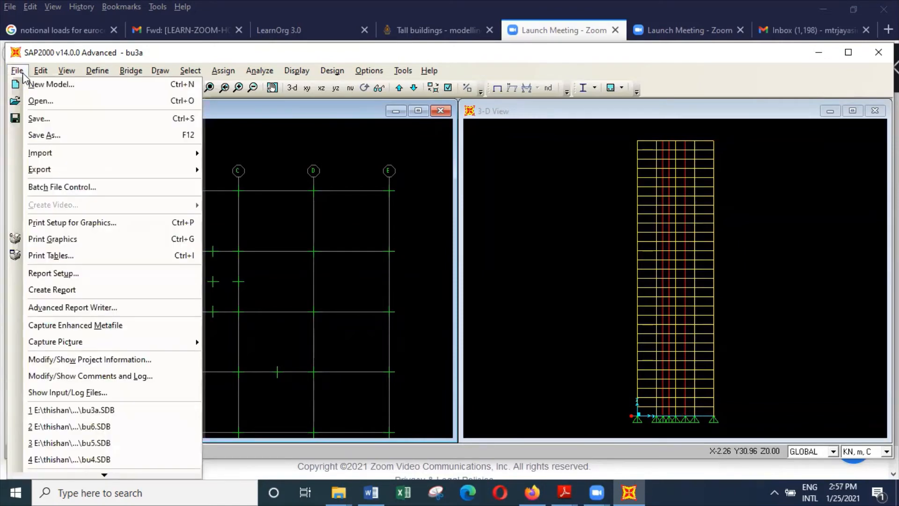
pyautogui.click(44, 104)
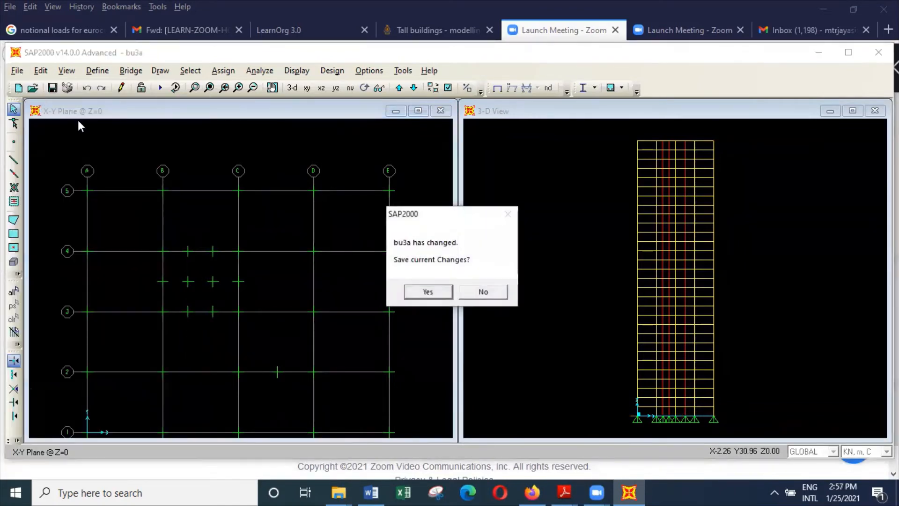
pyautogui.click(471, 292)
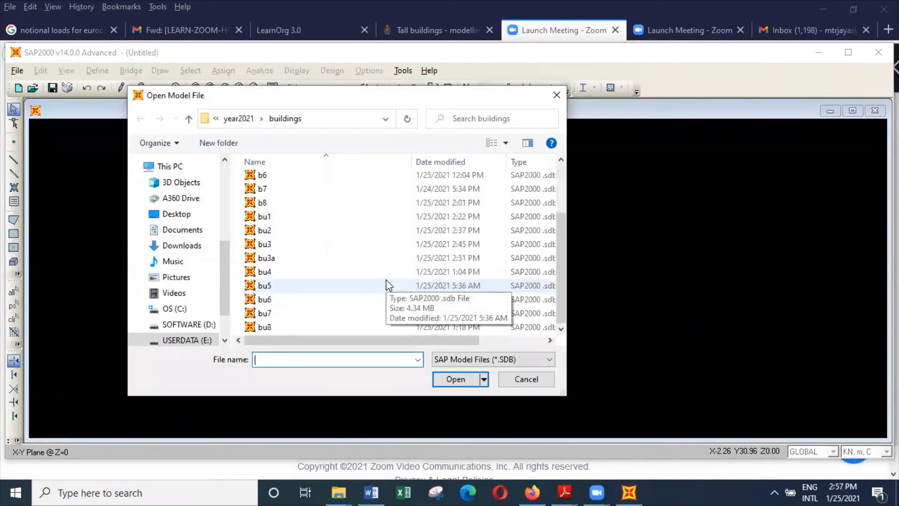
pyautogui.click(304, 299)
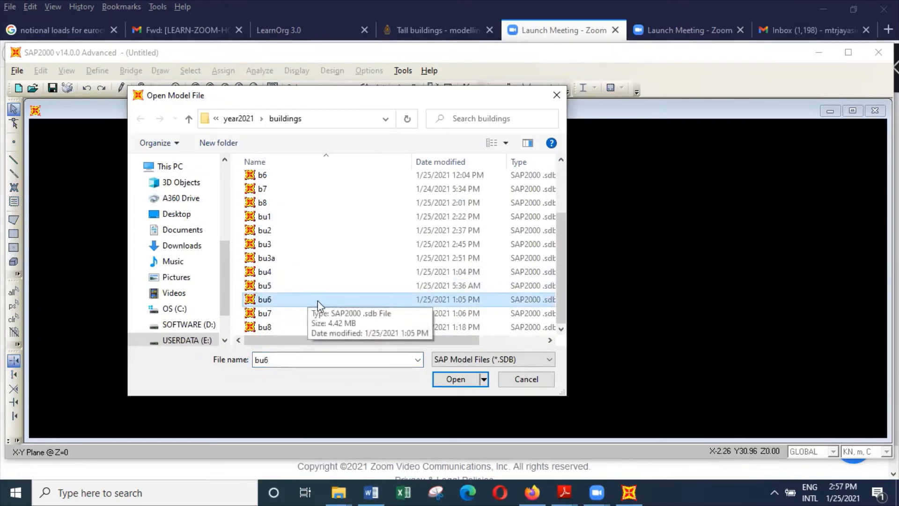
pyautogui.click(460, 381)
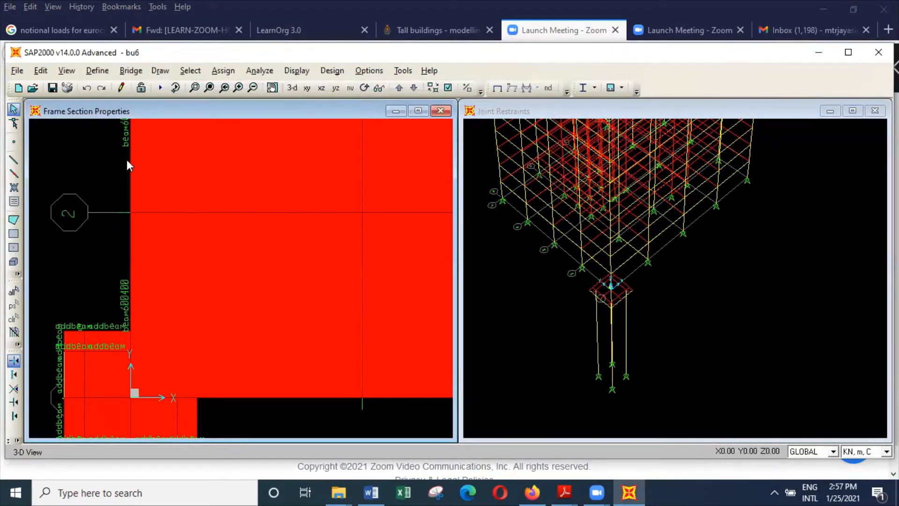
# Set the plan view of bu6 to the X-Y plane at Z = 0 and inspect the pile cap at grid corner A-1.
pyautogui.click(67, 70)
pyautogui.click(101, 103)
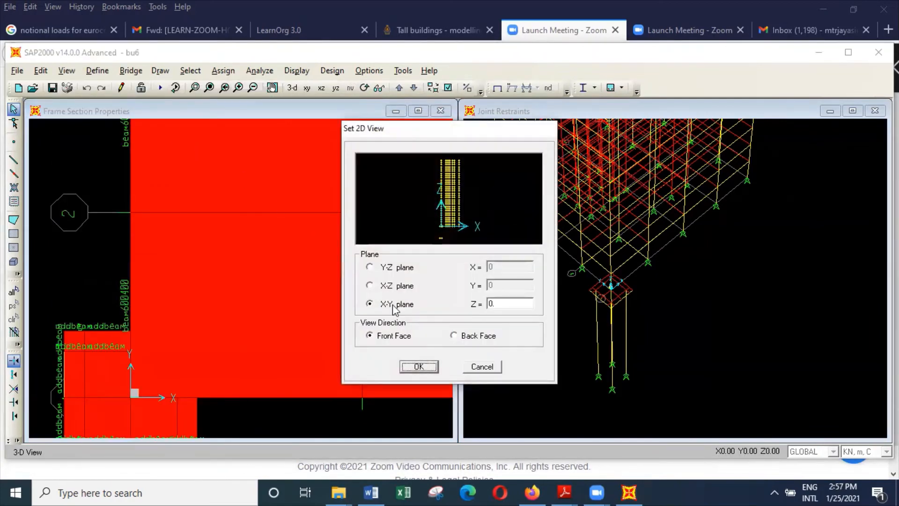
pyautogui.click(428, 365)
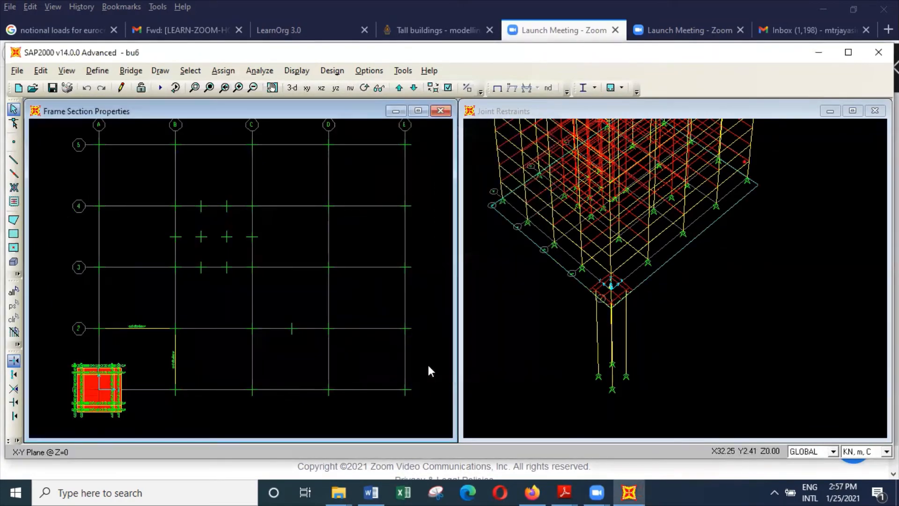
pyautogui.scroll(2, 115, 411)
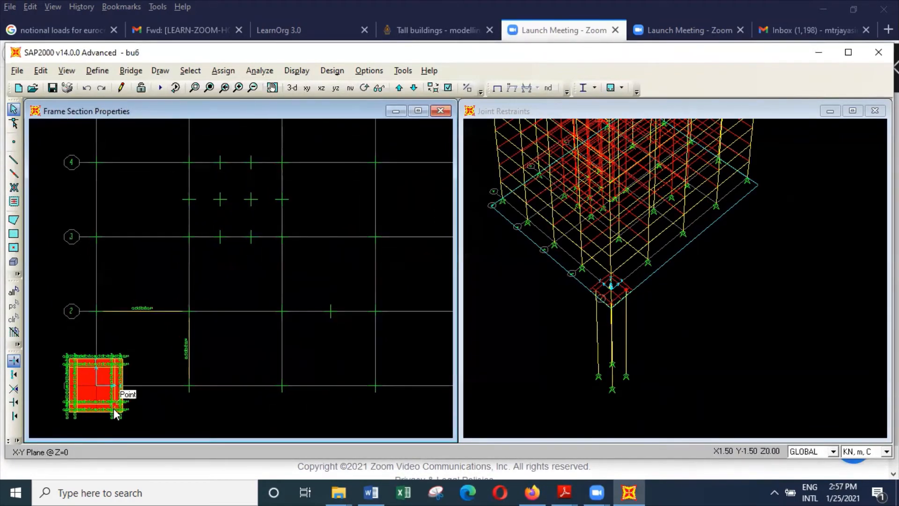
pyautogui.scroll(3, 115, 411)
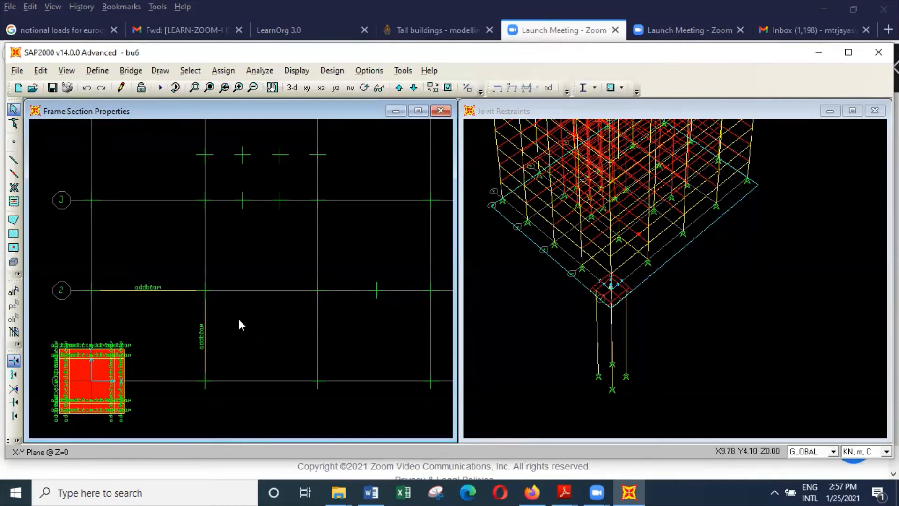
# Set the section for drawing new straight frame members to addbeam.
pyautogui.click(14, 159)
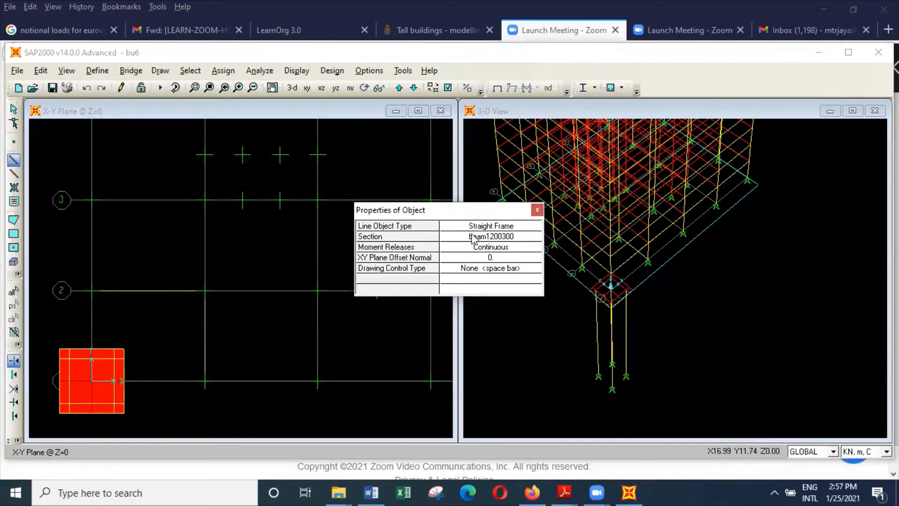
pyautogui.click(527, 240)
pyautogui.click(535, 238)
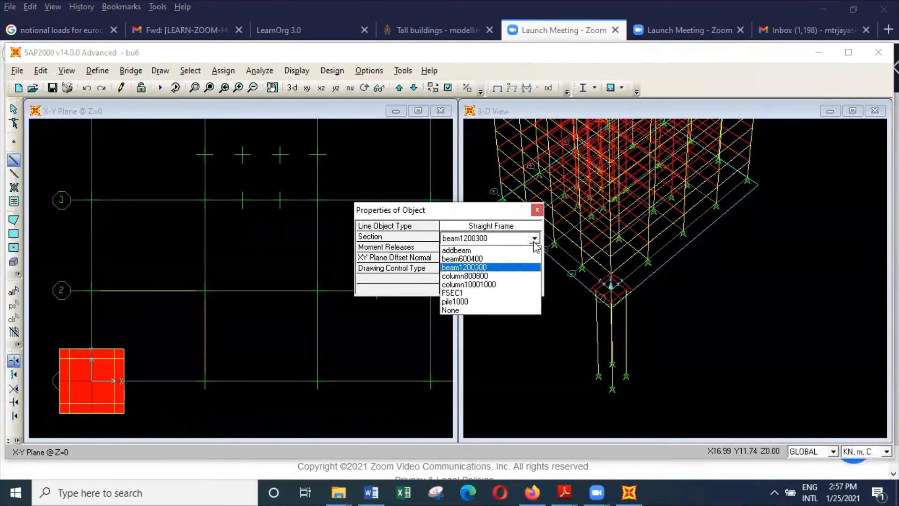
pyautogui.click(527, 249)
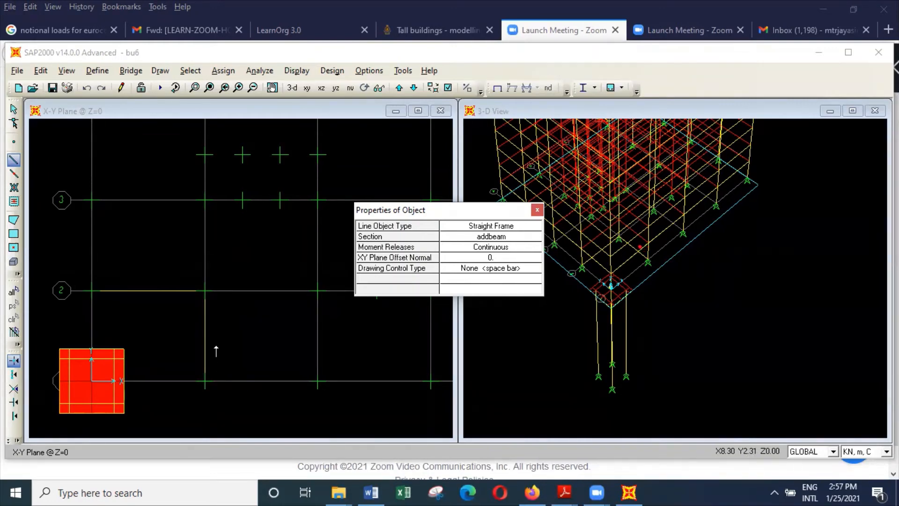
pyautogui.click(272, 87)
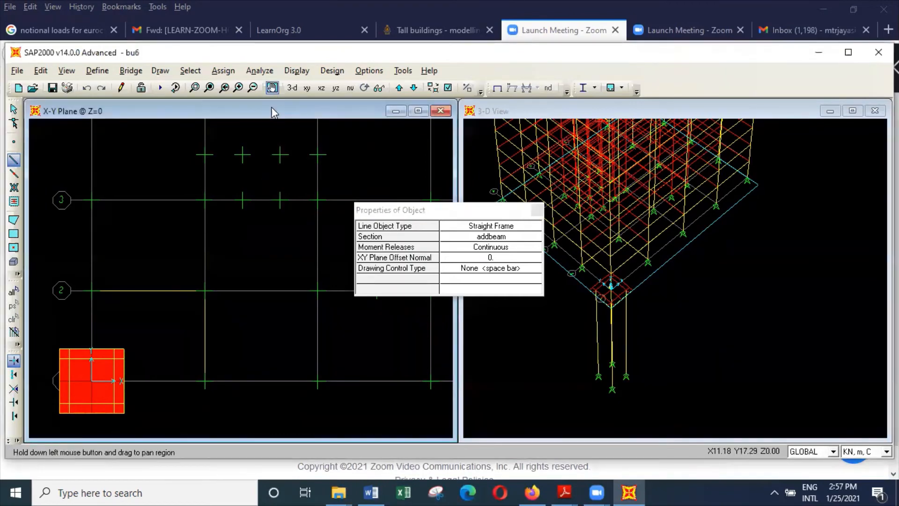
pyautogui.moveTo(72, 285); pyautogui.dragTo(44, 248)
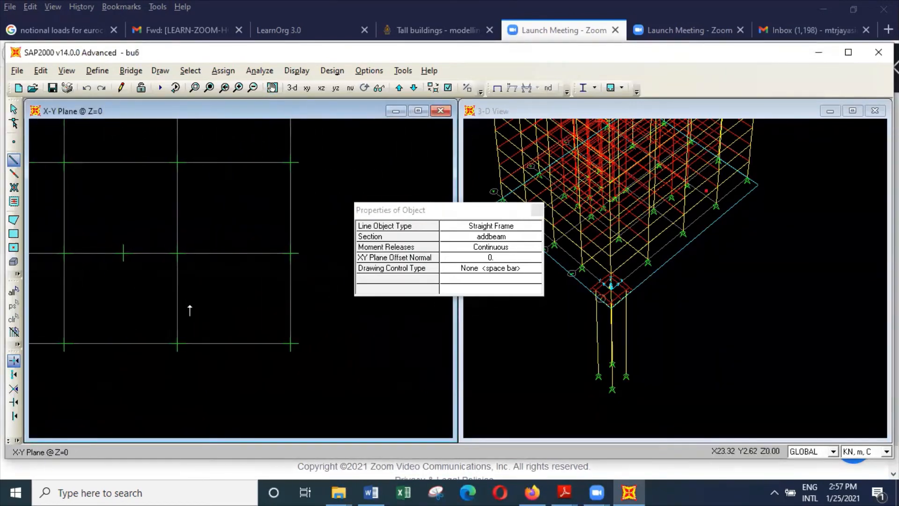
pyautogui.click(179, 344)
pyautogui.press('Escape')
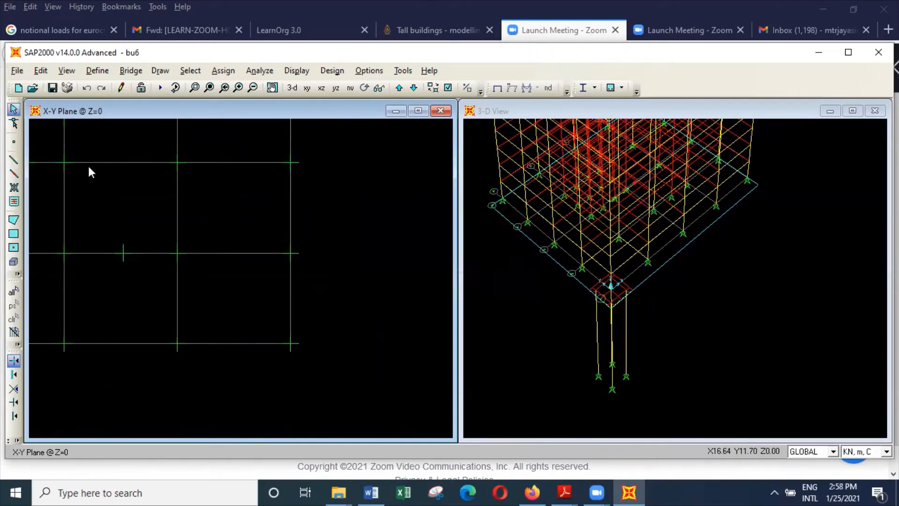
# Save a copy of the model as bu6a.
pyautogui.click(17, 71)
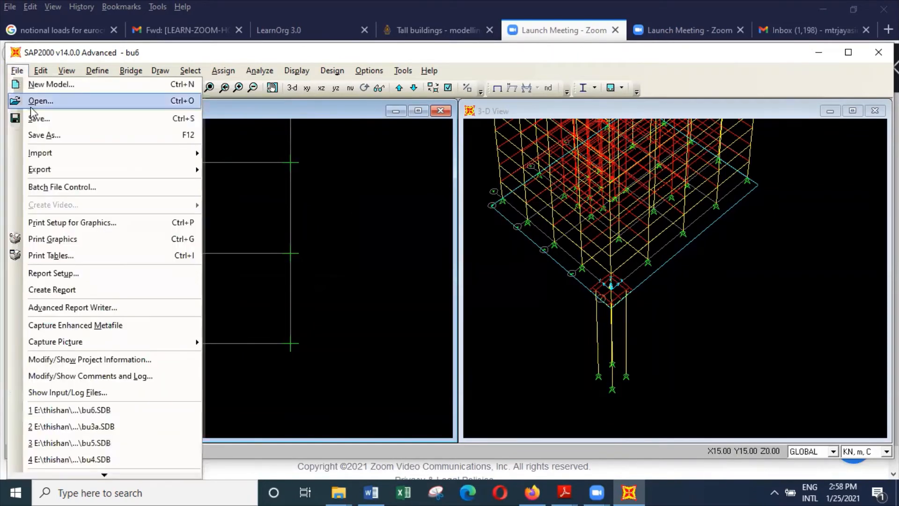
pyautogui.click(47, 135)
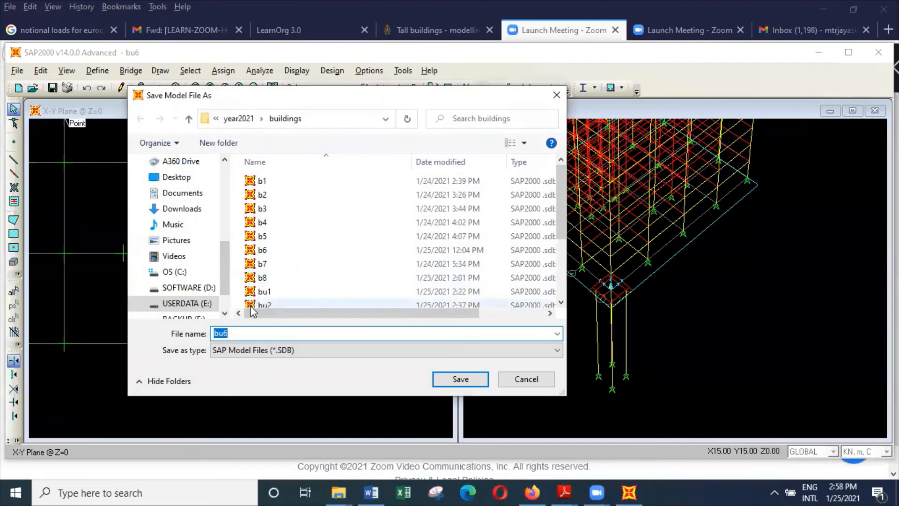
pyautogui.click(243, 330)
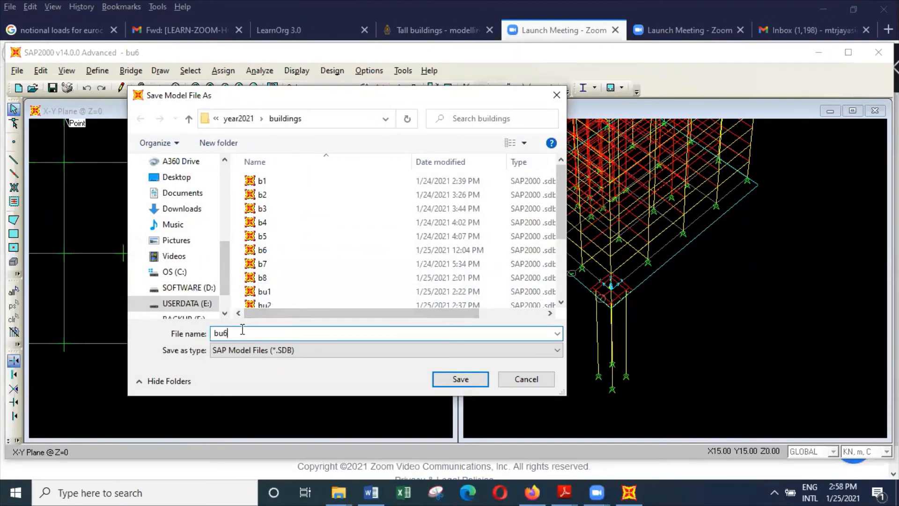
pyautogui.write('a')
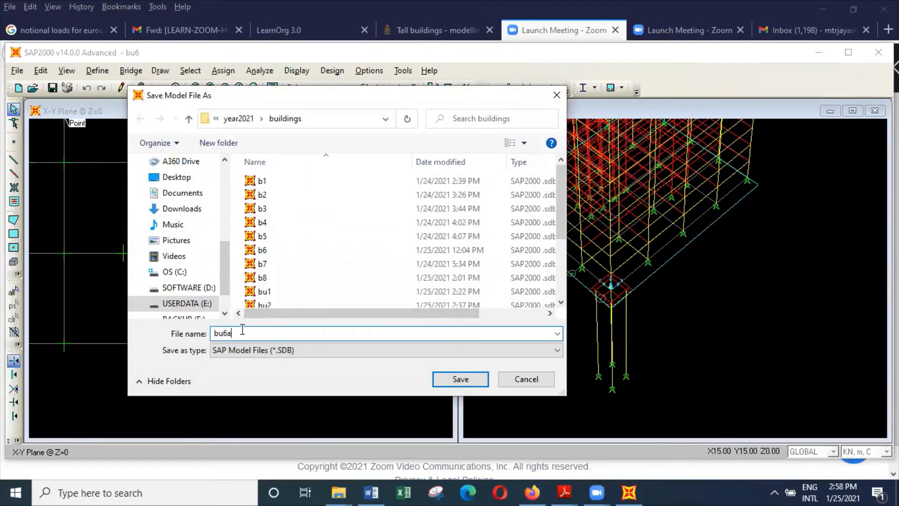
pyautogui.click(451, 387)
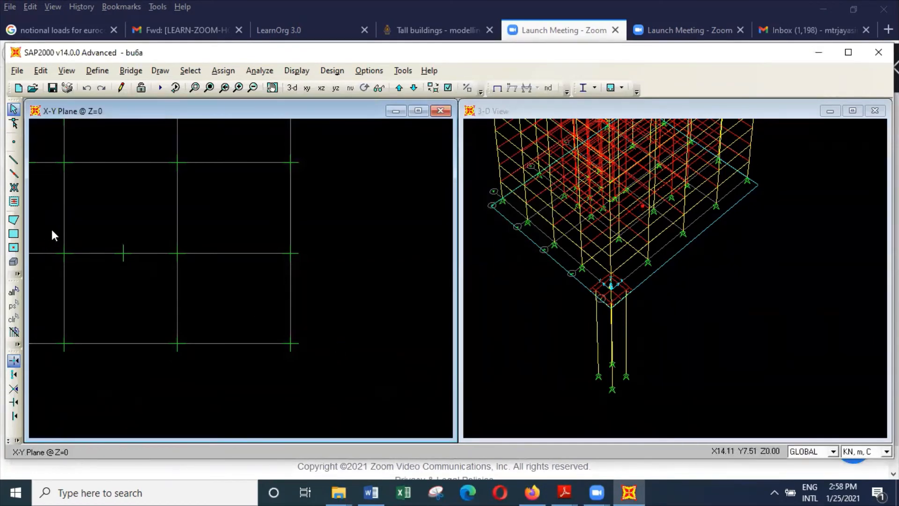
# Draw two connected addbeam frames at Z = 0, from (22.5, 0) to (22.5, 6) and on to (30, 6).
pyautogui.click(13, 160)
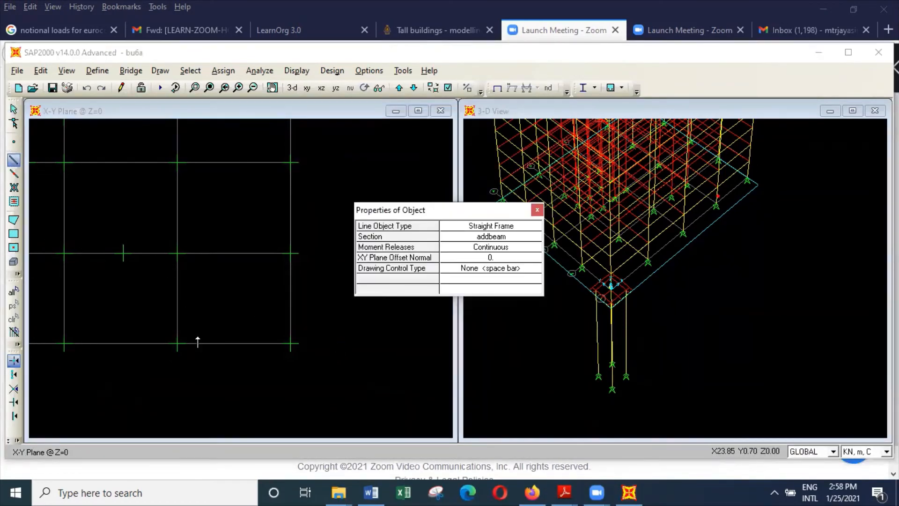
pyautogui.click(177, 343)
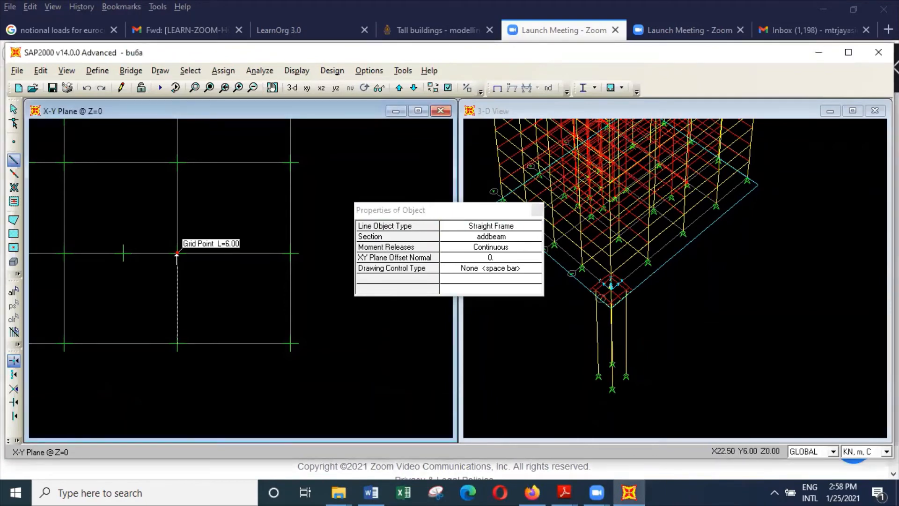
pyautogui.click(177, 253)
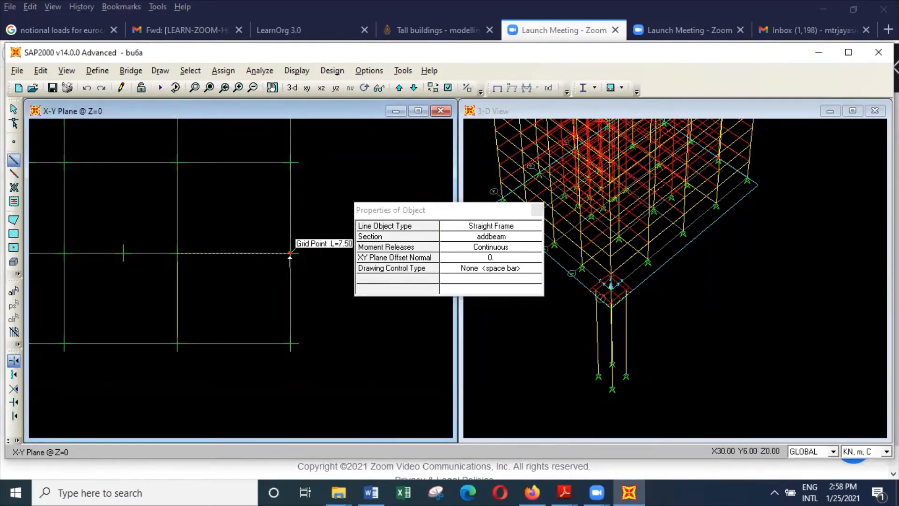
pyautogui.click(290, 253)
pyautogui.press('Escape')
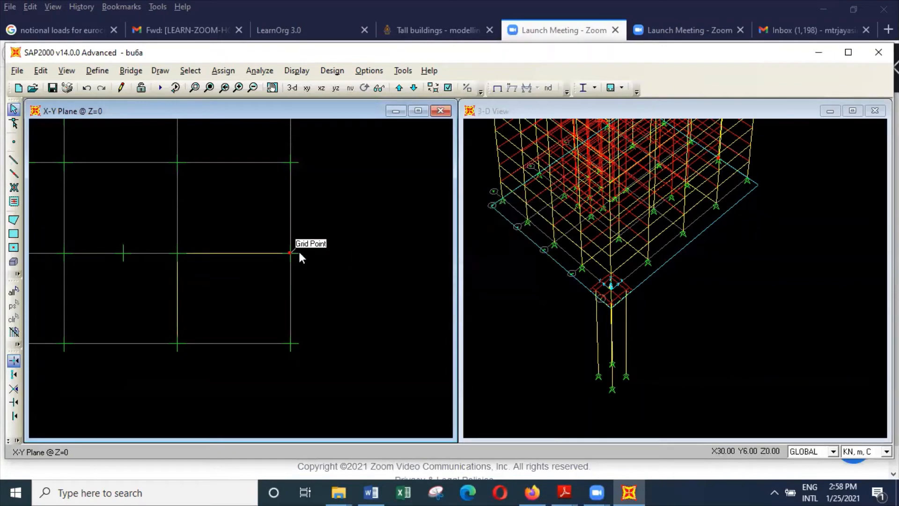
# Try replicating the 6 m beam at X = 22.5 linearly with dx 9.65 and dy -4, and undo the replication.
pyautogui.click(178, 295)
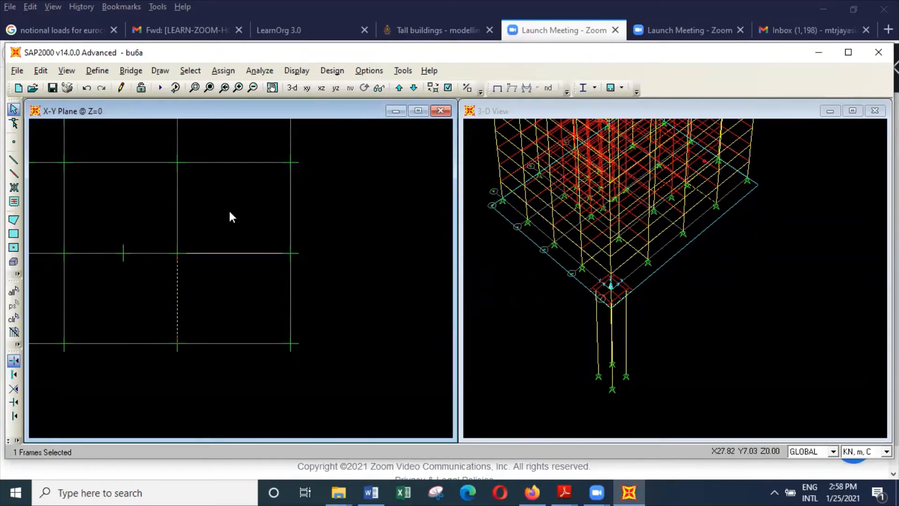
pyautogui.click(47, 74)
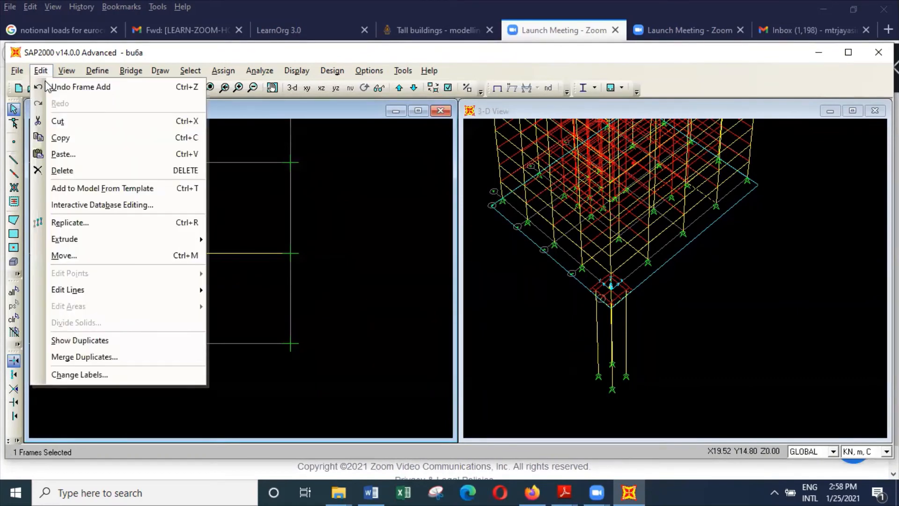
pyautogui.click(92, 224)
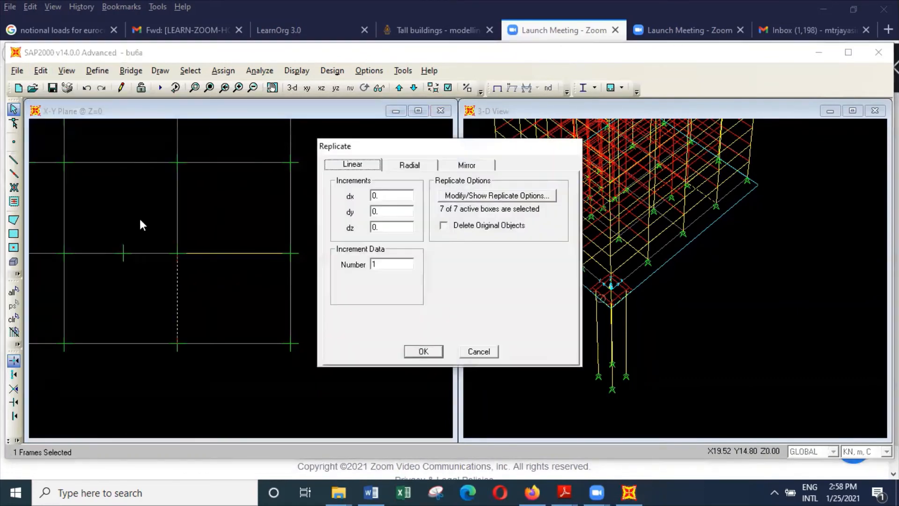
pyautogui.doubleClick(388, 197)
pyautogui.write('9.65')
pyautogui.doubleClick(387, 210)
pyautogui.write('-4')
pyautogui.click(423, 352)
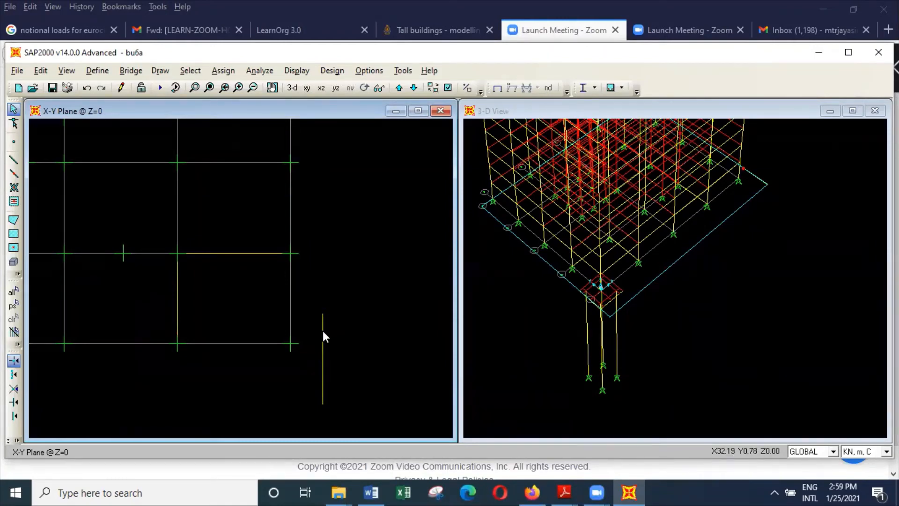
pyautogui.click(92, 87)
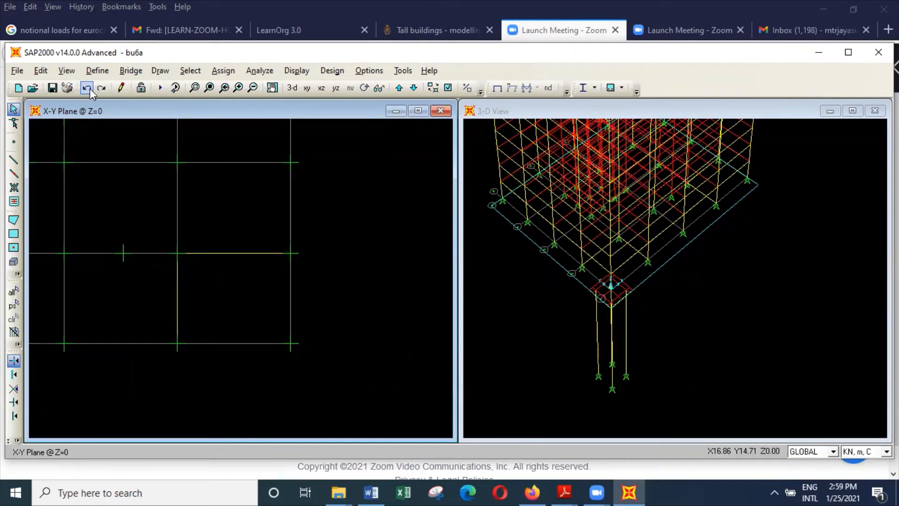
# Replicate the 6 m beam at X = 22.5 once with dx 9.65 and dy -3.
pyautogui.click(178, 293)
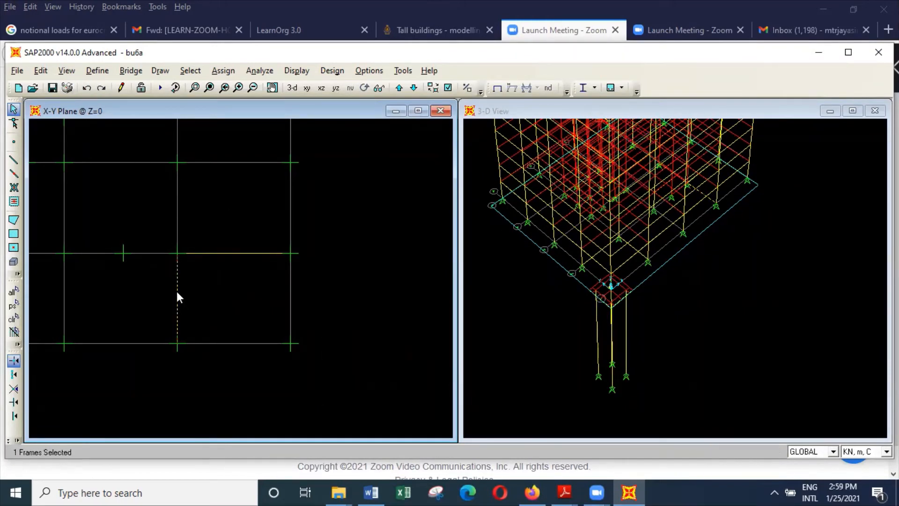
pyautogui.click(40, 70)
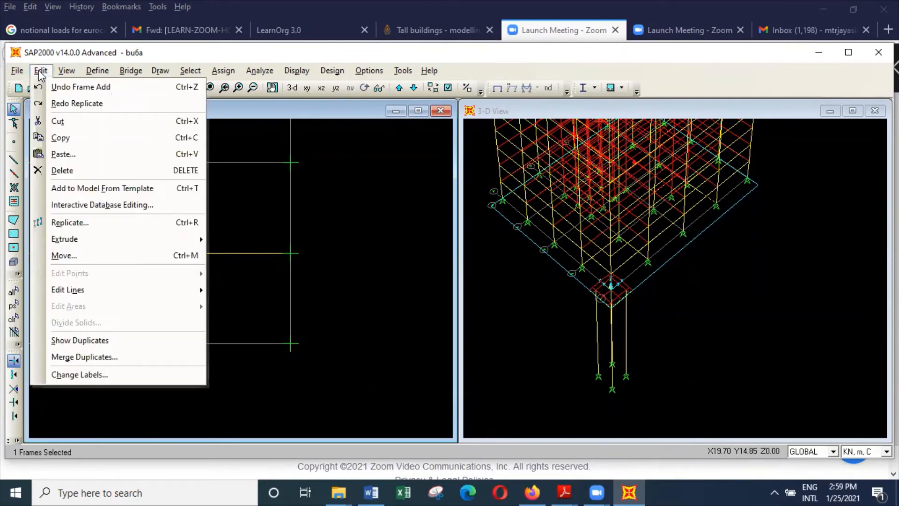
pyautogui.click(102, 224)
pyautogui.doubleClick(379, 210)
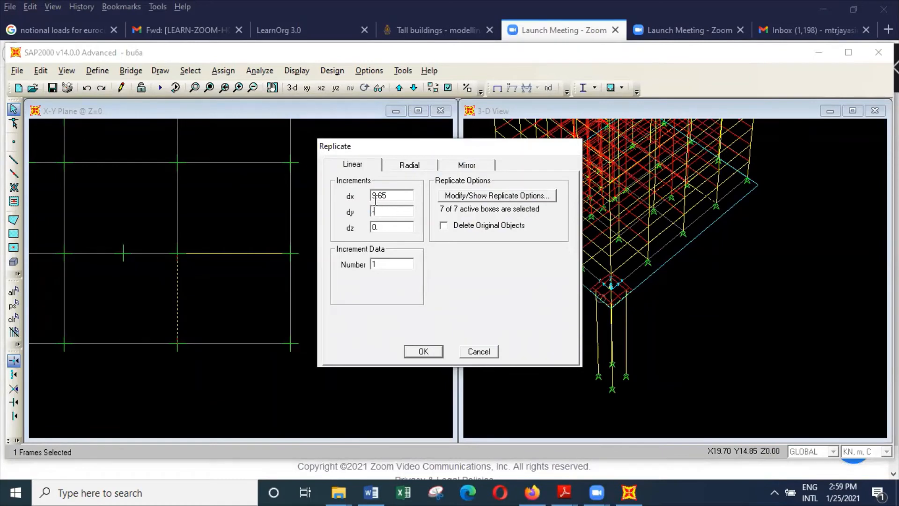
pyautogui.write('-3')
pyautogui.click(422, 350)
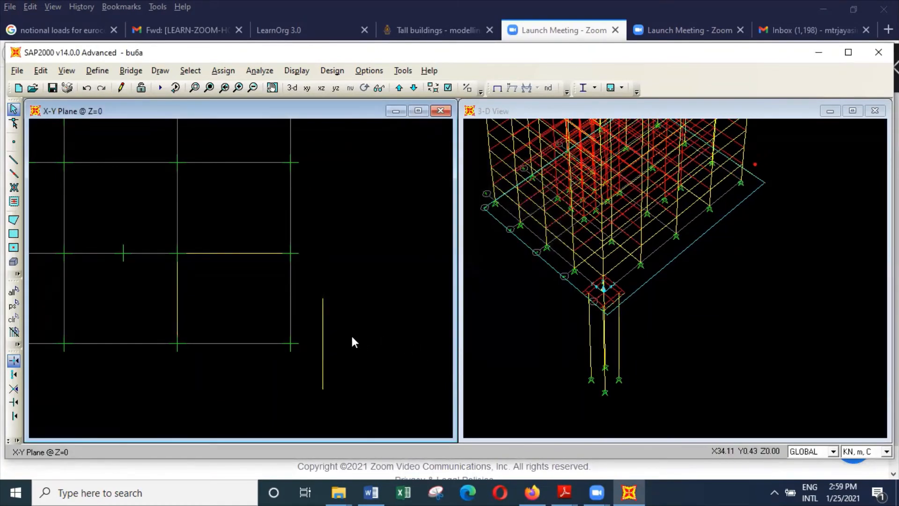
# Replicate the outermost Y-direction beam, beyond the building corner at X = 30, once with dx -0.65 and dy 0.
pyautogui.click(322, 323)
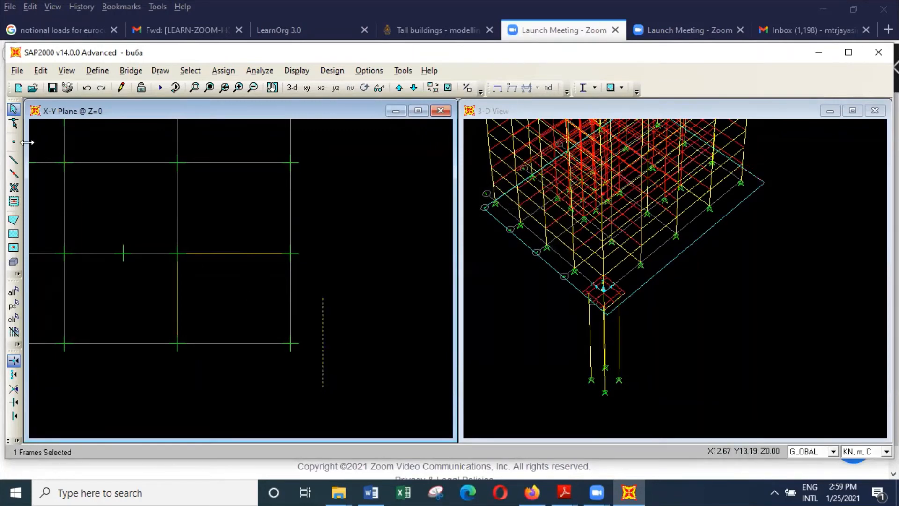
pyautogui.click(40, 70)
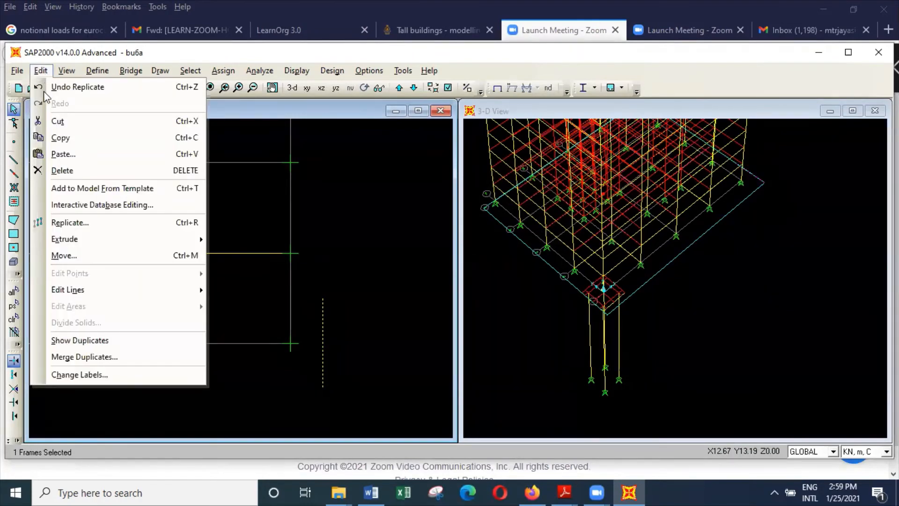
pyautogui.click(65, 222)
pyautogui.rightClick(395, 195)
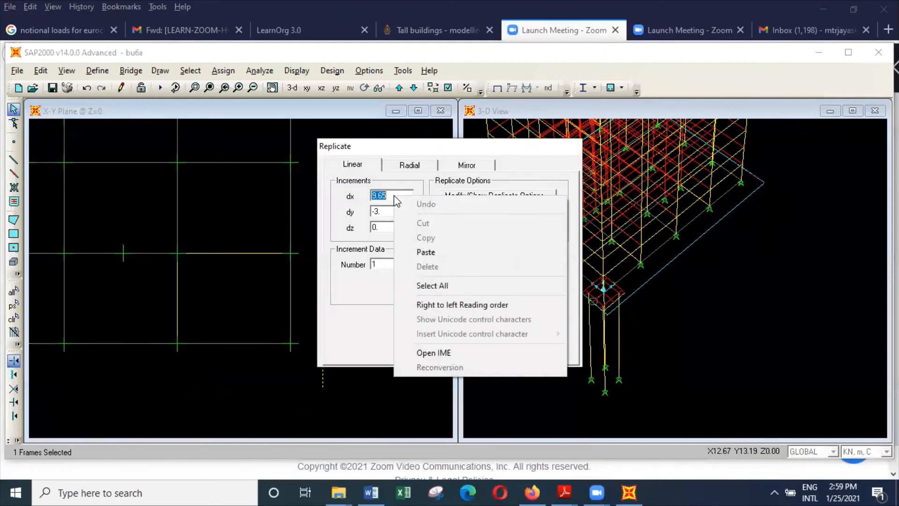
pyautogui.click(384, 211)
pyautogui.write('0')
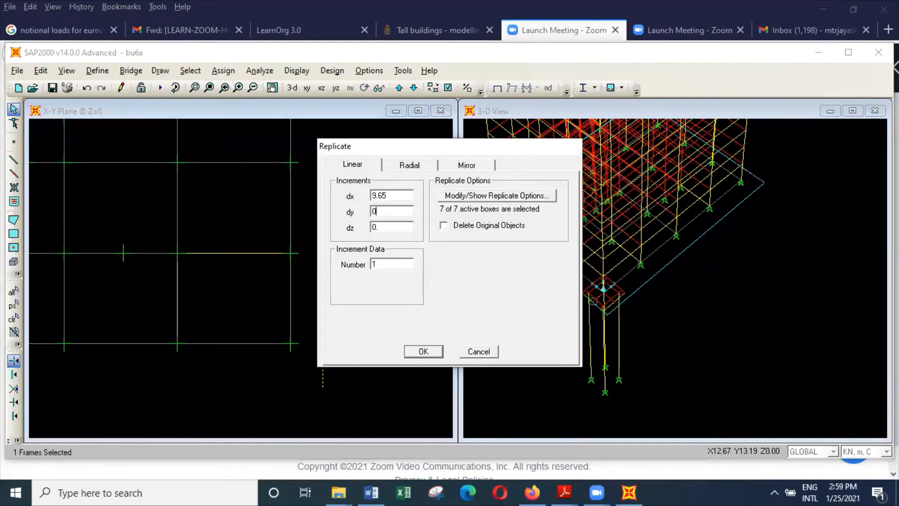
pyautogui.click(375, 195)
pyautogui.click(375, 195)
pyautogui.press('BackSpace')
pyautogui.write('-')
pyautogui.click(423, 351)
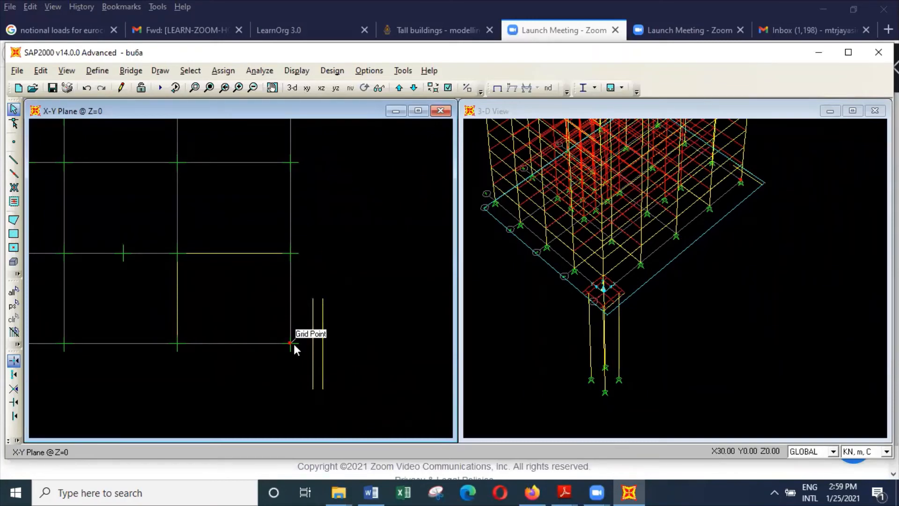
# Replicate the inner beam of the Y-direction pair once with dx -3.
pyautogui.click(314, 324)
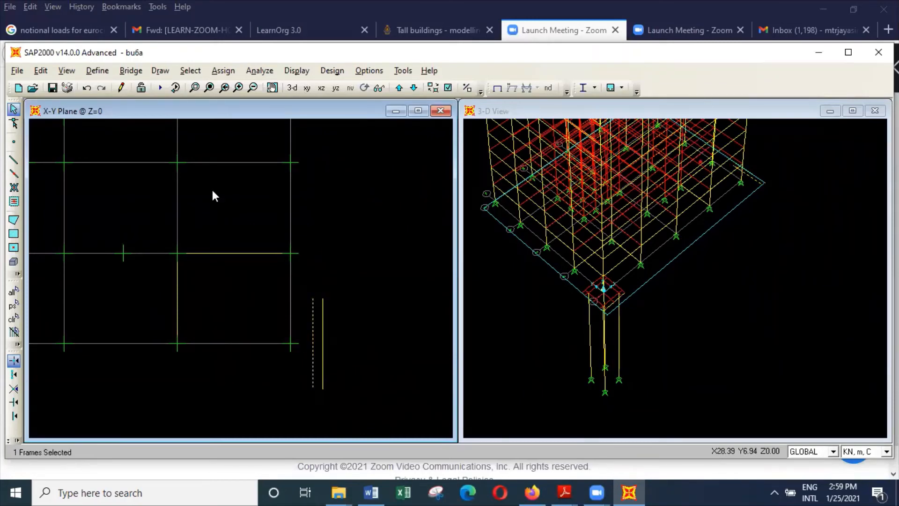
pyautogui.click(47, 70)
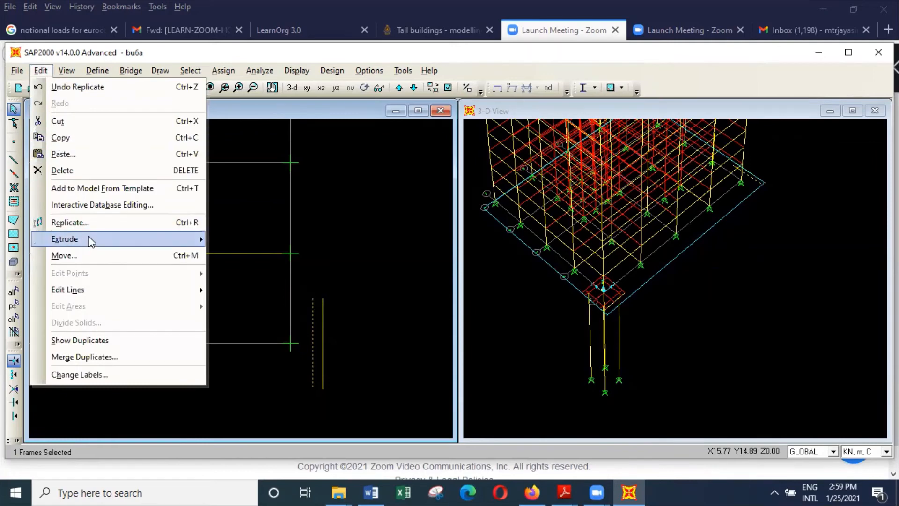
pyautogui.click(70, 222)
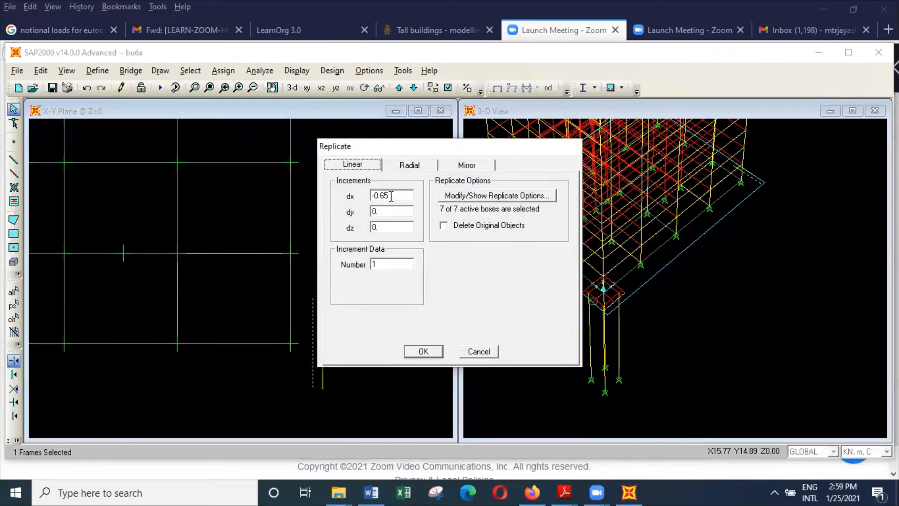
pyautogui.doubleClick(391, 196)
pyautogui.click(423, 352)
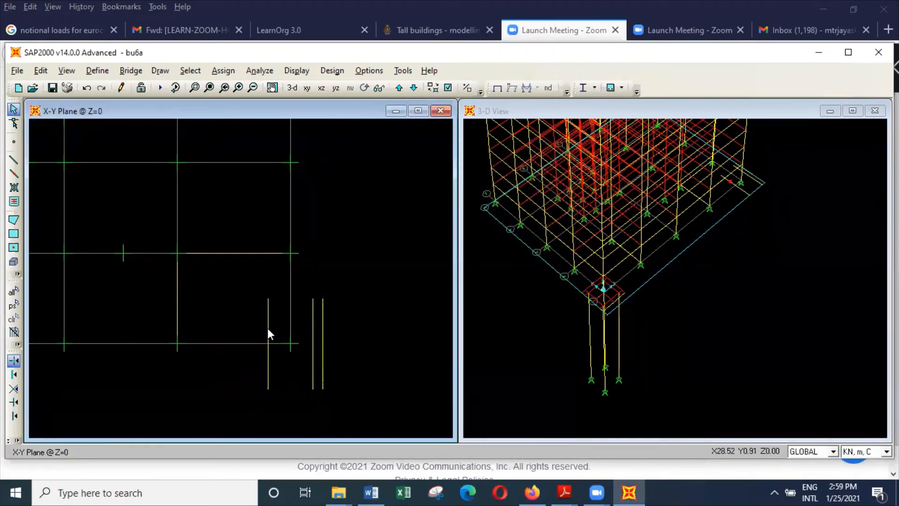
# Replicate the Y-direction beam just inside the X = 30 grid line once with dx -0.65.
pyautogui.click(268, 330)
pyautogui.click(40, 71)
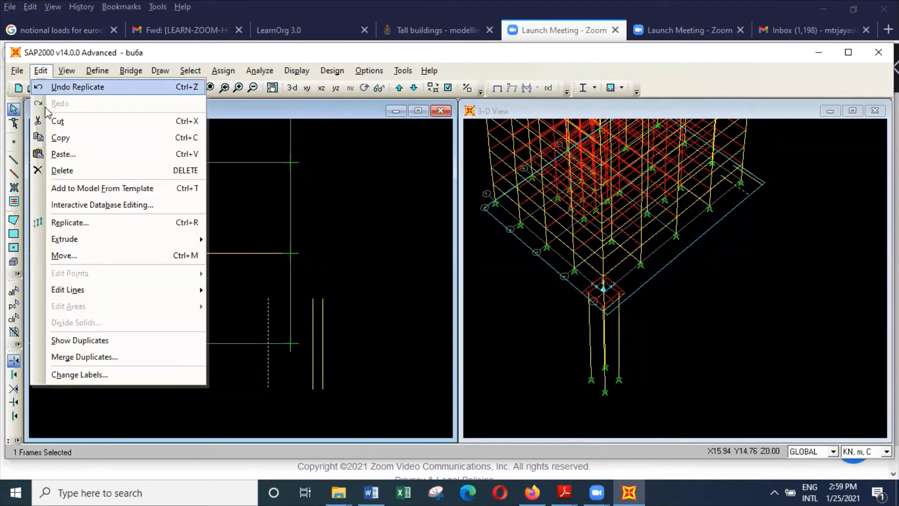
pyautogui.click(71, 221)
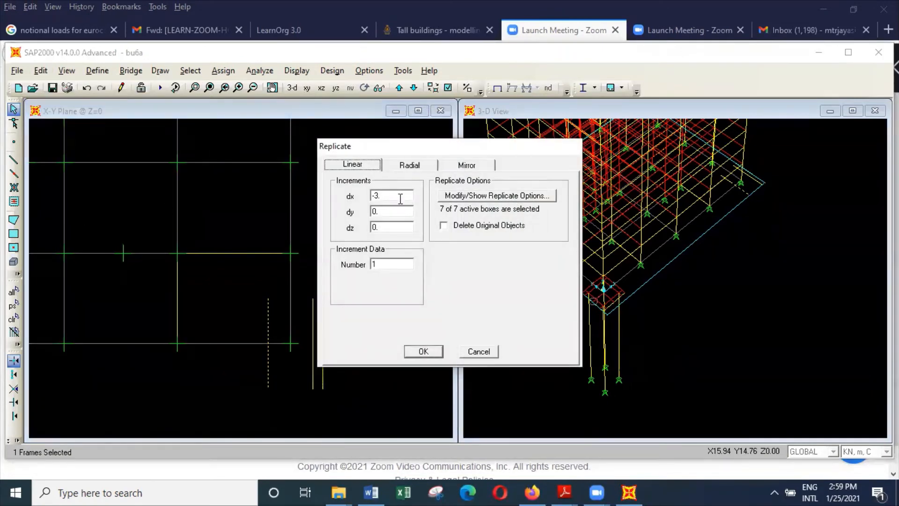
pyautogui.doubleClick(401, 199)
pyautogui.click(400, 198)
pyautogui.write('65')
pyautogui.click(433, 350)
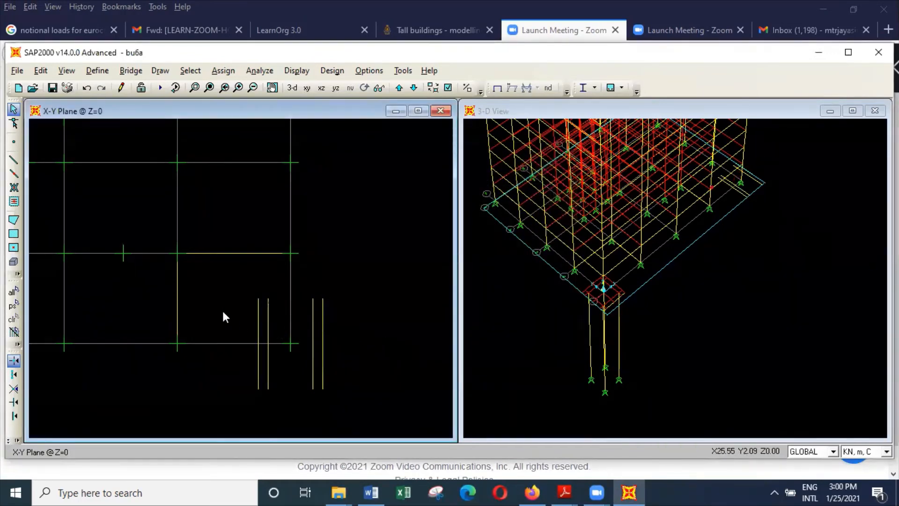
# Replicate the X-direction beam on the Y = 6 grid line once with dx 5 and dy -8.15.
pyautogui.click(250, 253)
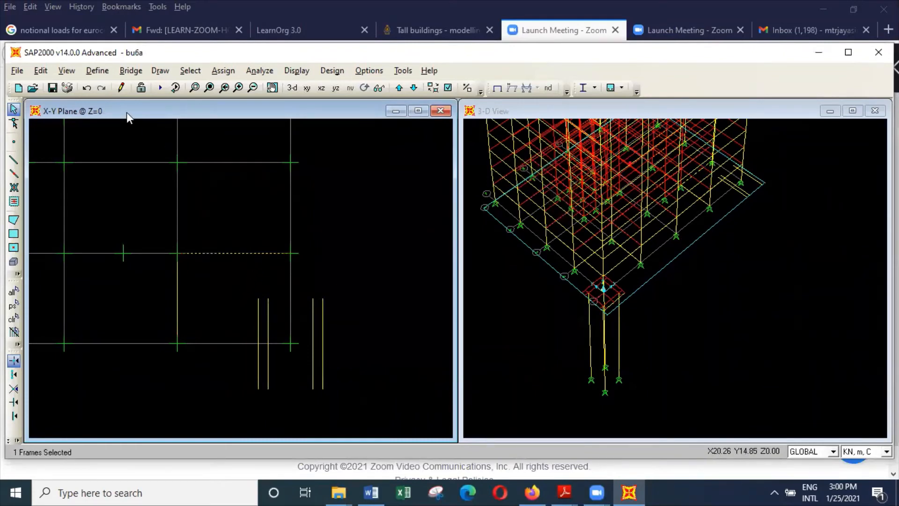
pyautogui.click(47, 71)
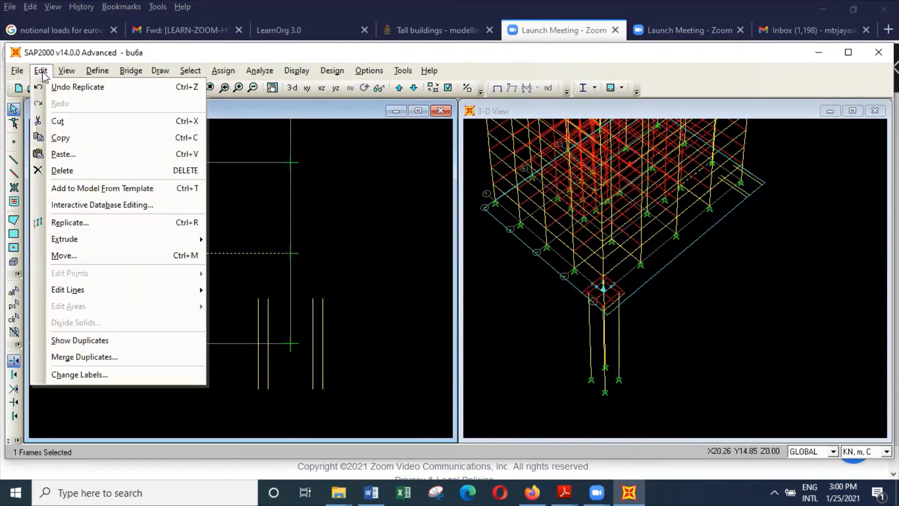
pyautogui.click(101, 220)
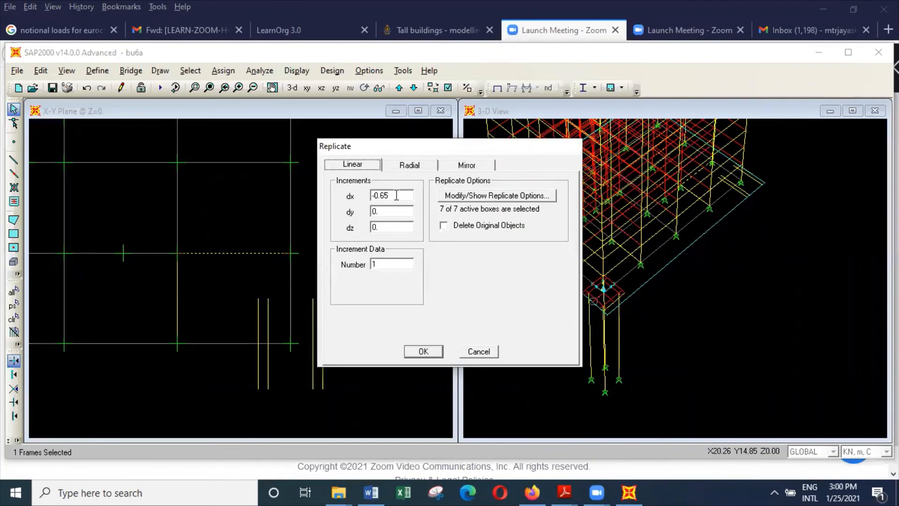
pyautogui.doubleClick(396, 194)
pyautogui.write('5')
pyautogui.doubleClick(389, 210)
pyautogui.write('-8')
pyautogui.click(423, 351)
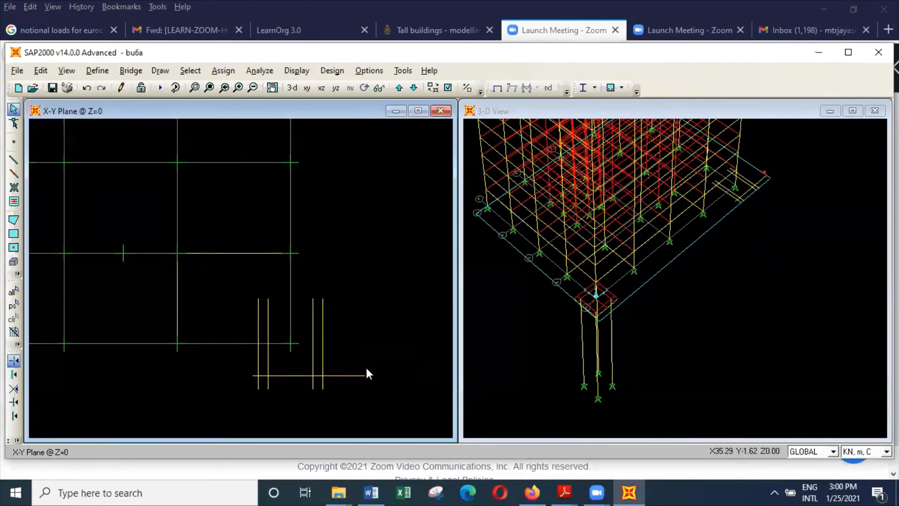
# Replicate the X-direction beam crossing below the corner once with dx 0 and dy 0.65.
pyautogui.click(353, 374)
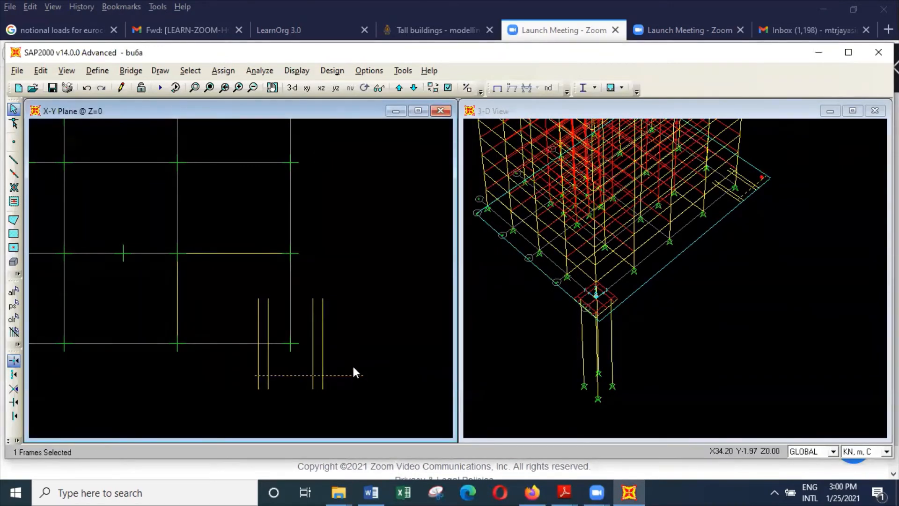
pyautogui.click(40, 70)
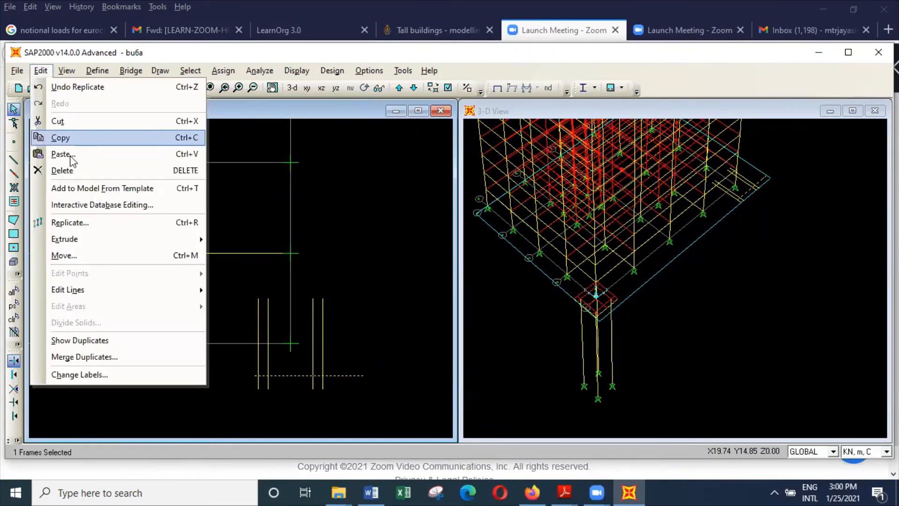
pyautogui.click(91, 223)
pyautogui.doubleClick(389, 211)
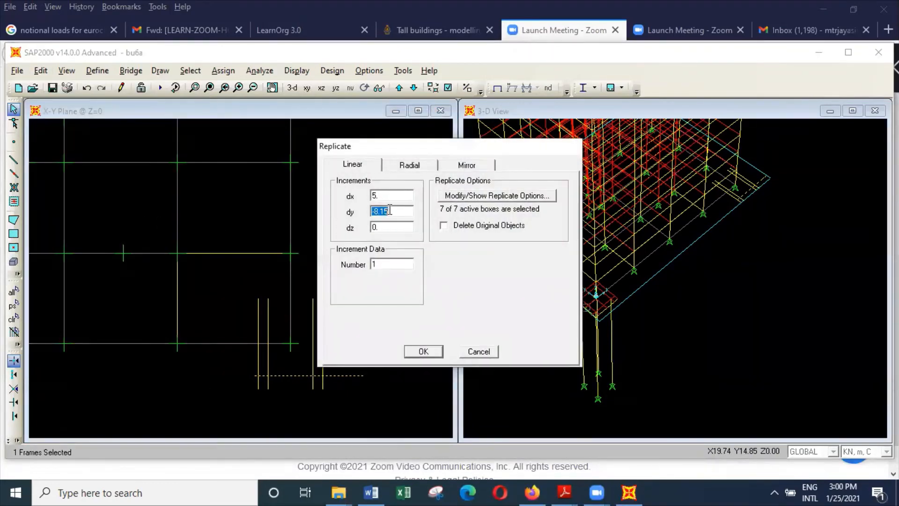
pyautogui.write('.65')
pyautogui.doubleClick(394, 194)
pyautogui.write('0')
pyautogui.click(436, 351)
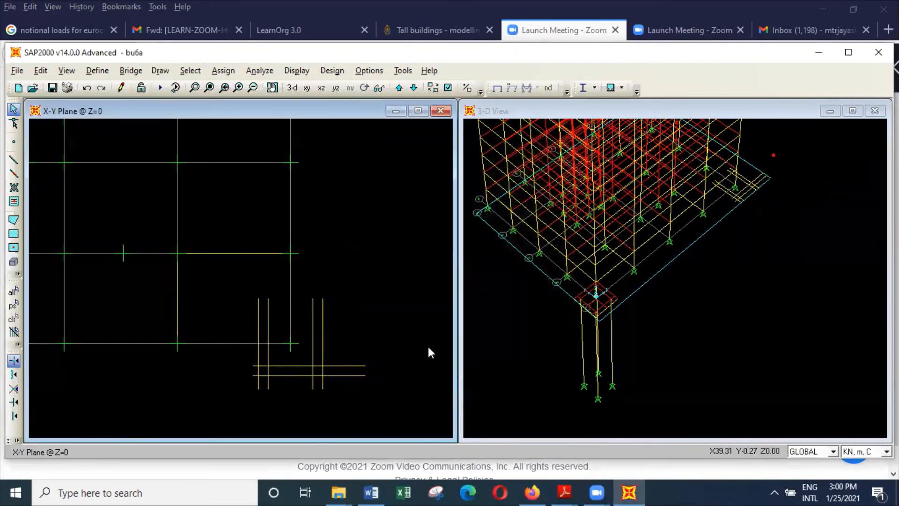
# Replicate the upper beam of the X-direction pair below the corner once with dy 3.
pyautogui.click(353, 366)
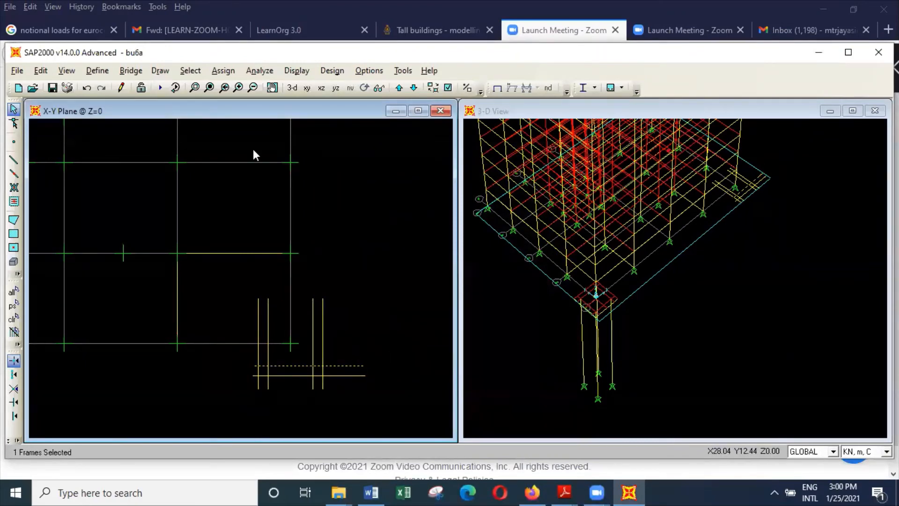
pyautogui.click(42, 71)
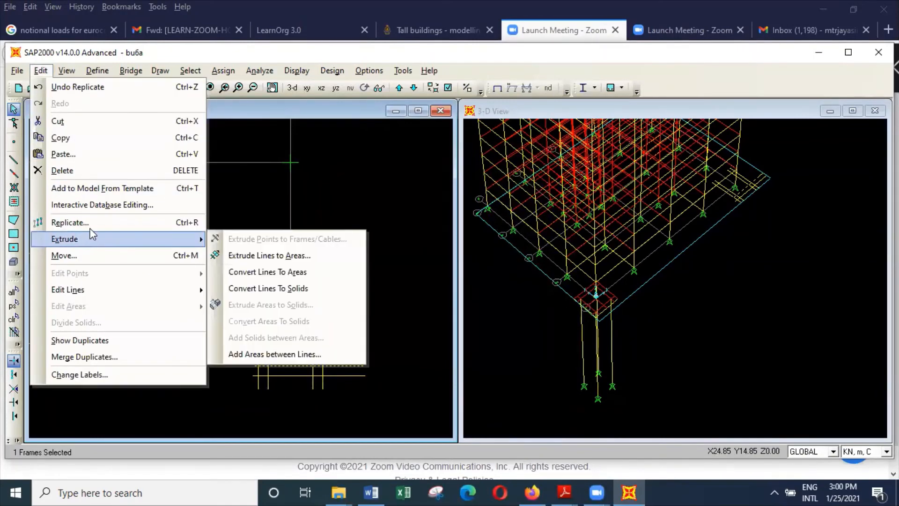
pyautogui.click(89, 223)
pyautogui.doubleClick(391, 209)
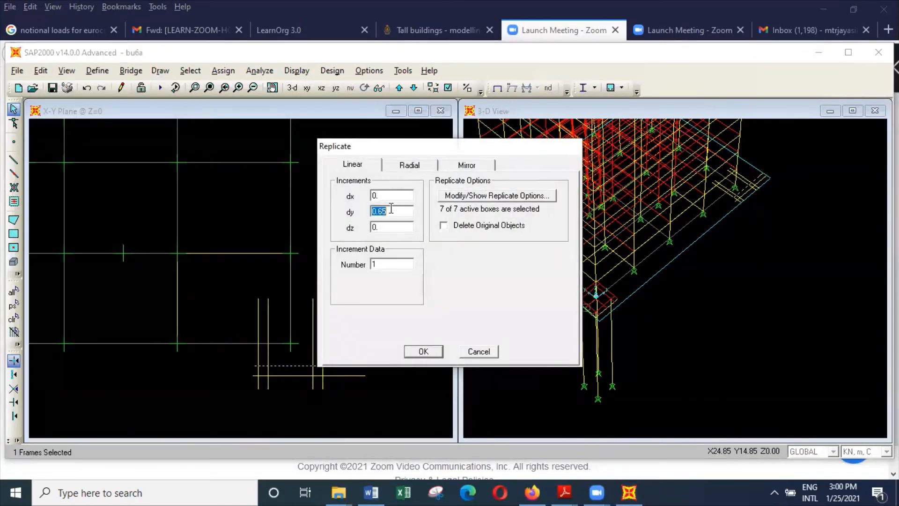
pyautogui.write('3')
pyautogui.click(424, 351)
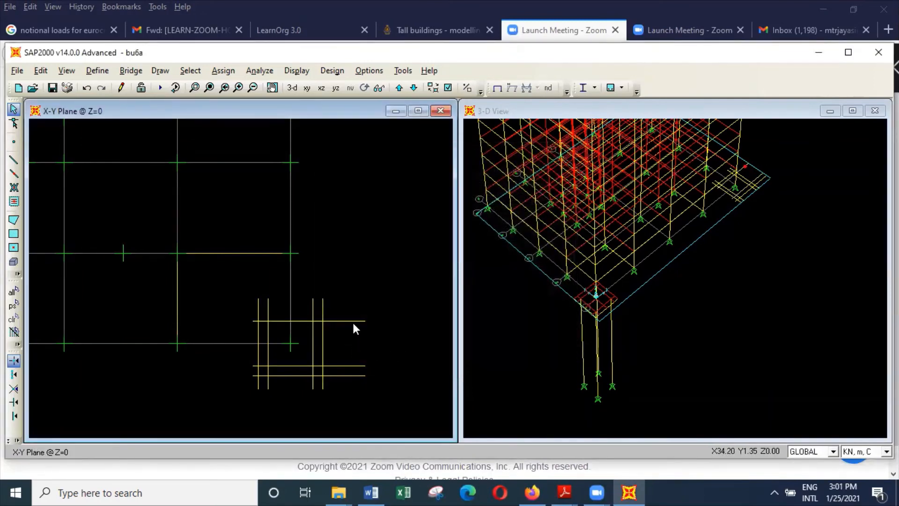
# Replicate the X-direction beam above the Y = 0 grid line once with dy 0.65.
pyautogui.click(353, 322)
pyautogui.click(40, 71)
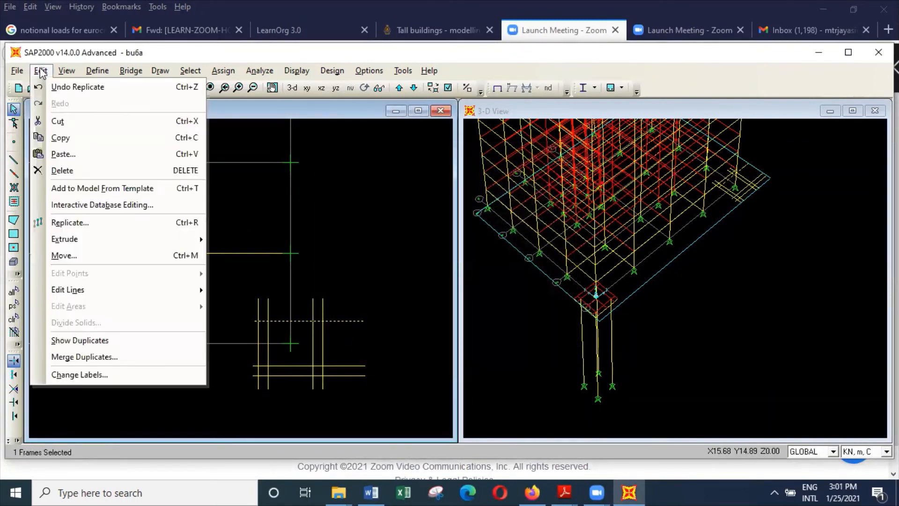
pyautogui.click(100, 224)
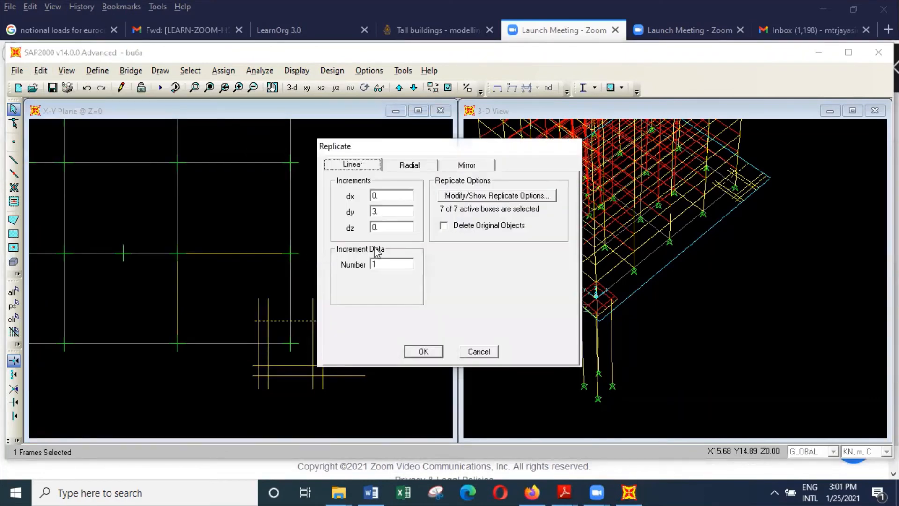
pyautogui.doubleClick(391, 212)
pyautogui.write('.65')
pyautogui.click(434, 351)
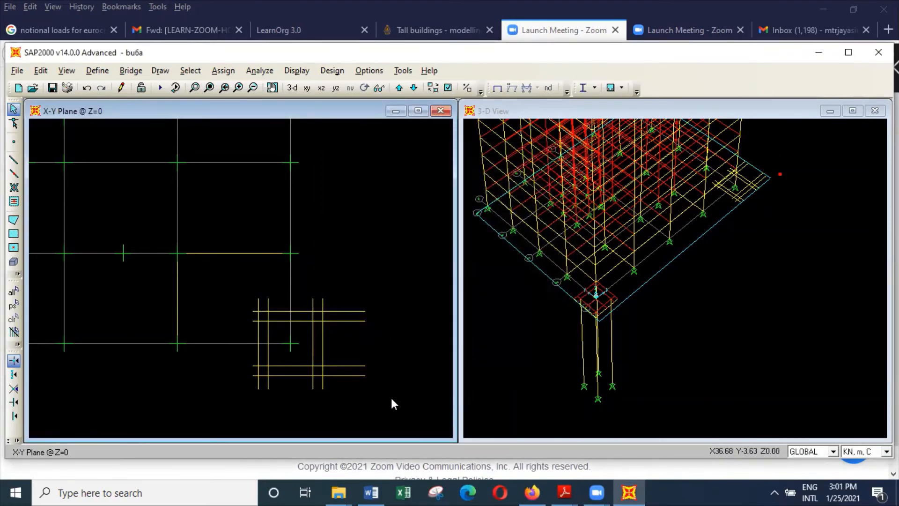
# Divide the eight crossing pile cap beams around the corner by breaking them at their intersections.
pyautogui.moveTo(390, 396); pyautogui.dragTo(209, 292)
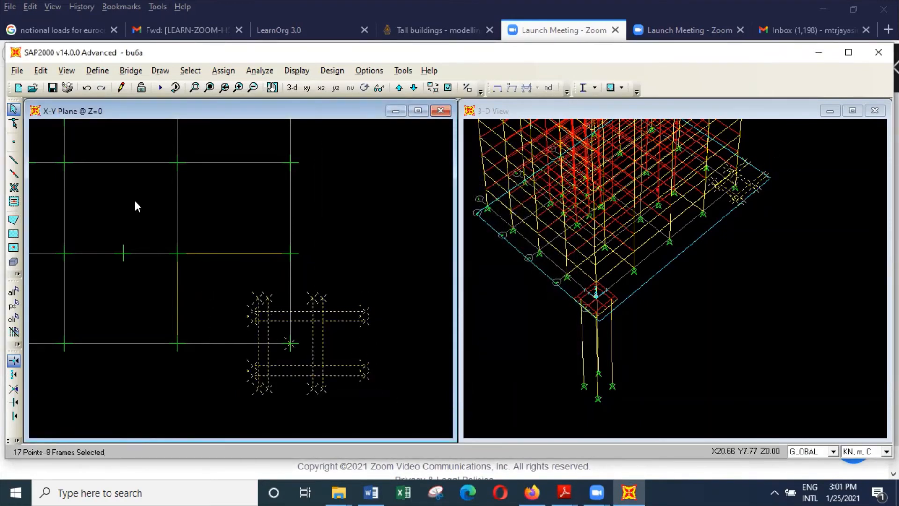
pyautogui.click(41, 70)
pyautogui.moveTo(97, 288)
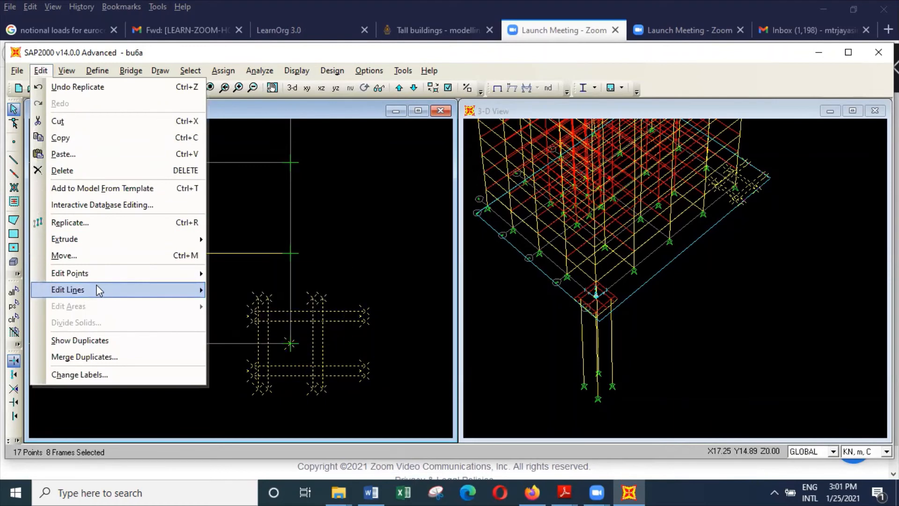
pyautogui.click(241, 289)
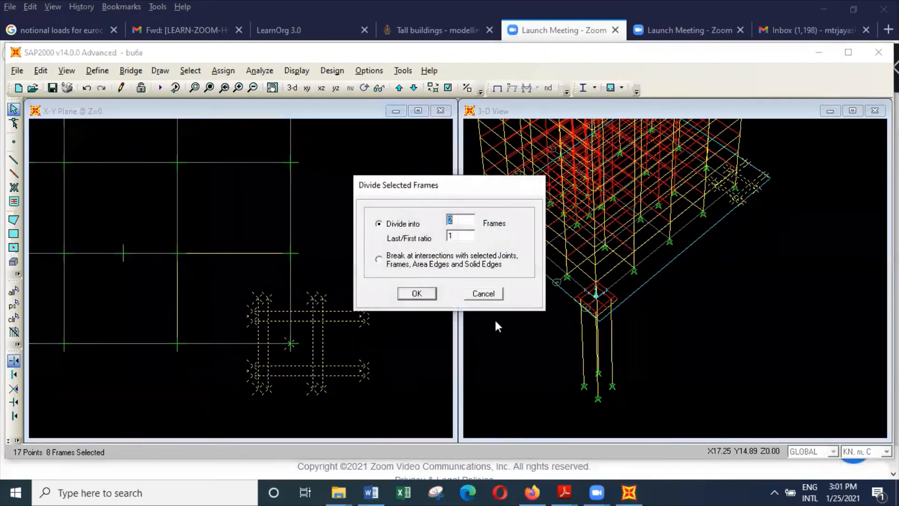
pyautogui.click(437, 265)
pyautogui.click(417, 293)
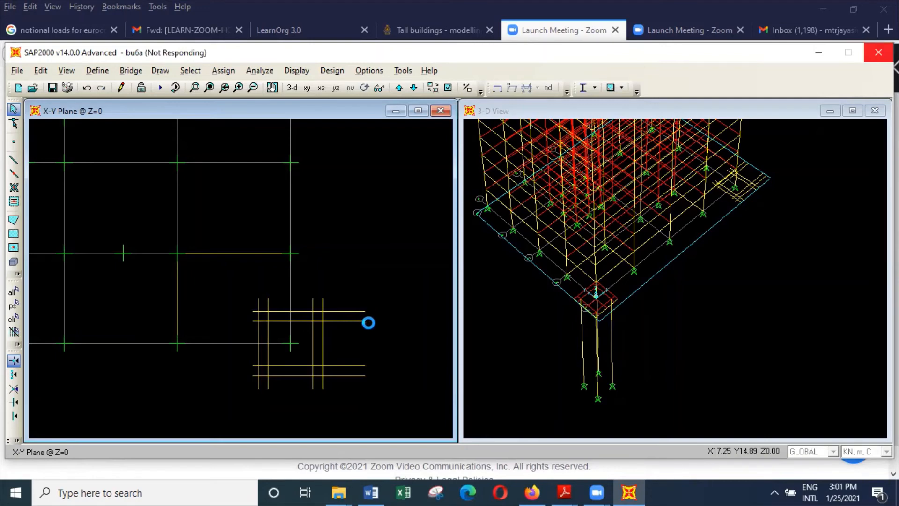
# Delete the overhanging beam ends on all four sides of the pile cap grid.
pyautogui.moveTo(345, 299); pyautogui.dragTo(223, 273)
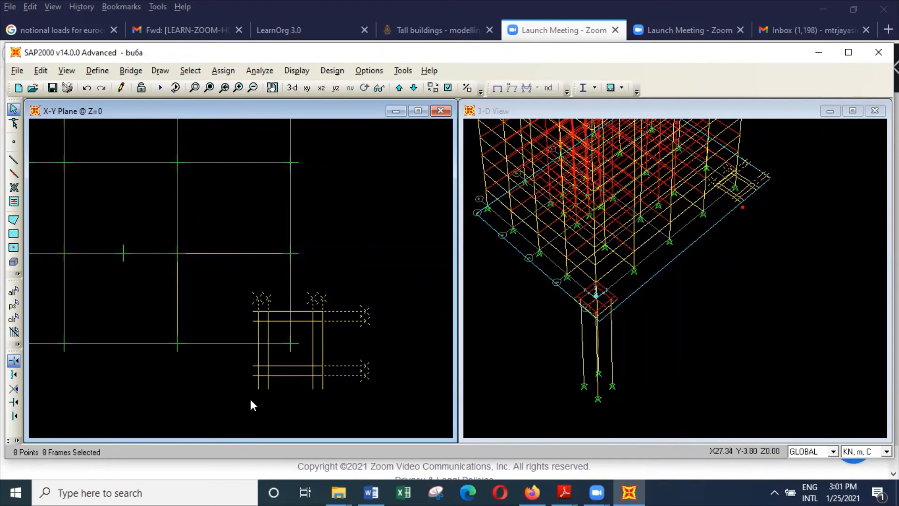
pyautogui.moveTo(251, 395); pyautogui.dragTo(236, 295)
pyautogui.moveTo(253, 394); pyautogui.dragTo(242, 286)
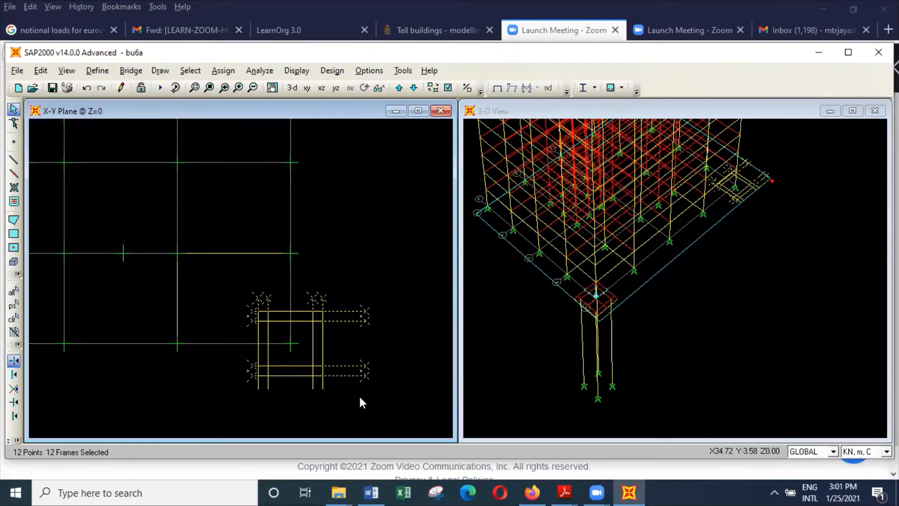
pyautogui.moveTo(346, 402); pyautogui.dragTo(237, 384)
pyautogui.press('Delete')
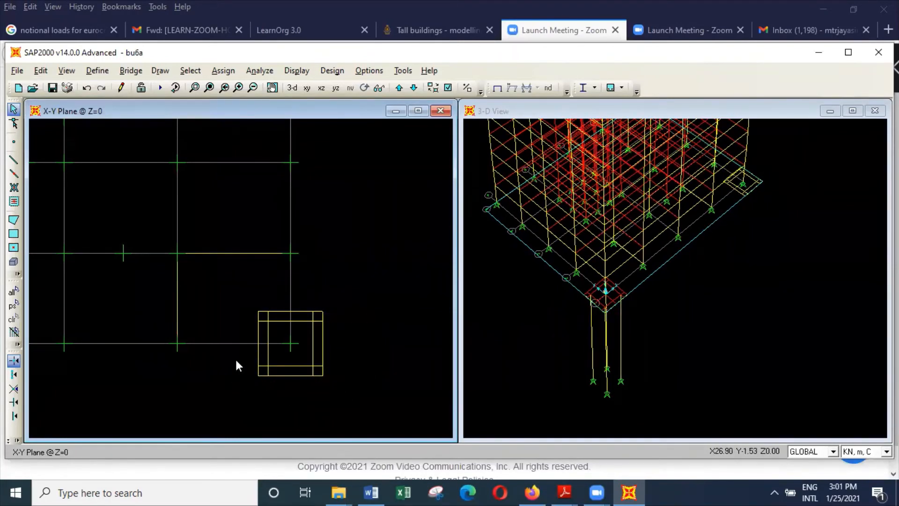
# Extrude the four inner beam intersections of the new pile cap into pile1000 frames with dy 0 and dz -20.
pyautogui.click(267, 321)
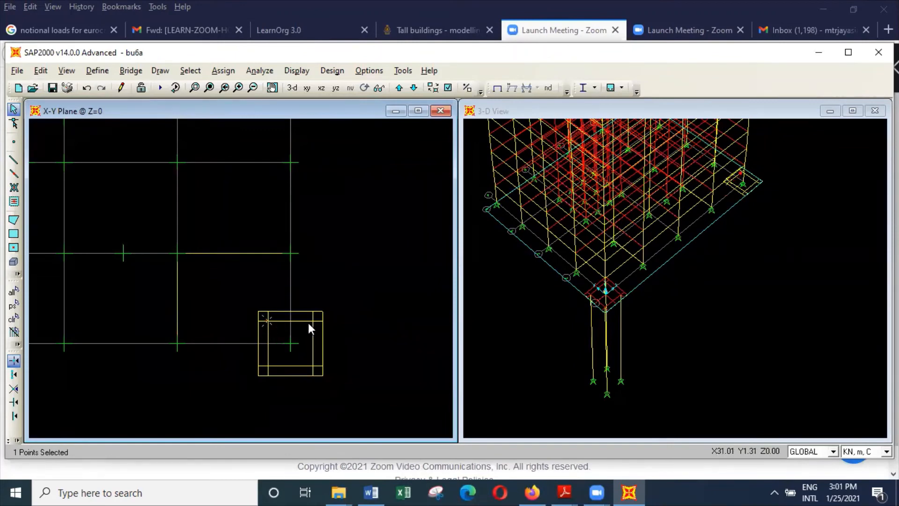
pyautogui.click(312, 321)
pyautogui.click(267, 366)
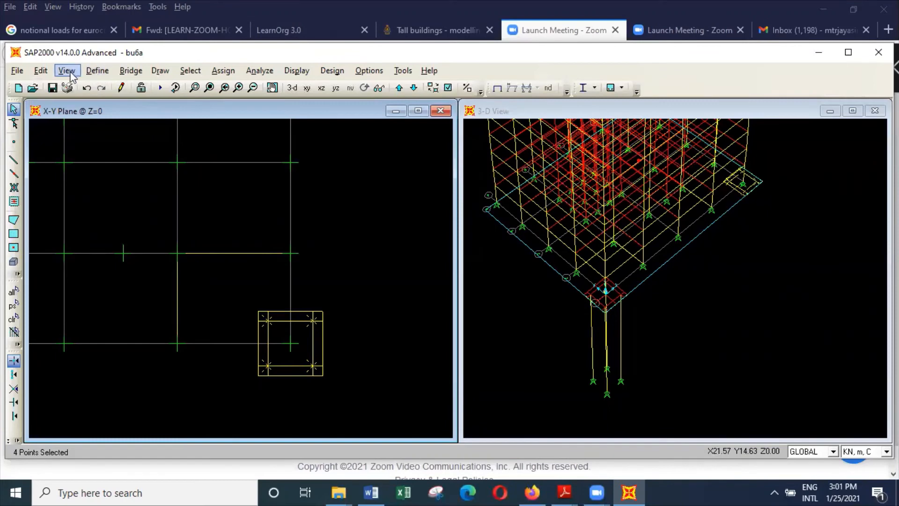
pyautogui.click(41, 70)
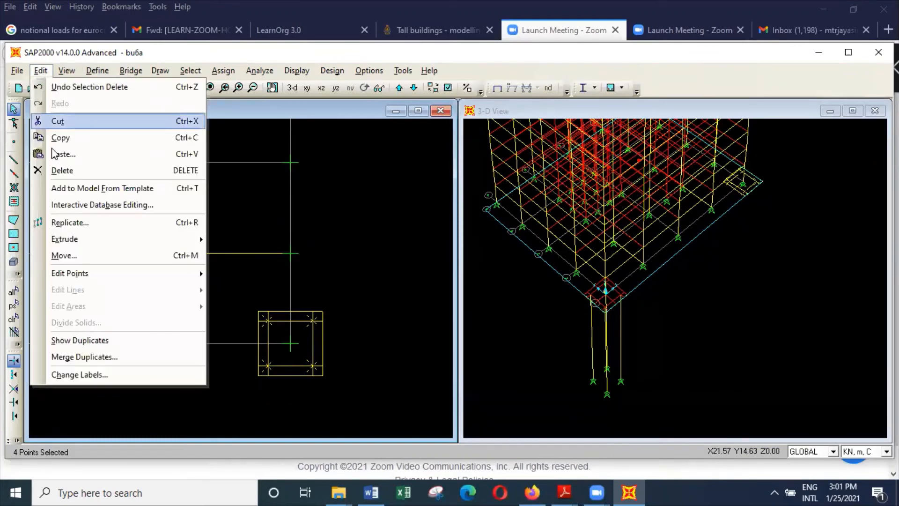
pyautogui.moveTo(72, 243)
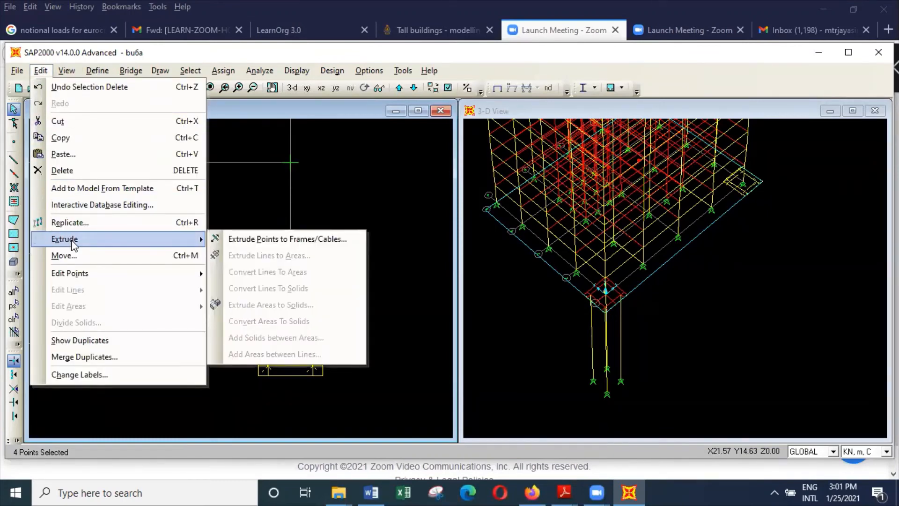
pyautogui.click(315, 239)
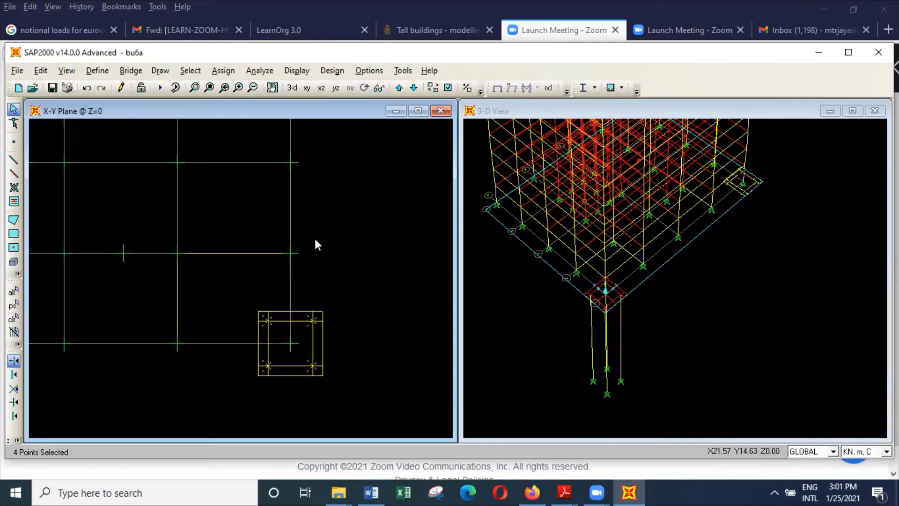
pyautogui.click(491, 184)
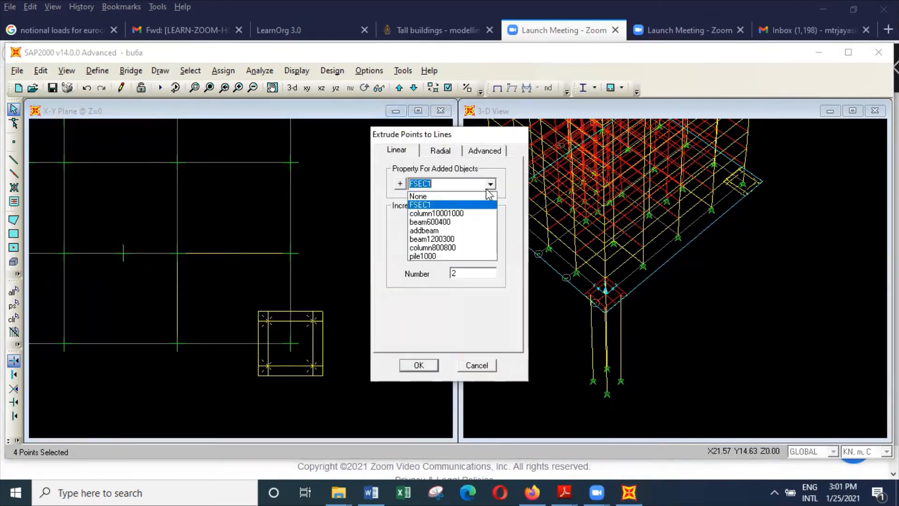
pyautogui.click(468, 257)
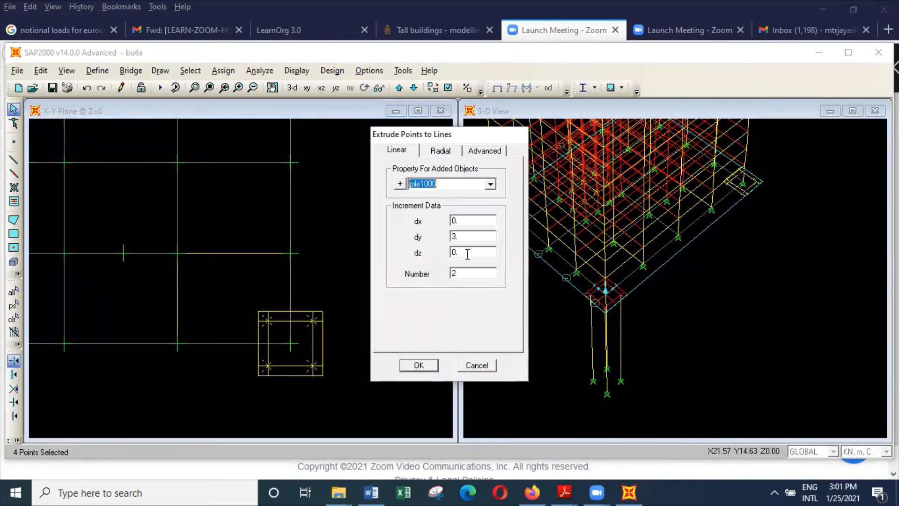
pyautogui.doubleClick(466, 237)
pyautogui.write('0')
pyautogui.doubleClick(471, 253)
pyautogui.write('-20')
pyautogui.click(418, 365)
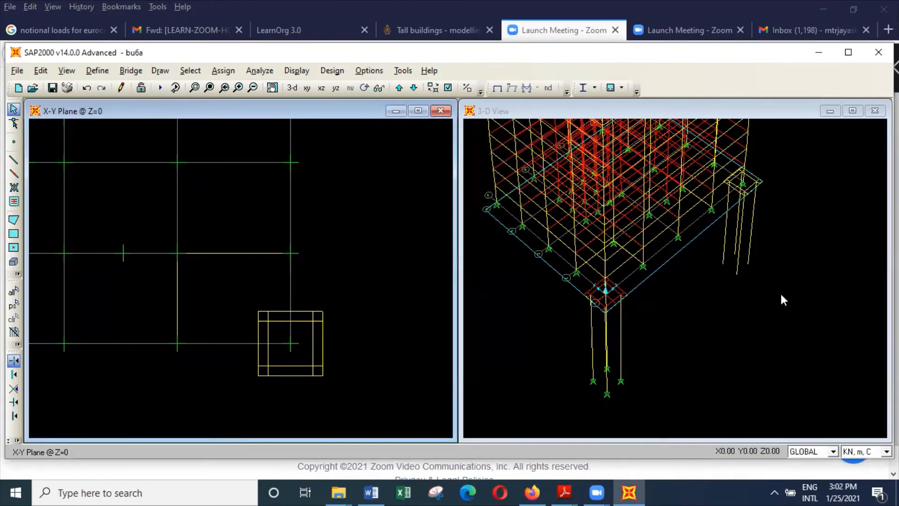
# Assign pinned restraints, with translations 1, 2 and 3 fixed, to the lower end joints of the four new piles.
pyautogui.moveTo(781, 294); pyautogui.dragTo(709, 253)
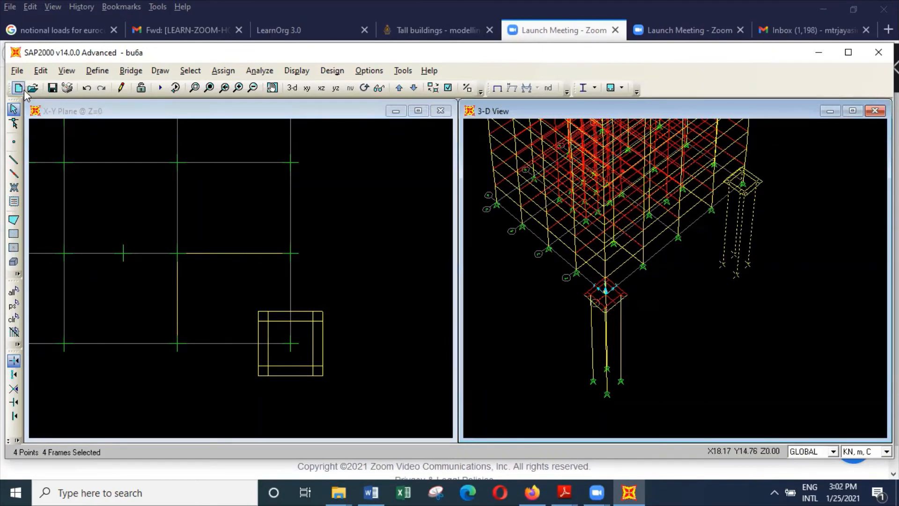
pyautogui.click(40, 70)
pyautogui.click(40, 71)
pyautogui.click(223, 70)
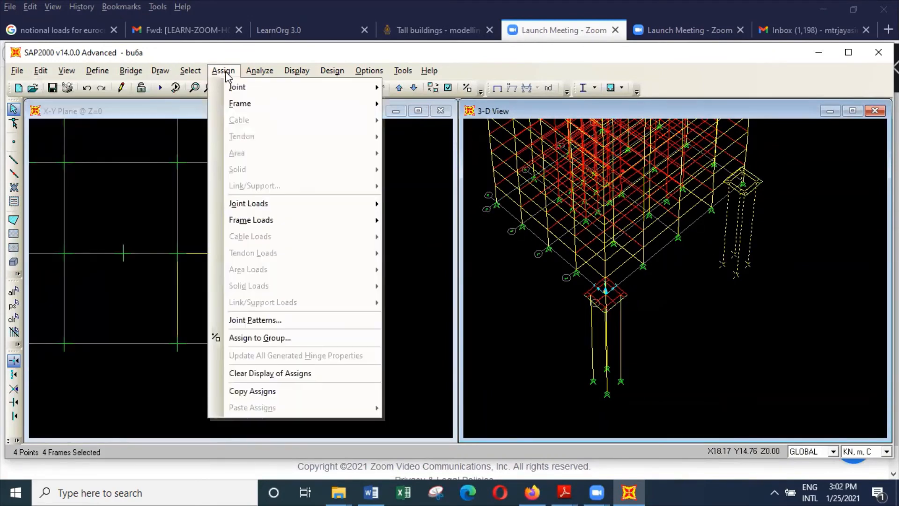
pyautogui.moveTo(235, 88)
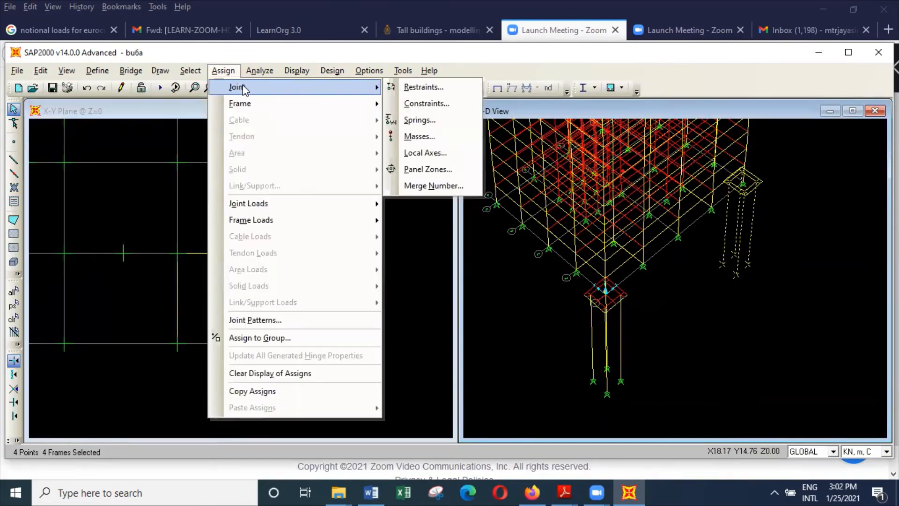
pyautogui.click(424, 87)
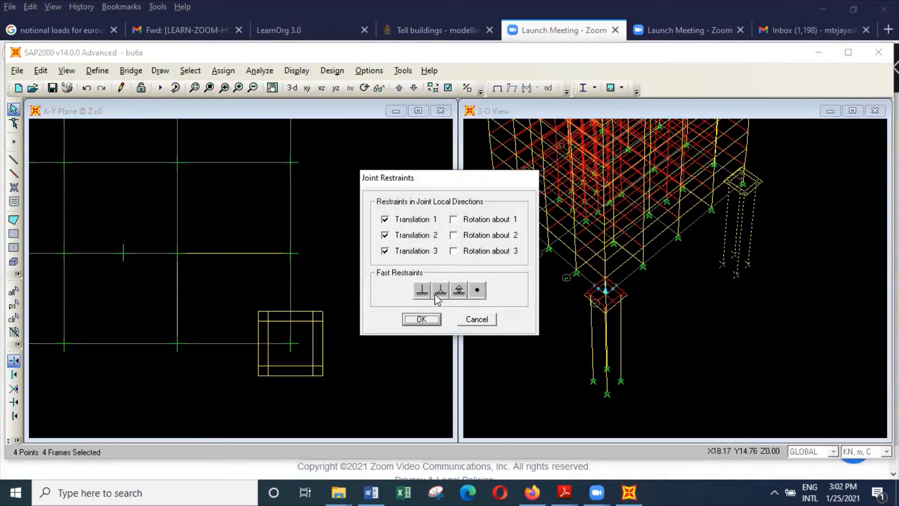
pyautogui.click(432, 322)
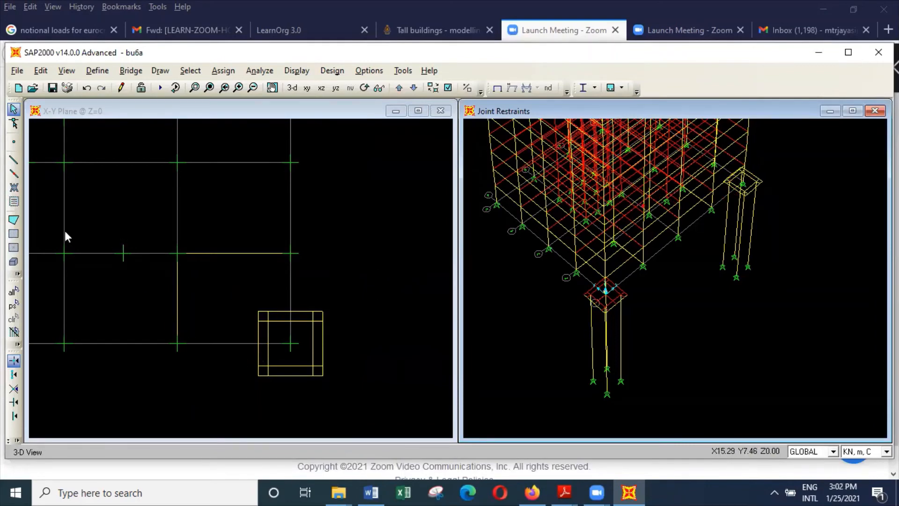
# Draw a rectangular pilecap1800 area over the upper-left corner cell of the new pile cap grid.
pyautogui.click(345, 281)
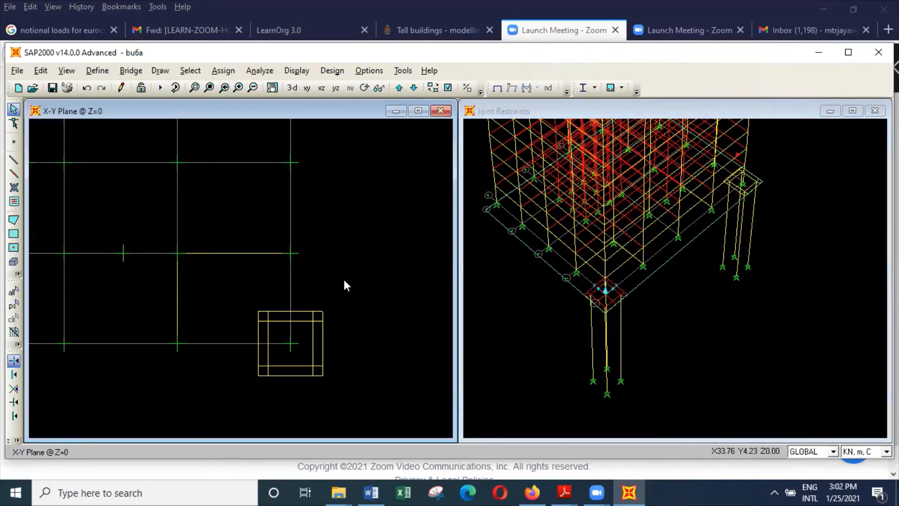
pyautogui.click(14, 233)
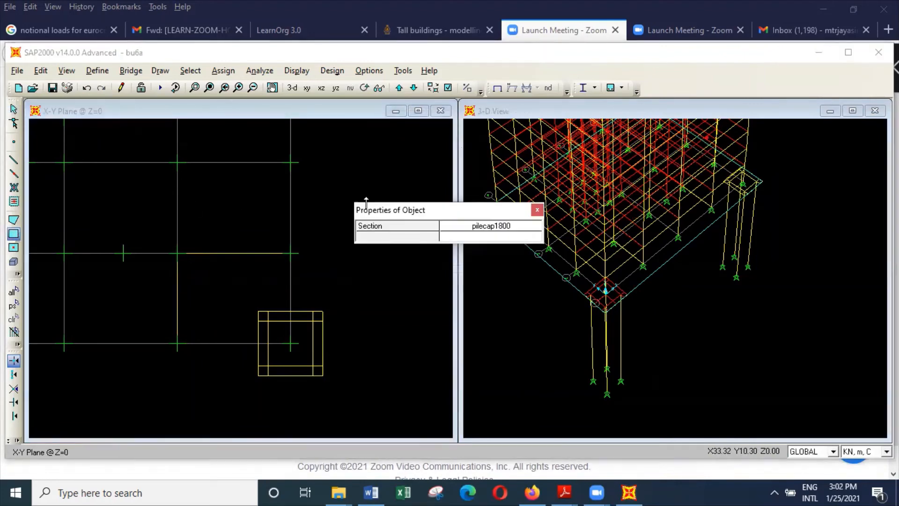
pyautogui.click(258, 311)
pyautogui.click(274, 320)
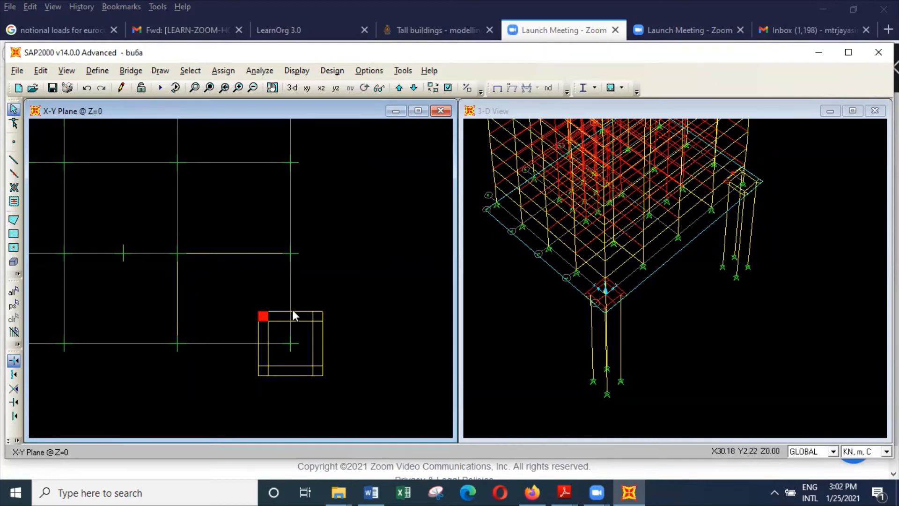
pyautogui.click(291, 311)
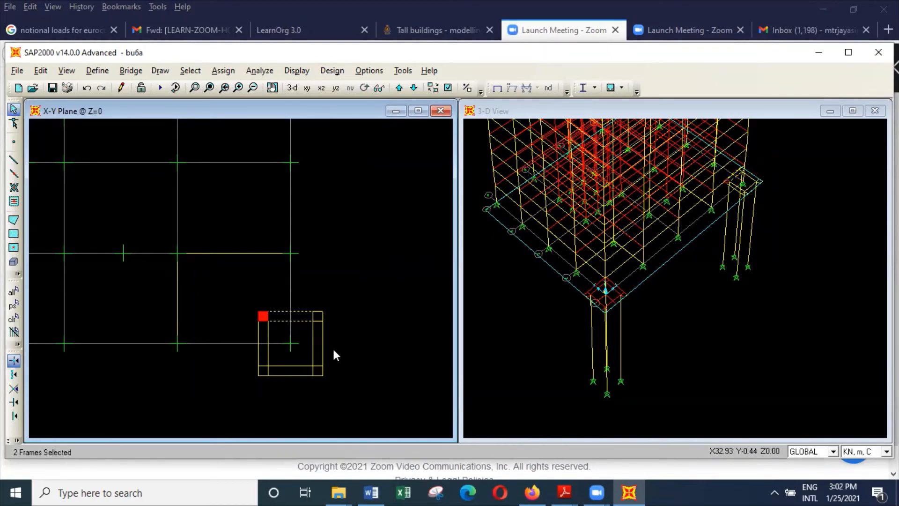
pyautogui.moveTo(333, 347); pyautogui.dragTo(248, 336)
pyautogui.moveTo(293, 390); pyautogui.dragTo(278, 362)
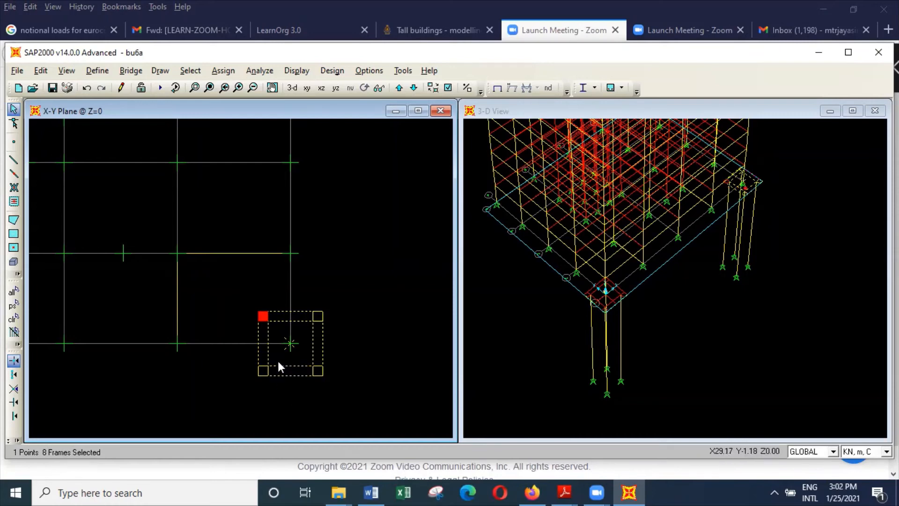
pyautogui.click(41, 71)
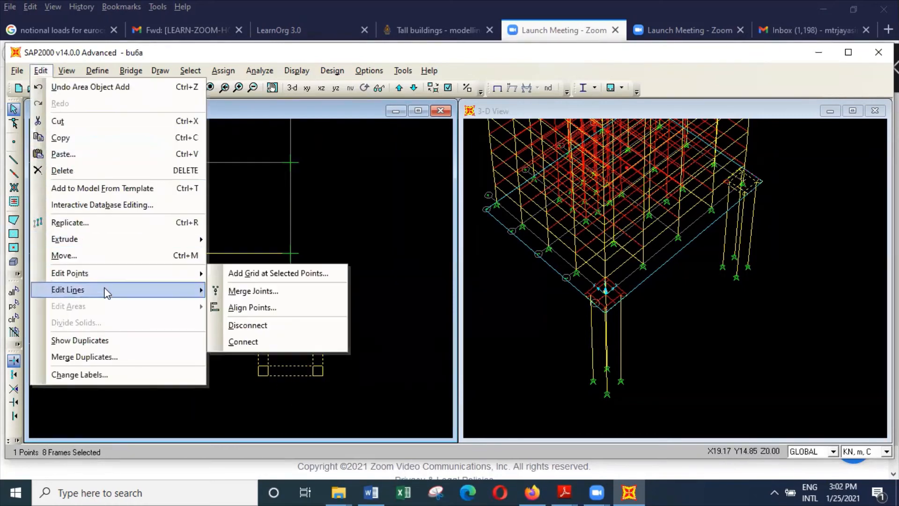
pyautogui.click(209, 284)
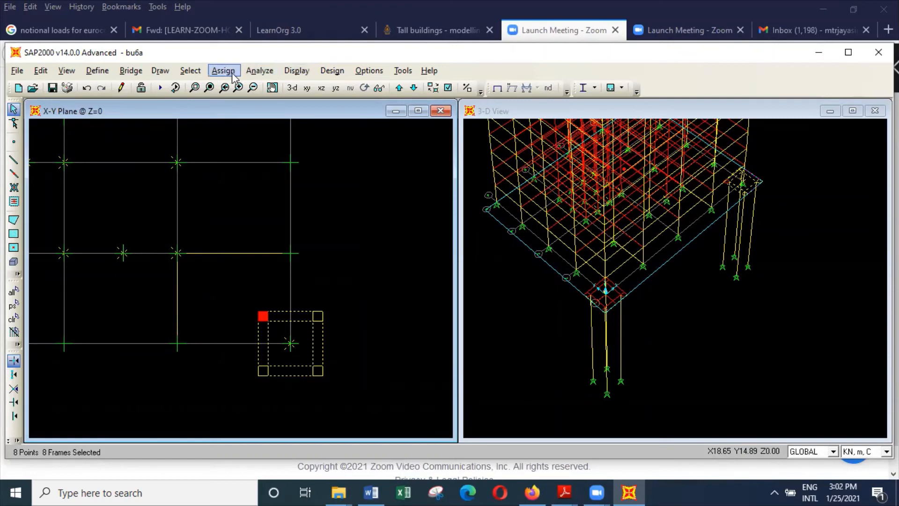
pyautogui.click(296, 70)
pyautogui.moveTo(223, 72)
pyautogui.moveTo(190, 70)
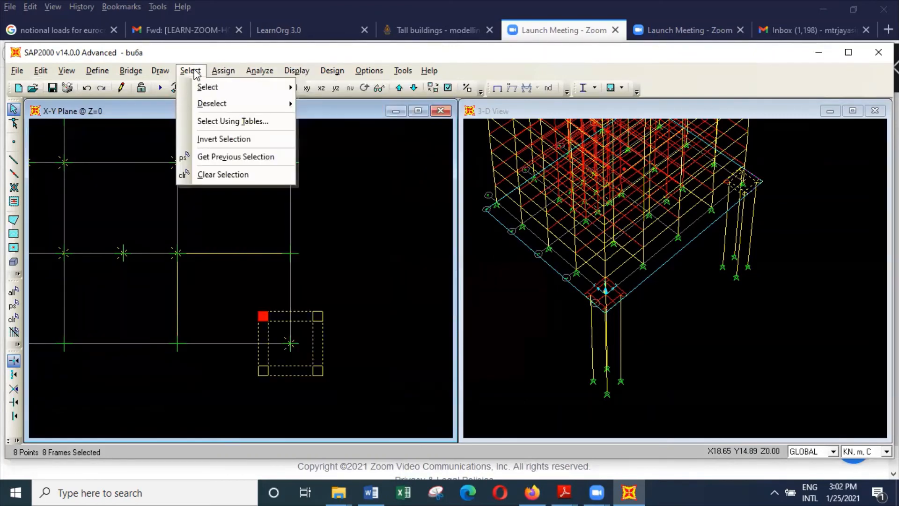
pyautogui.click(206, 175)
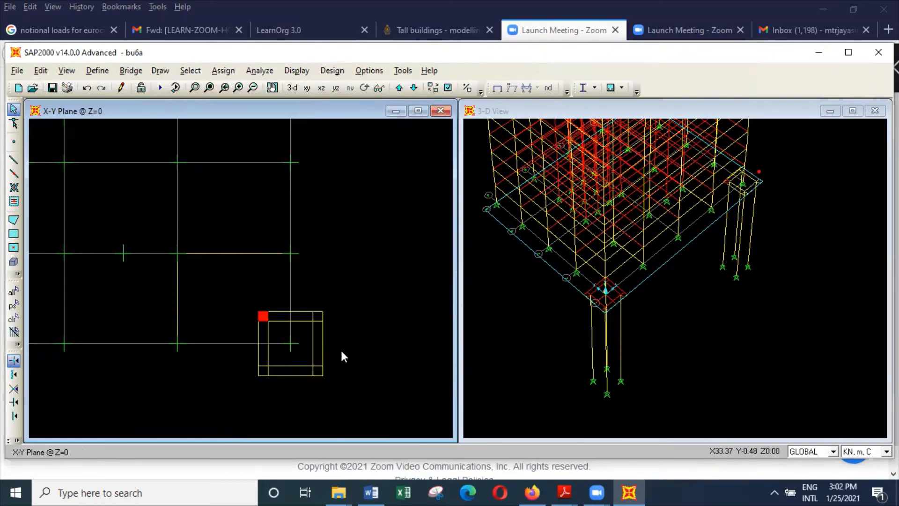
# Divide the eight middle beams on the four sides of the pile cap grid into 2 frames each.
pyautogui.moveTo(340, 348); pyautogui.dragTo(248, 334)
pyautogui.moveTo(283, 359); pyautogui.dragTo(282, 297)
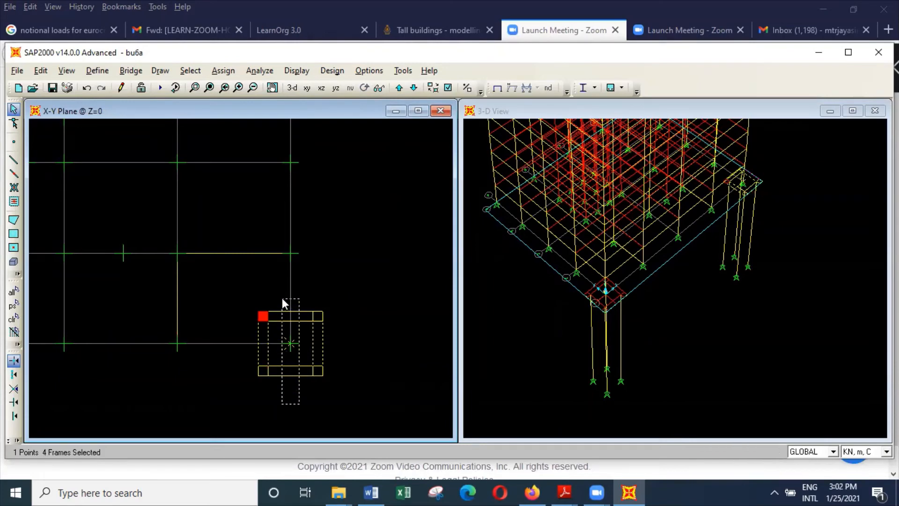
pyautogui.click(41, 70)
pyautogui.moveTo(124, 286)
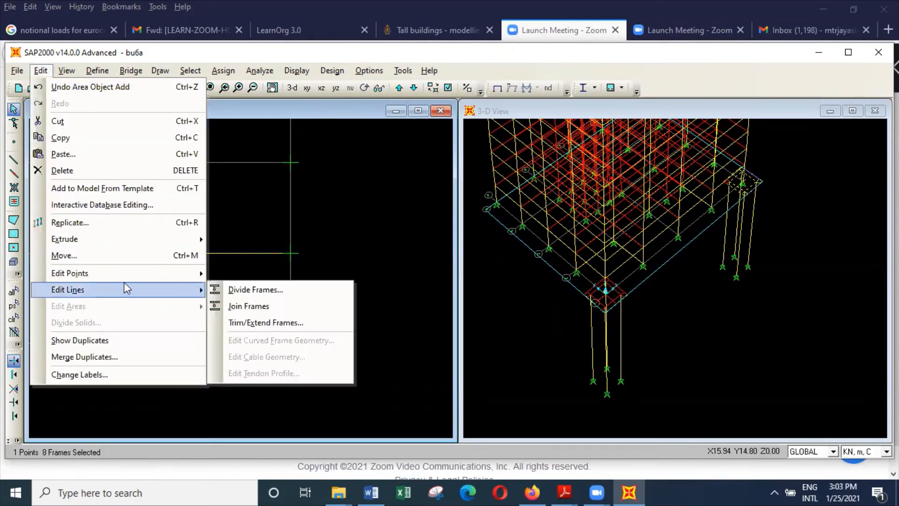
pyautogui.click(269, 289)
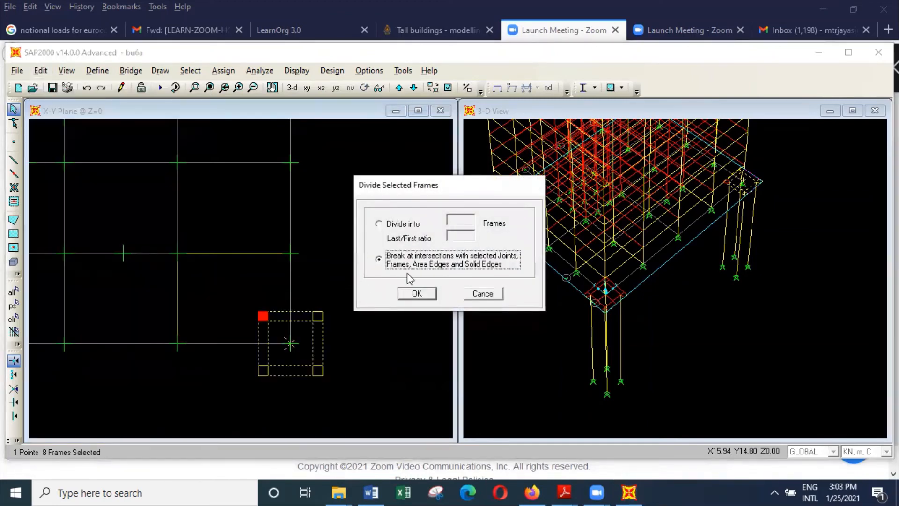
pyautogui.click(411, 226)
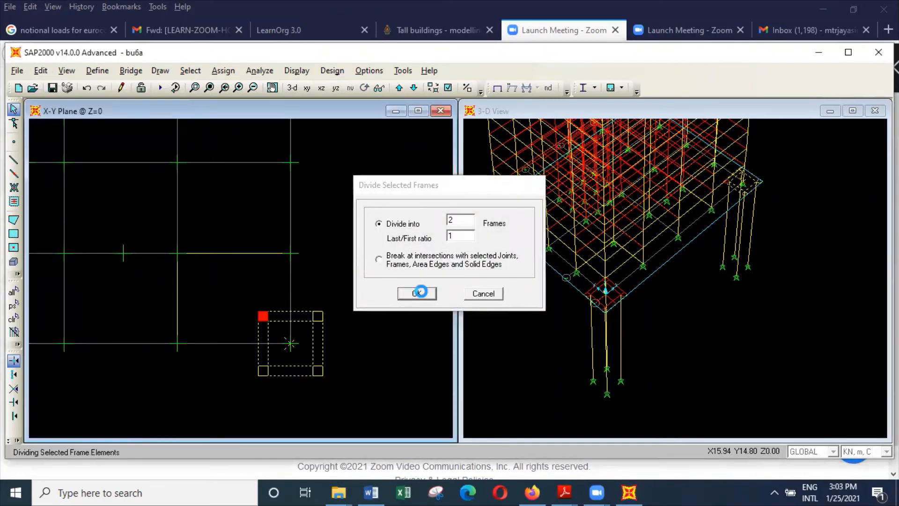
pyautogui.click(417, 292)
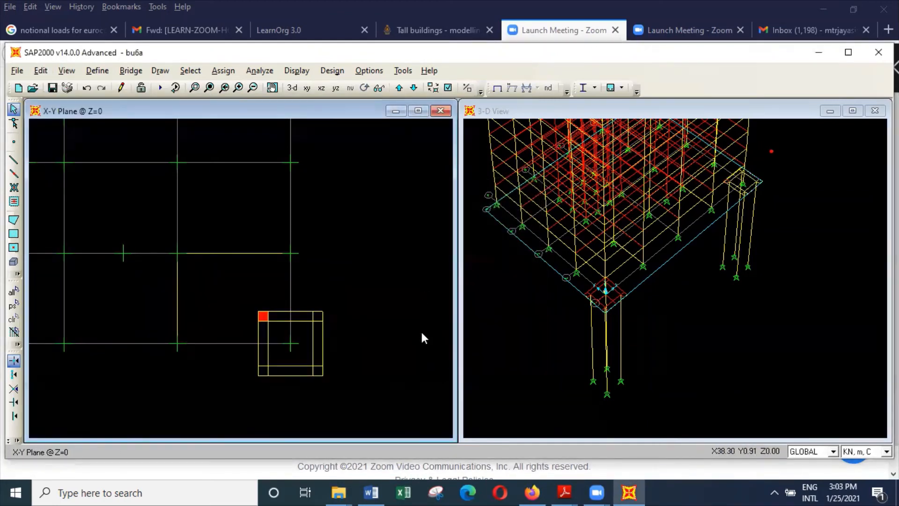
# Draw pilecap1800 rectangles over the two middle cells along the cap's upper edge.
pyautogui.click(13, 233)
pyautogui.click(288, 320)
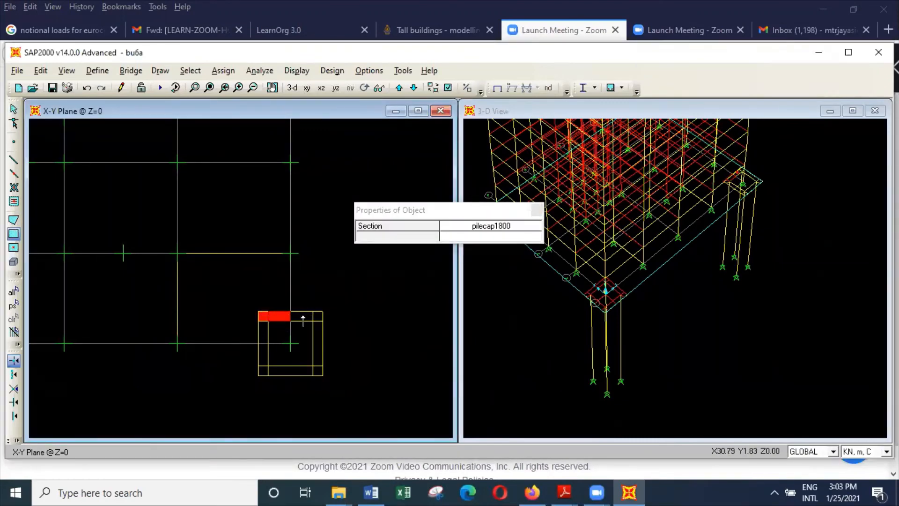
pyautogui.click(313, 311)
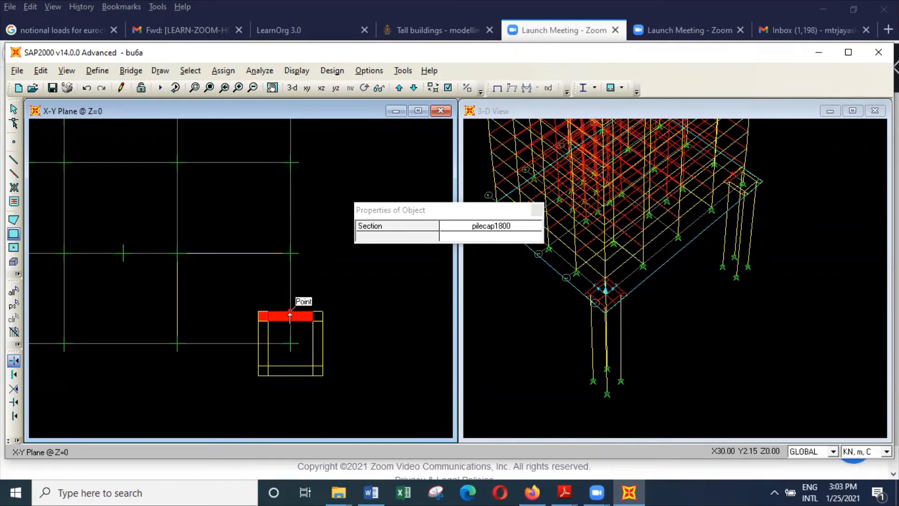
# Draw pilecap1800 rectangles over the upper-left inner quadrant and the cells down the cap's left edge to its lower corner.
pyautogui.click(287, 341)
pyautogui.click(268, 323)
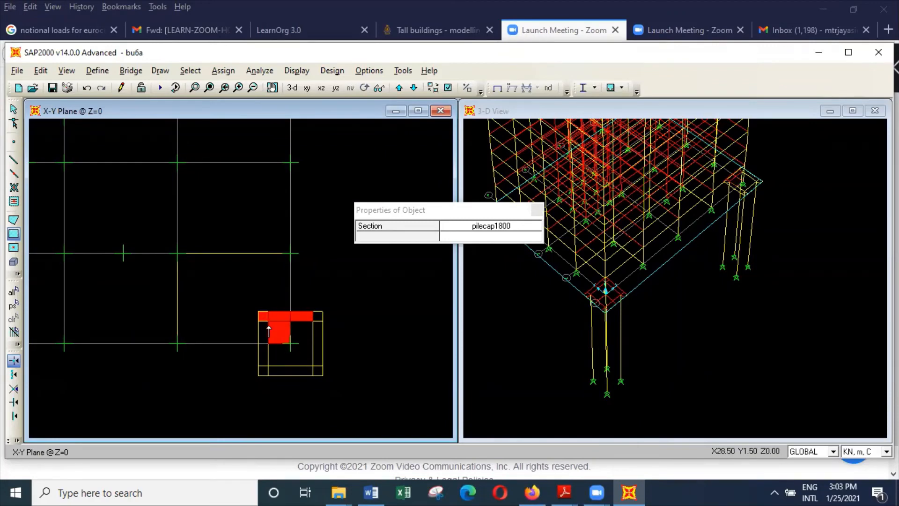
pyautogui.click(269, 341)
pyautogui.click(252, 324)
pyautogui.click(268, 367)
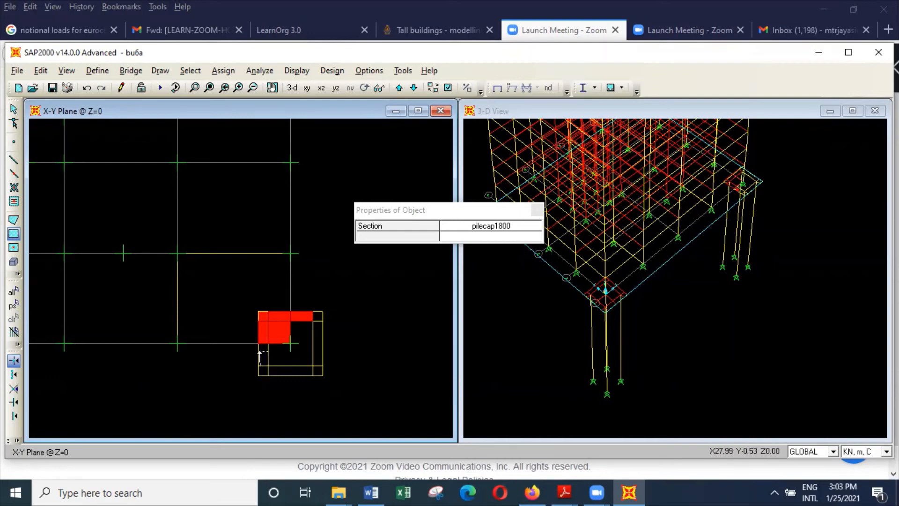
pyautogui.click(257, 349)
pyautogui.click(257, 367)
# Draw pilecap1800 rectangles over the remaining three inner quadrants around the column point.
pyautogui.click(290, 365)
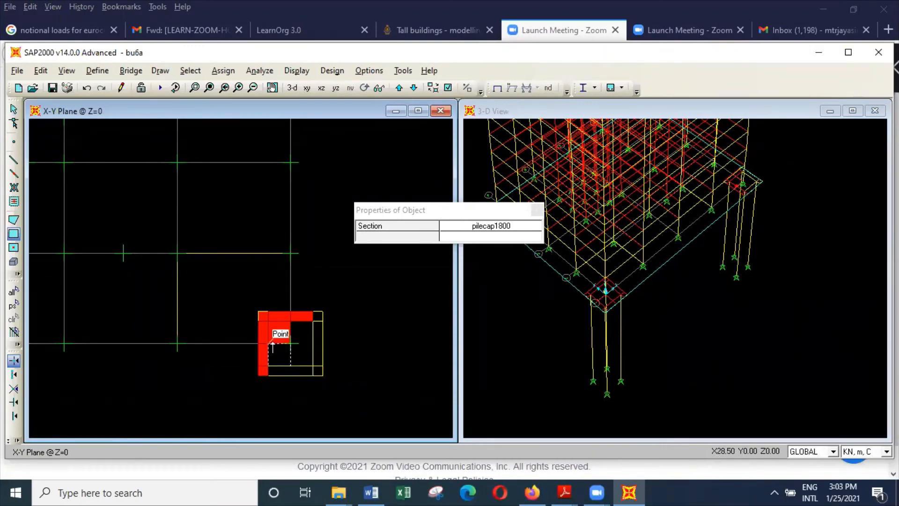
pyautogui.click(270, 343)
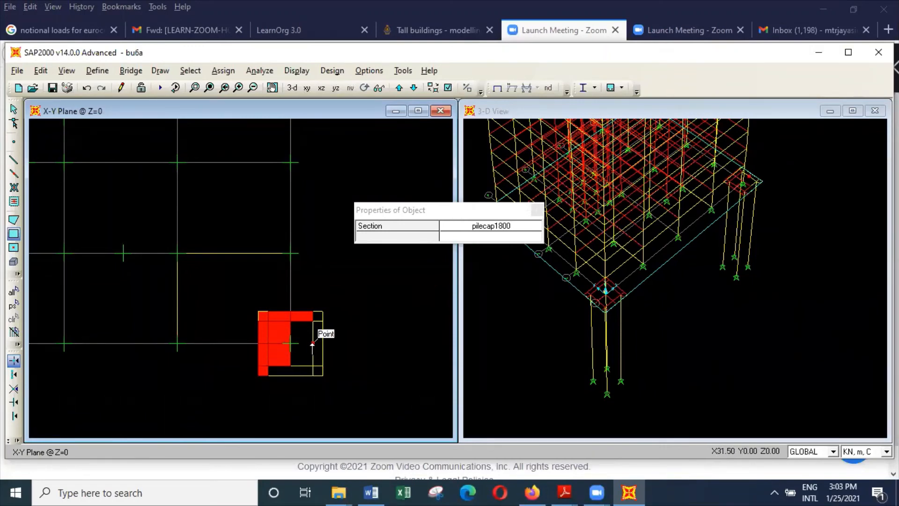
pyautogui.click(312, 343)
pyautogui.click(291, 323)
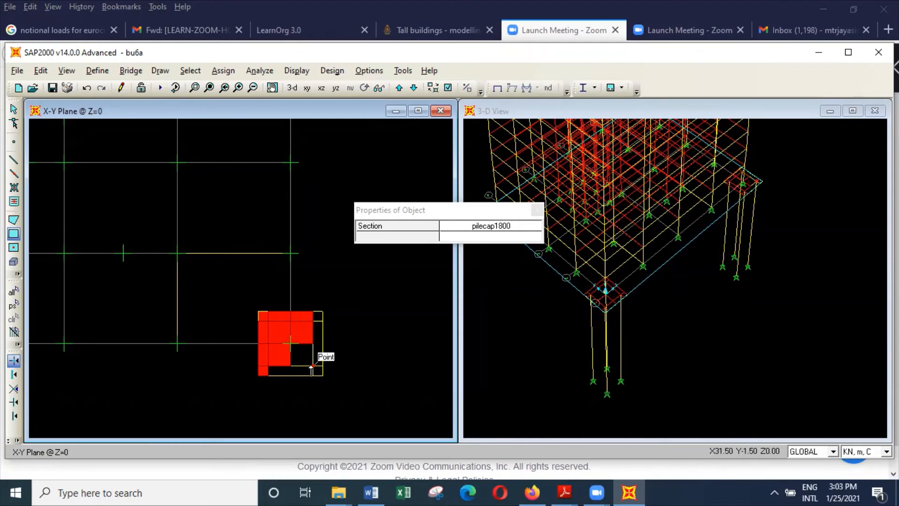
pyautogui.click(290, 343)
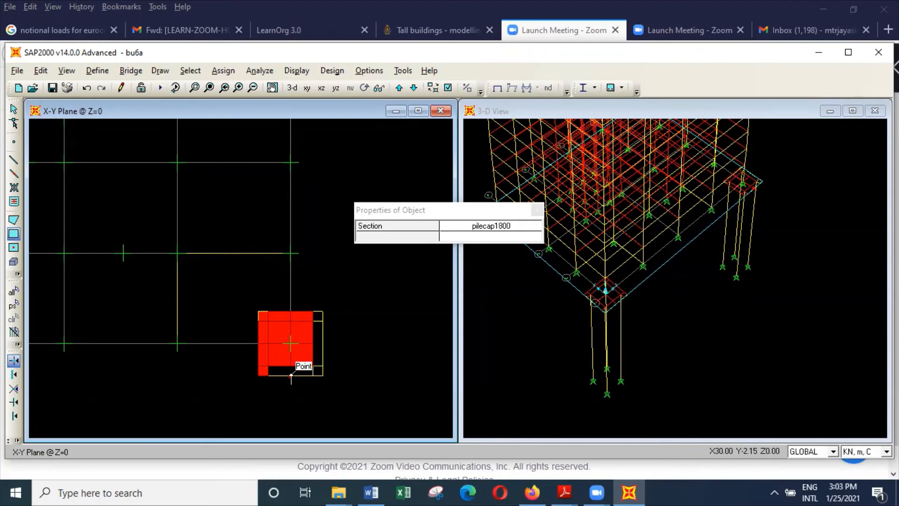
# Draw pilecap1800 rectangles over the two middle cells along the pile cap's lower edge.
pyautogui.click(287, 375)
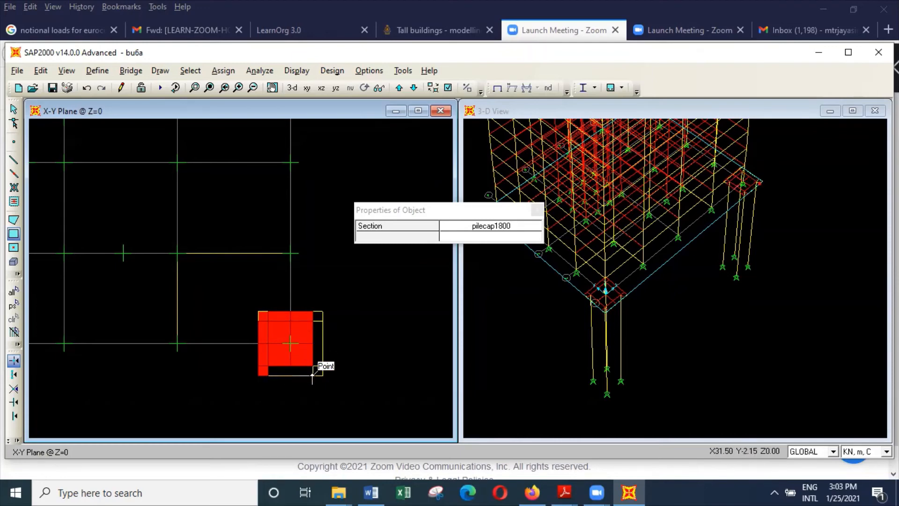
pyautogui.click(268, 365)
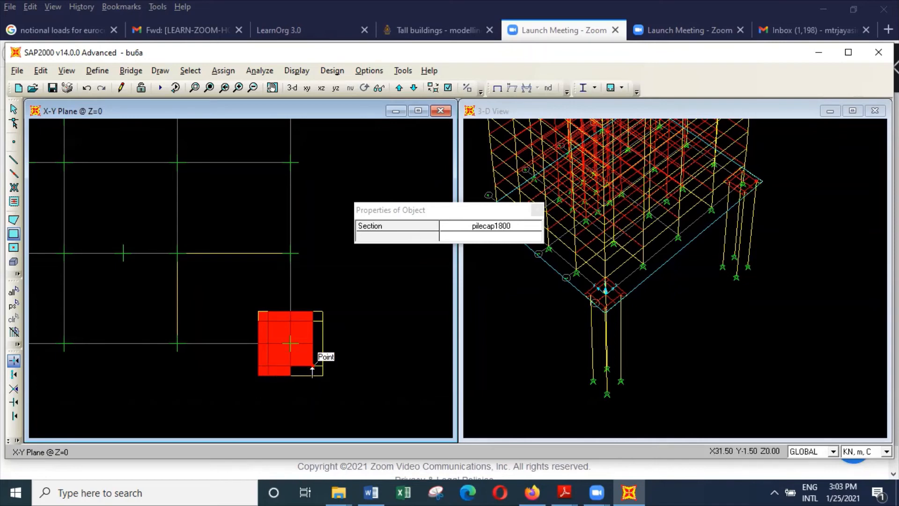
pyautogui.click(313, 375)
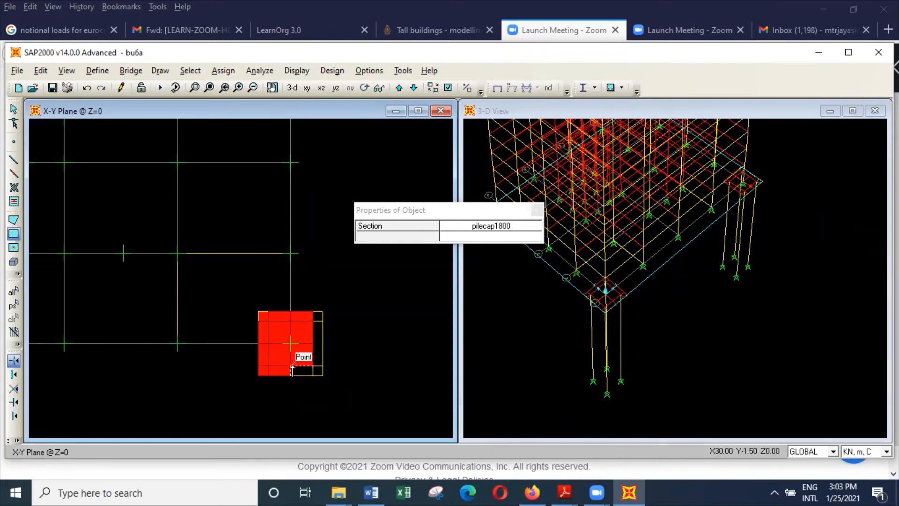
pyautogui.click(292, 365)
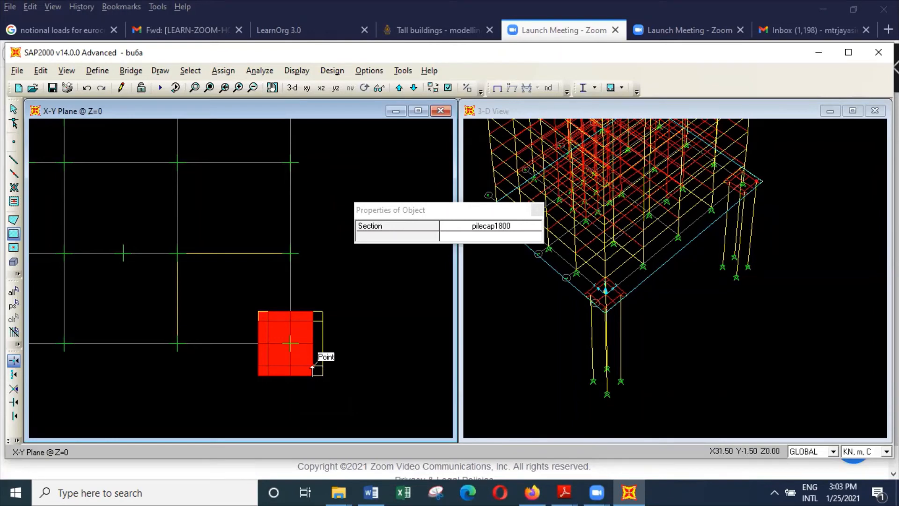
# Draw pilecap1800 rectangles over the lower-right corner cell and up the cap's right edge to its upper corner.
pyautogui.click(321, 366)
pyautogui.click(321, 365)
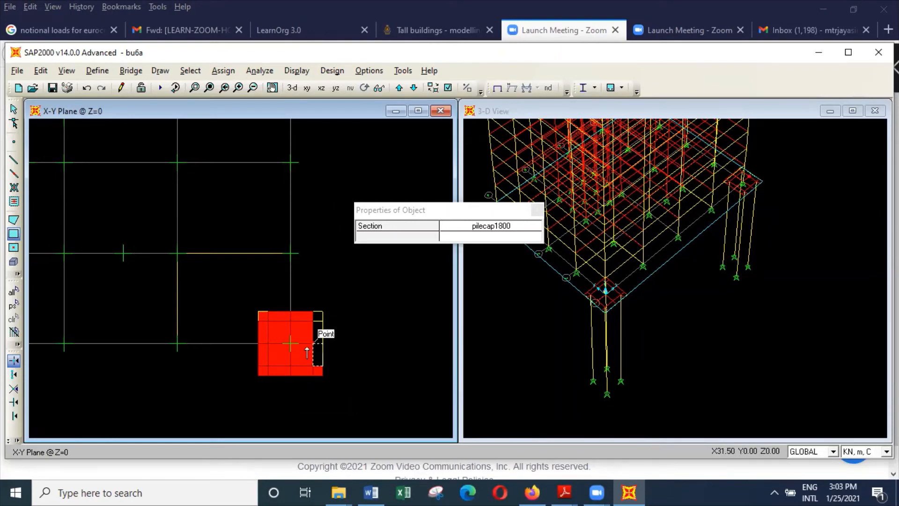
pyautogui.click(311, 322)
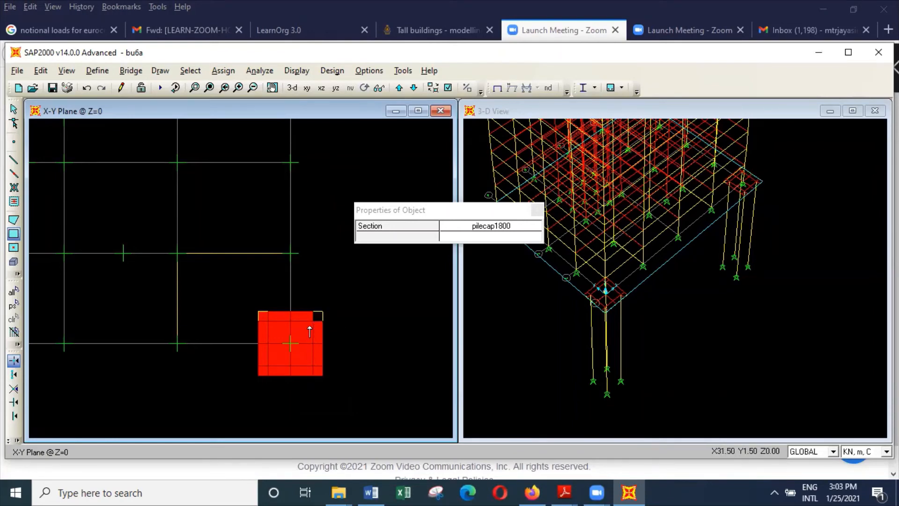
pyautogui.click(321, 325)
pyautogui.press('Escape')
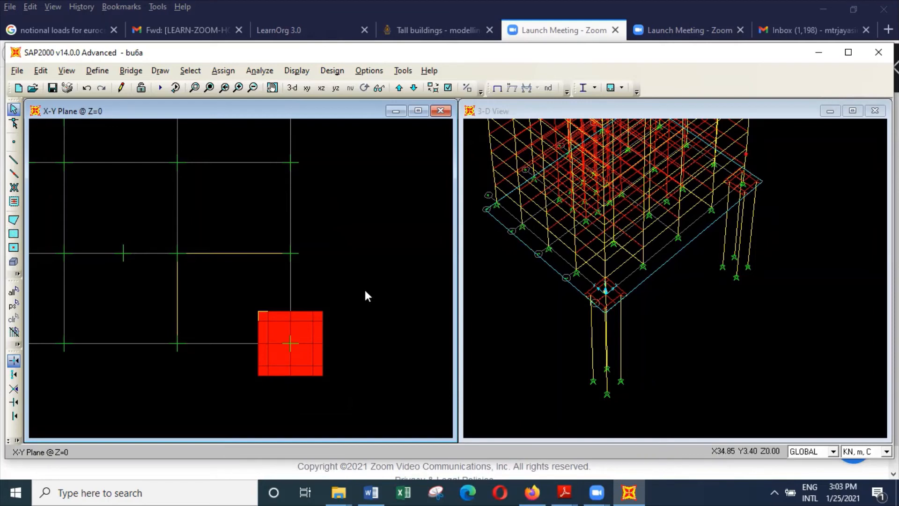
# Remove all joint restraints from the column point at the centre of the new pile cap.
pyautogui.click(290, 343)
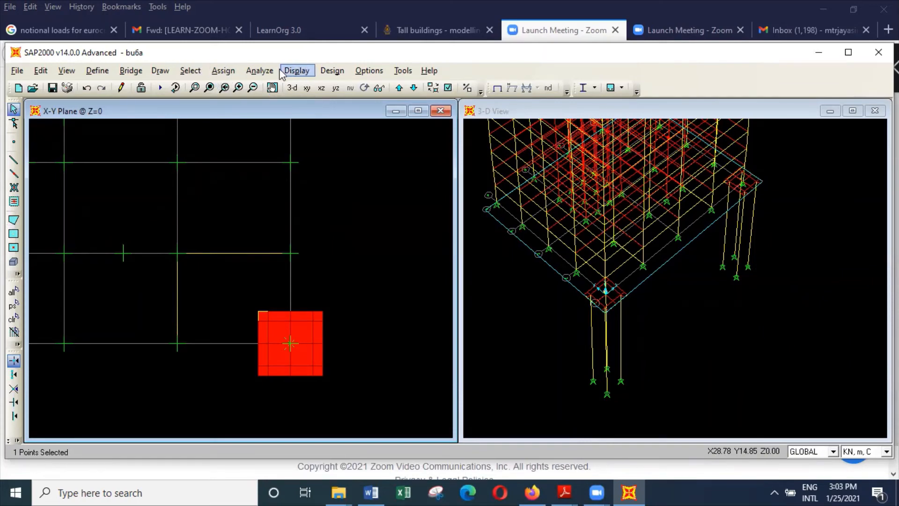
pyautogui.click(223, 71)
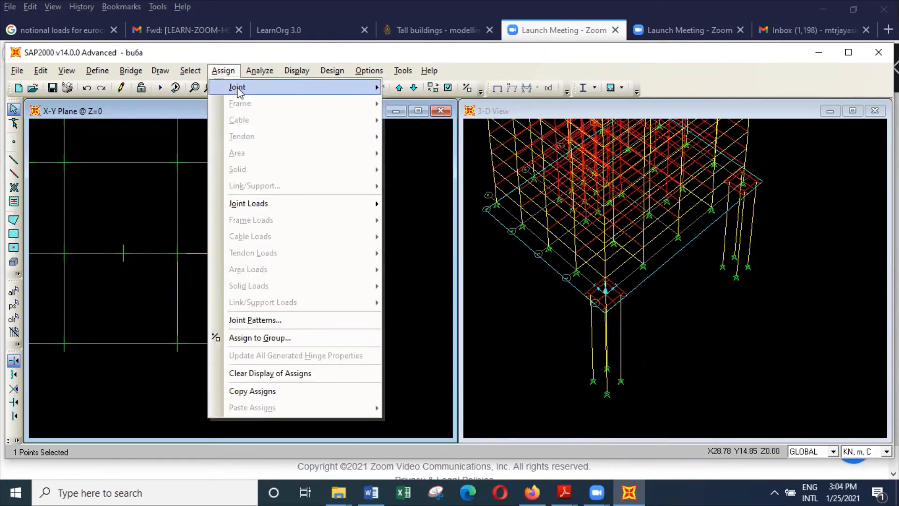
pyautogui.moveTo(237, 90)
pyautogui.click(441, 87)
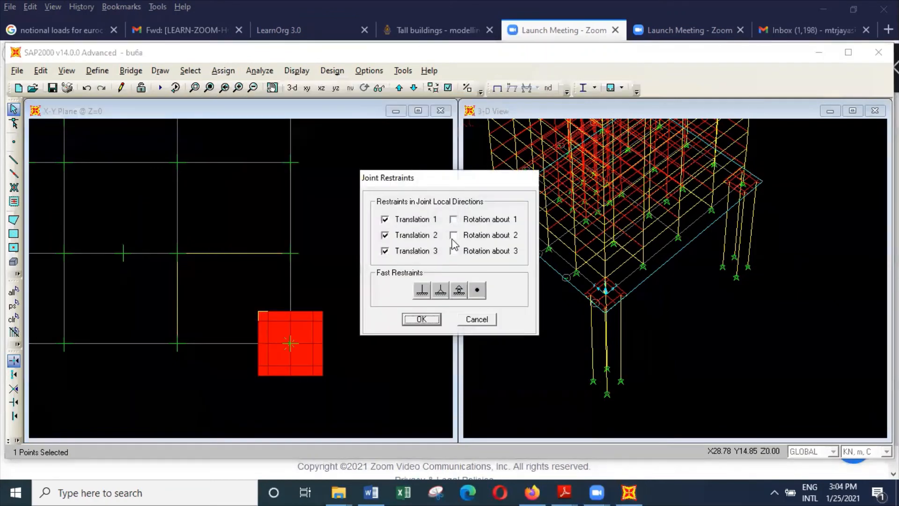
pyautogui.click(477, 290)
pyautogui.click(434, 318)
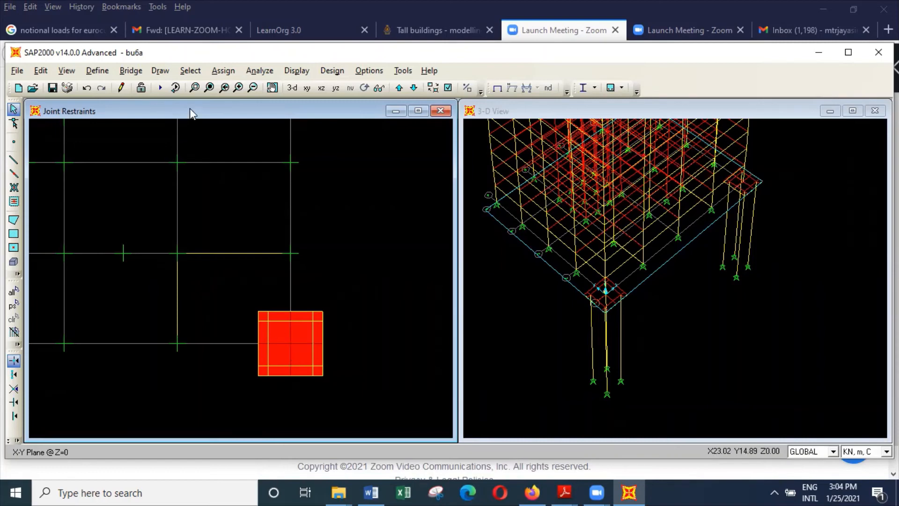
# Divide all shell areas of the new pile cap into 2 by 2 objects and save the model.
pyautogui.click(195, 88)
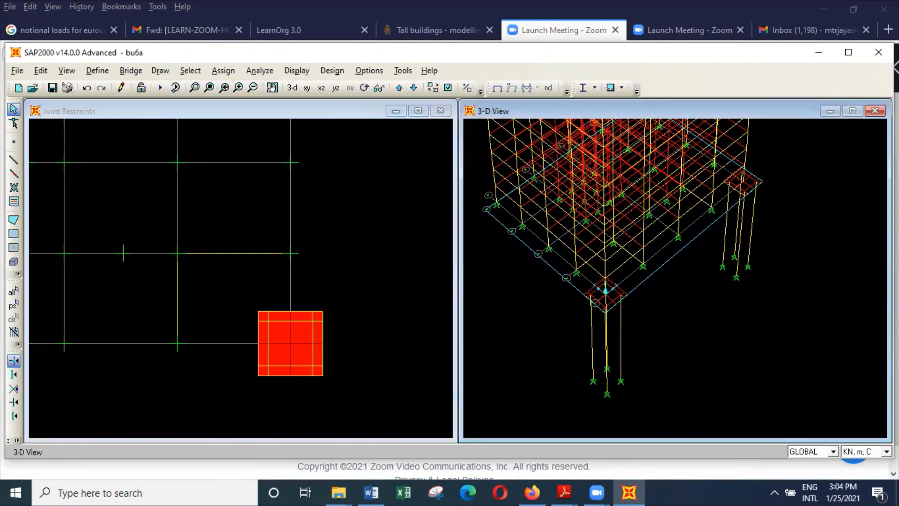
pyautogui.moveTo(725, 169); pyautogui.dragTo(774, 201)
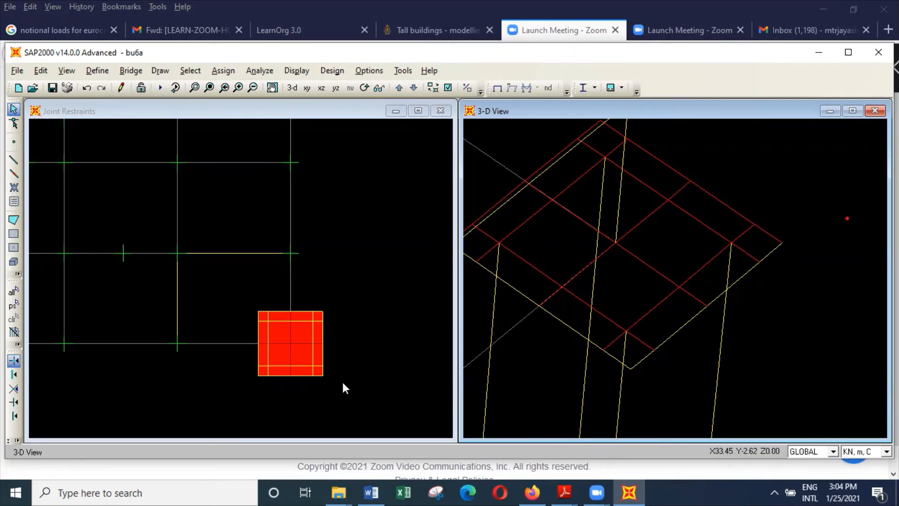
pyautogui.moveTo(339, 385); pyautogui.dragTo(254, 305)
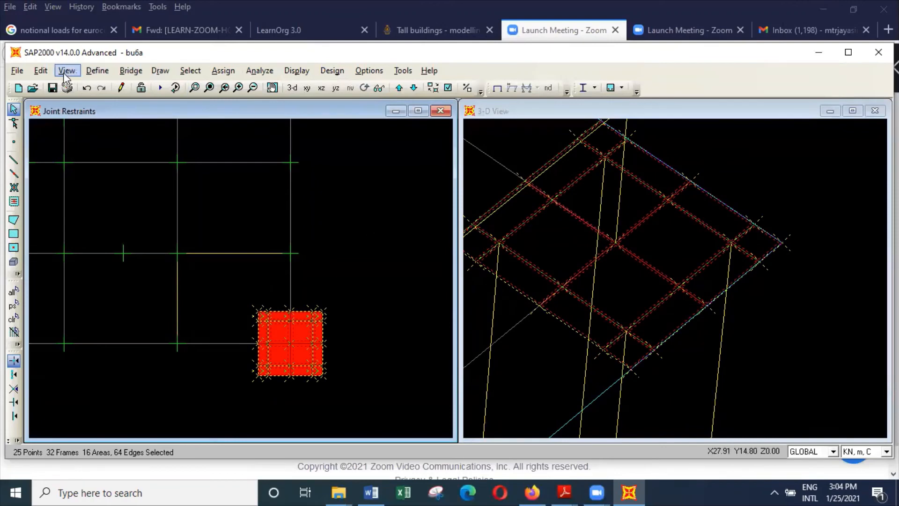
pyautogui.click(42, 71)
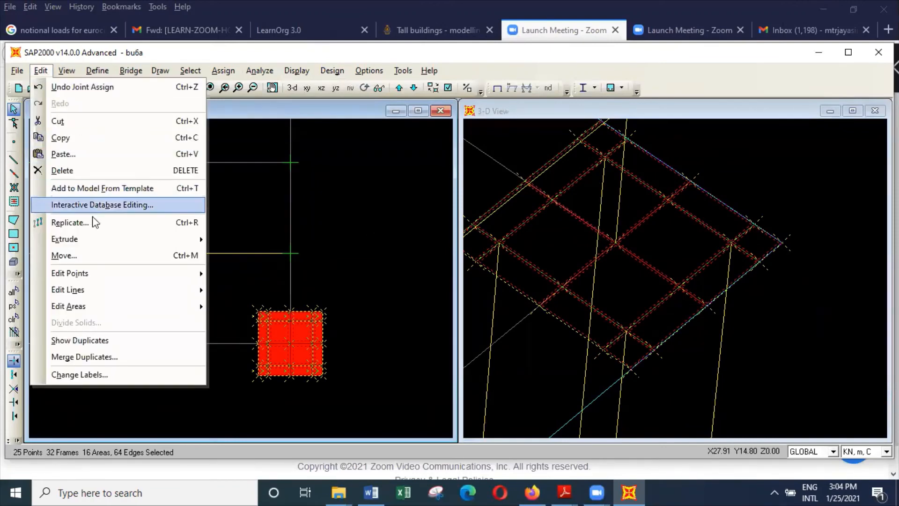
pyautogui.moveTo(109, 306)
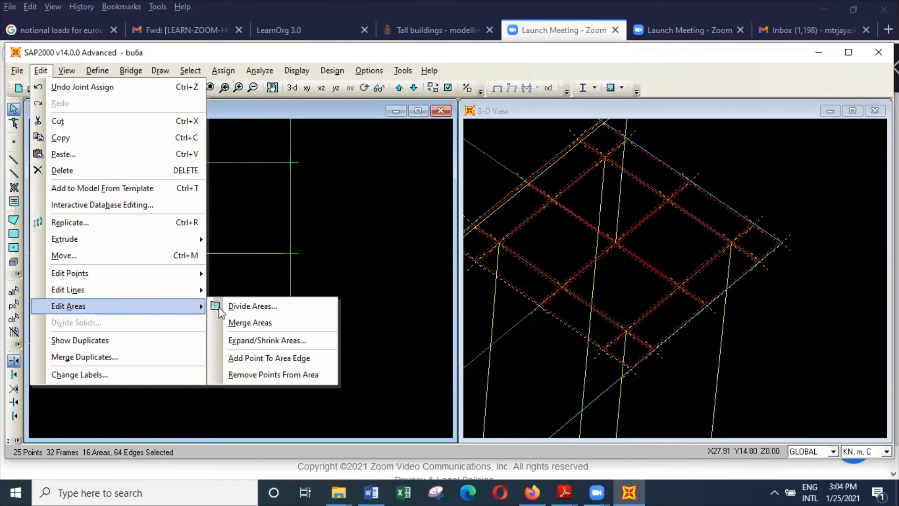
pyautogui.click(288, 306)
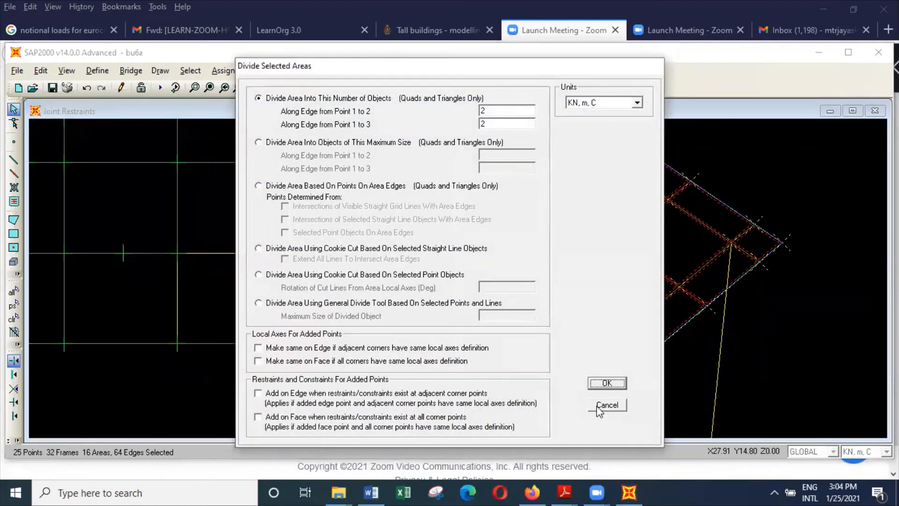
pyautogui.click(615, 383)
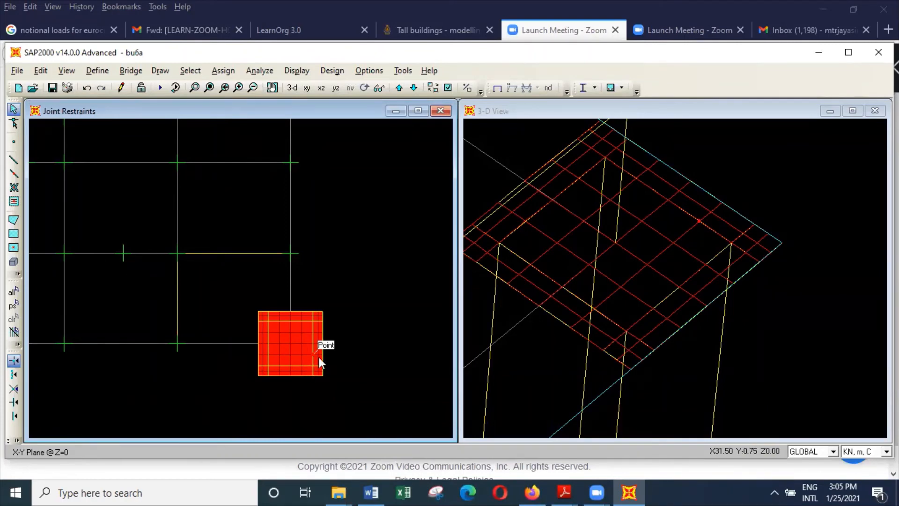
pyautogui.click(16, 71)
pyautogui.click(20, 119)
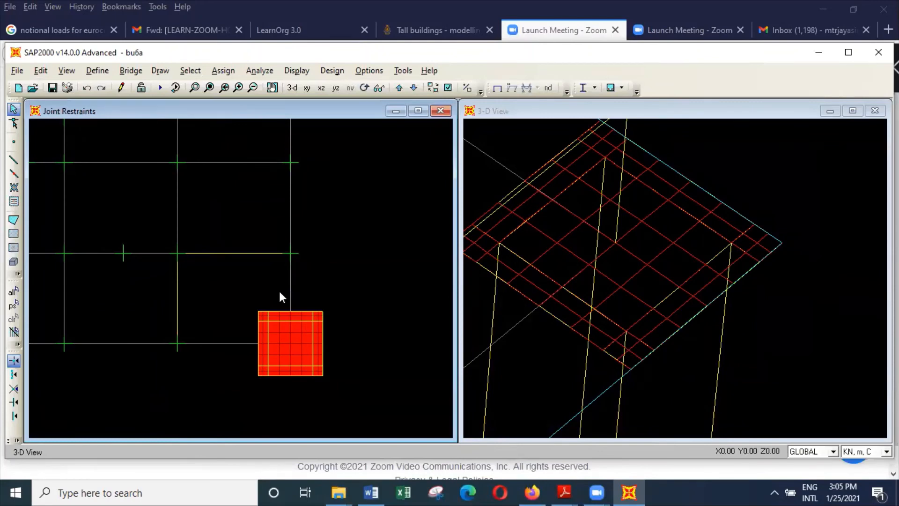
# Select the whole divided pile cap in plan and add its four piles to the selection in the 3-D view.
pyautogui.moveTo(240, 288); pyautogui.dragTo(373, 389)
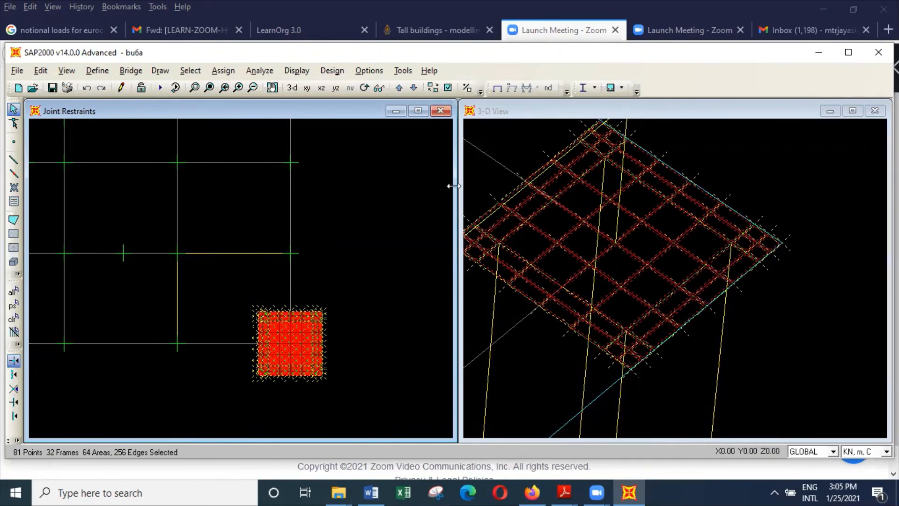
pyautogui.click(209, 88)
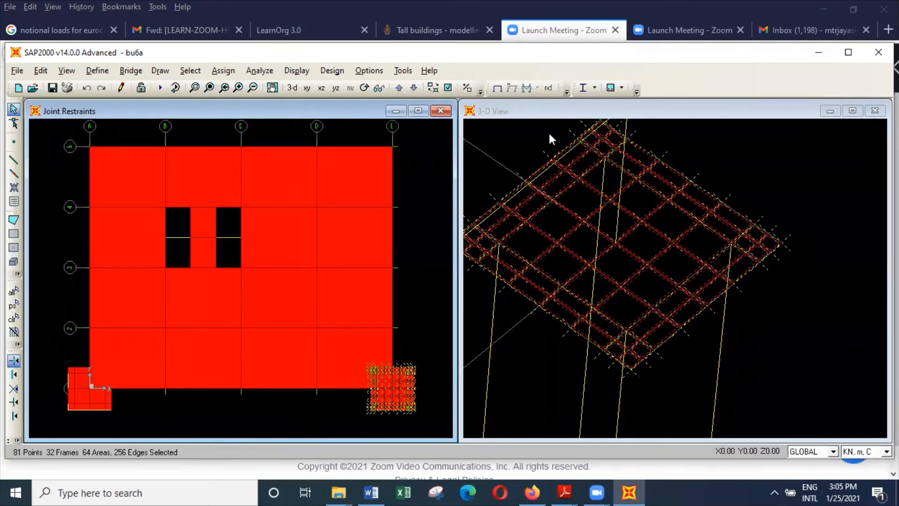
pyautogui.click(557, 113)
pyautogui.click(214, 89)
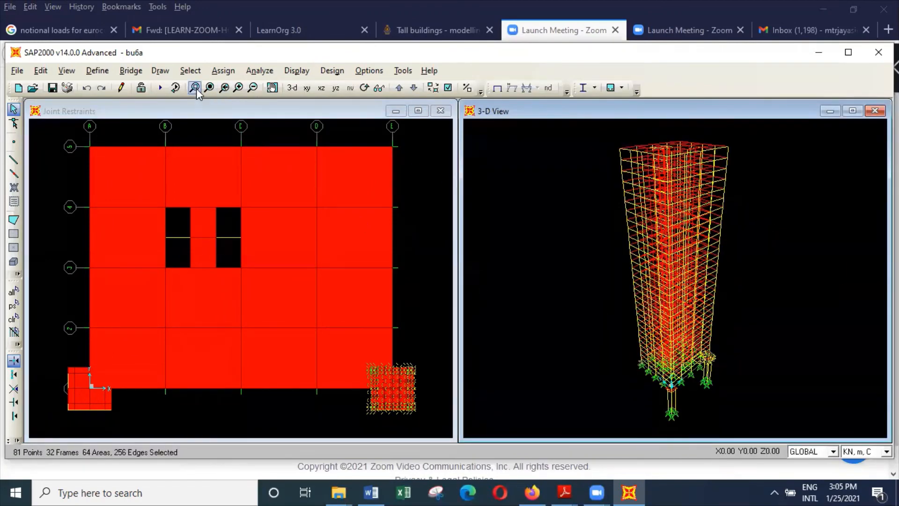
pyautogui.click(195, 88)
pyautogui.moveTo(671, 332); pyautogui.dragTo(757, 401)
pyautogui.moveTo(700, 381); pyautogui.dragTo(592, 303)
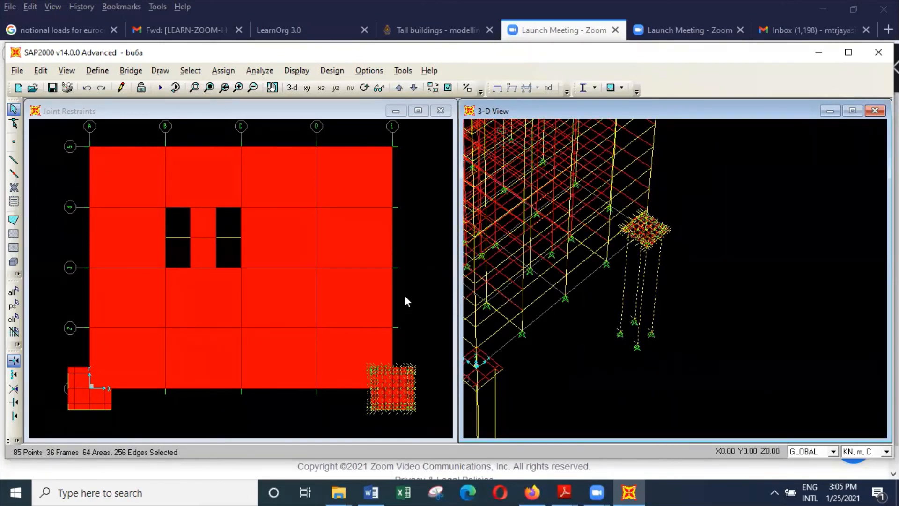
# Set the plan window to the X-Y plane at Z = 0.
pyautogui.click(413, 266)
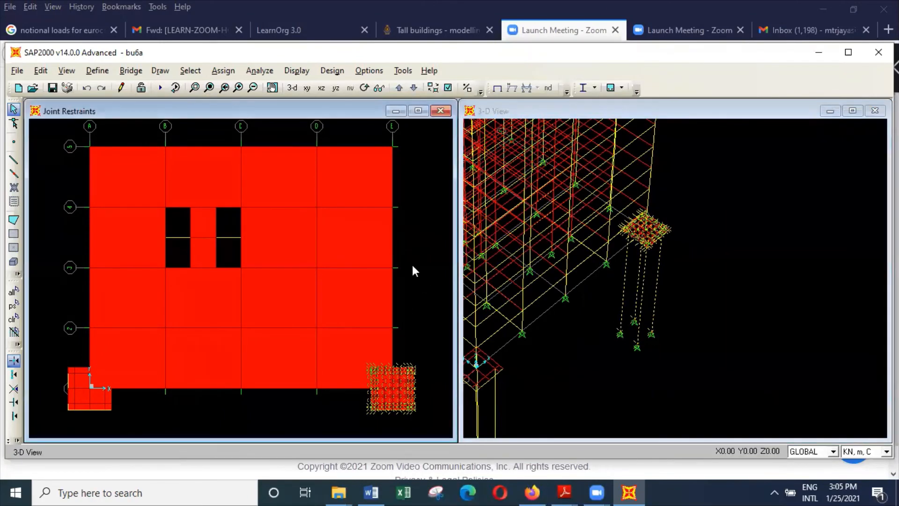
pyautogui.click(67, 70)
pyautogui.click(103, 98)
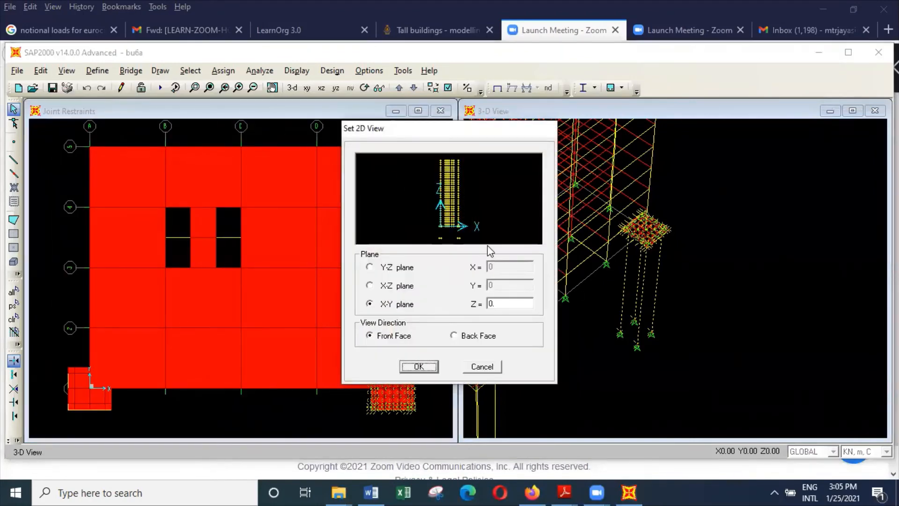
pyautogui.click(434, 366)
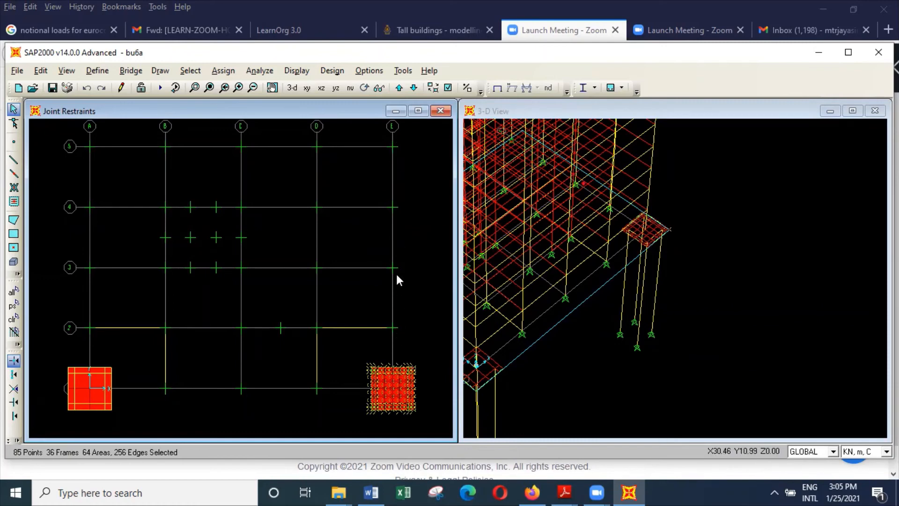
# Try replicating the selected pile cap and piles 4 times with dx 6 and dy 0, and undo the replication.
pyautogui.click(40, 71)
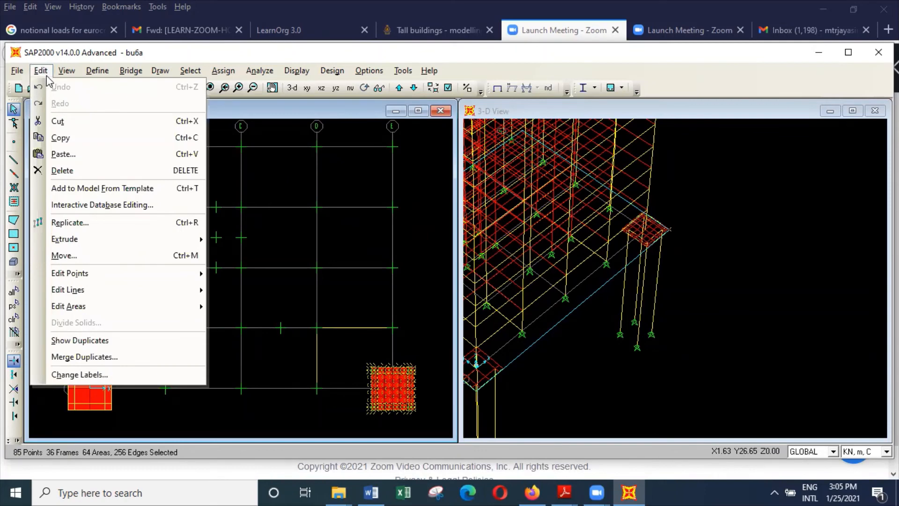
pyautogui.click(89, 221)
pyautogui.doubleClick(391, 195)
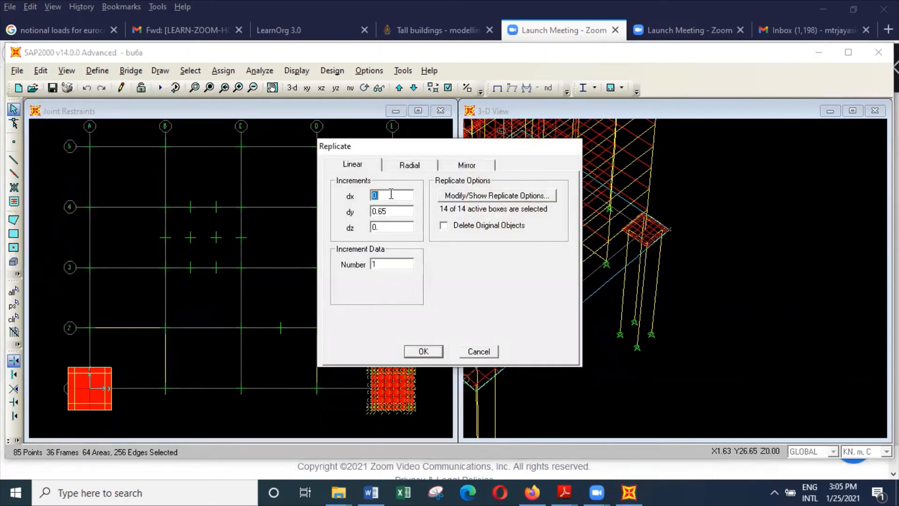
pyautogui.write('6')
pyautogui.doubleClick(385, 212)
pyautogui.write('0')
pyautogui.doubleClick(383, 262)
pyautogui.write('4')
pyautogui.click(433, 351)
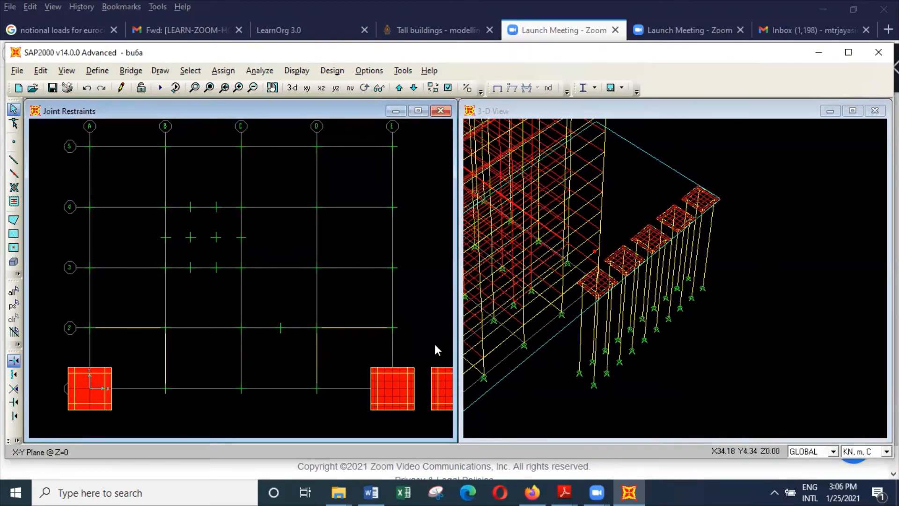
pyautogui.click(86, 88)
# Restore the previous selection of pile cap and piles and replicate it 4 times with dx 0 and dy 6.
pyautogui.click(190, 70)
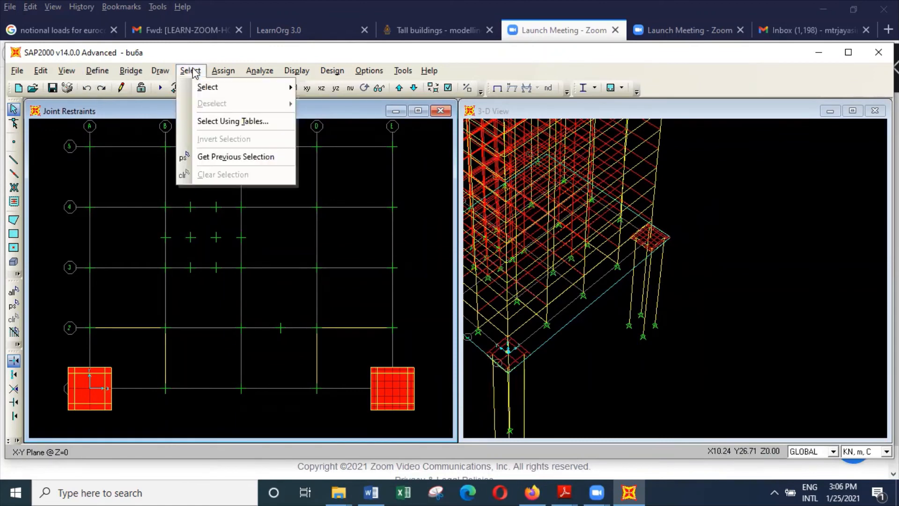
pyautogui.click(230, 155)
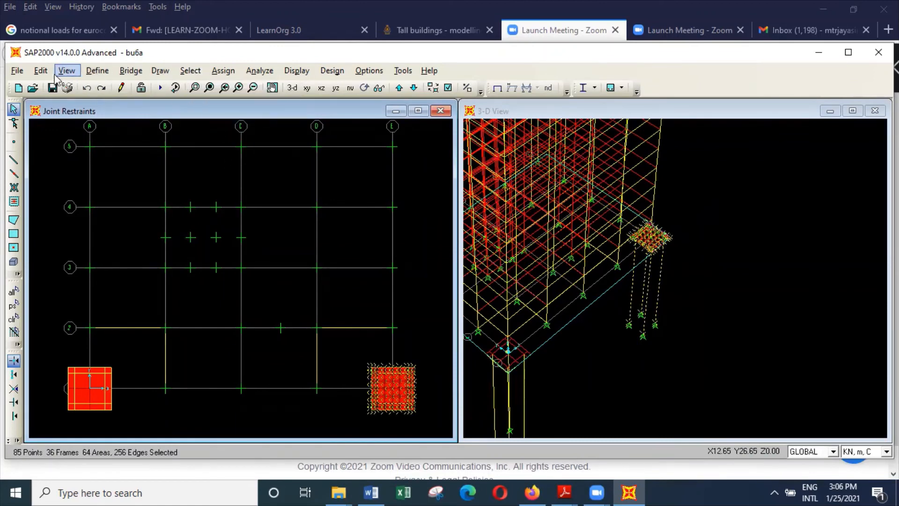
pyautogui.click(40, 71)
pyautogui.click(101, 221)
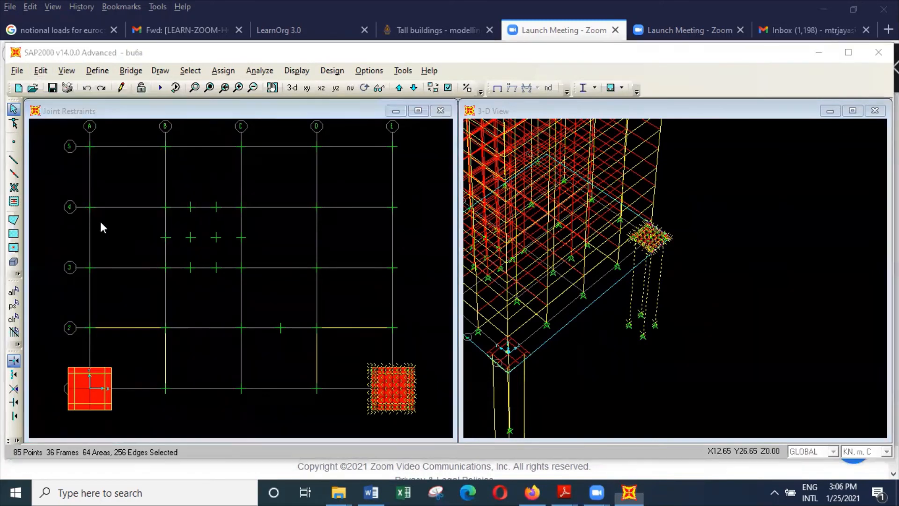
pyautogui.doubleClick(381, 210)
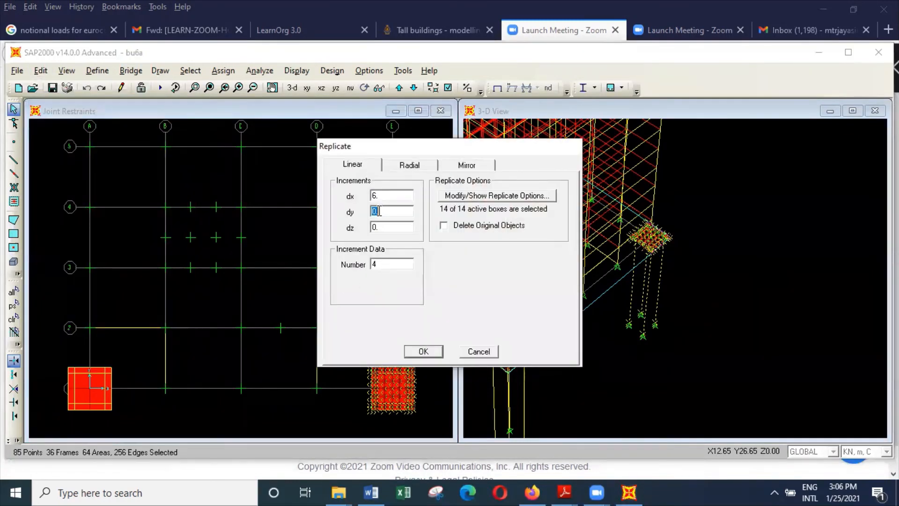
pyautogui.write('6')
pyautogui.doubleClick(387, 196)
pyautogui.write('0')
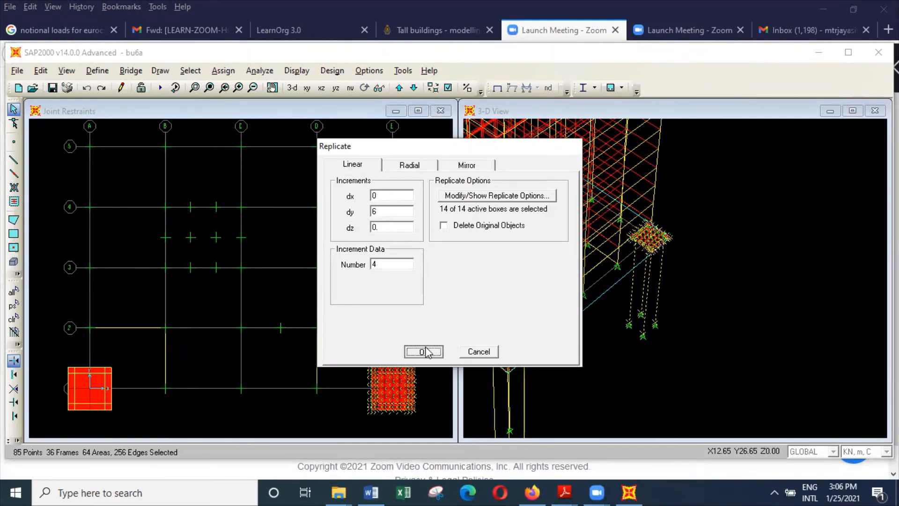
pyautogui.click(423, 351)
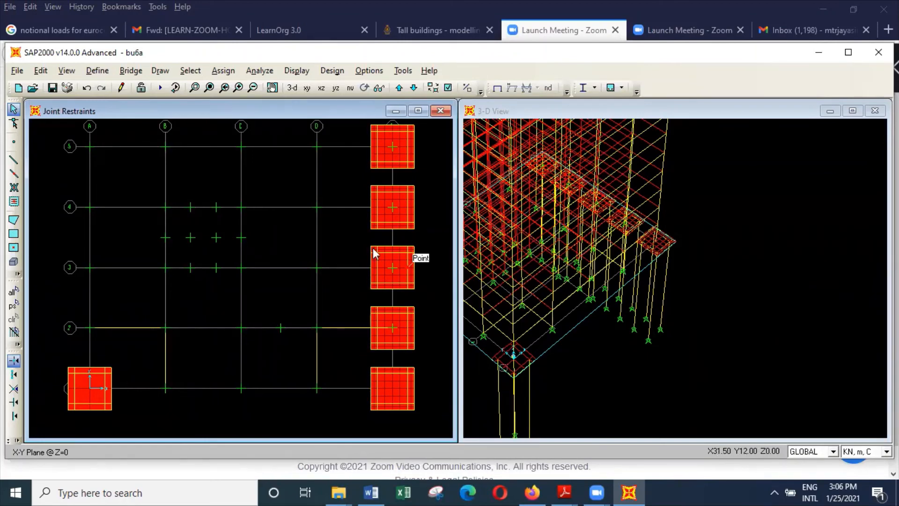
# Save the changes to bu6a and open the model file bu7 from the buildings folder.
pyautogui.click(17, 70)
pyautogui.click(41, 101)
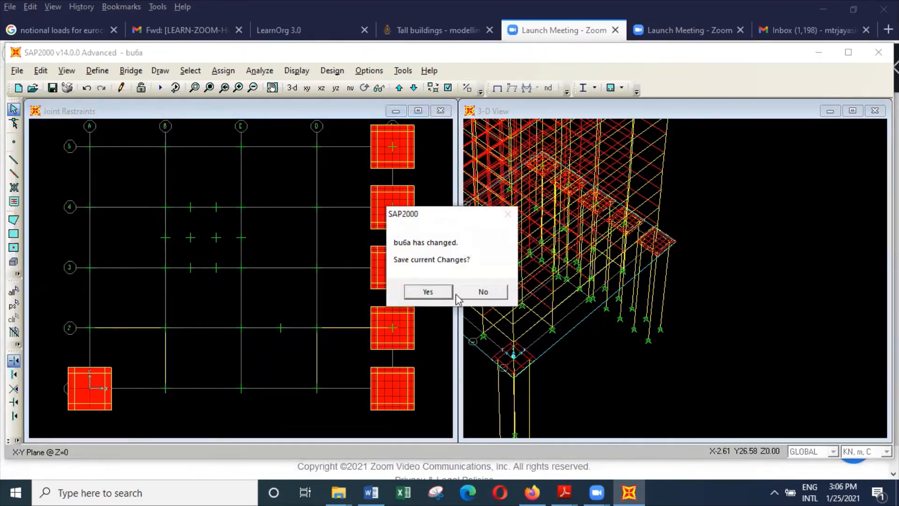
pyautogui.click(445, 292)
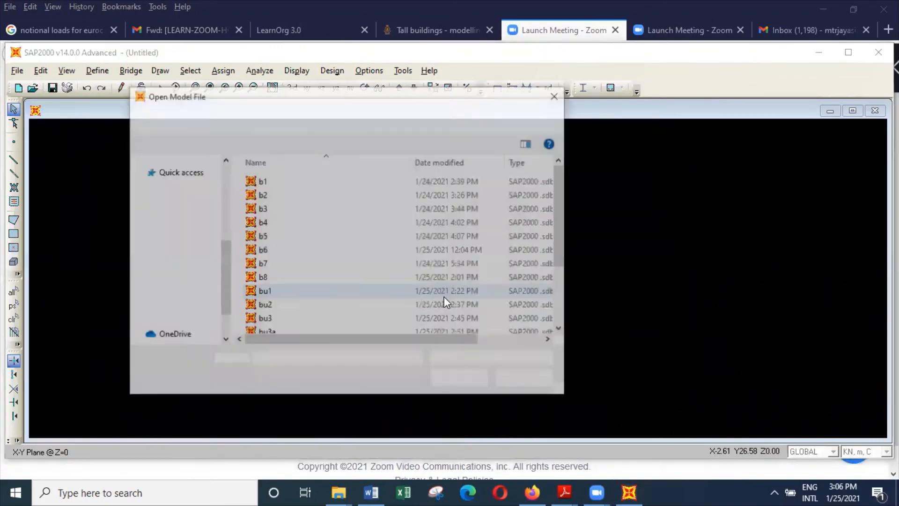
pyautogui.scroll(-1, 380, 307)
pyautogui.scroll(-1, 377, 311)
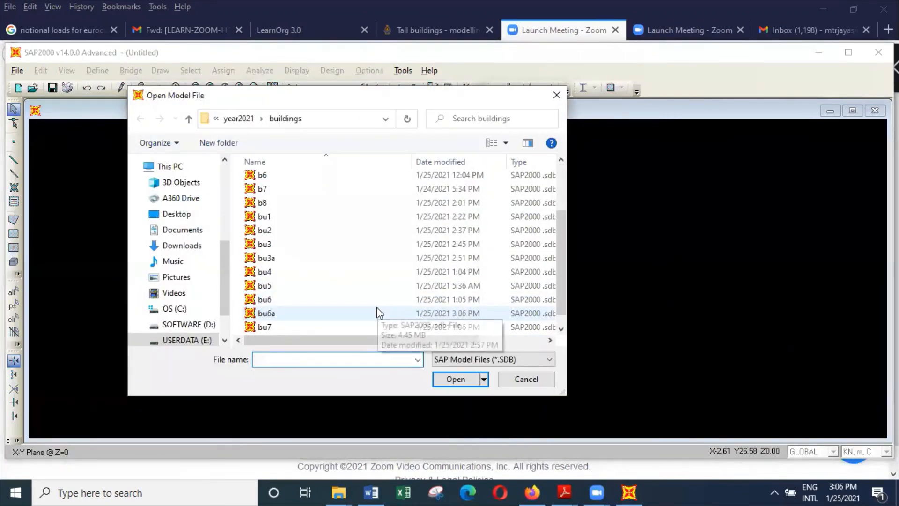
pyautogui.scroll(-1, 347, 310)
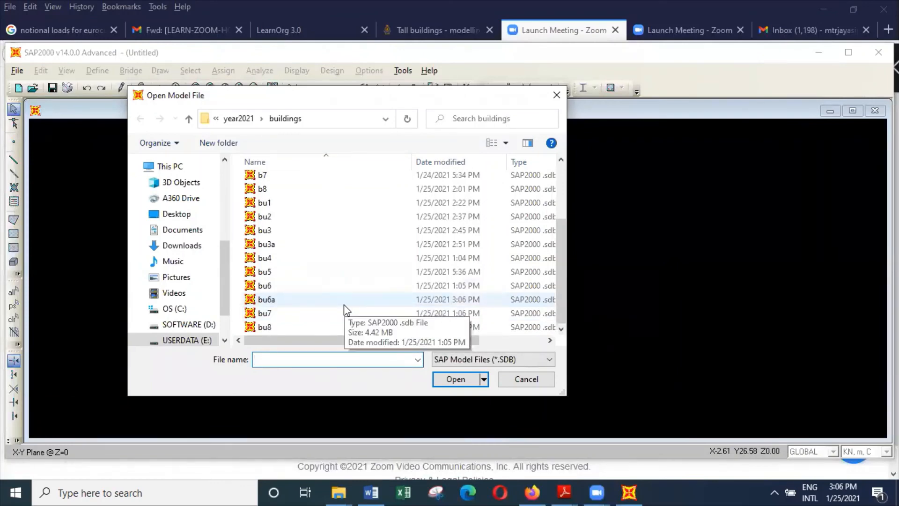
pyautogui.click(314, 313)
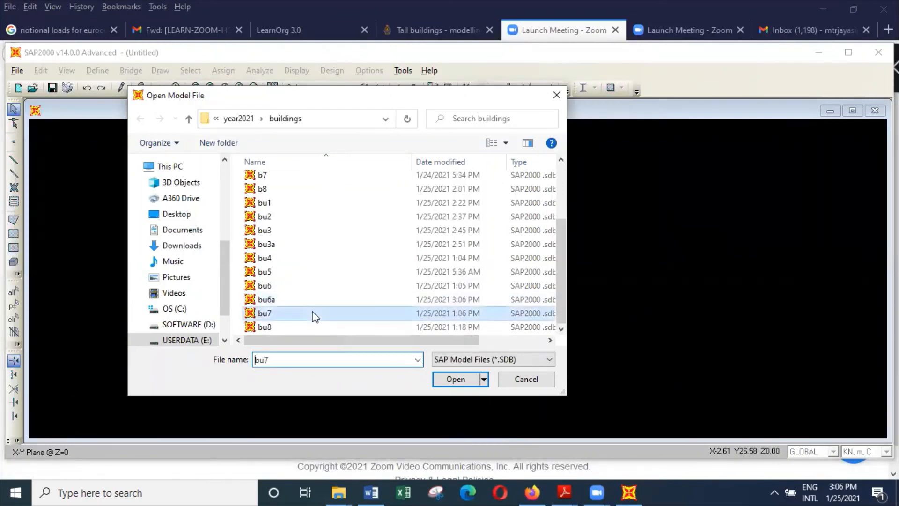
pyautogui.click(456, 380)
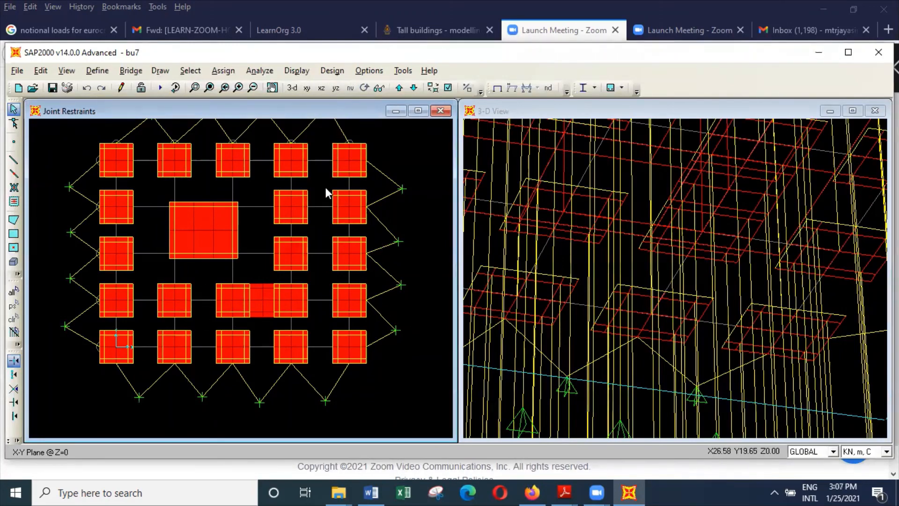
# Show the building and its pile foundation with filled objects in the 3-D view.
pyautogui.click(514, 156)
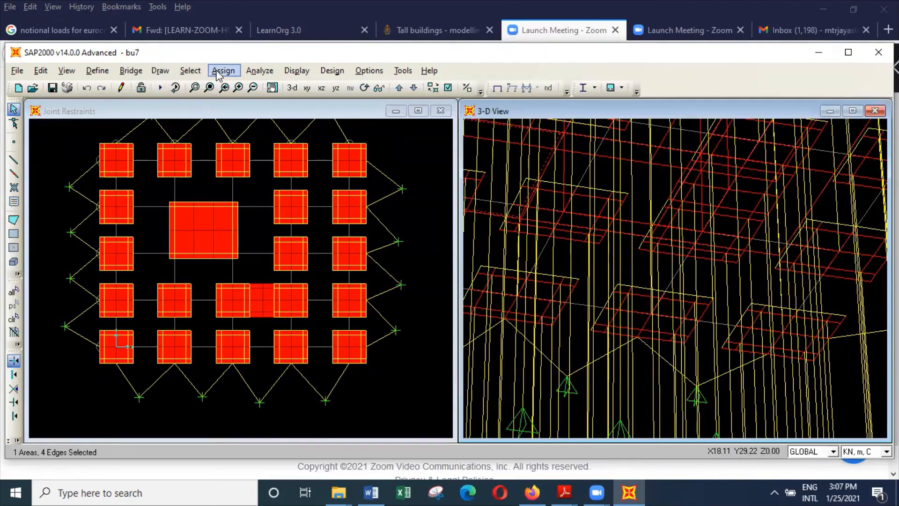
pyautogui.click(210, 88)
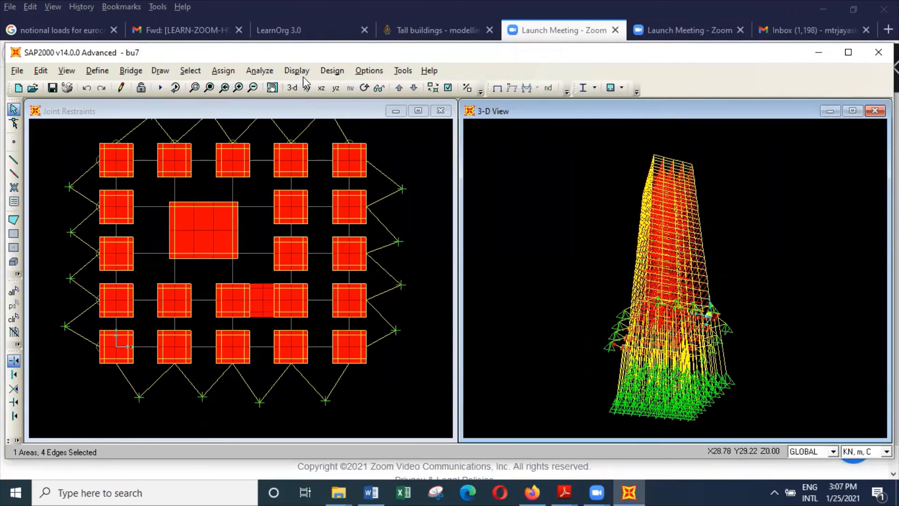
pyautogui.click(367, 90)
pyautogui.moveTo(609, 262); pyautogui.dragTo(576, 302)
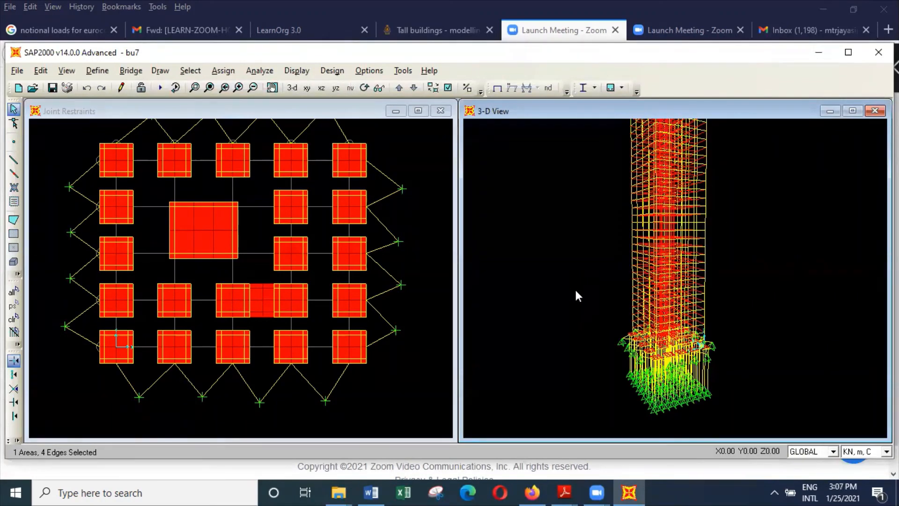
pyautogui.click(193, 88)
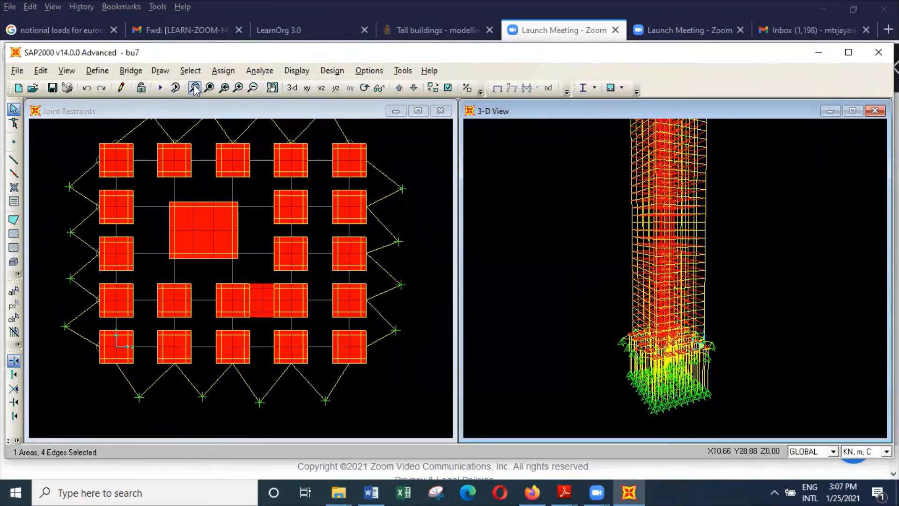
pyautogui.moveTo(605, 313); pyautogui.dragTo(763, 377)
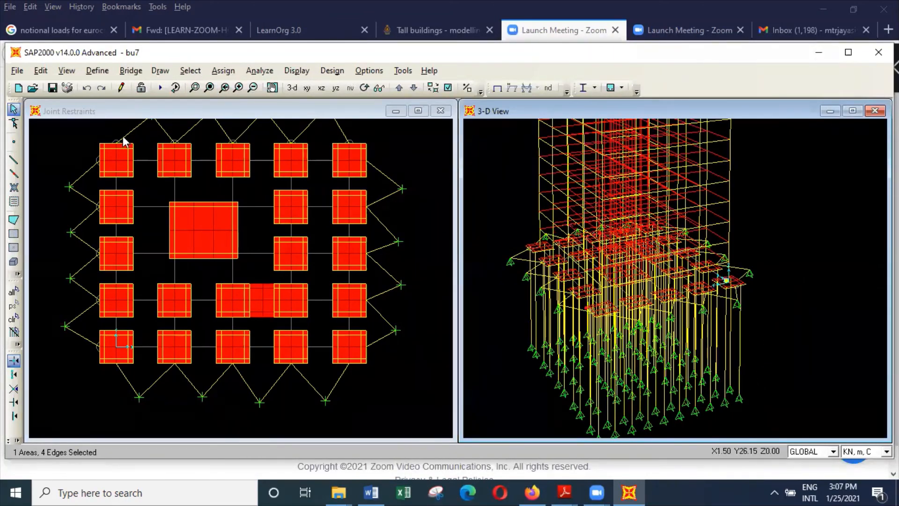
pyautogui.click(71, 72)
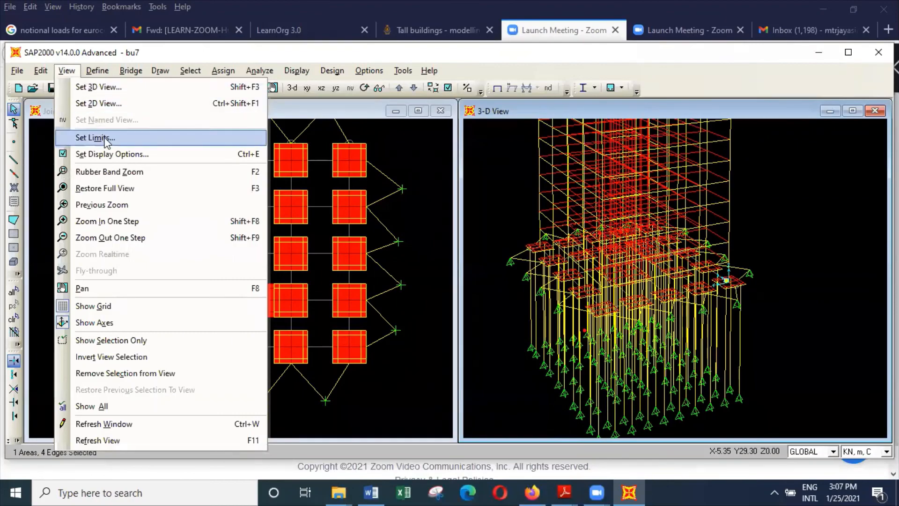
pyautogui.click(113, 154)
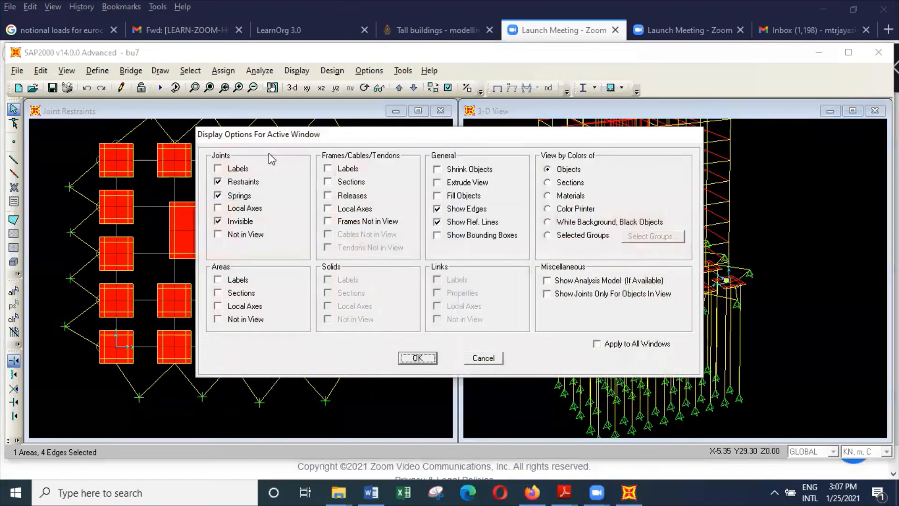
pyautogui.click(472, 195)
pyautogui.click(417, 358)
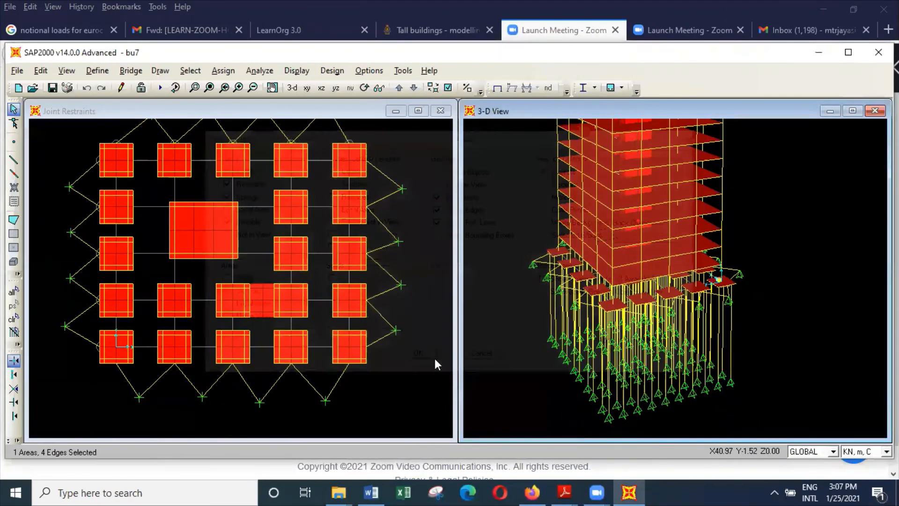